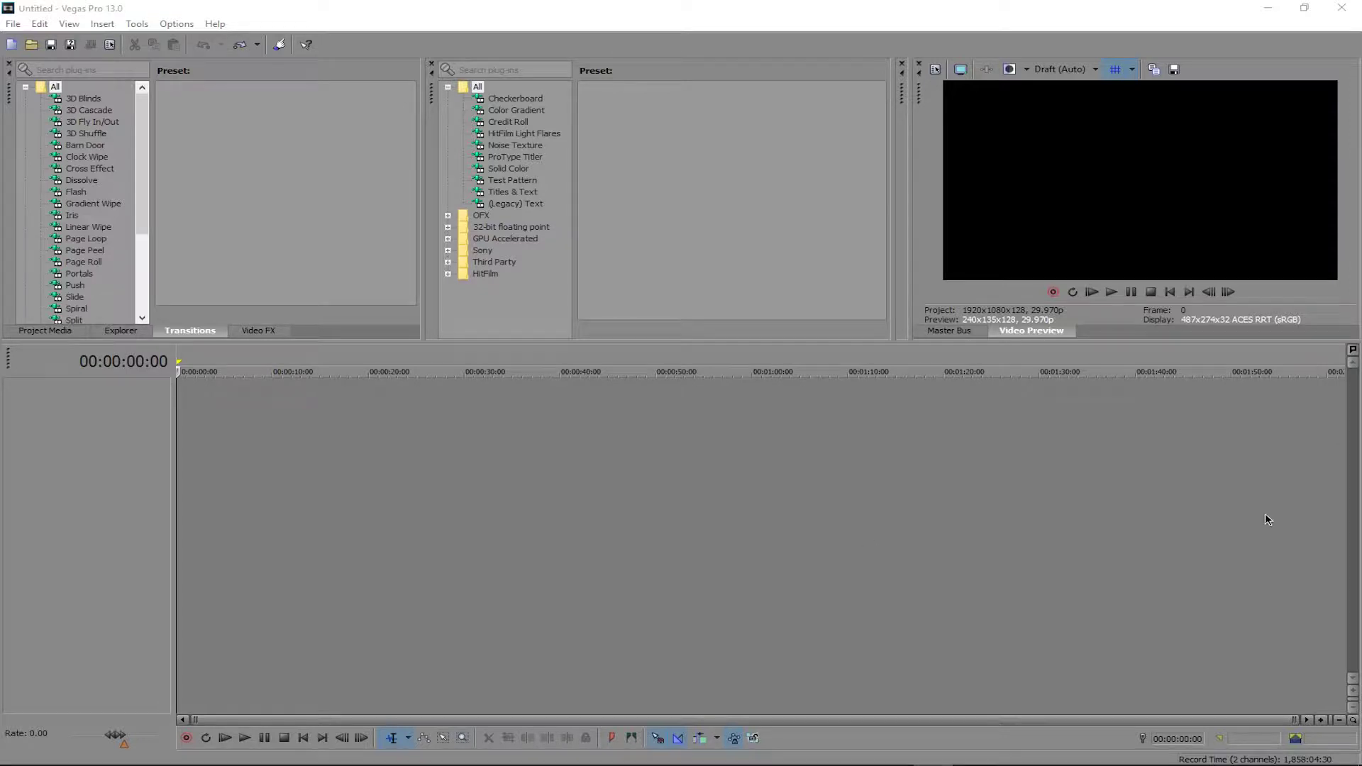
# Mark a time selection from about 1 to 14 seconds on the empty timeline, and return the cursor to the start.
pyautogui.click(312, 539)
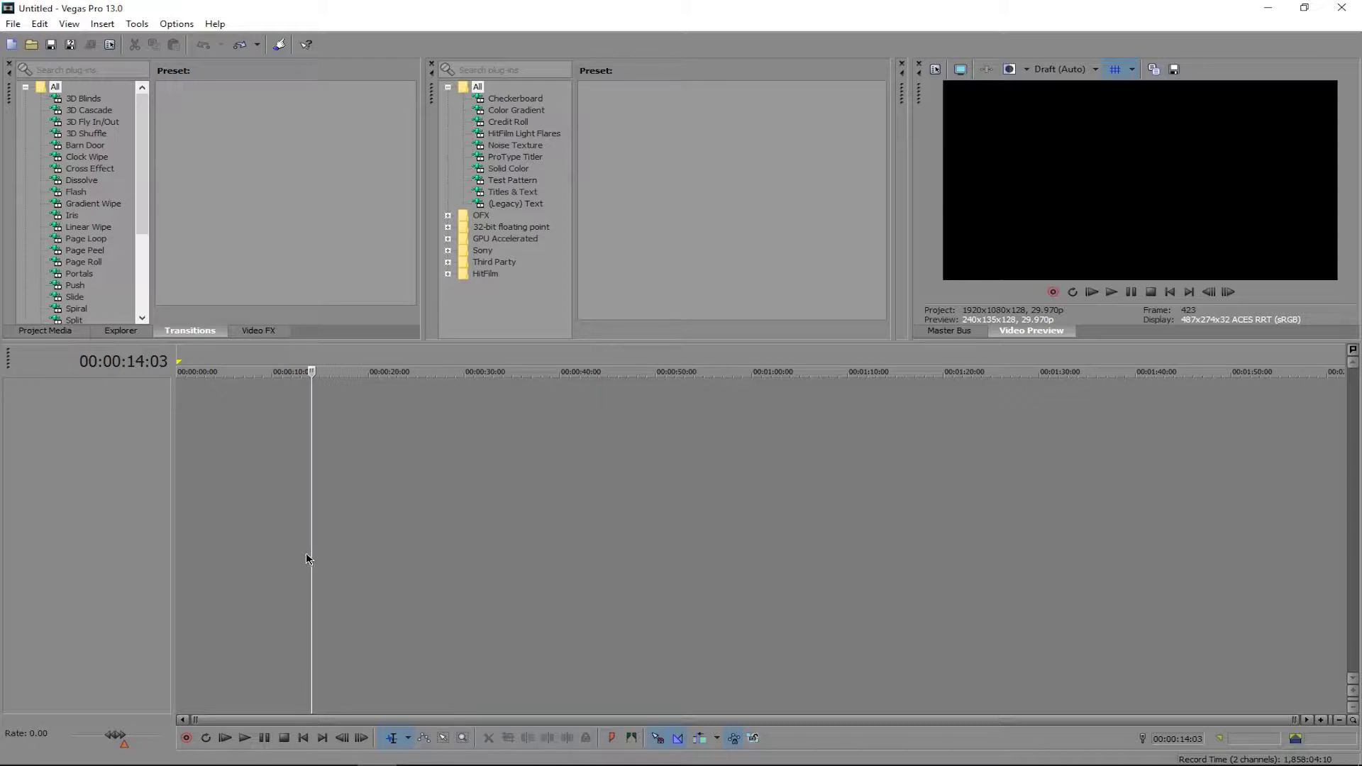
pyautogui.moveTo(314, 553); pyautogui.dragTo(187, 551)
pyautogui.click(190, 549)
pyautogui.click(177, 546)
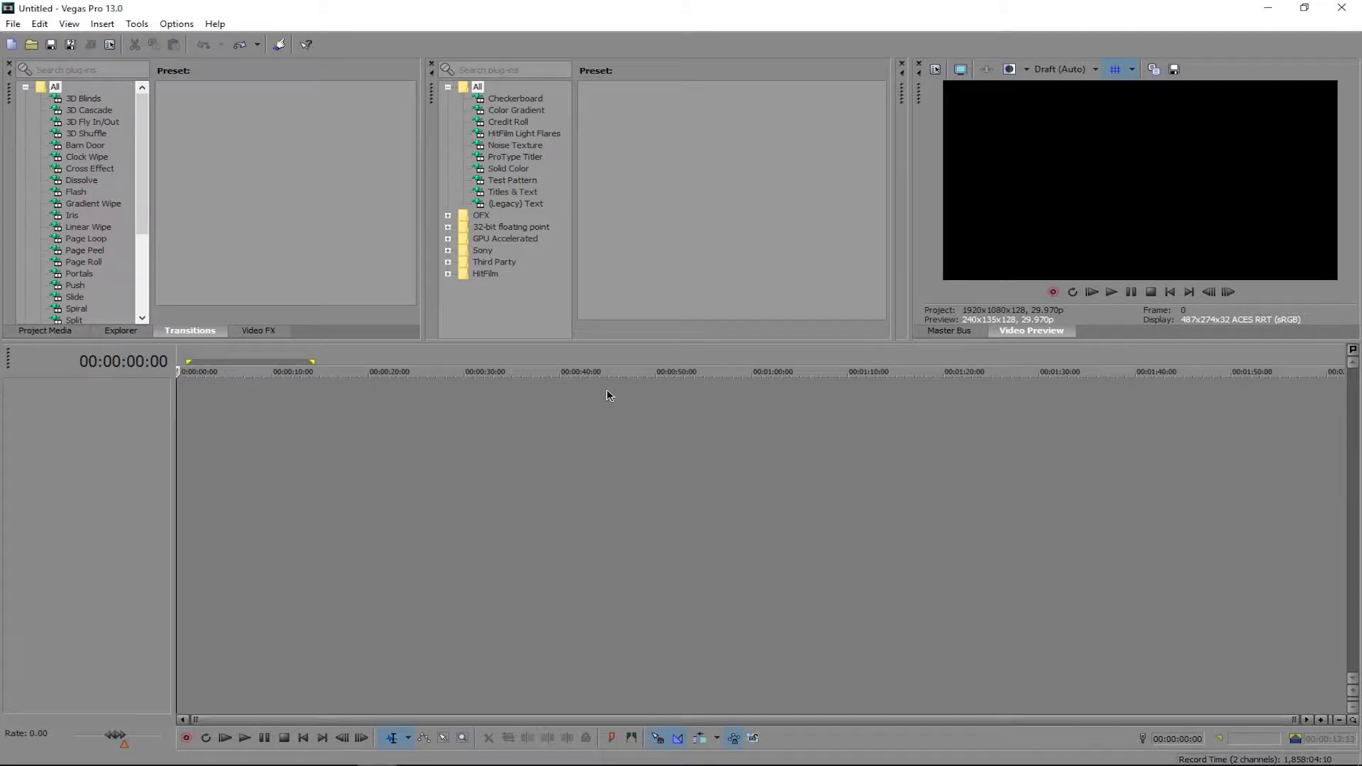
pyautogui.click(197, 481)
pyautogui.moveTo(197, 482); pyautogui.dragTo(175, 479)
pyautogui.click(227, 428)
pyautogui.moveTo(227, 450); pyautogui.dragTo(105, 478)
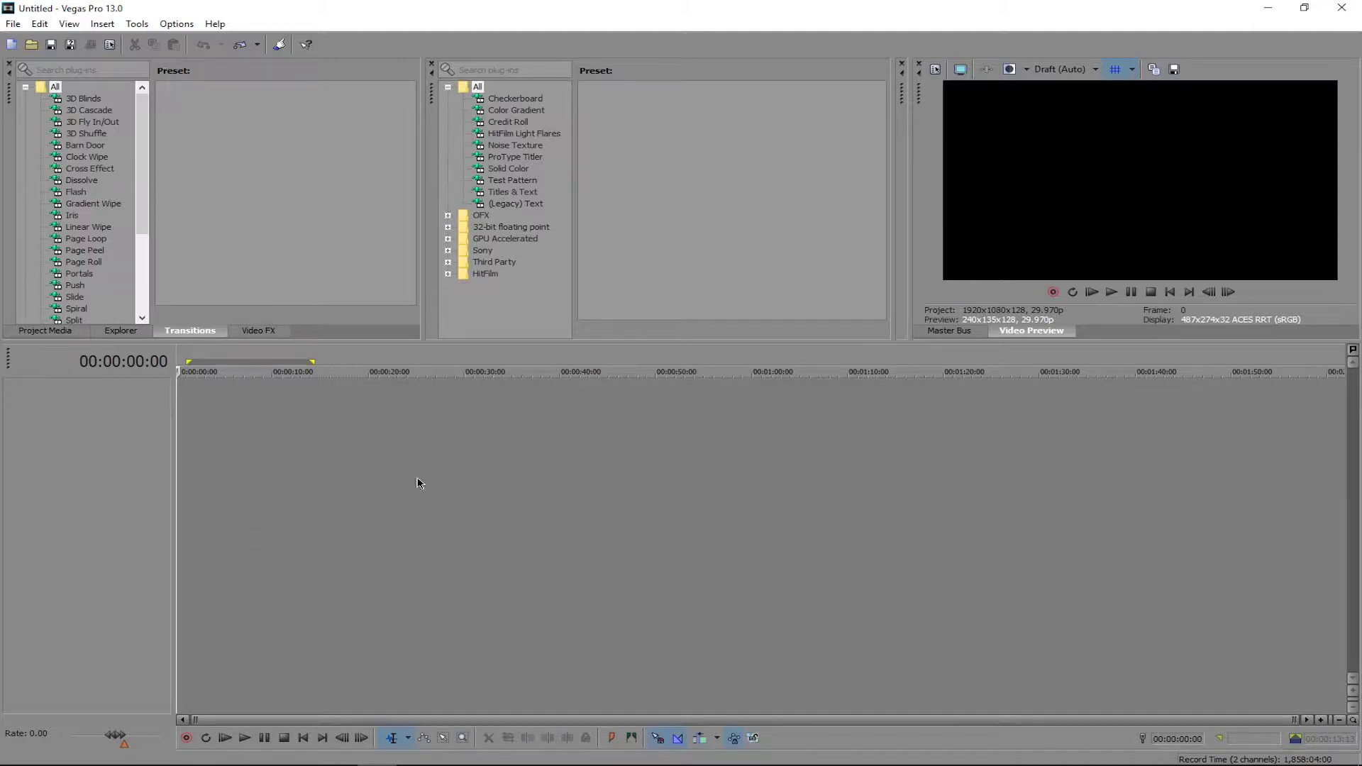
pyautogui.moveTo(180, 452)
pyautogui.mouseDown()
pyautogui.moveTo(976, 457)
pyautogui.moveTo(451, 456)
pyautogui.moveTo(838, 471)
pyautogui.moveTo(280, 485)
pyautogui.moveTo(456, 459)
pyautogui.moveTo(176, 447)
pyautogui.mouseUp()
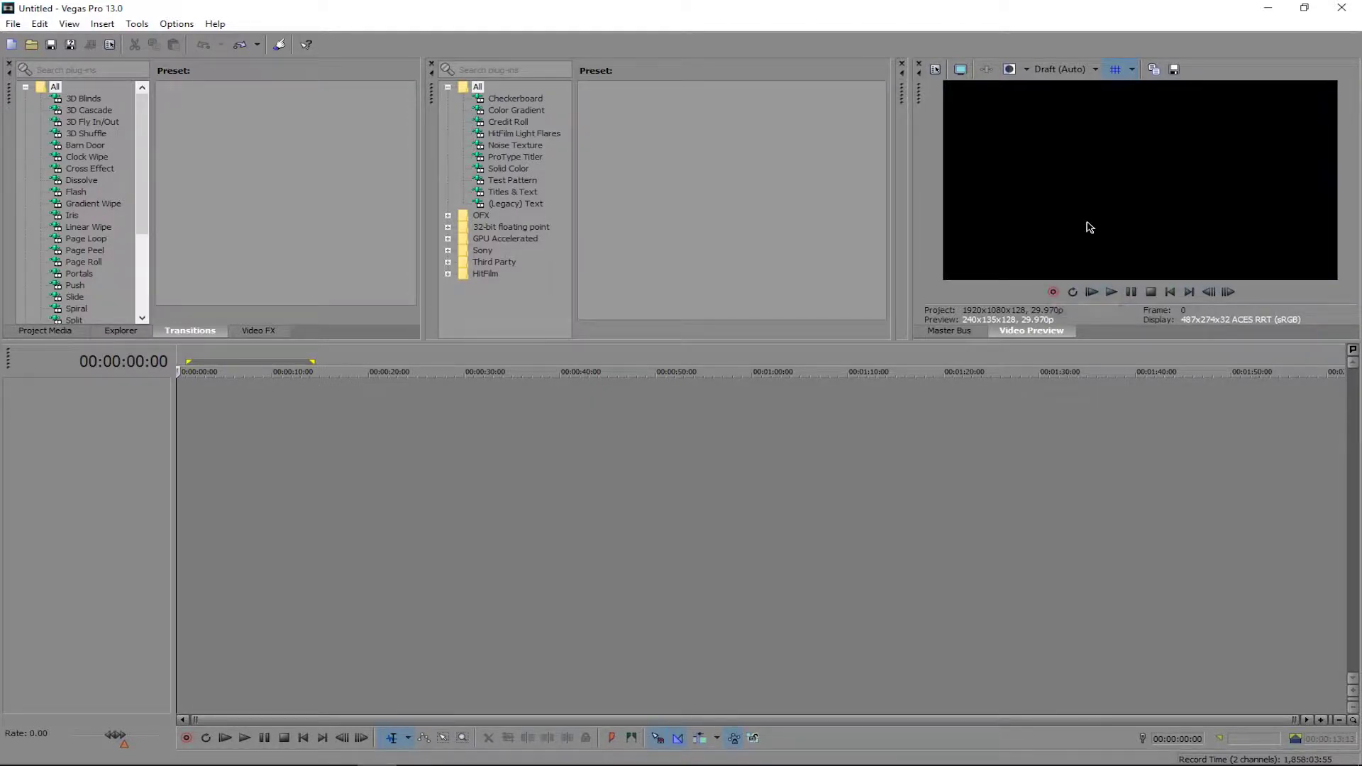
# Set the video preview quality to Best (Full).
pyautogui.click(1068, 70)
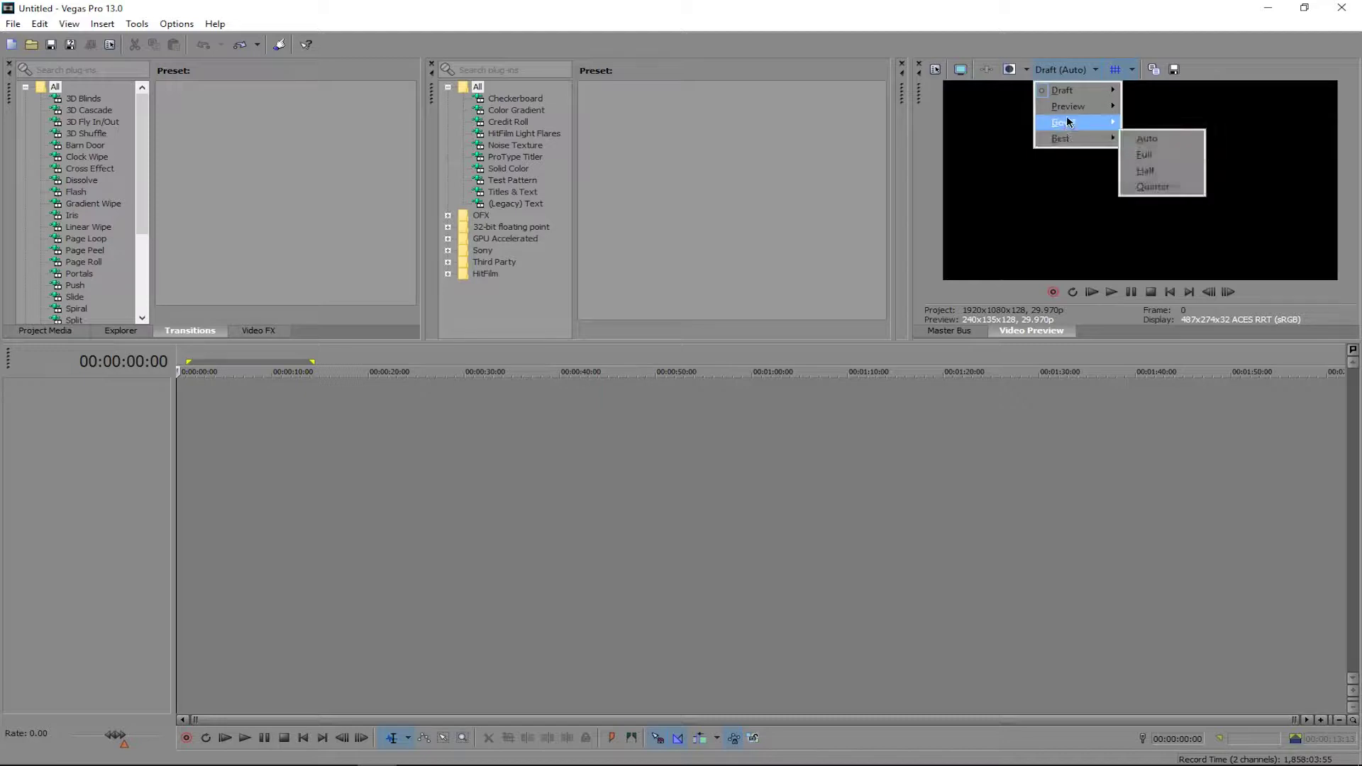
pyautogui.moveTo(1059, 139)
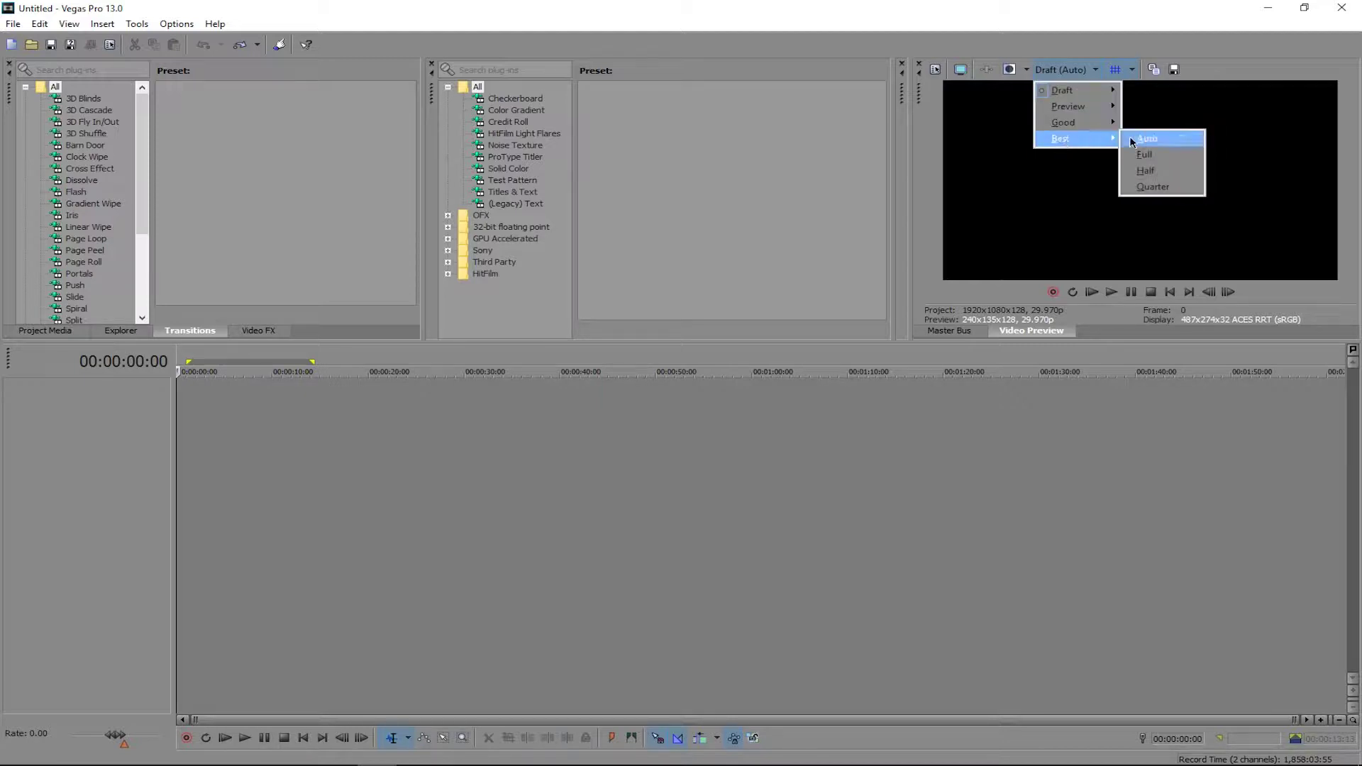
pyautogui.click(1074, 75)
pyautogui.click(1074, 73)
pyautogui.moveTo(1064, 138)
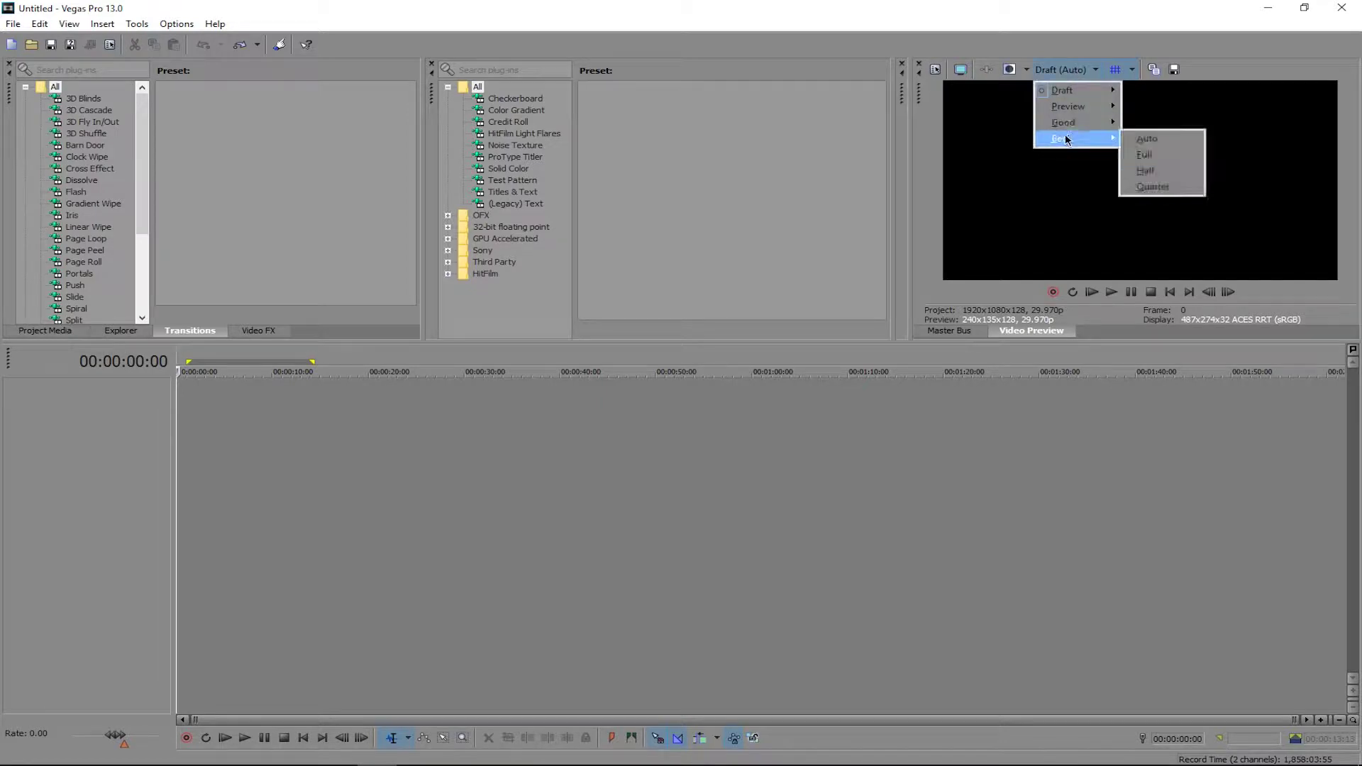
pyautogui.click(1165, 153)
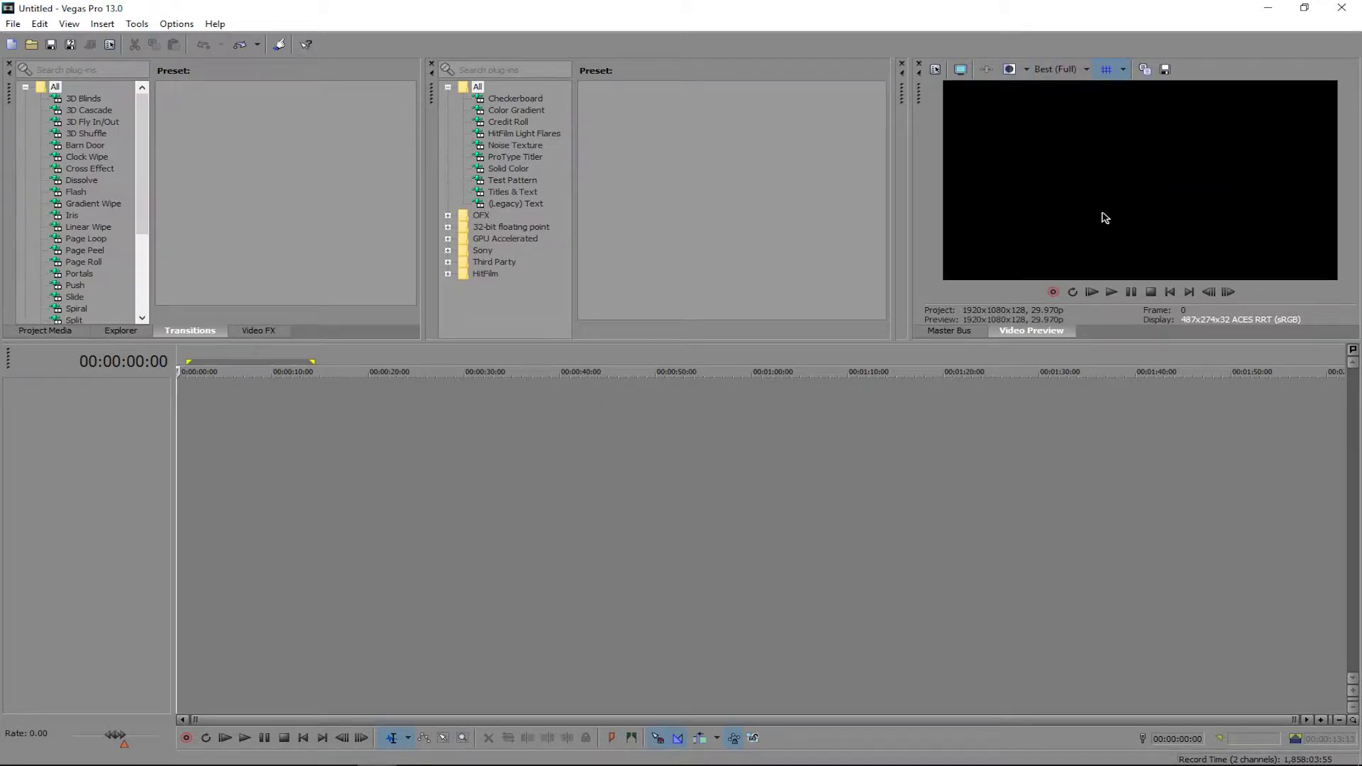
# Switch the video preview quality back to Draft (Auto).
pyautogui.click(1057, 70)
pyautogui.moveTo(1063, 91)
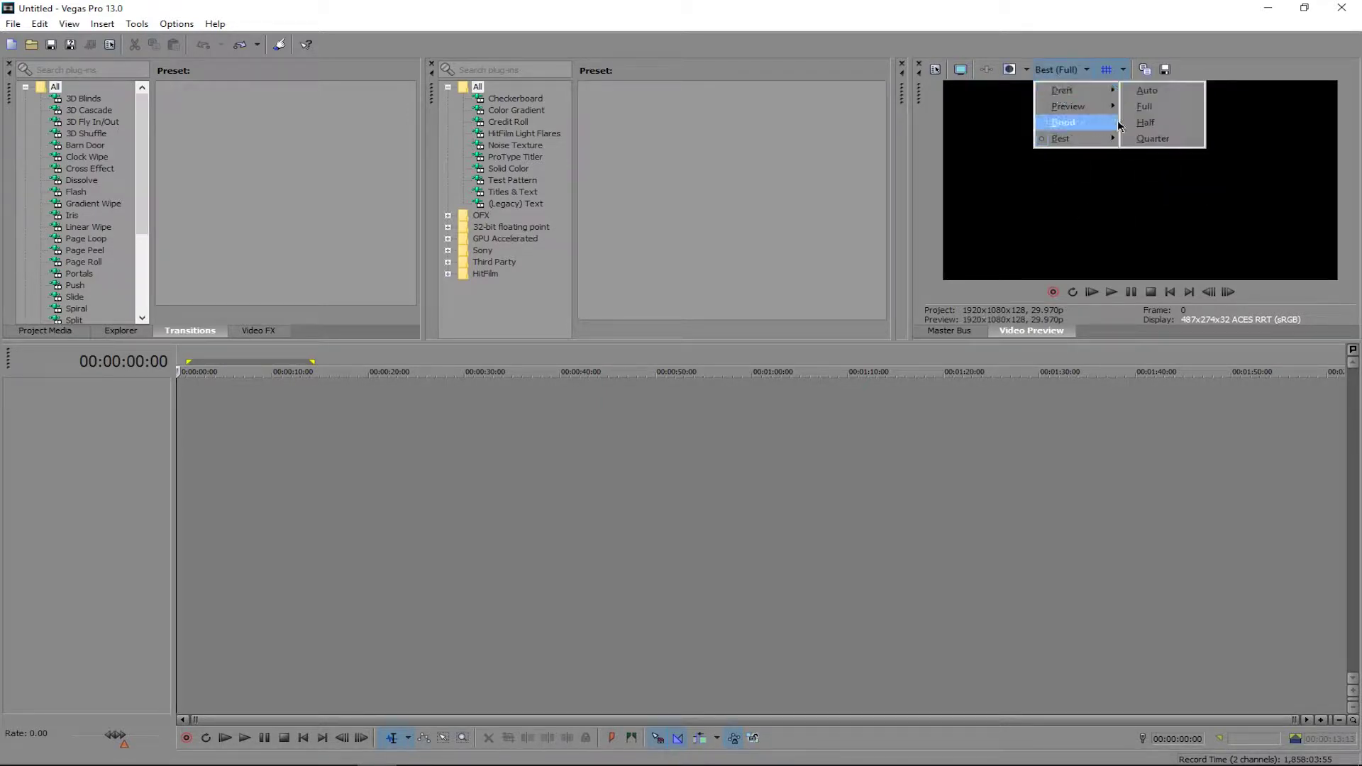
pyautogui.click(1154, 91)
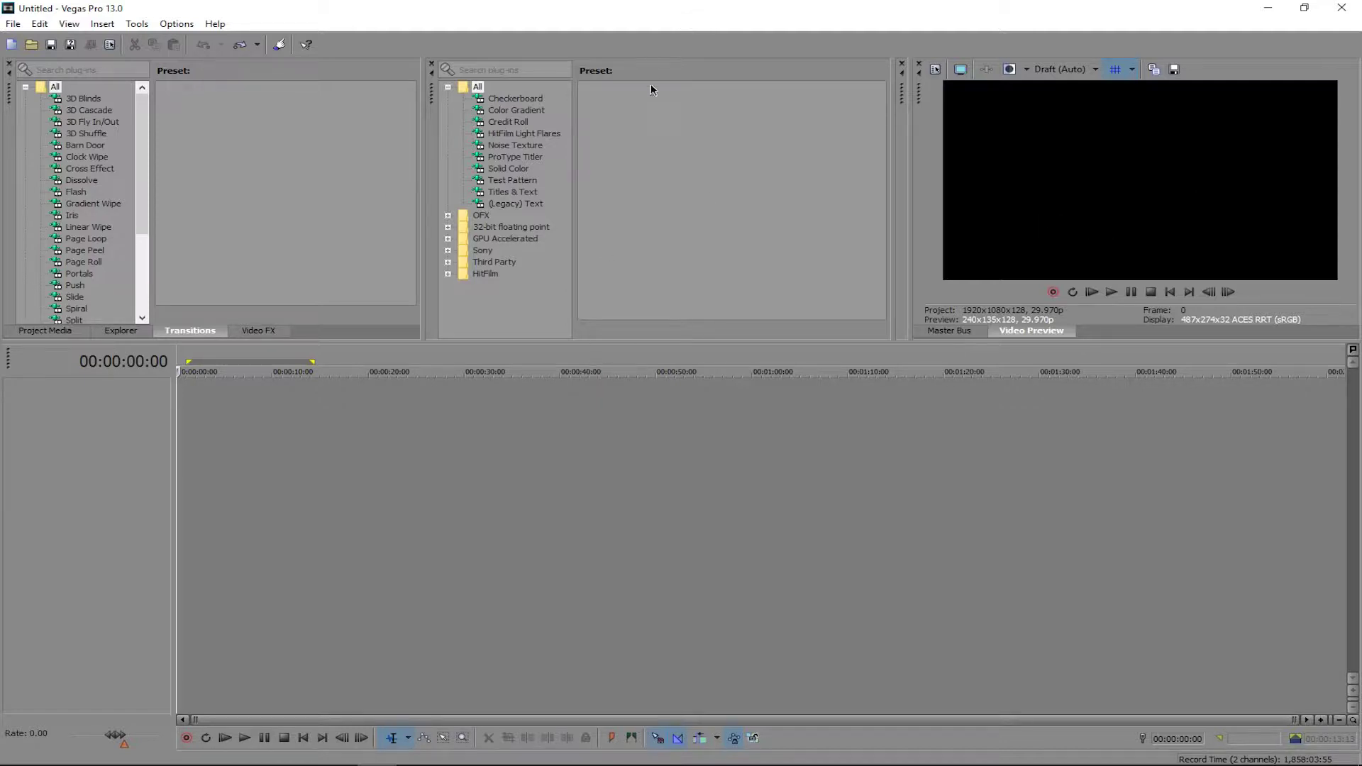
# Examine the presets of the media generators, from Legacy Text and Test Pattern through Color Gradient and Checkerboard.
pyautogui.click(516, 200)
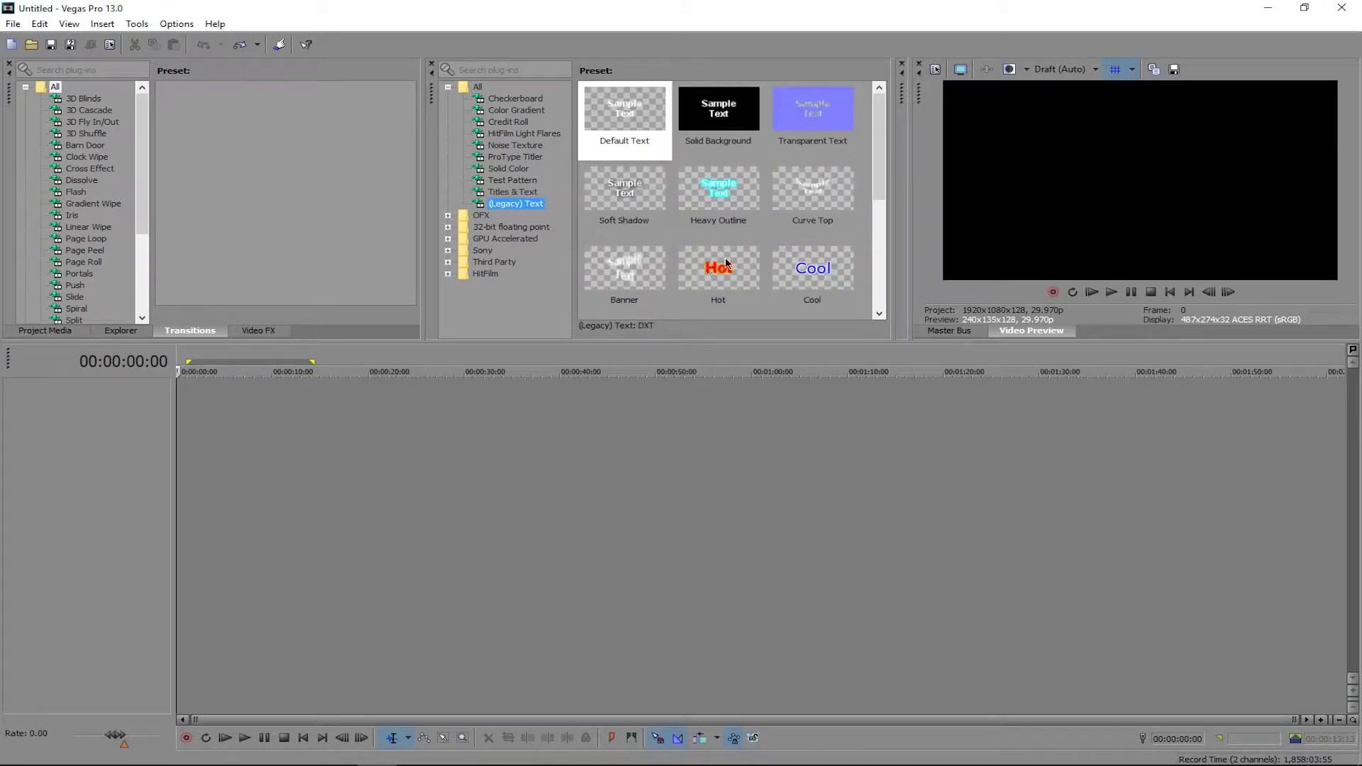
pyautogui.click(525, 181)
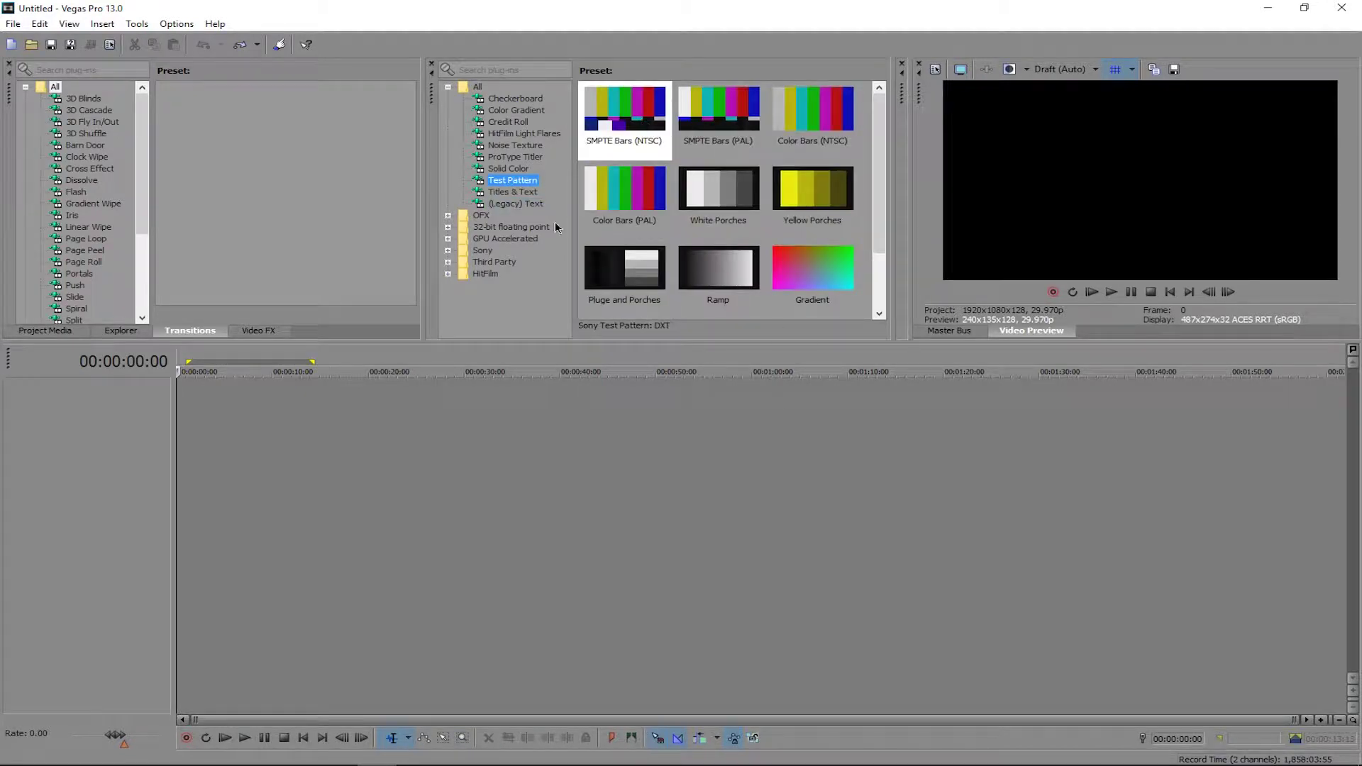
pyautogui.click(527, 167)
pyautogui.click(545, 158)
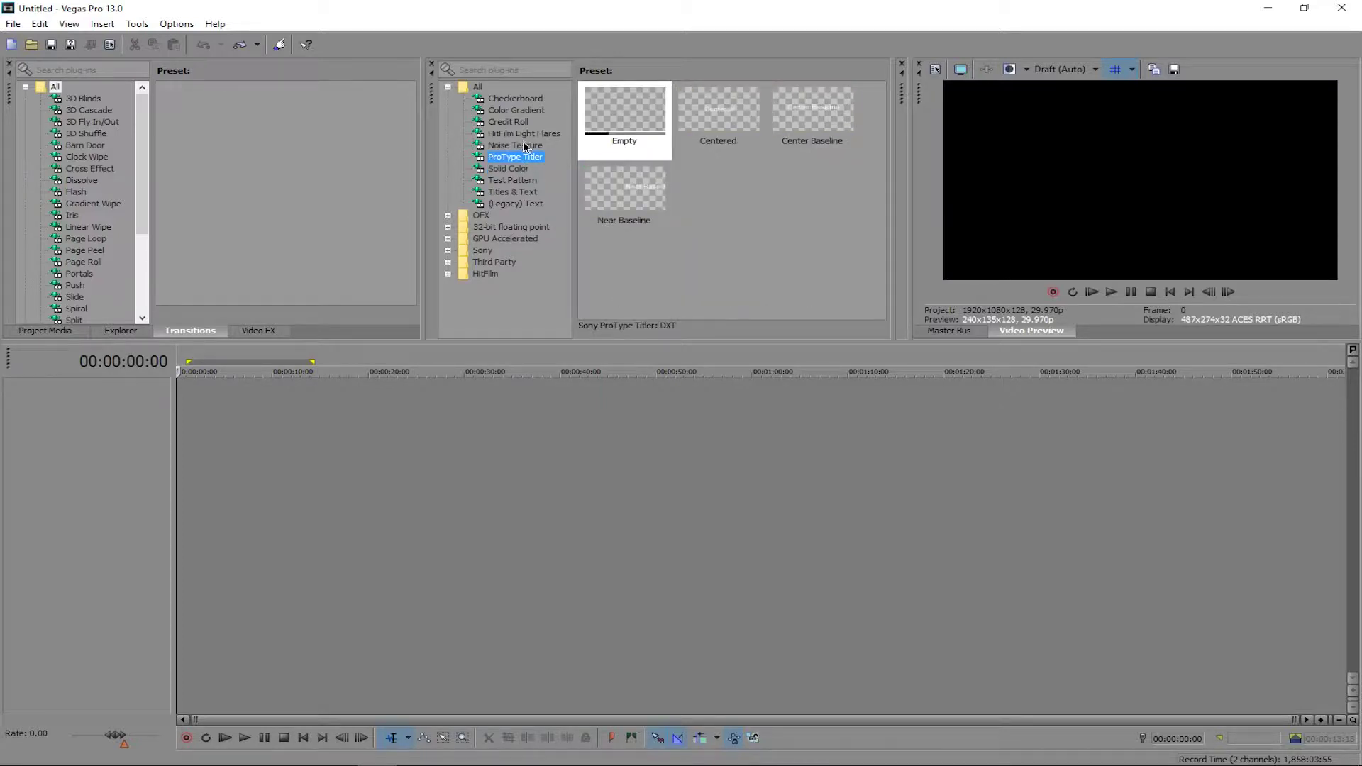
pyautogui.click(525, 145)
pyautogui.click(541, 135)
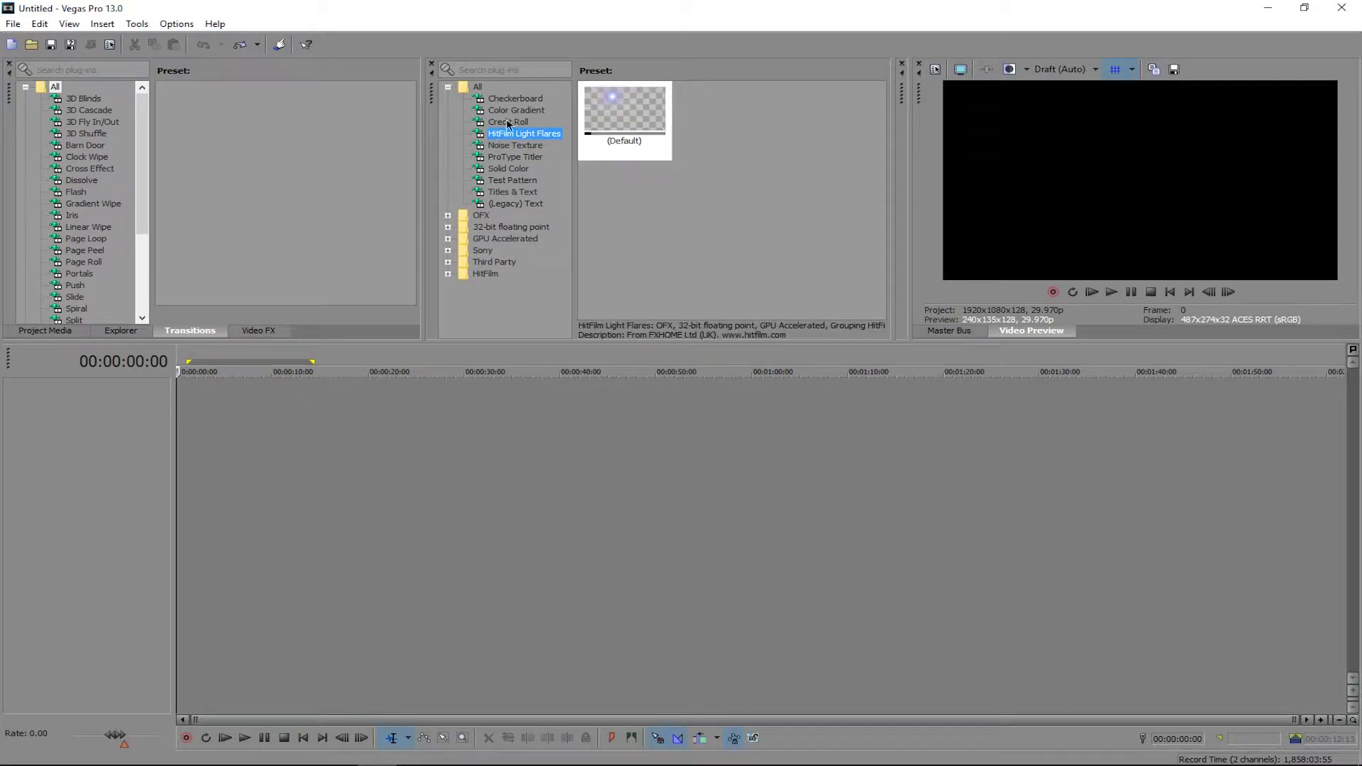
pyautogui.click(503, 122)
pyautogui.click(520, 109)
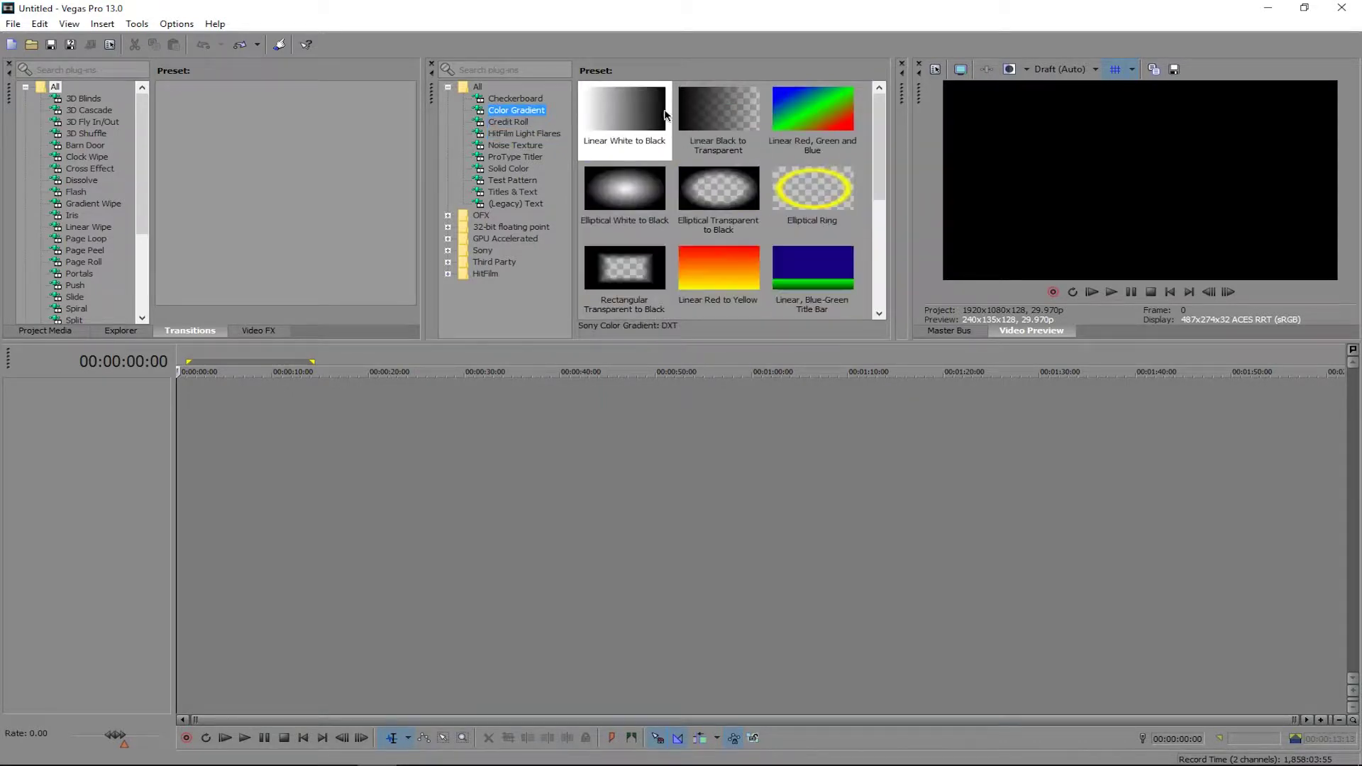
pyautogui.click(515, 99)
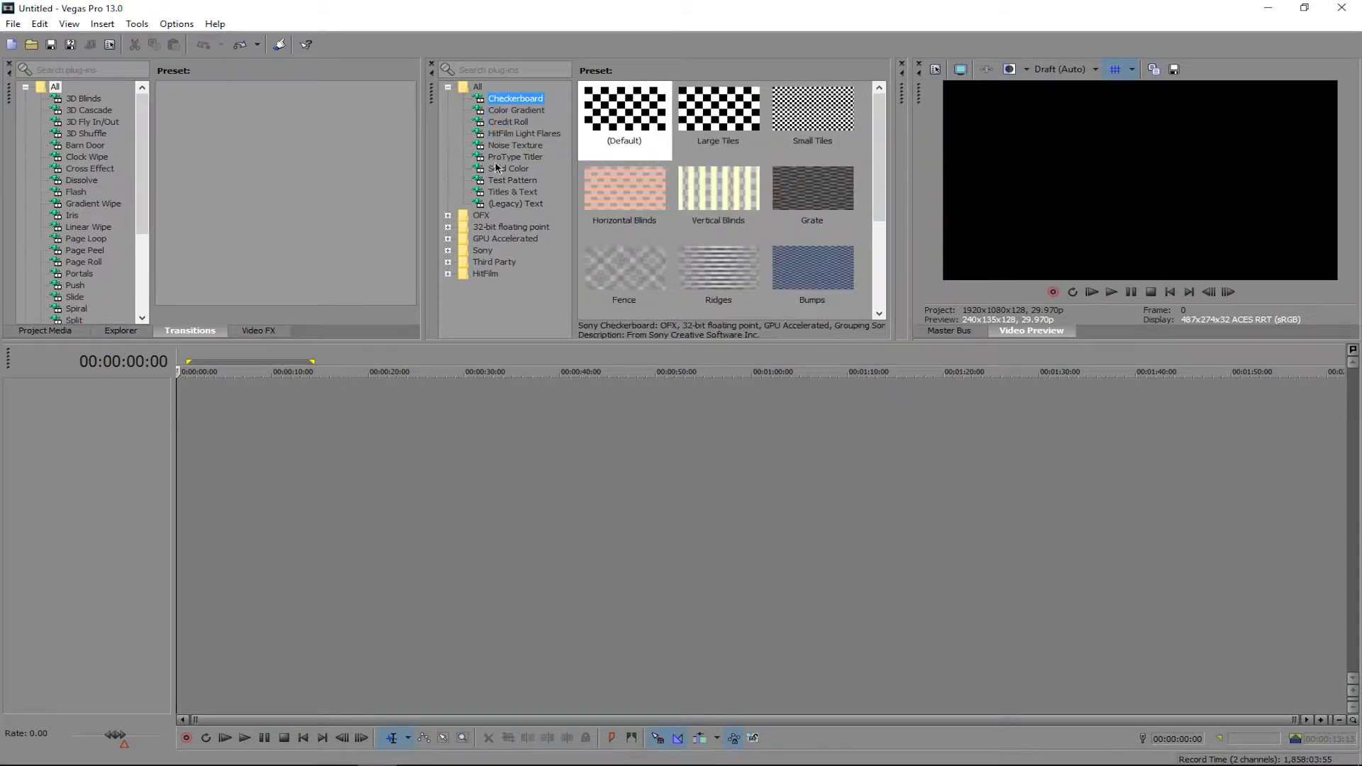
pyautogui.click(502, 203)
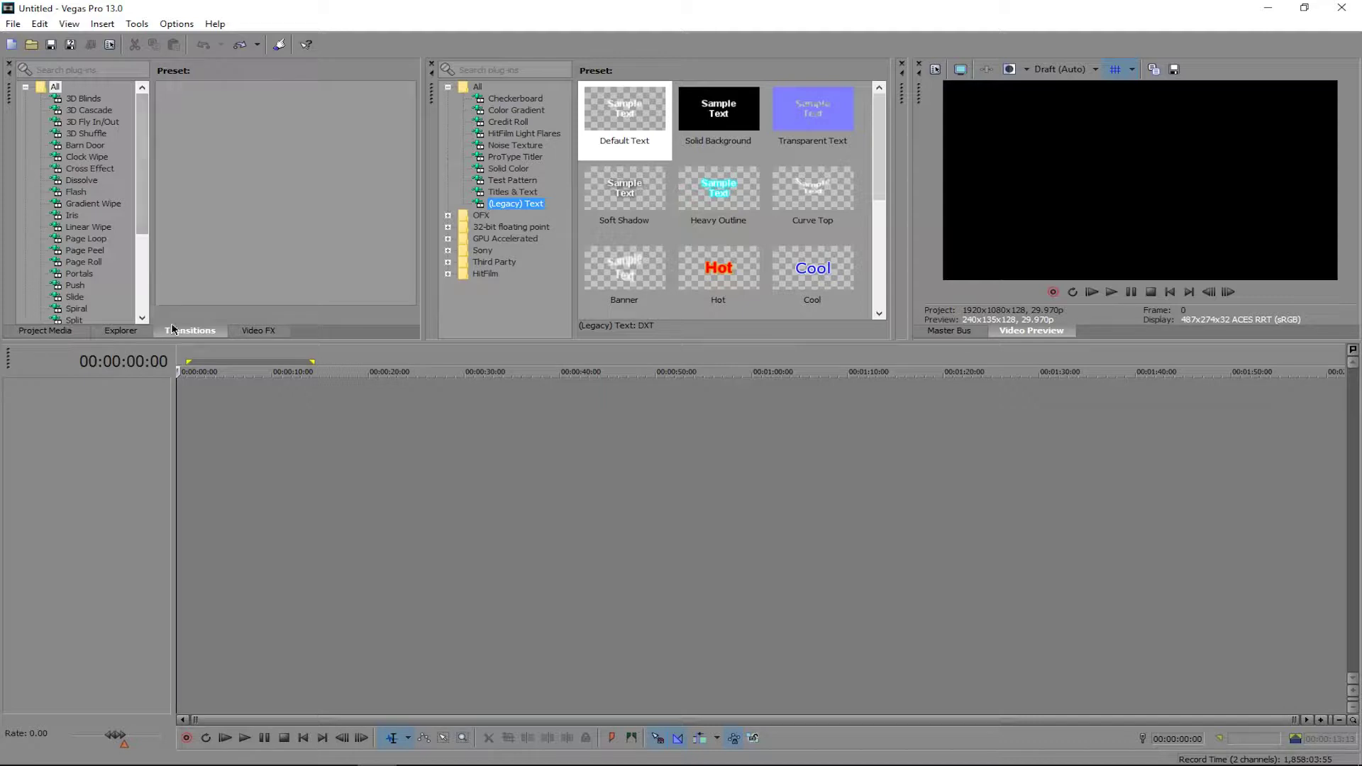
# Look through the available video effects and transitions, the file explorer and the project media.
pyautogui.click(249, 332)
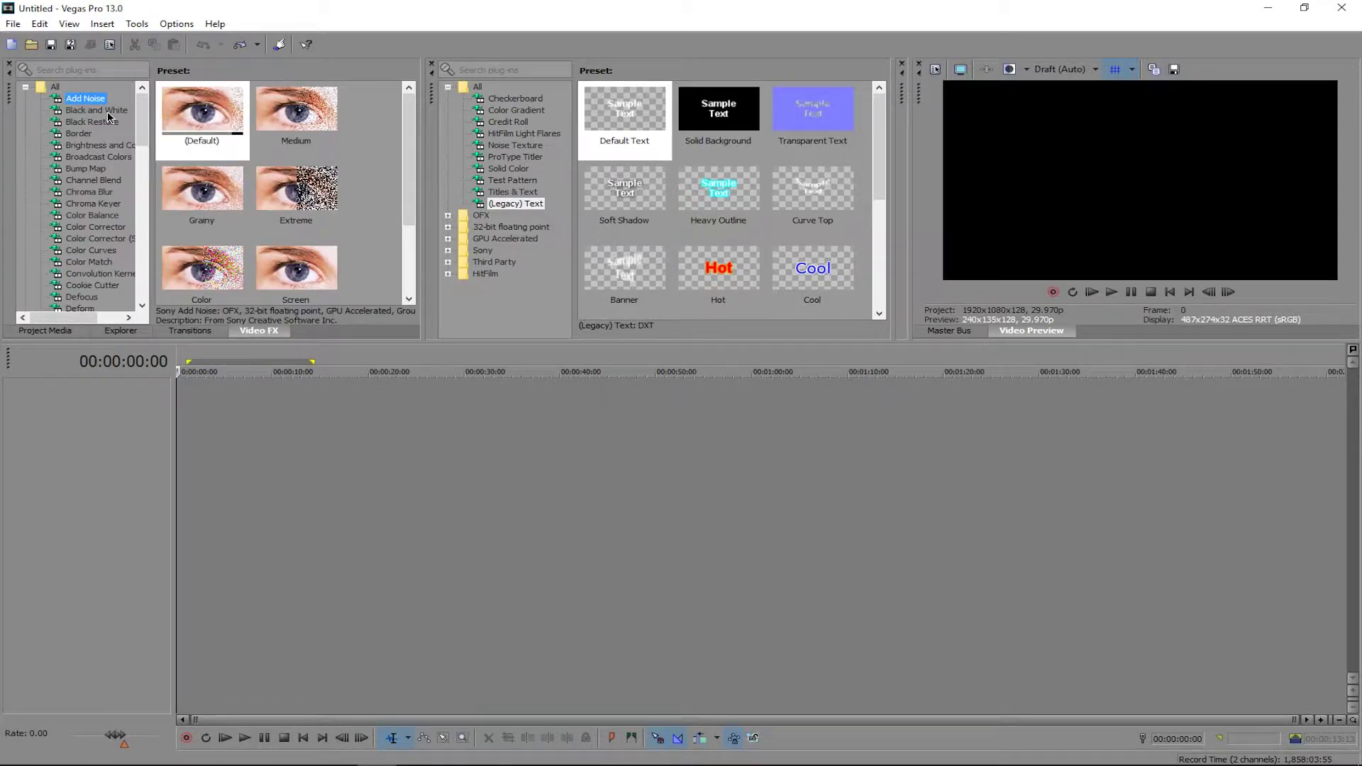
pyautogui.scroll(-1, 96, 189)
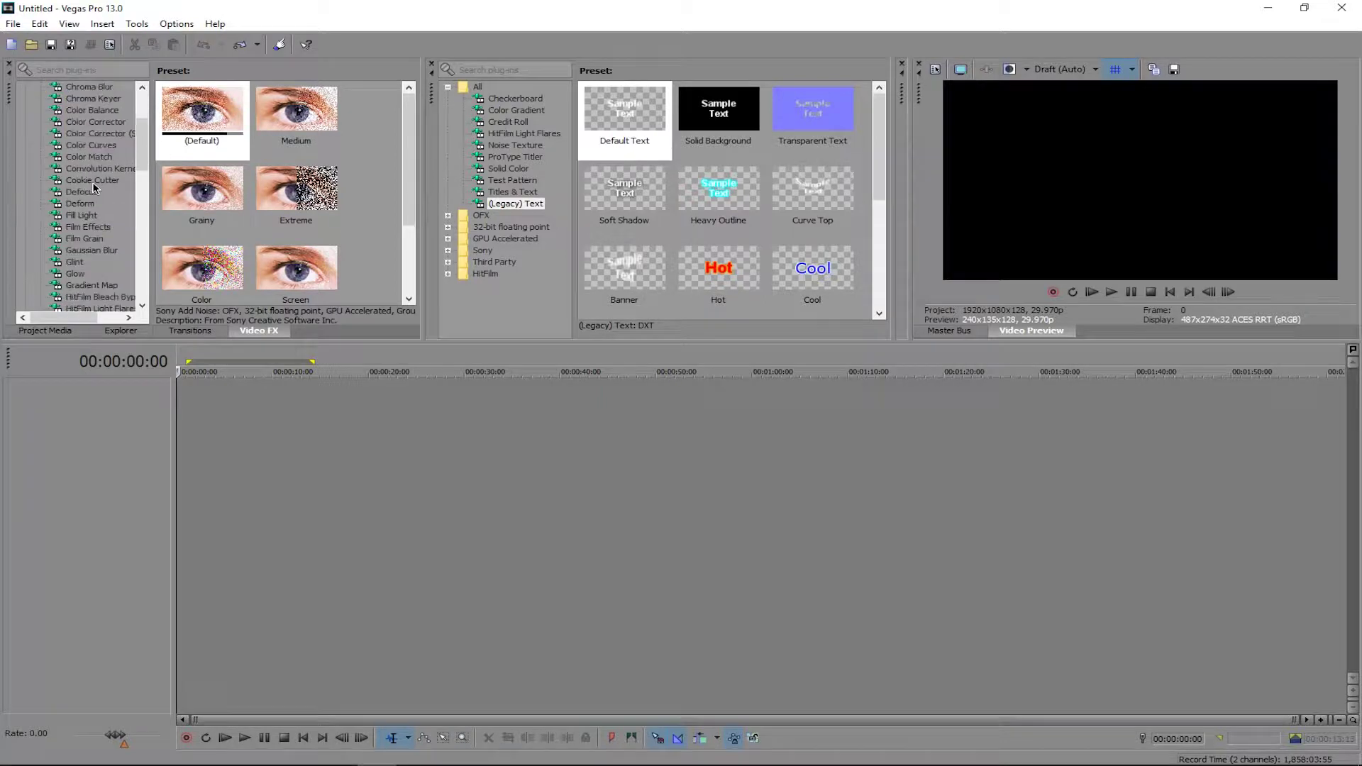
pyautogui.click(206, 331)
pyautogui.scroll(-1, 107, 149)
pyautogui.scroll(-1, 95, 177)
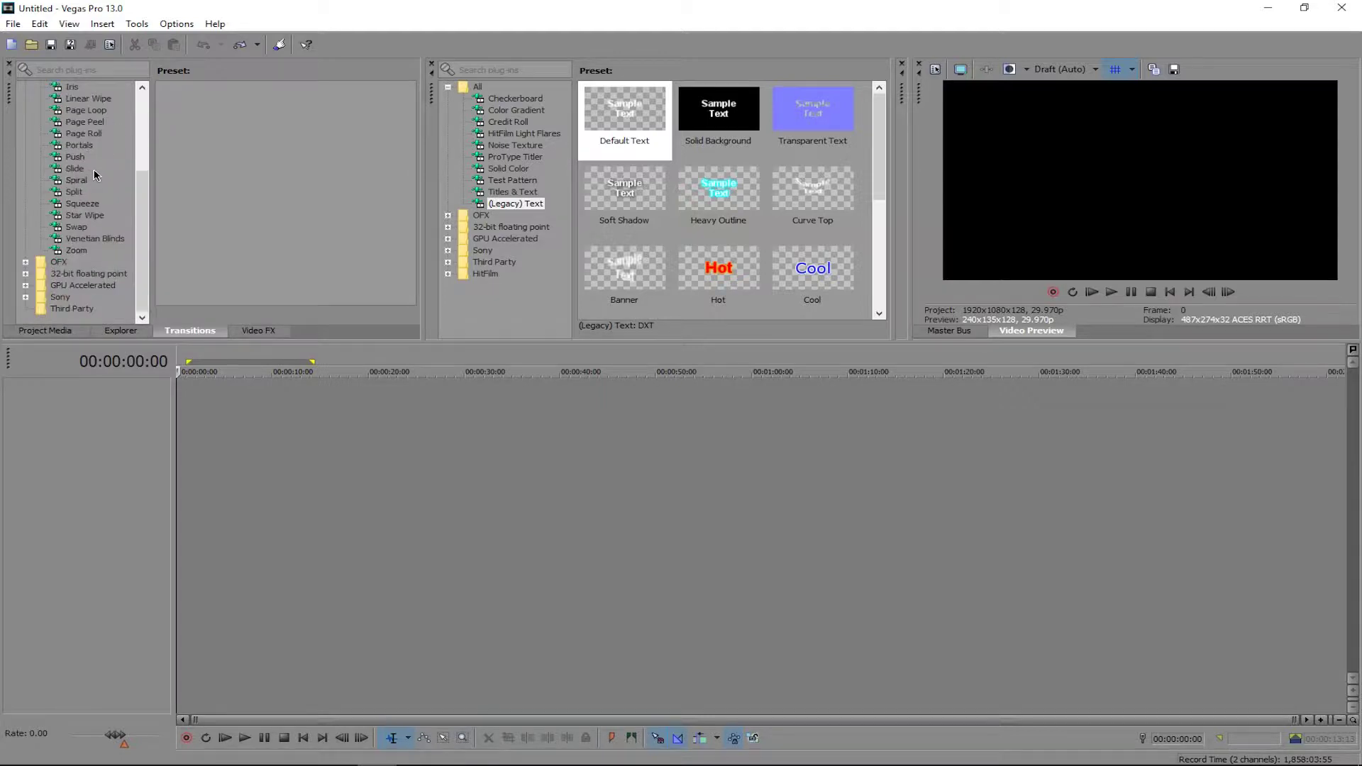
pyautogui.click(122, 331)
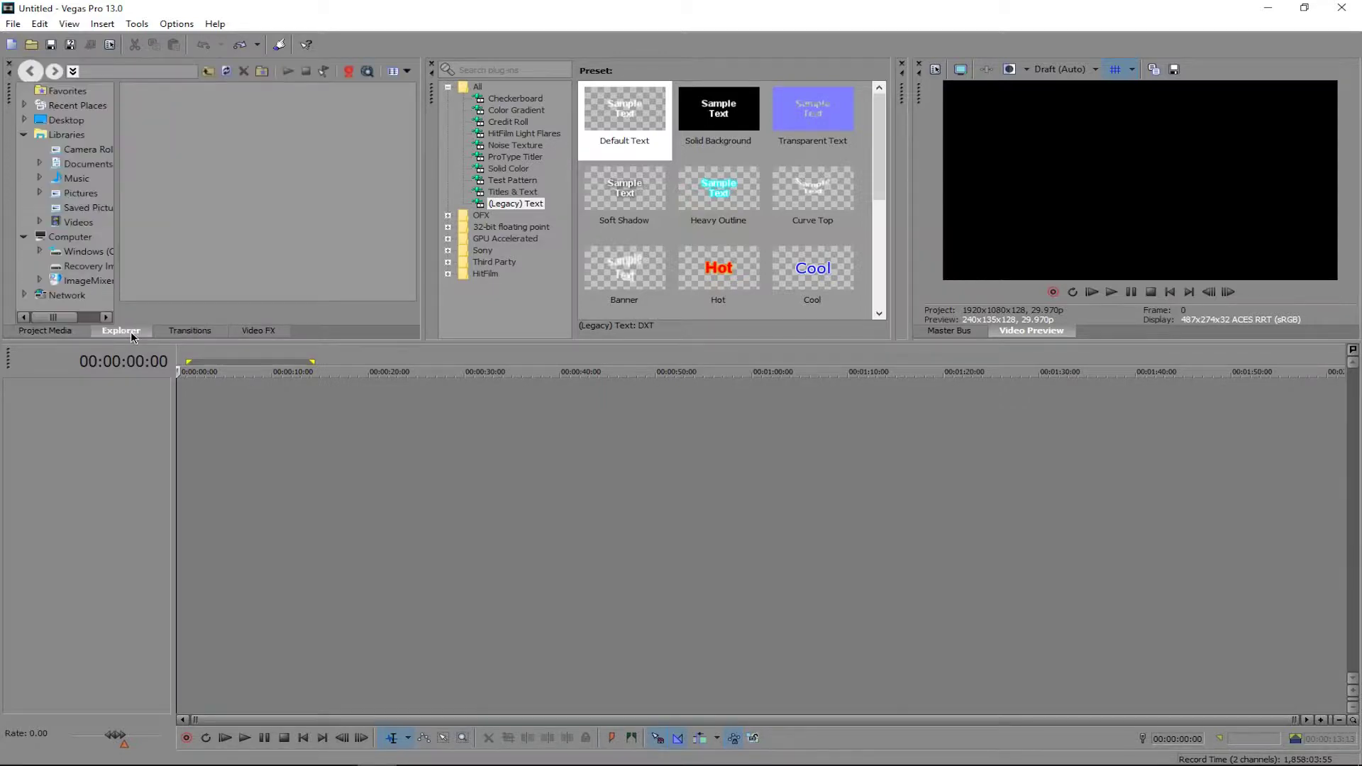
pyautogui.click(57, 331)
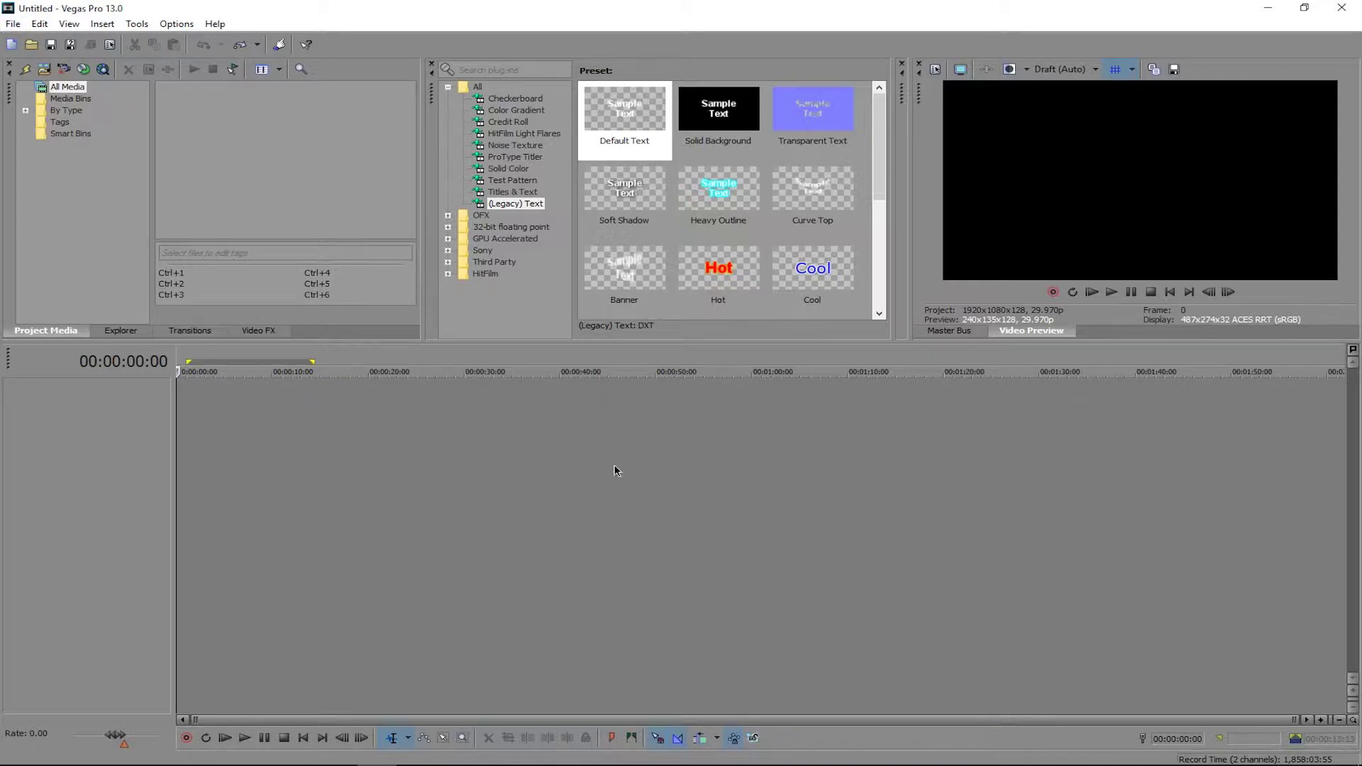
pyautogui.click(14, 24)
pyautogui.click(28, 61)
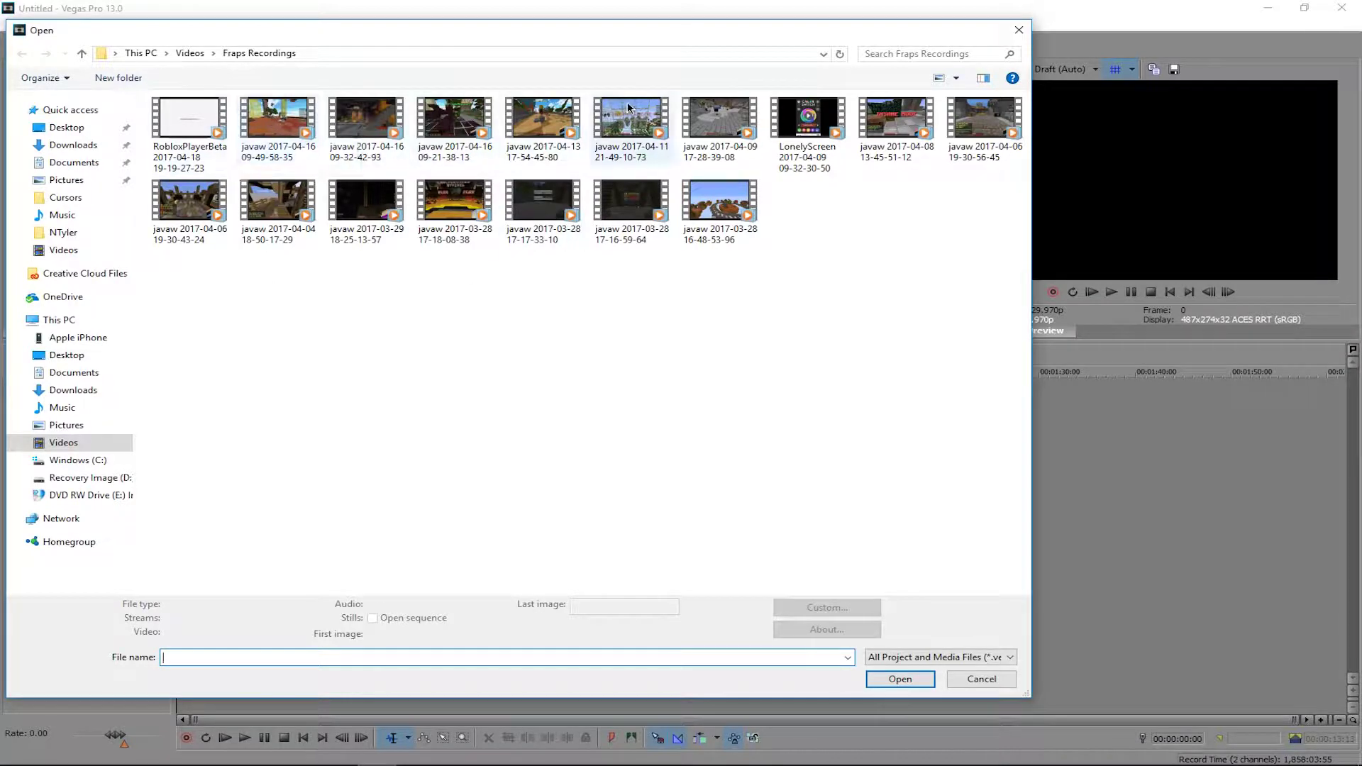
pyautogui.click(650, 122)
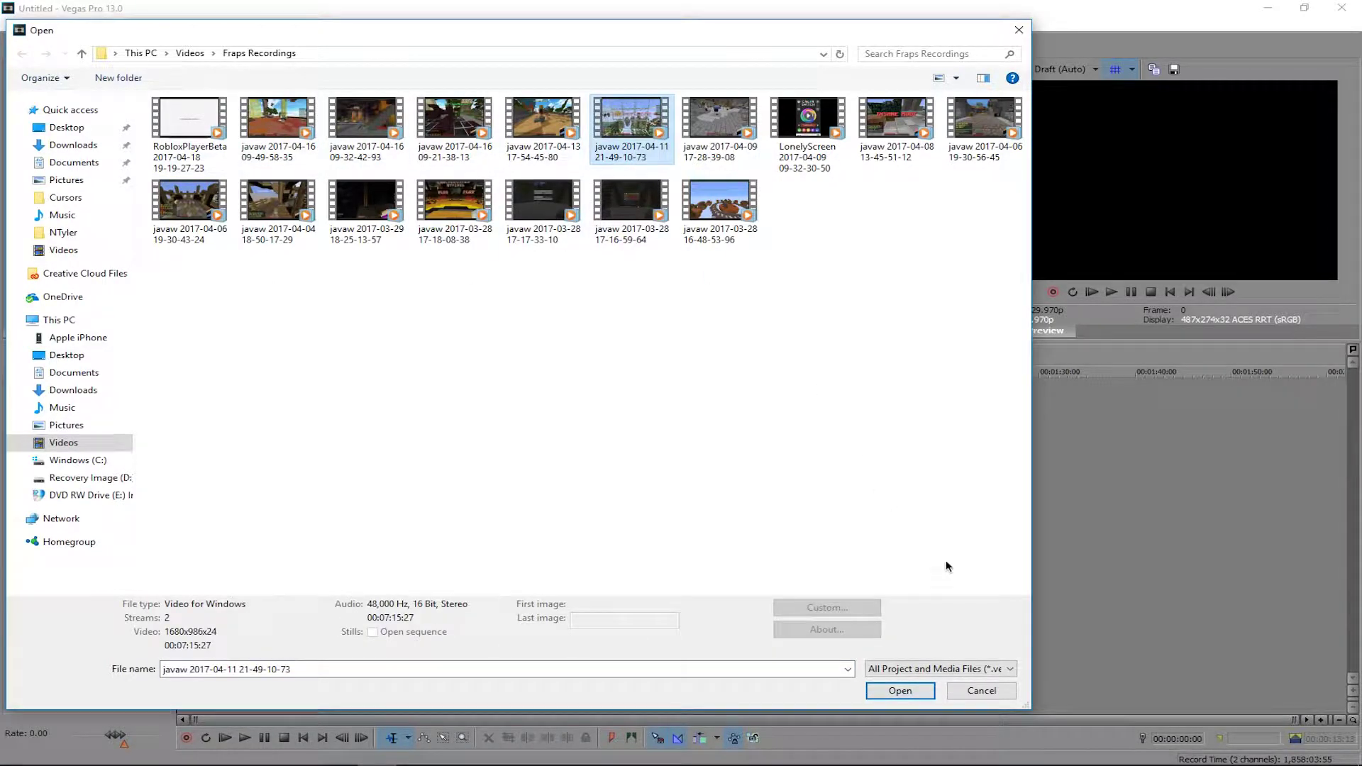
pyautogui.click(899, 691)
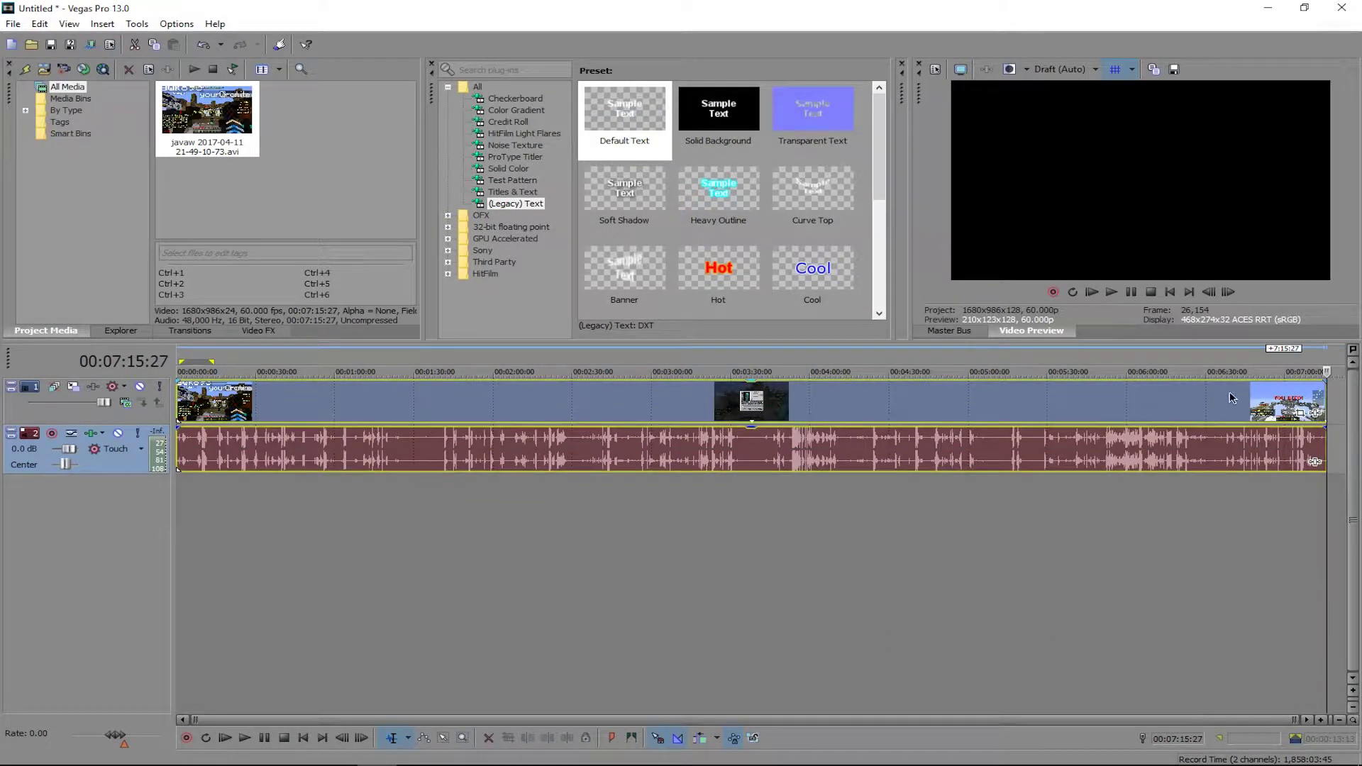
pyautogui.moveTo(1326, 500); pyautogui.dragTo(294, 465)
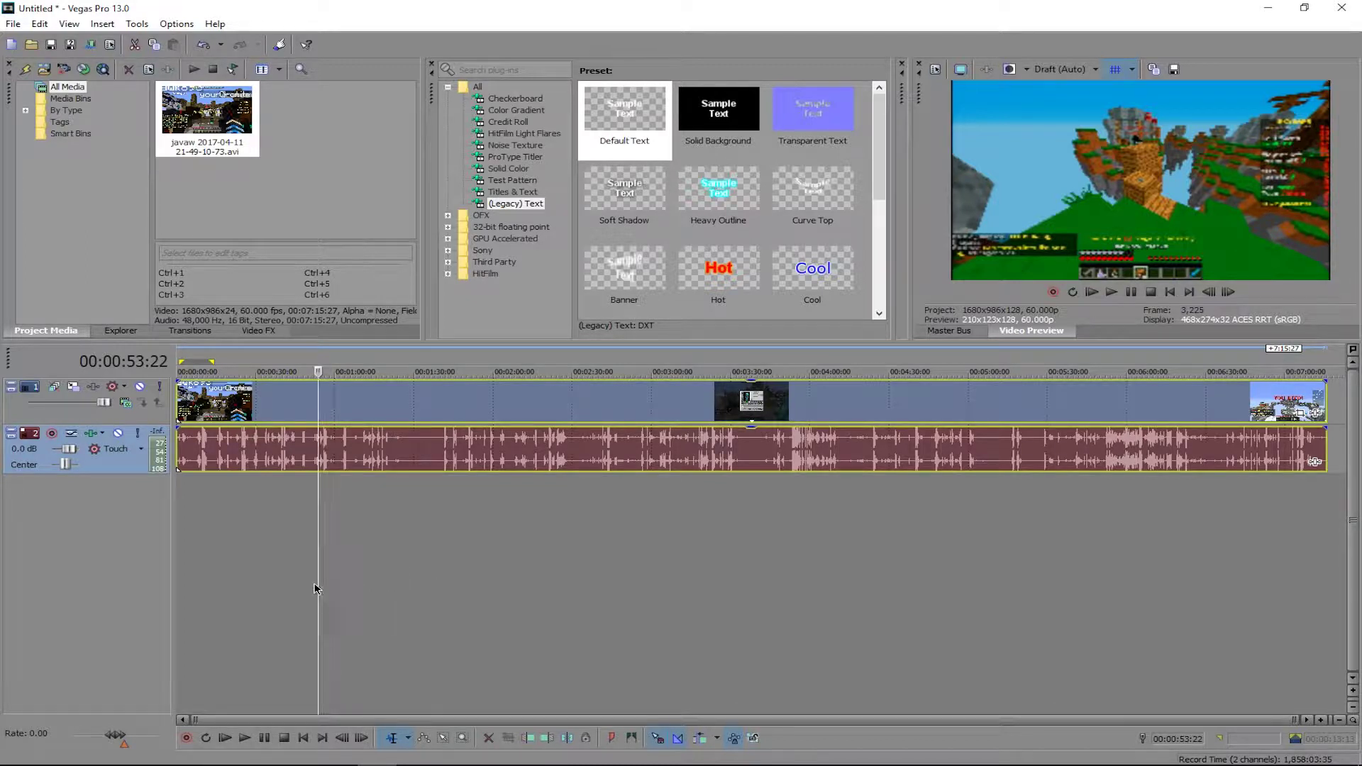
pyautogui.moveTo(321, 585); pyautogui.dragTo(134, 580)
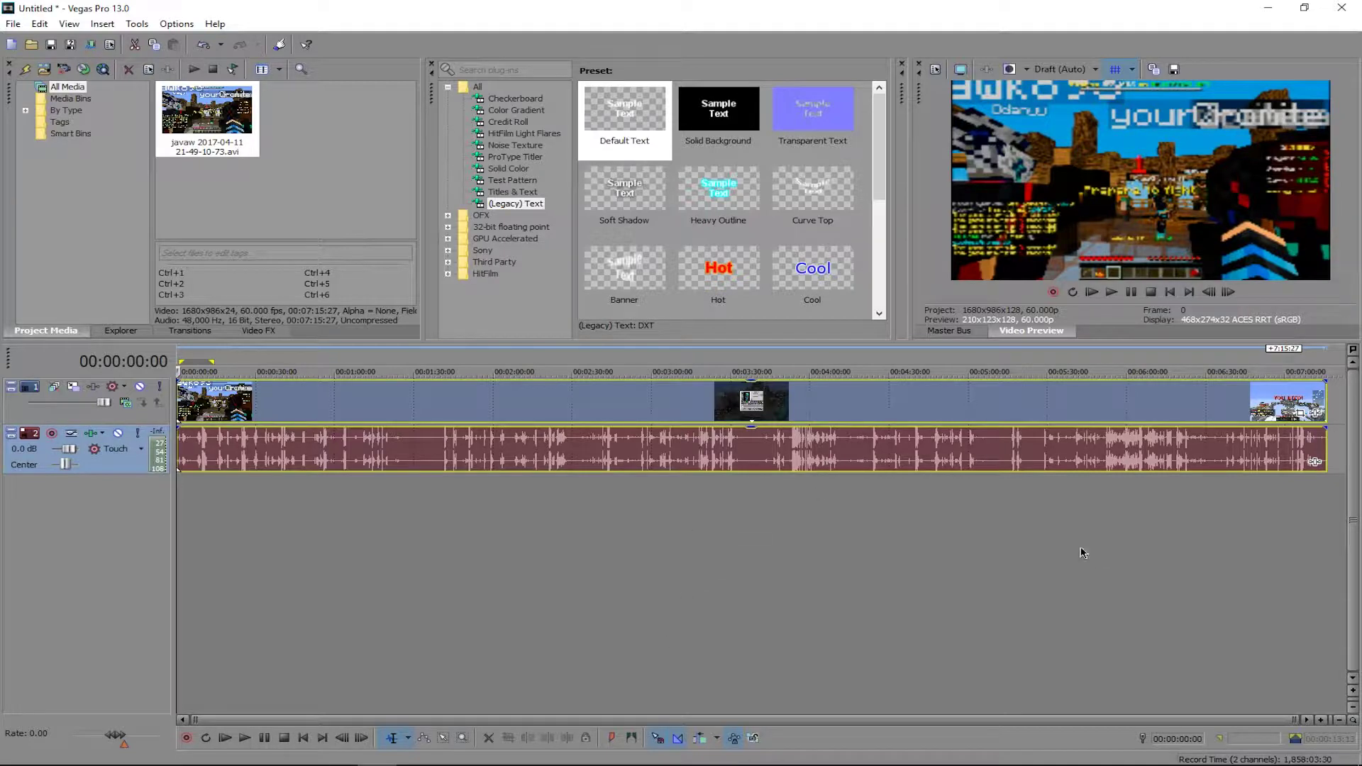
# Turn the view transform off in the project's video properties and apply the change.
pyautogui.click(111, 47)
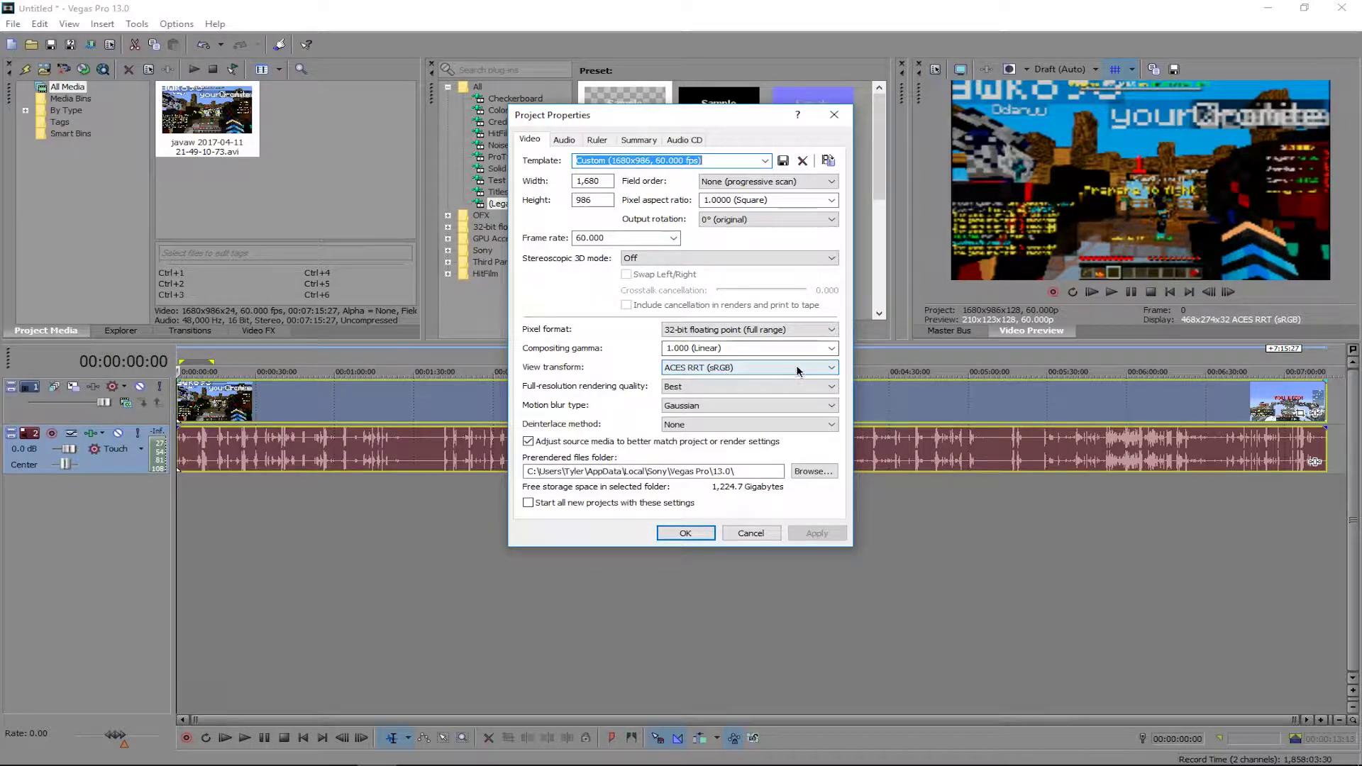
pyautogui.click(731, 368)
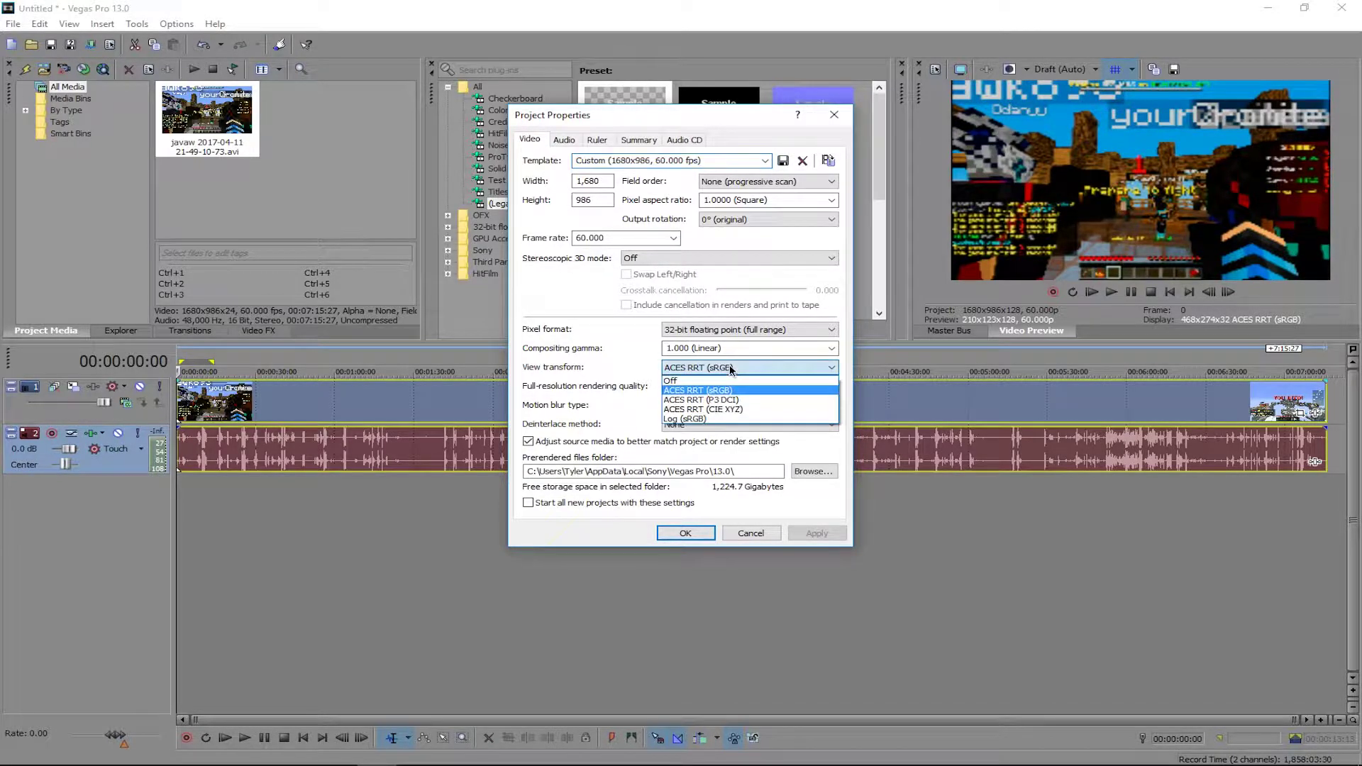
pyautogui.click(702, 368)
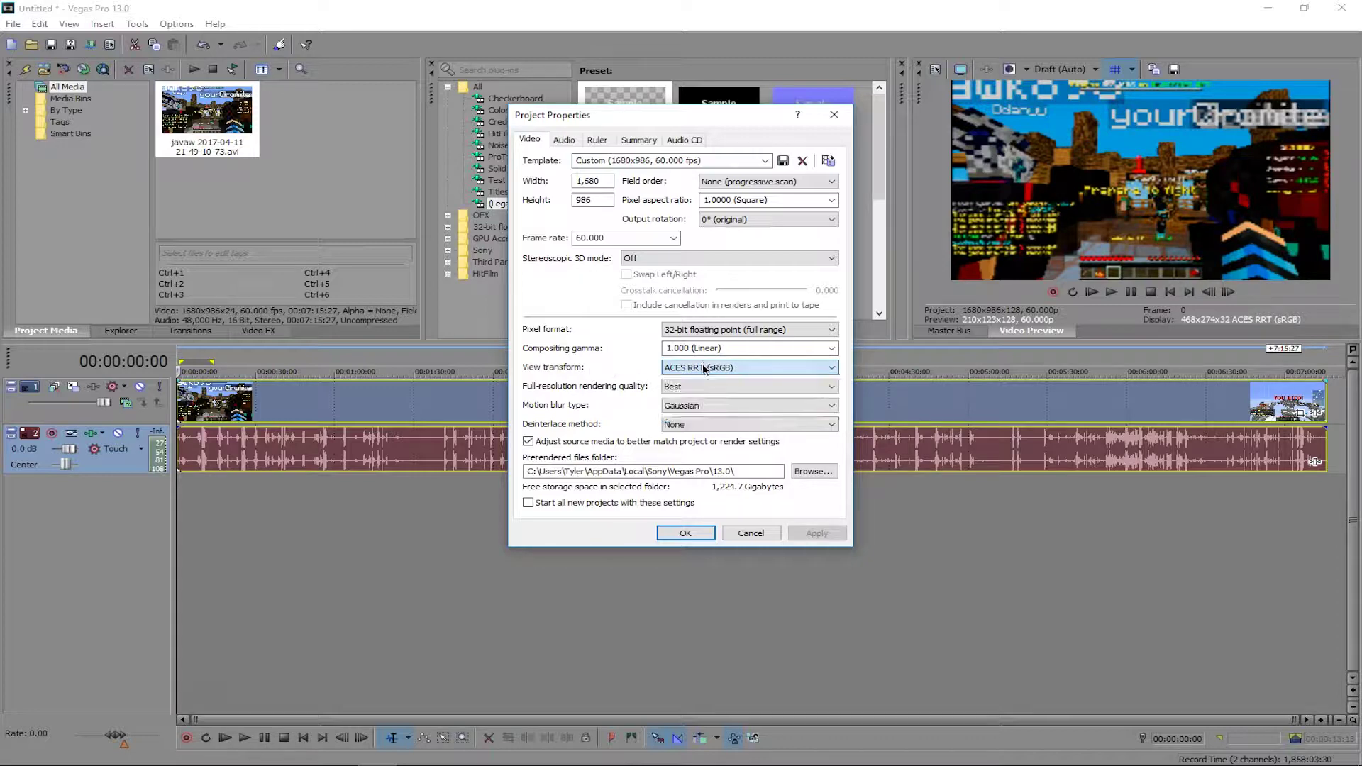
pyautogui.click(699, 368)
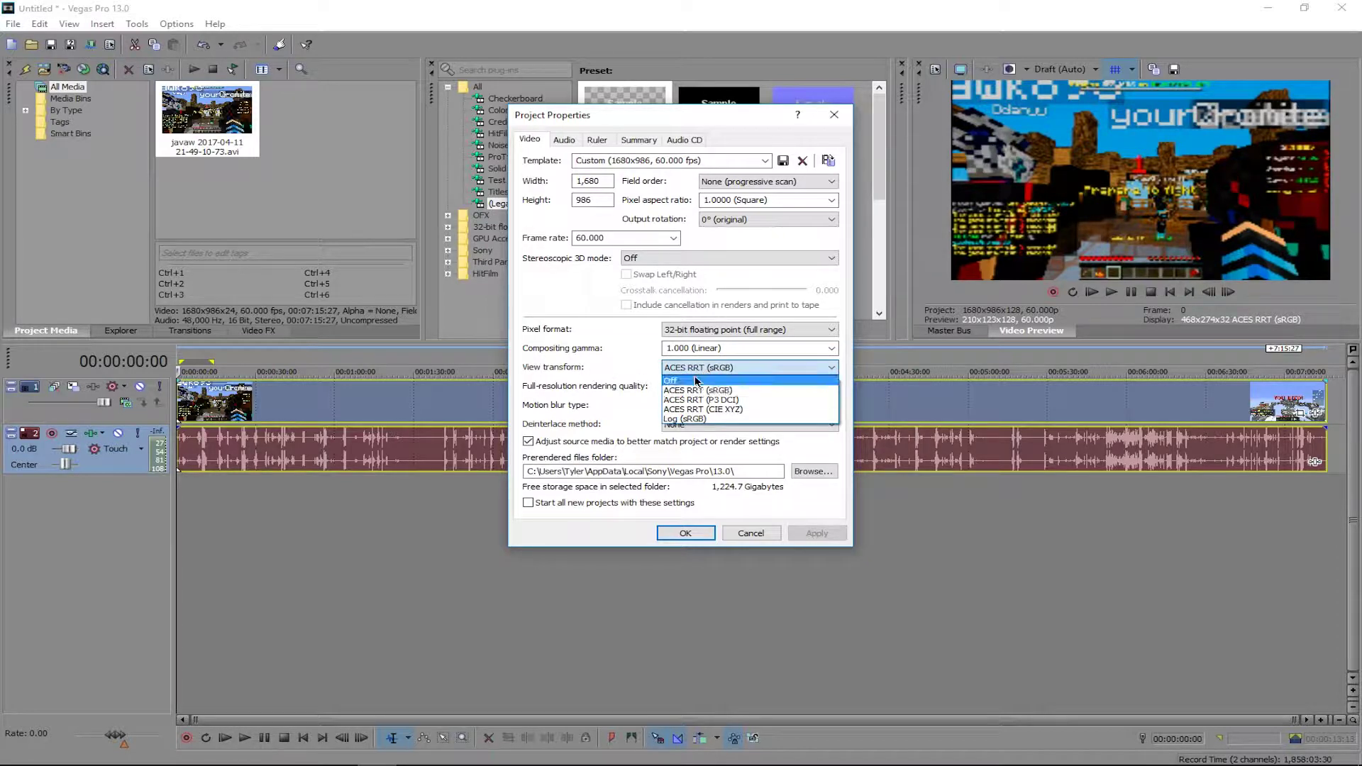
pyautogui.click(694, 381)
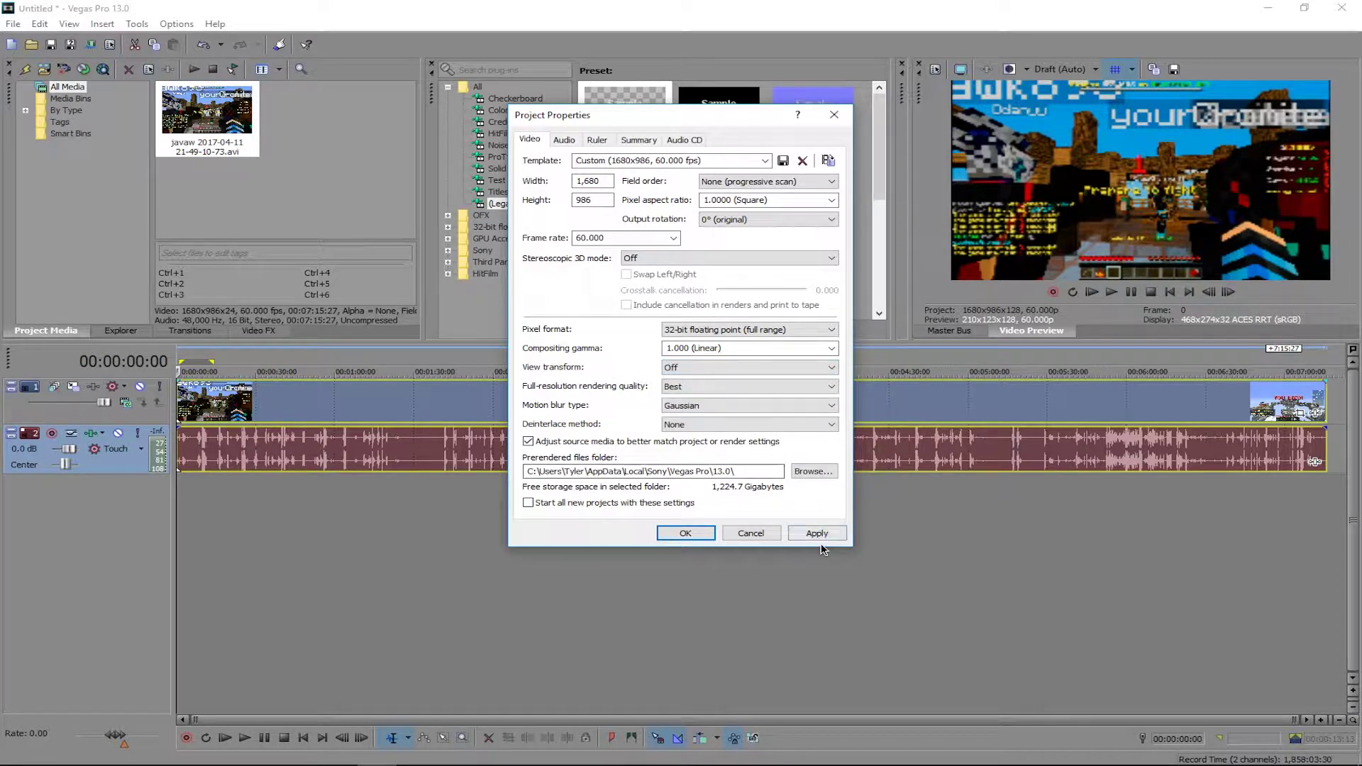
pyautogui.click(821, 534)
pyautogui.click(685, 533)
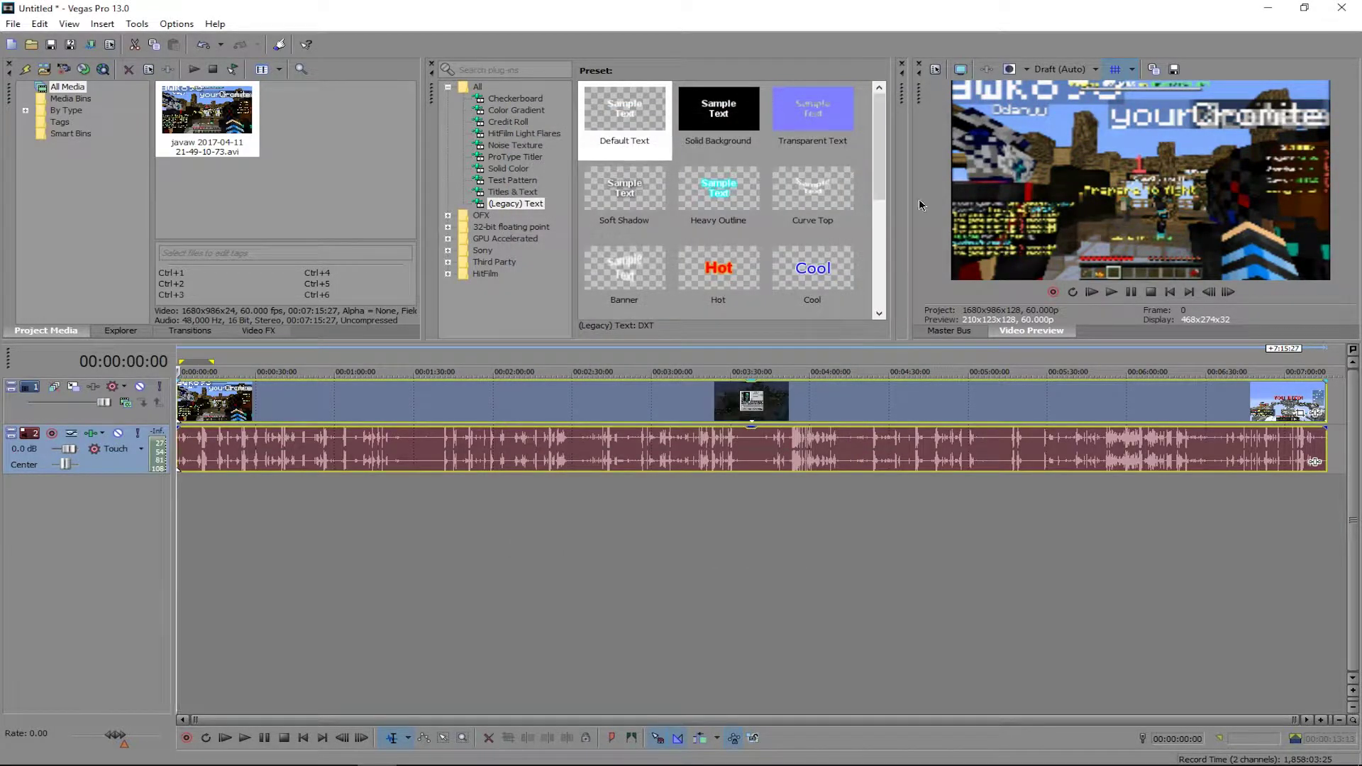
# Set the preview quality of the imported clip to Best (Full).
pyautogui.click(1062, 70)
pyautogui.moveTo(1070, 138)
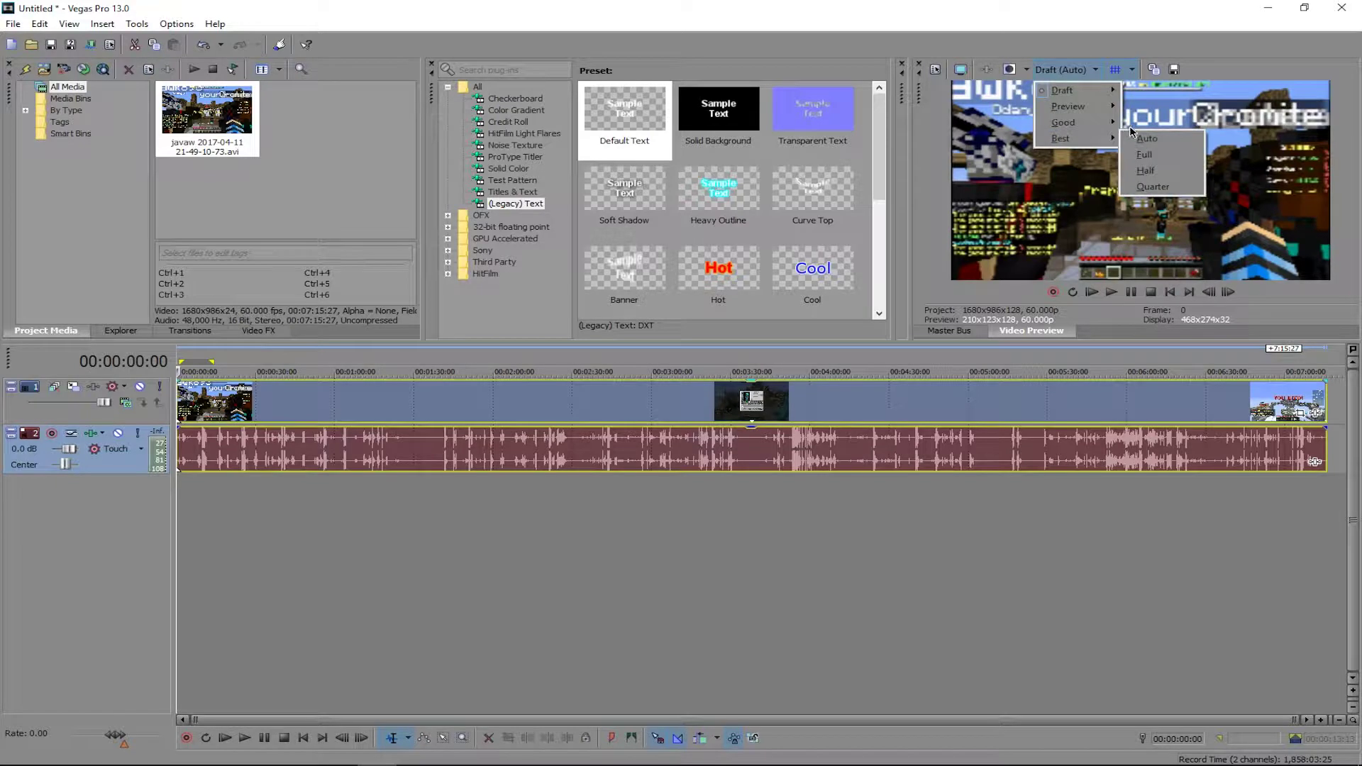
pyautogui.click(1142, 154)
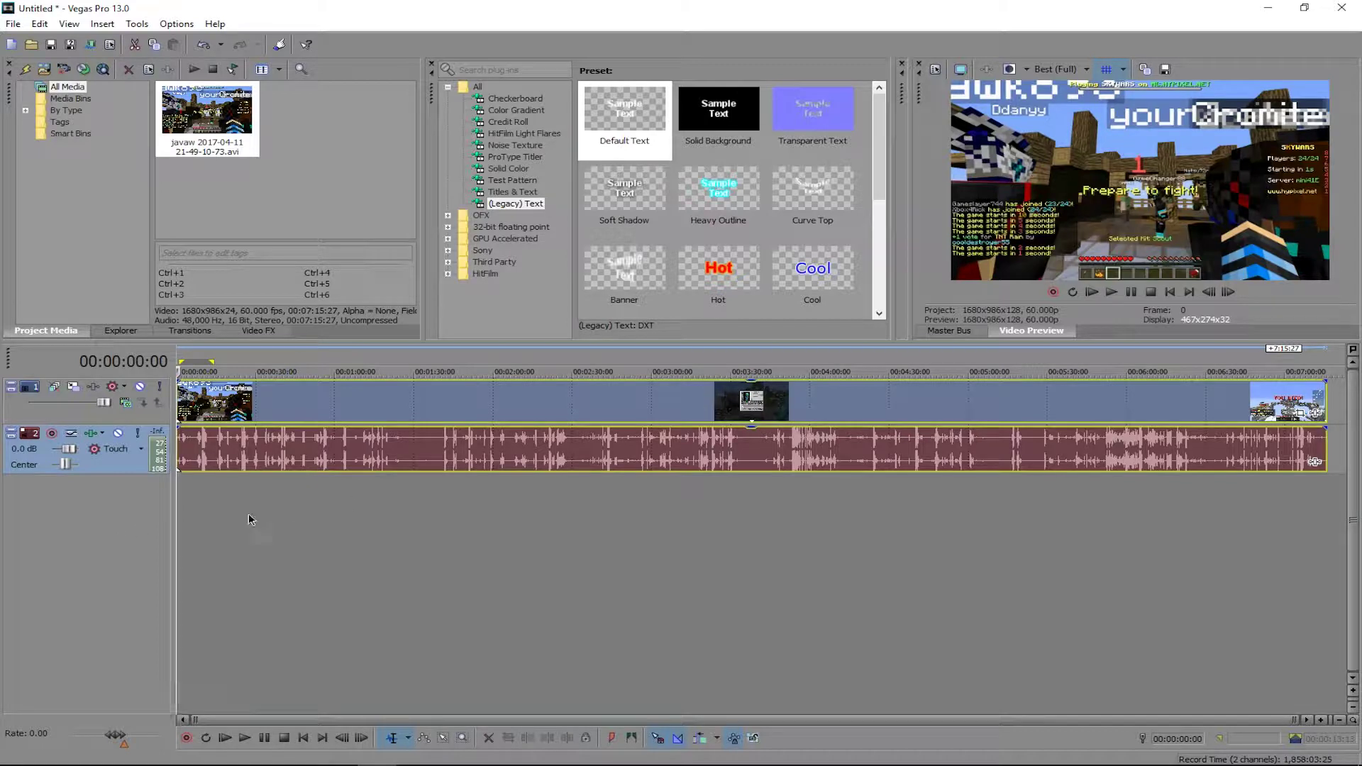
# Turn off Maintain aspect ratio in the video event properties of the gameplay clip.
pyautogui.click(222, 507)
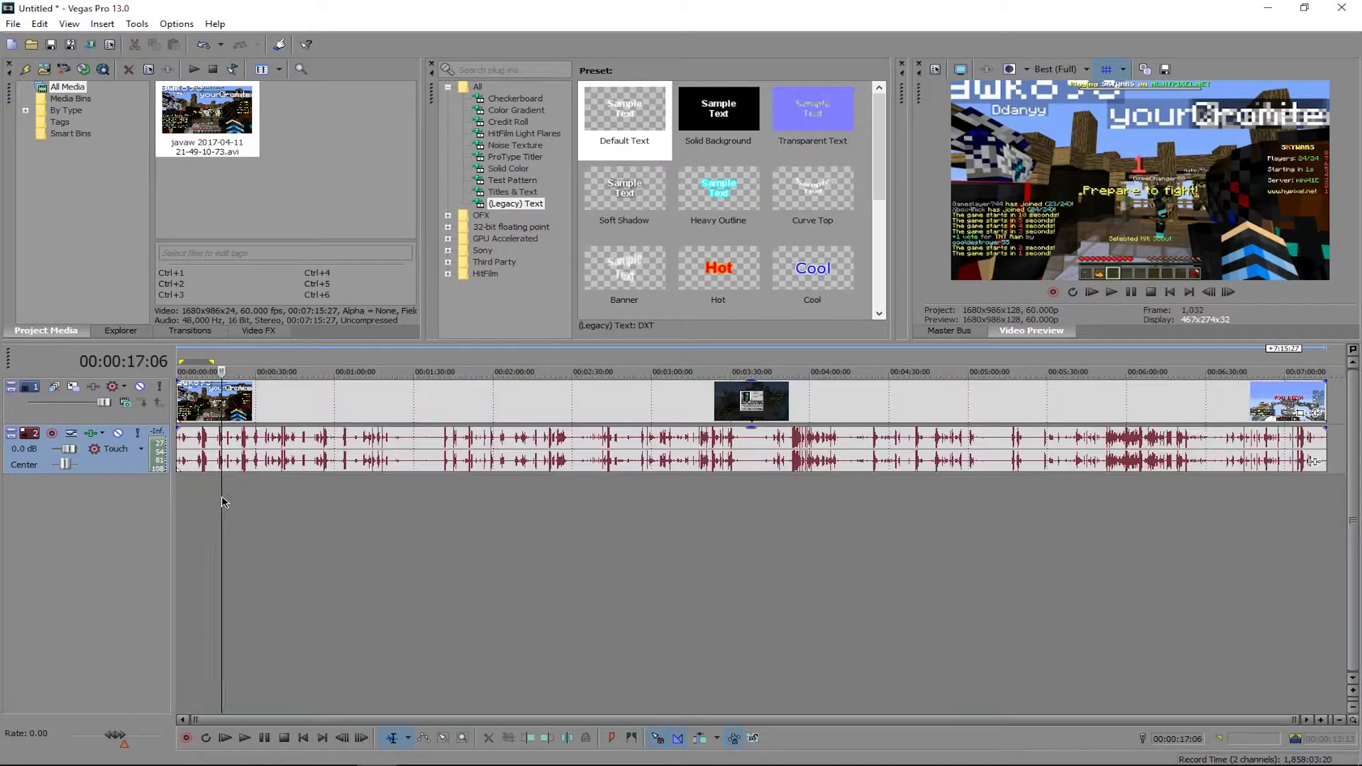
pyautogui.rightClick(248, 414)
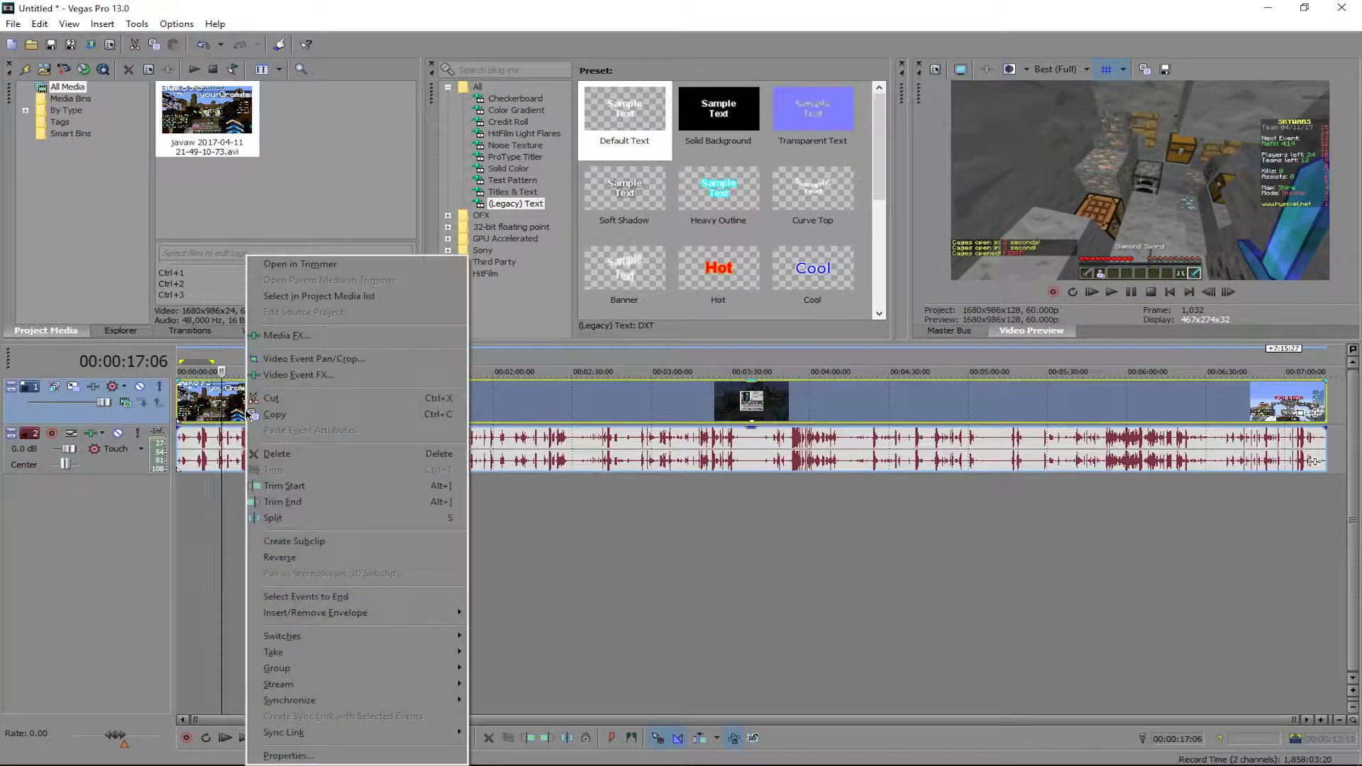
pyautogui.click(287, 756)
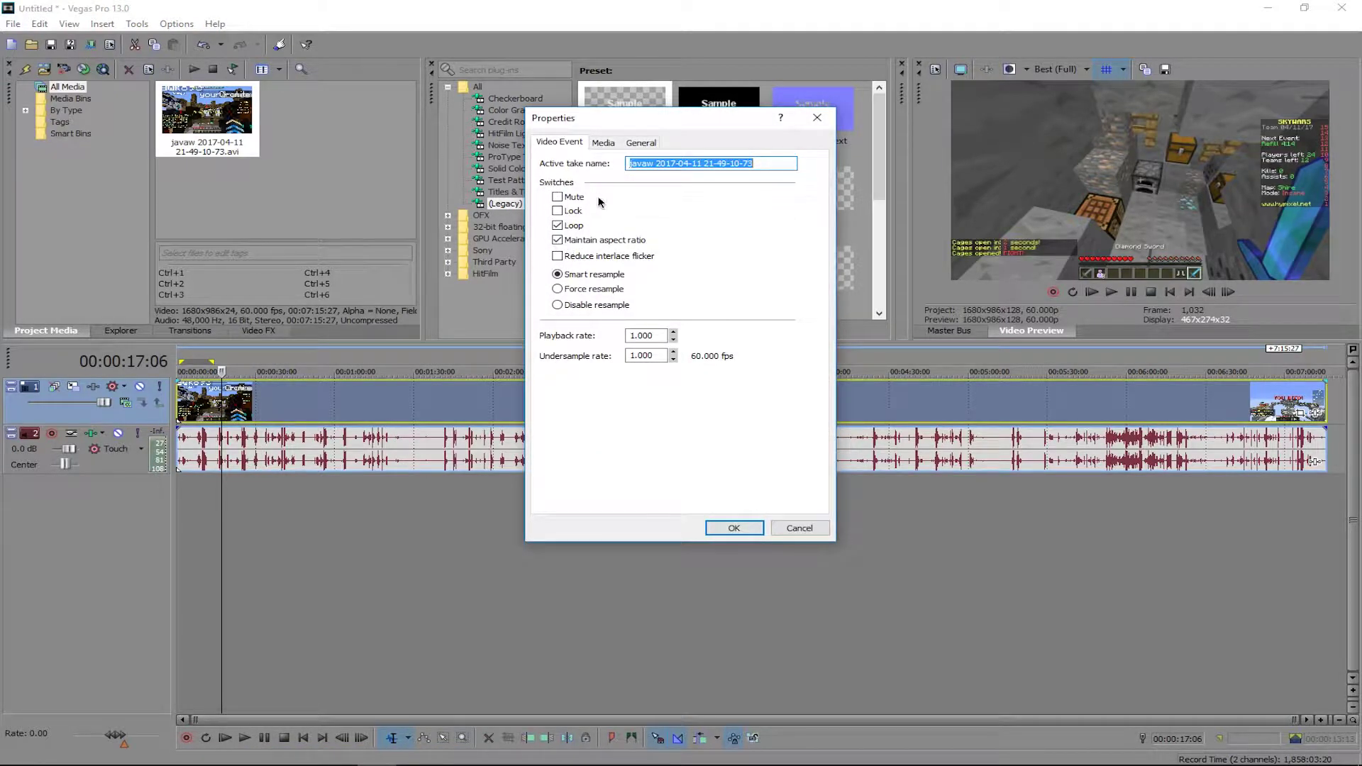
pyautogui.click(559, 242)
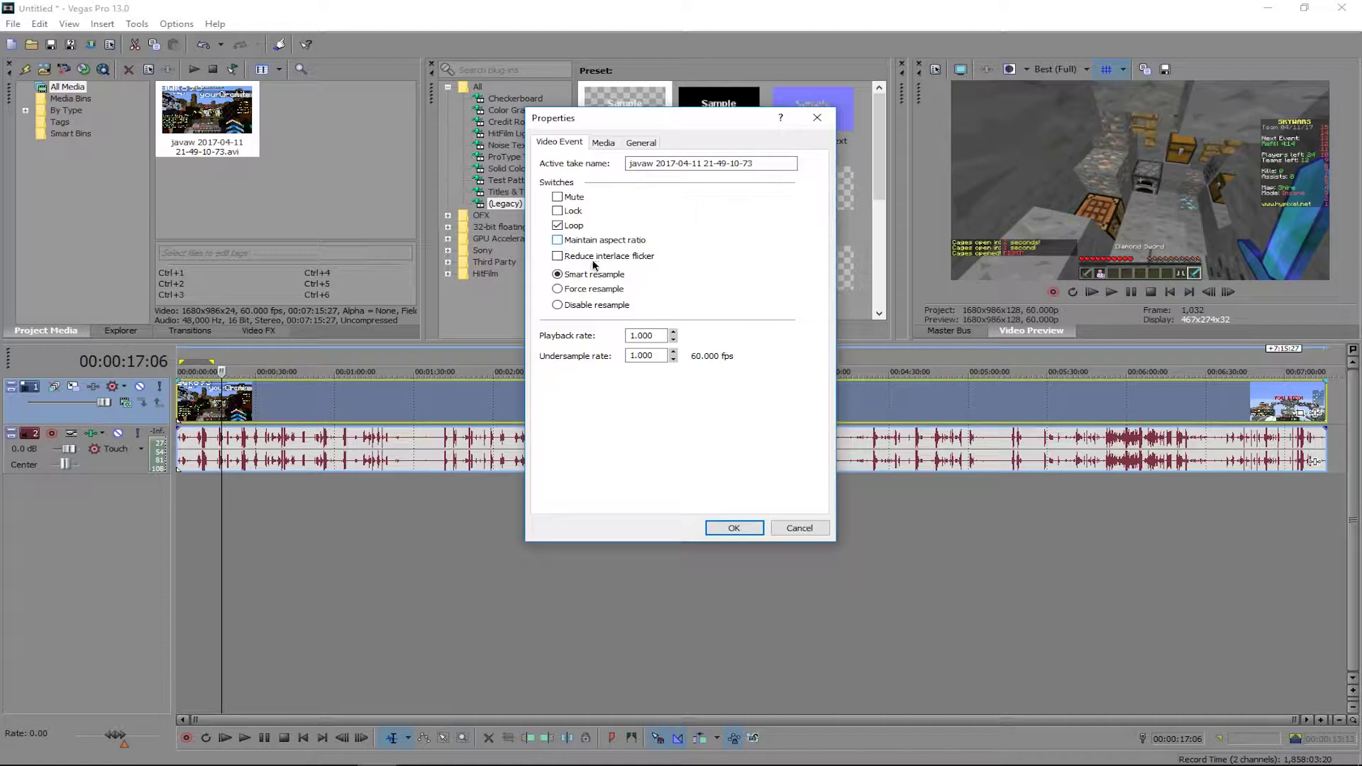
pyautogui.click(720, 531)
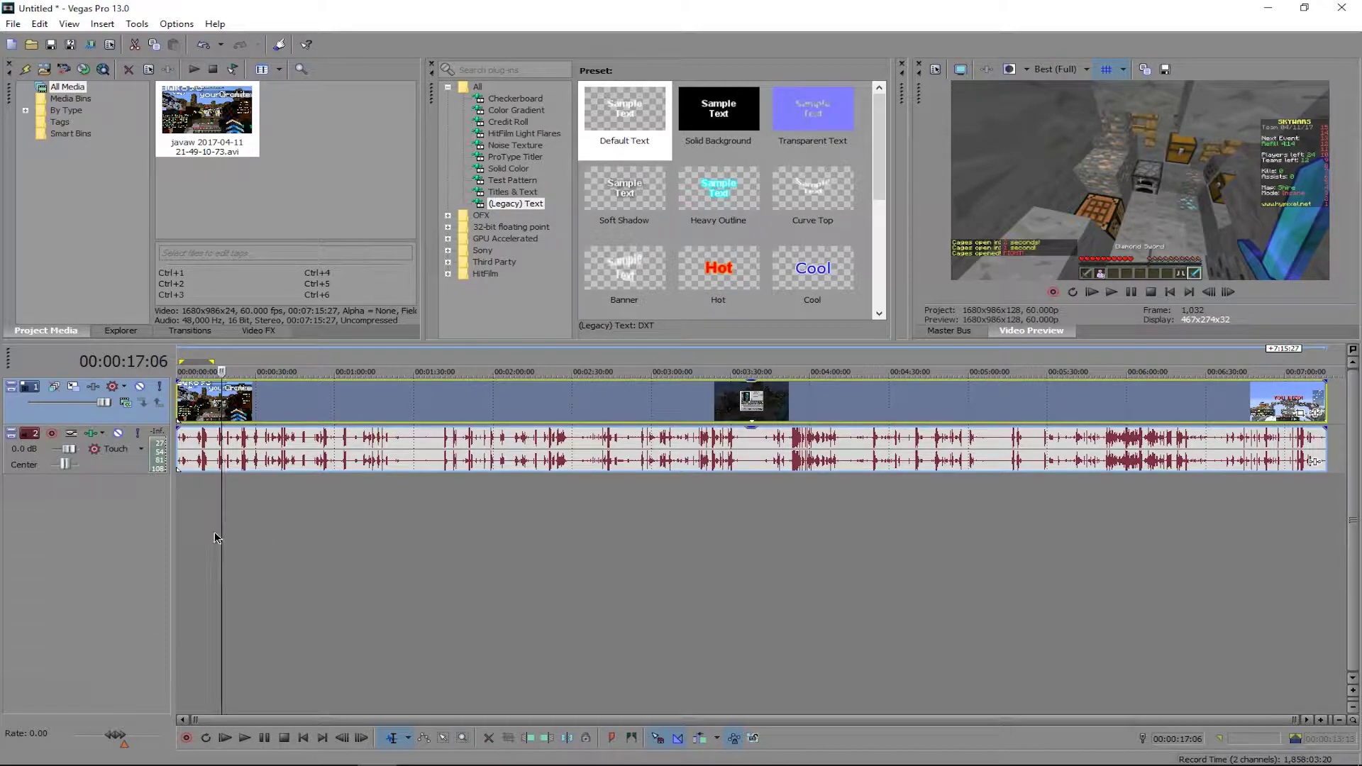
# Play the gameplay clip from the start, lower the audio track's volume to -1.8 dB and pause the playback.
pyautogui.moveTo(221, 532); pyautogui.dragTo(144, 544)
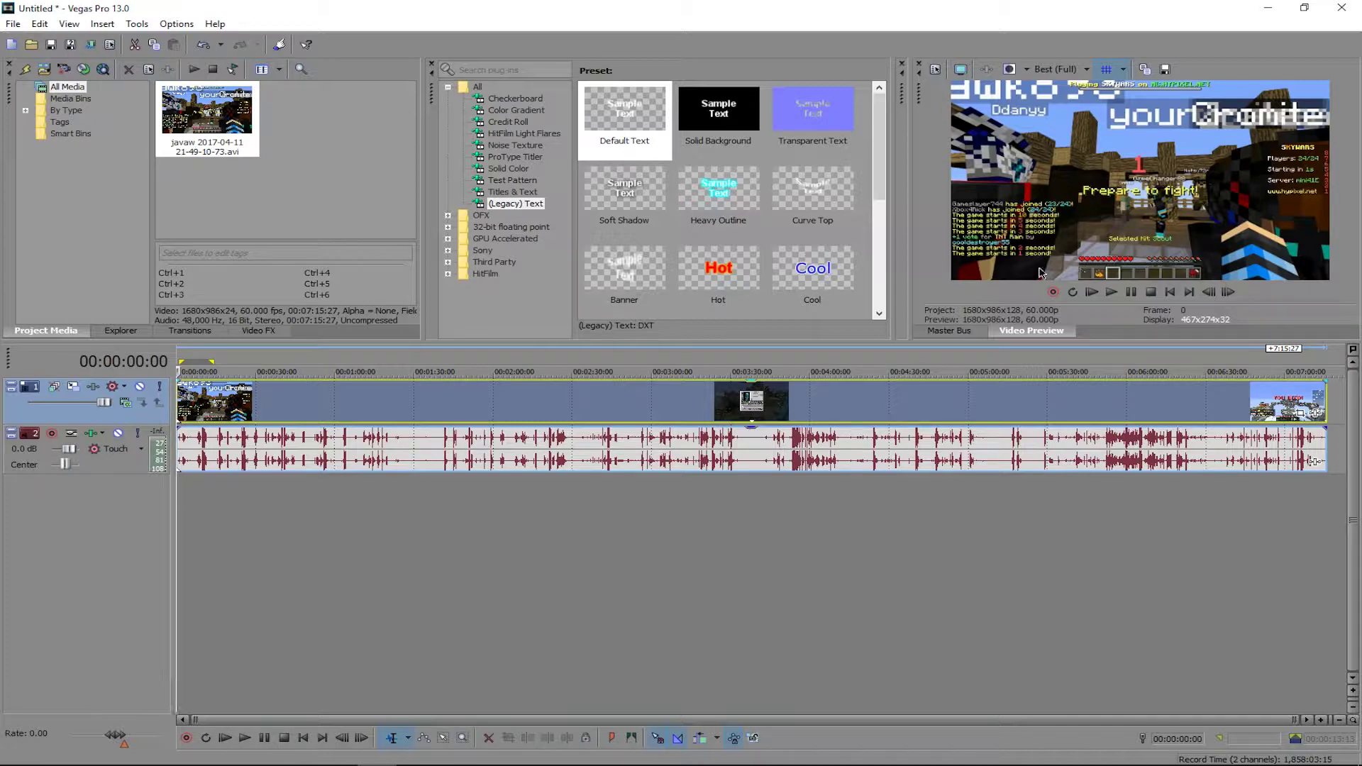
pyautogui.click(1113, 291)
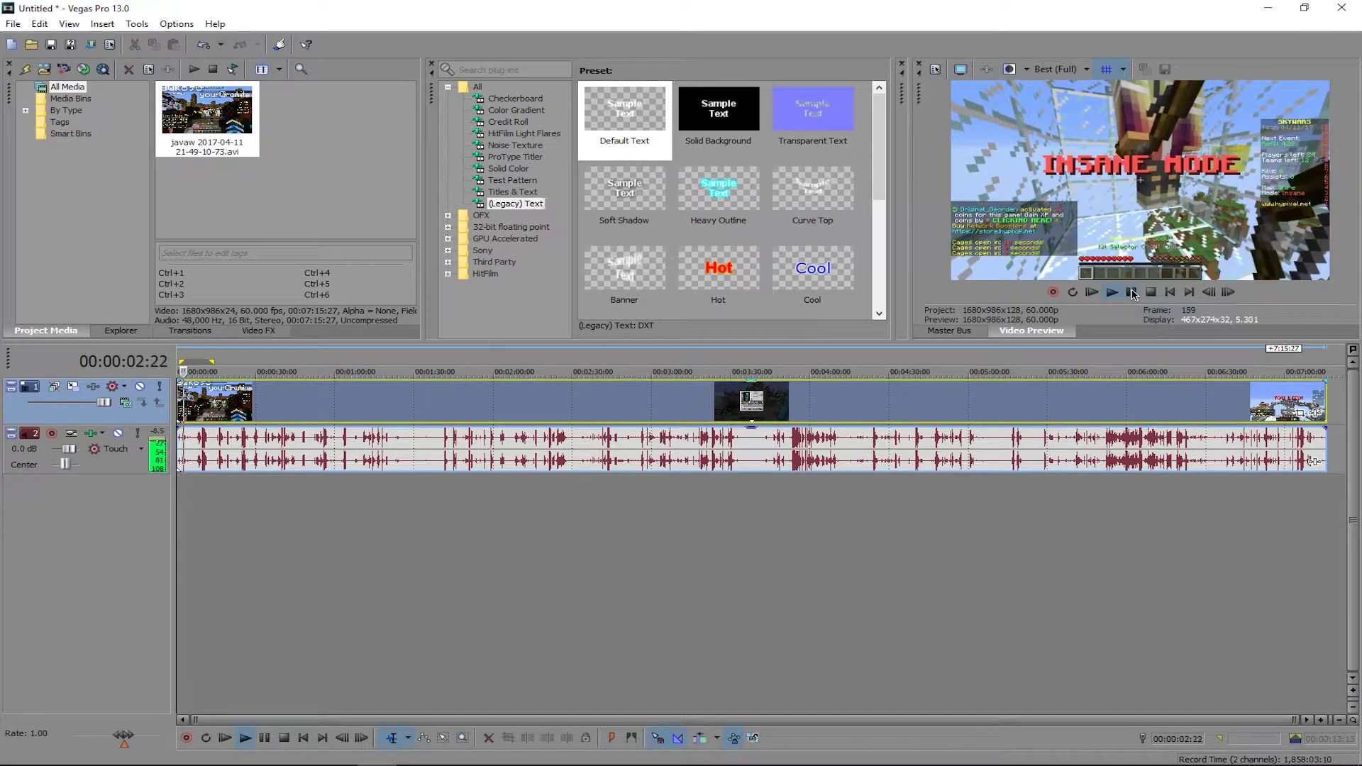
pyautogui.moveTo(68, 449); pyautogui.dragTo(83, 452)
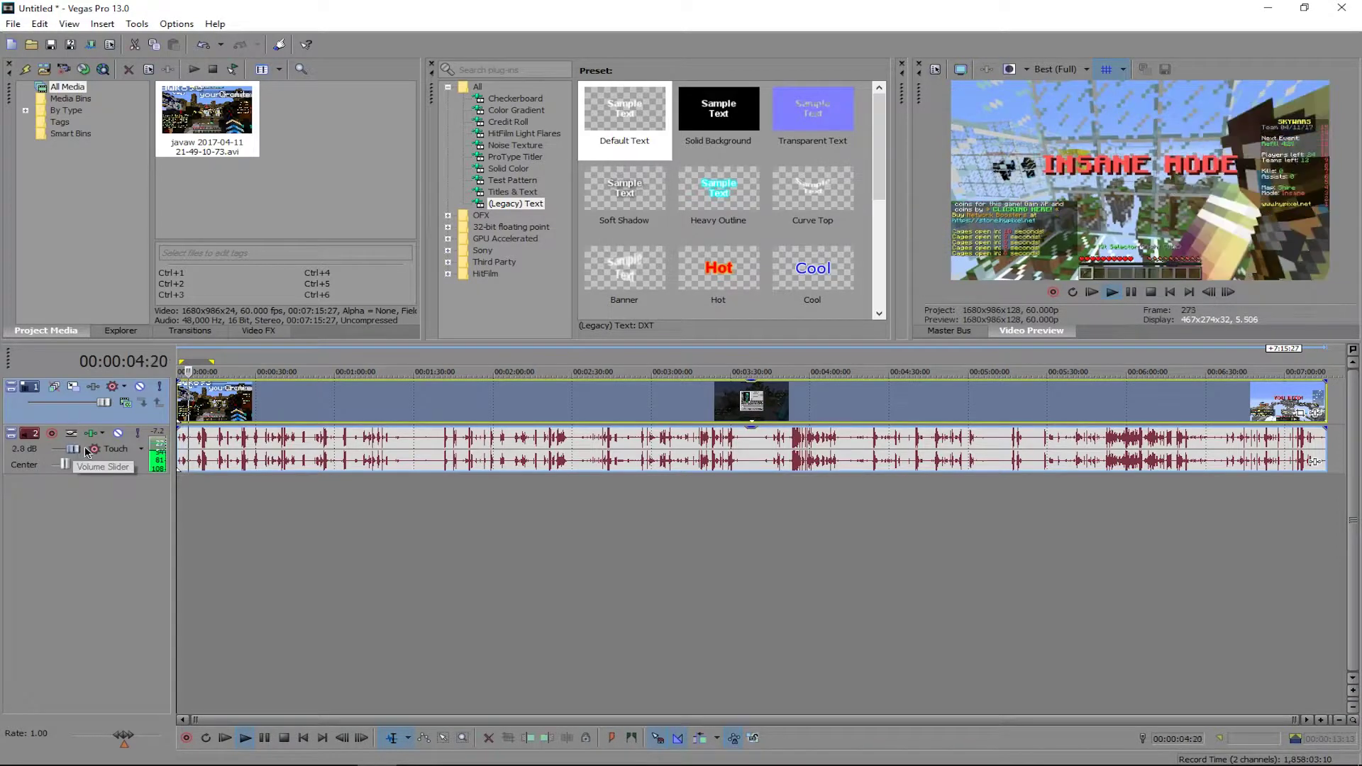
pyautogui.moveTo(79, 450); pyautogui.dragTo(66, 452)
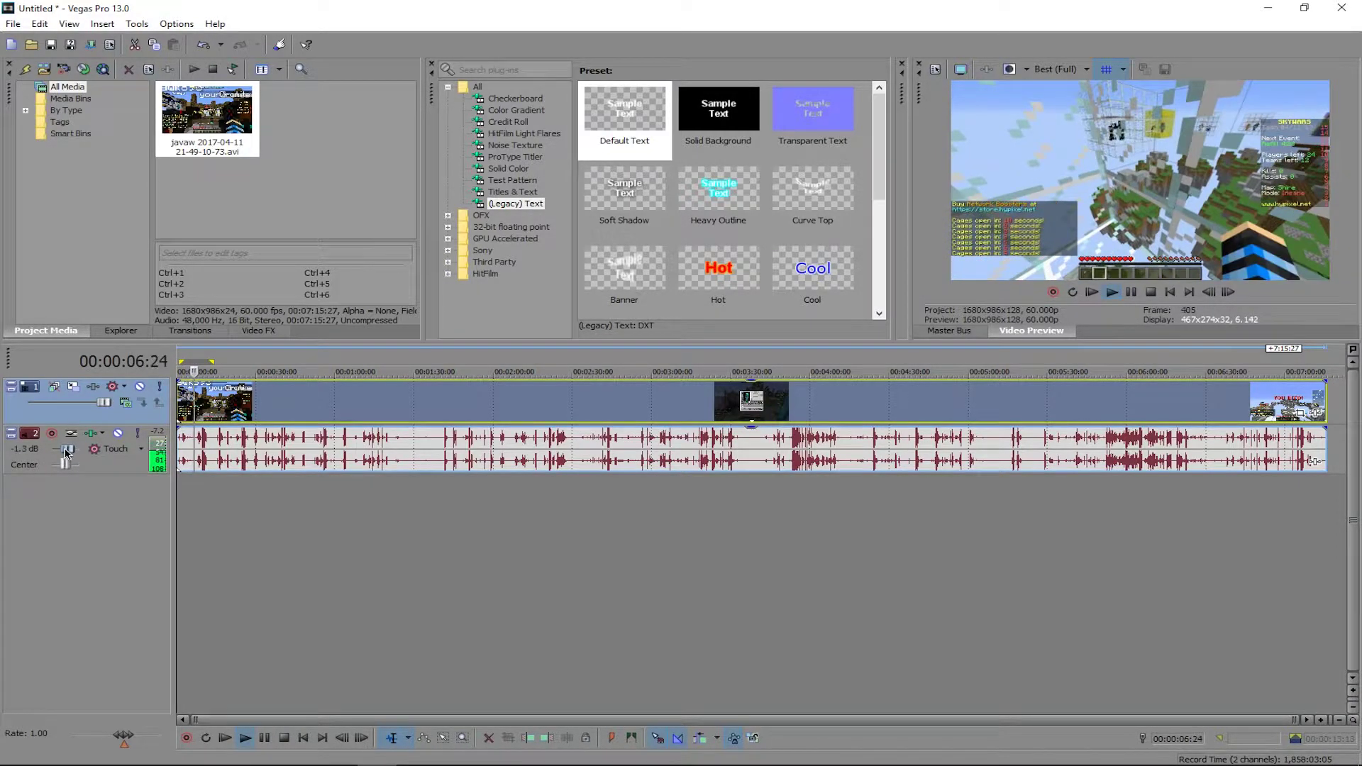
pyautogui.click(1132, 292)
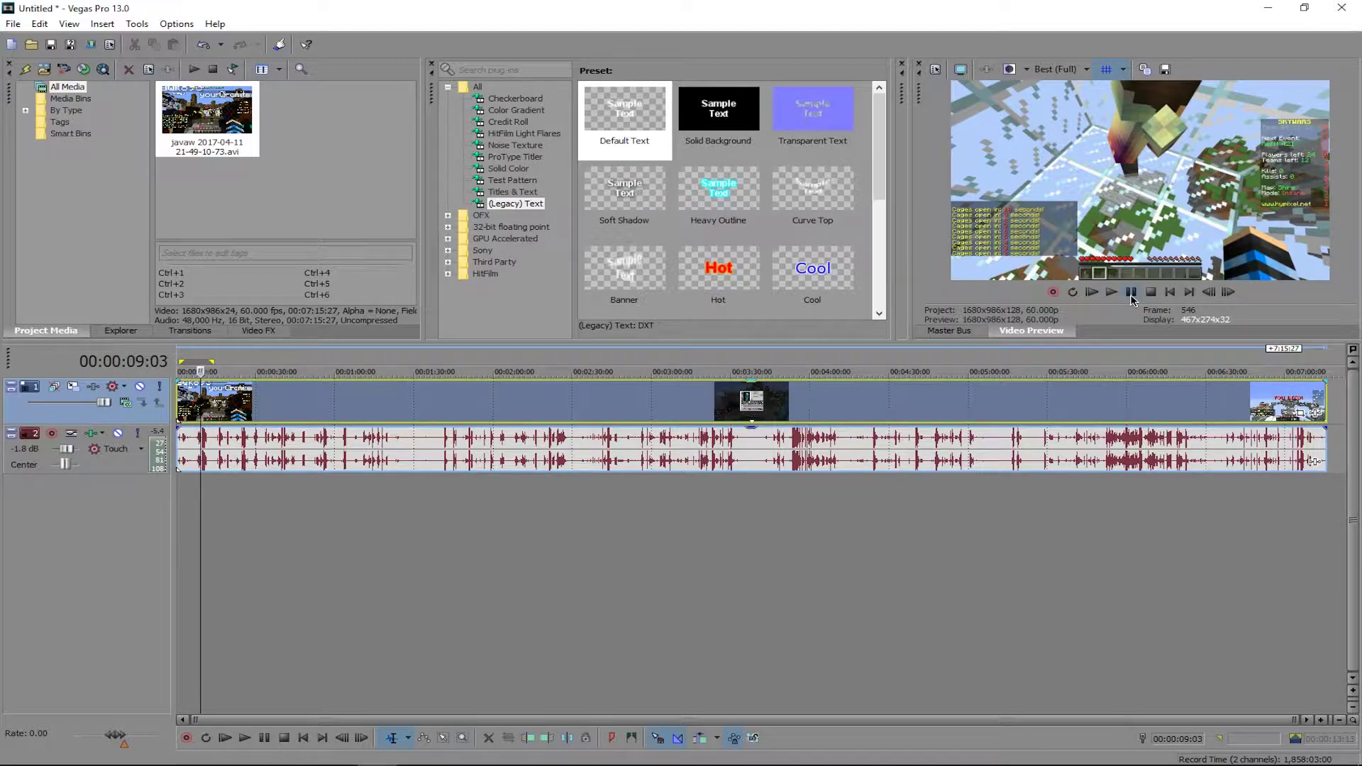
pyautogui.click(1131, 293)
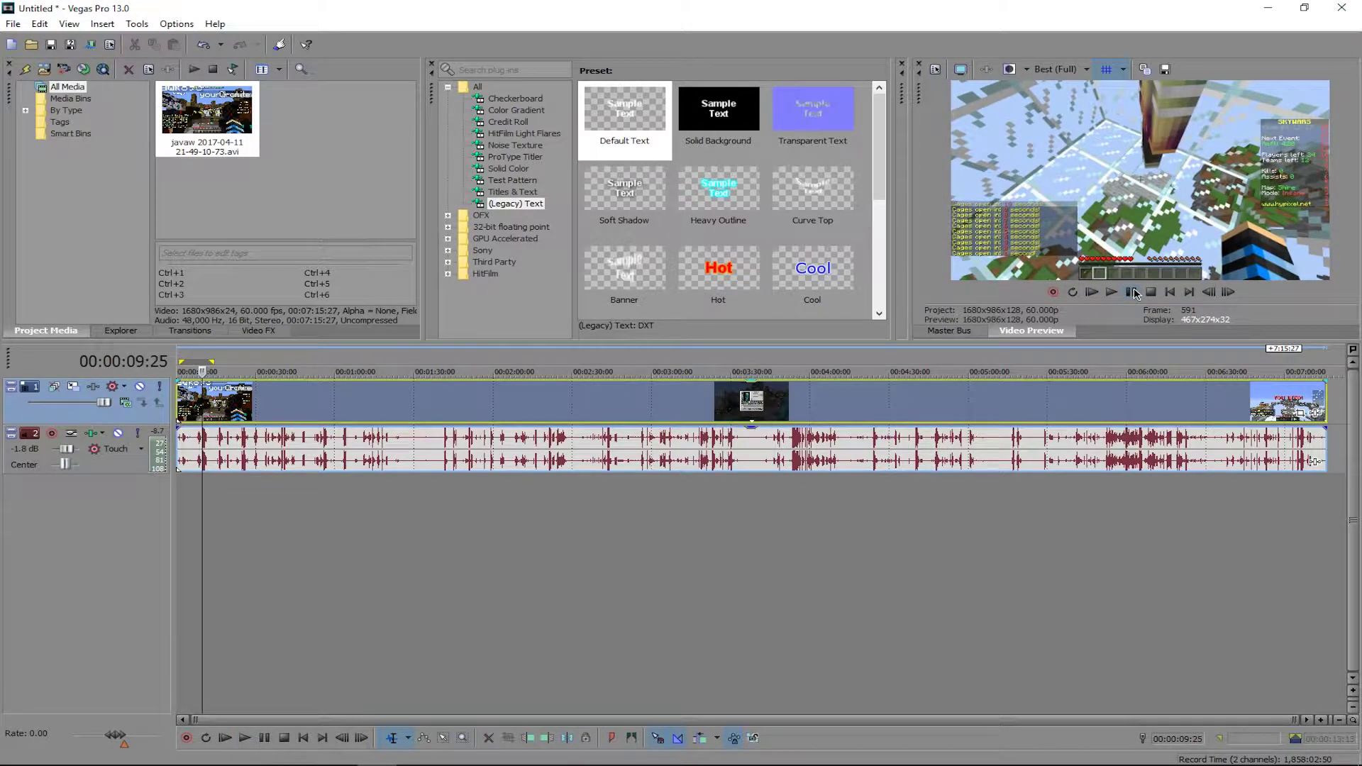
# Delete the gameplay clip from the timeline, leaving both tracks in place.
pyautogui.click(201, 514)
pyautogui.press('Home')
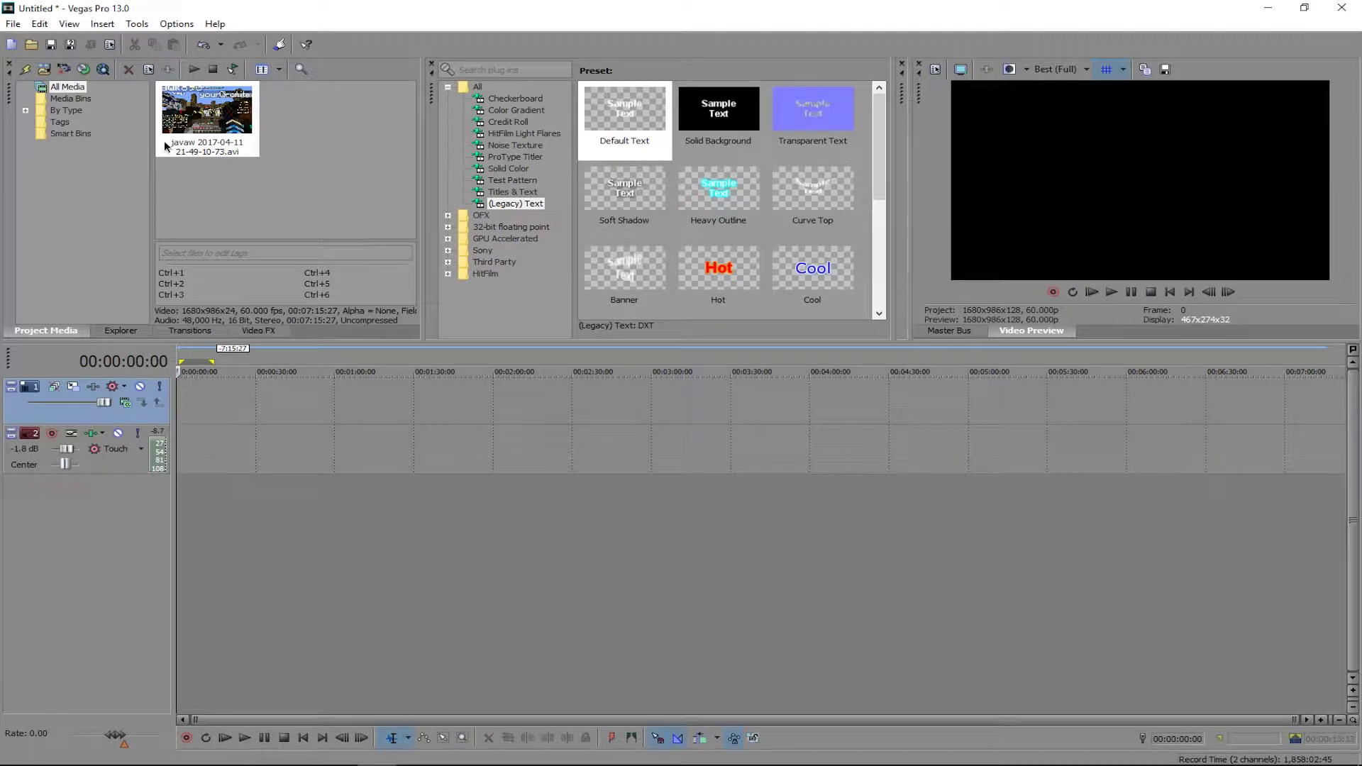
pyautogui.click(17, 26)
pyautogui.click(29, 56)
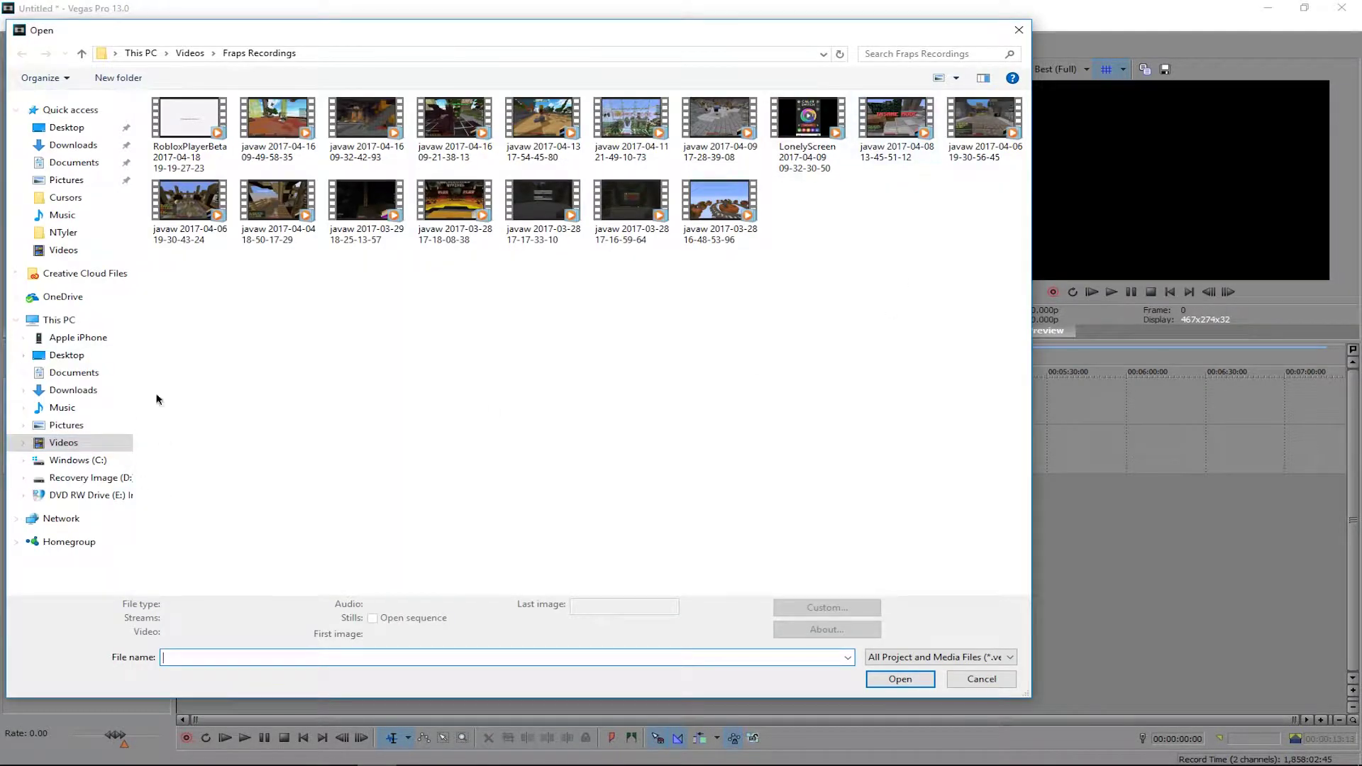
pyautogui.click(62, 442)
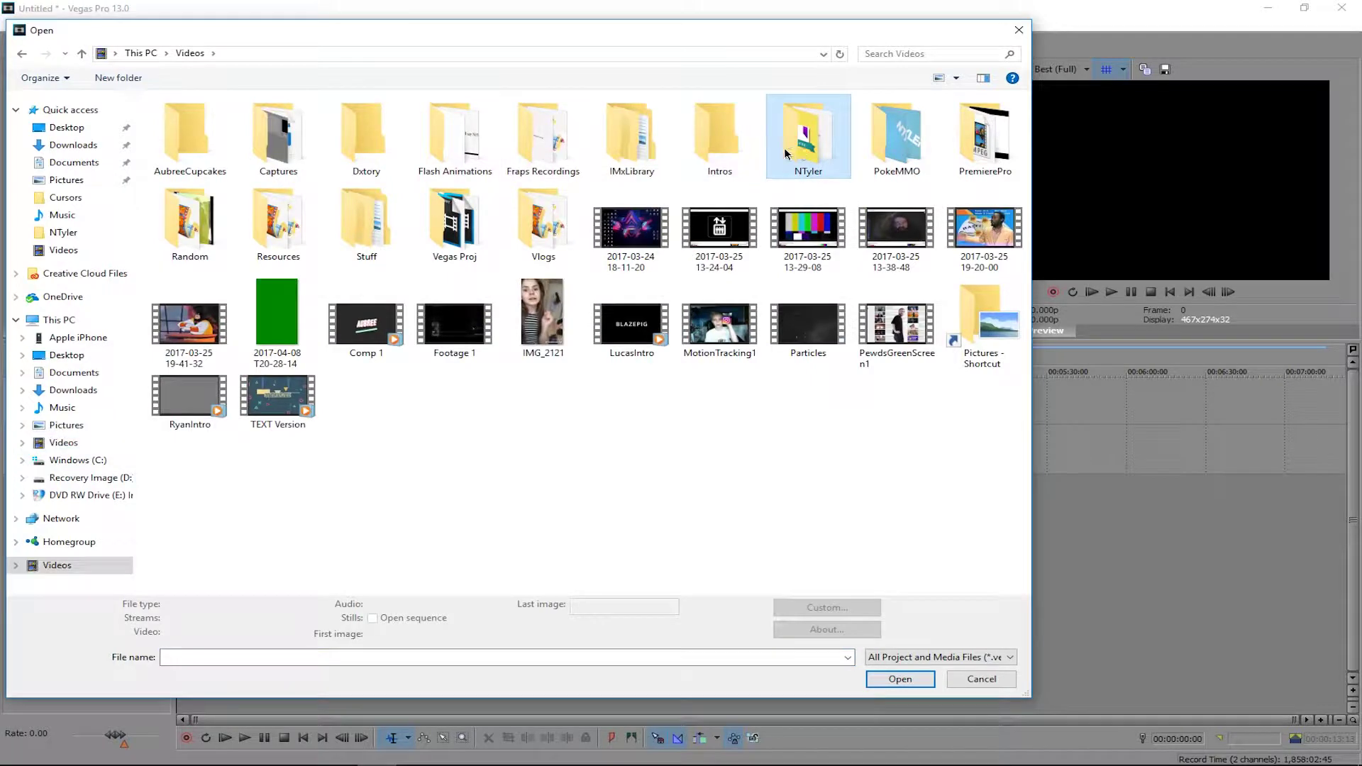
pyautogui.doubleClick(803, 151)
pyautogui.doubleClick(801, 152)
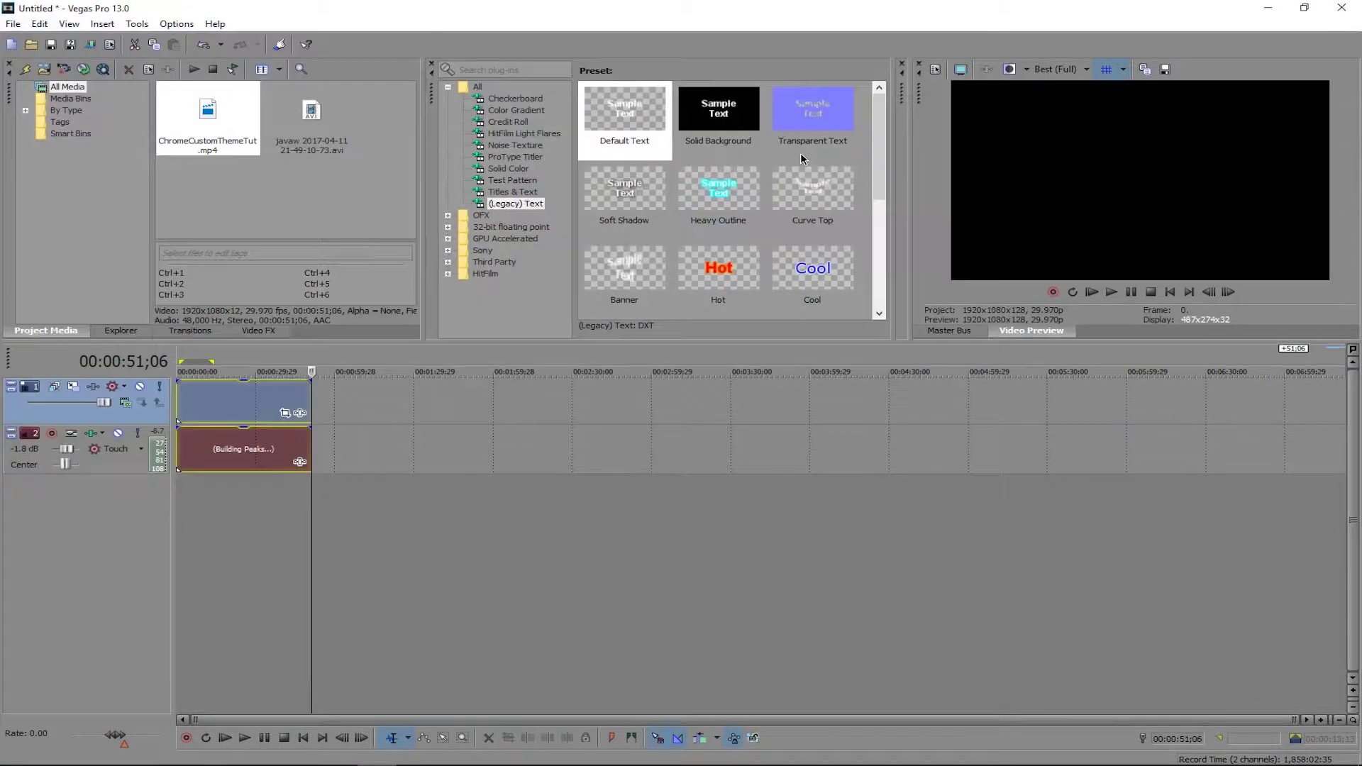
pyautogui.click(259, 408)
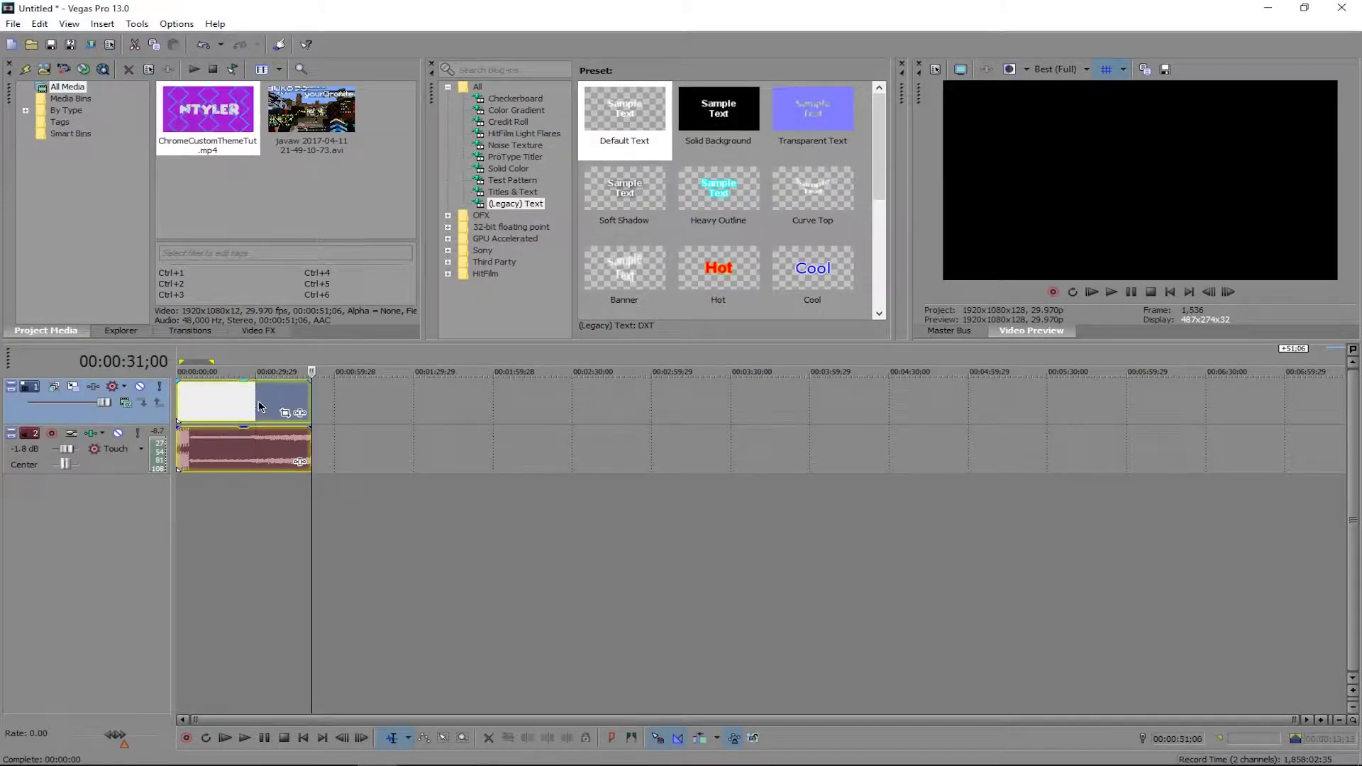
pyautogui.press('Delete')
# Open the NTylerIntro video from the NTyler folder and move it to the start of the timeline.
pyautogui.click(10, 25)
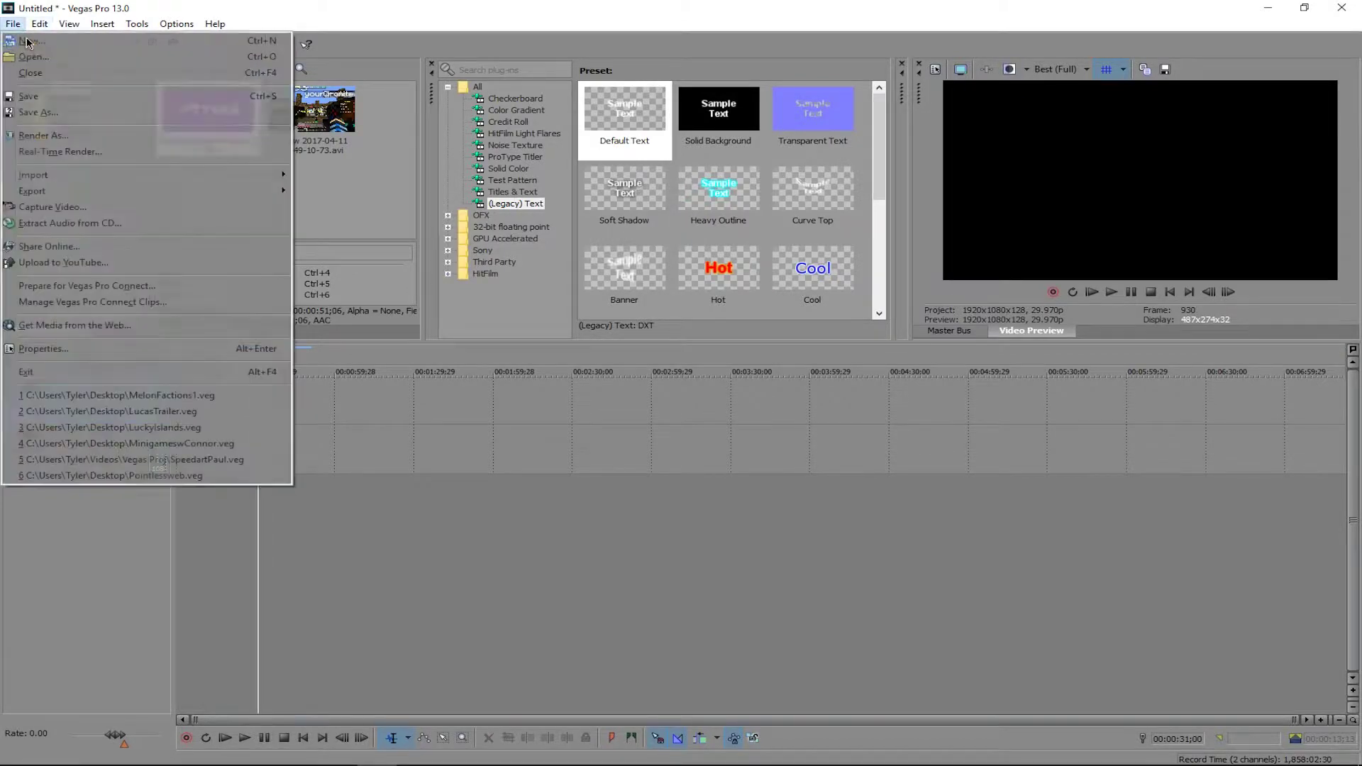
pyautogui.click(39, 59)
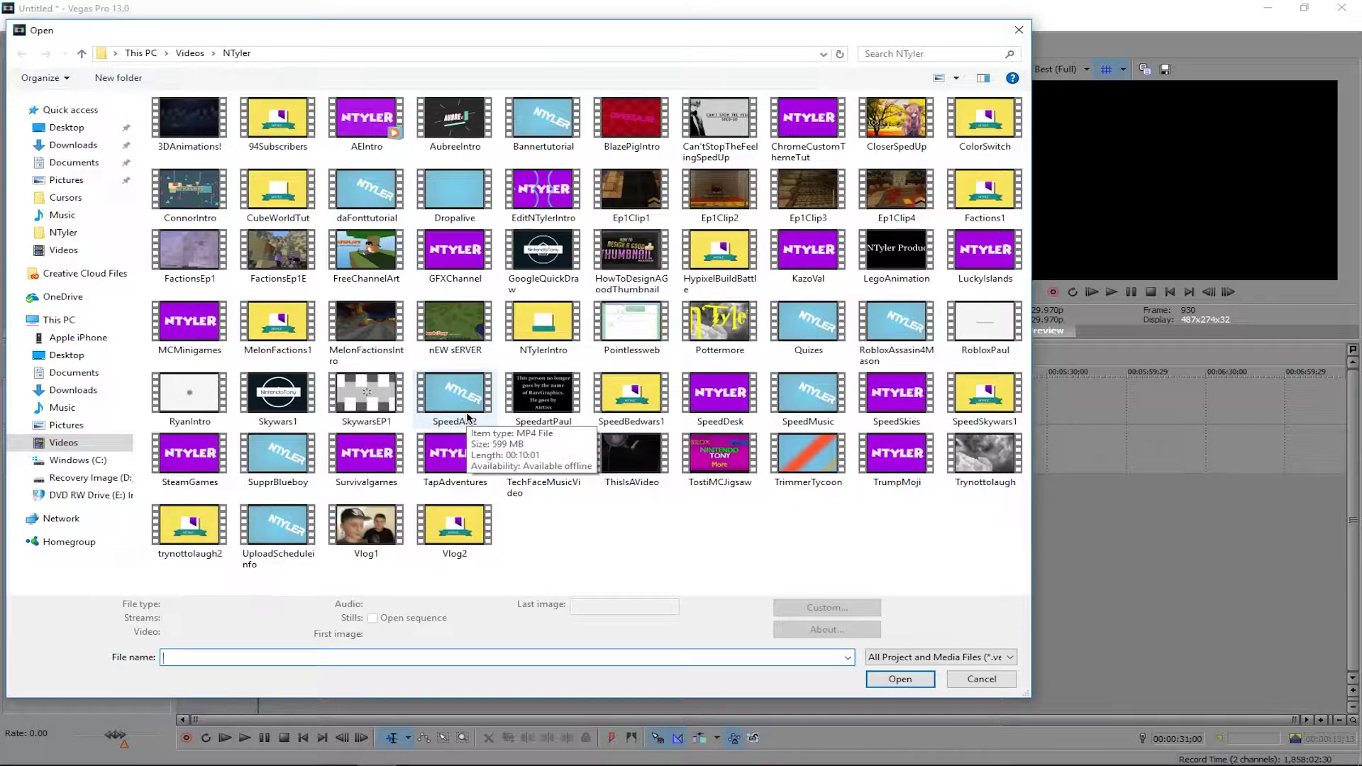
pyautogui.click(541, 328)
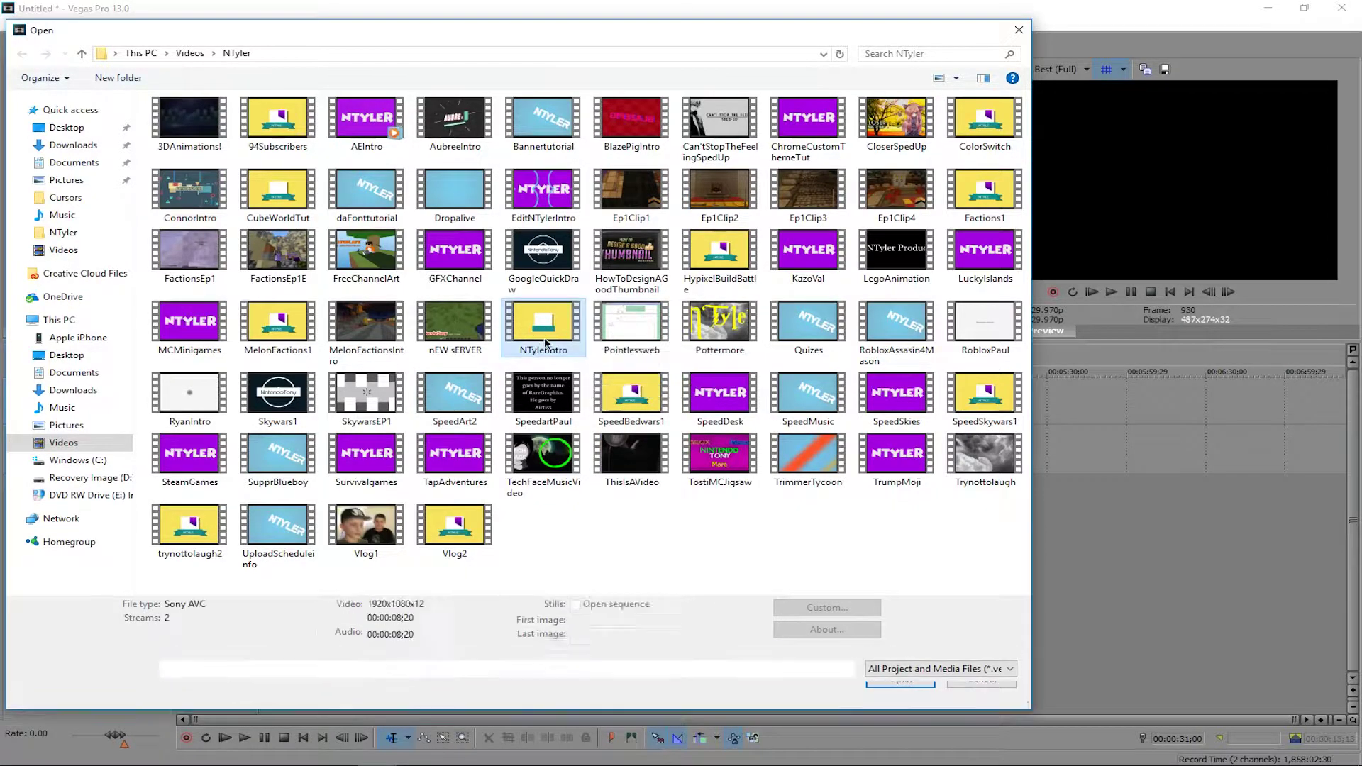
pyautogui.click(915, 691)
pyautogui.moveTo(271, 406); pyautogui.dragTo(161, 405)
pyautogui.scroll(3, 275, 491)
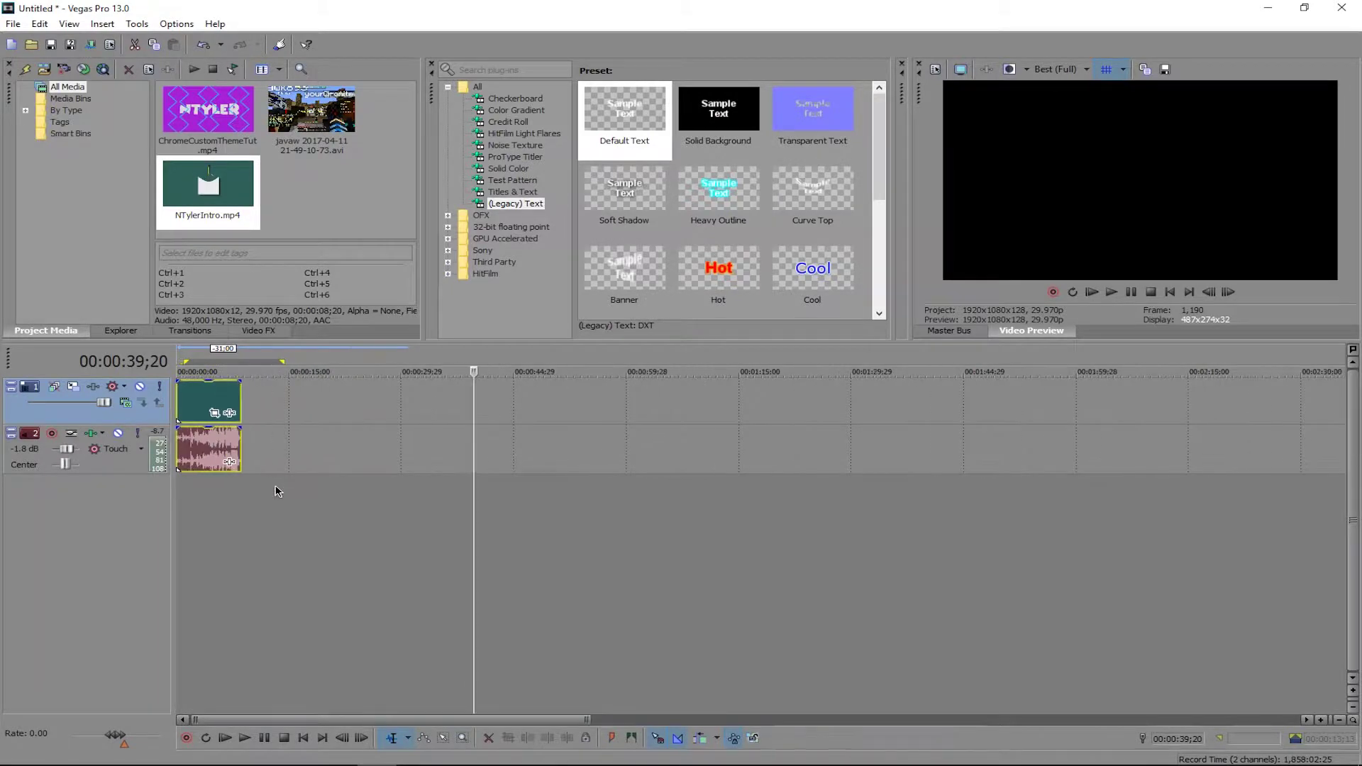
# Play the intro from its start and examine the end edge of the clip, including its fade-out handle.
pyautogui.moveTo(470, 518); pyautogui.dragTo(167, 486)
pyautogui.click(1111, 292)
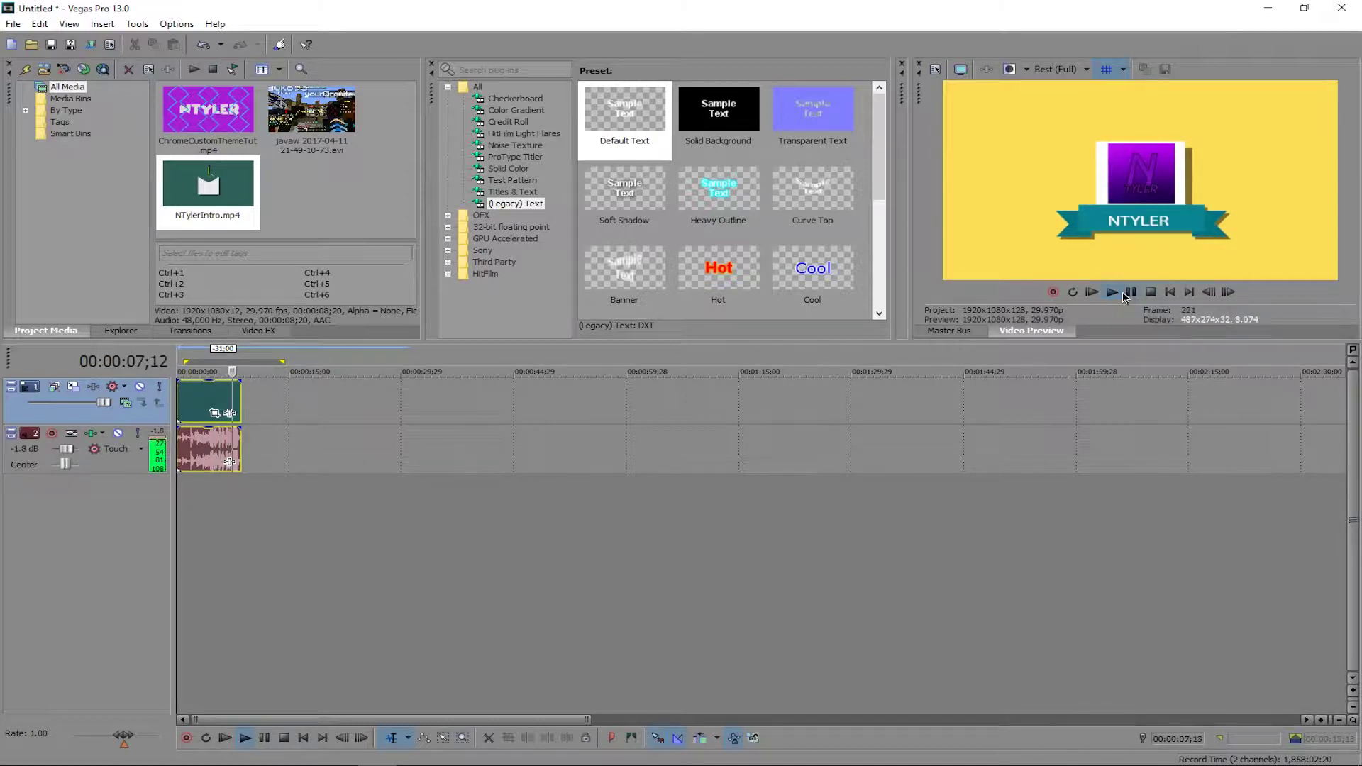
pyautogui.click(1128, 293)
pyautogui.scroll(3, 309, 458)
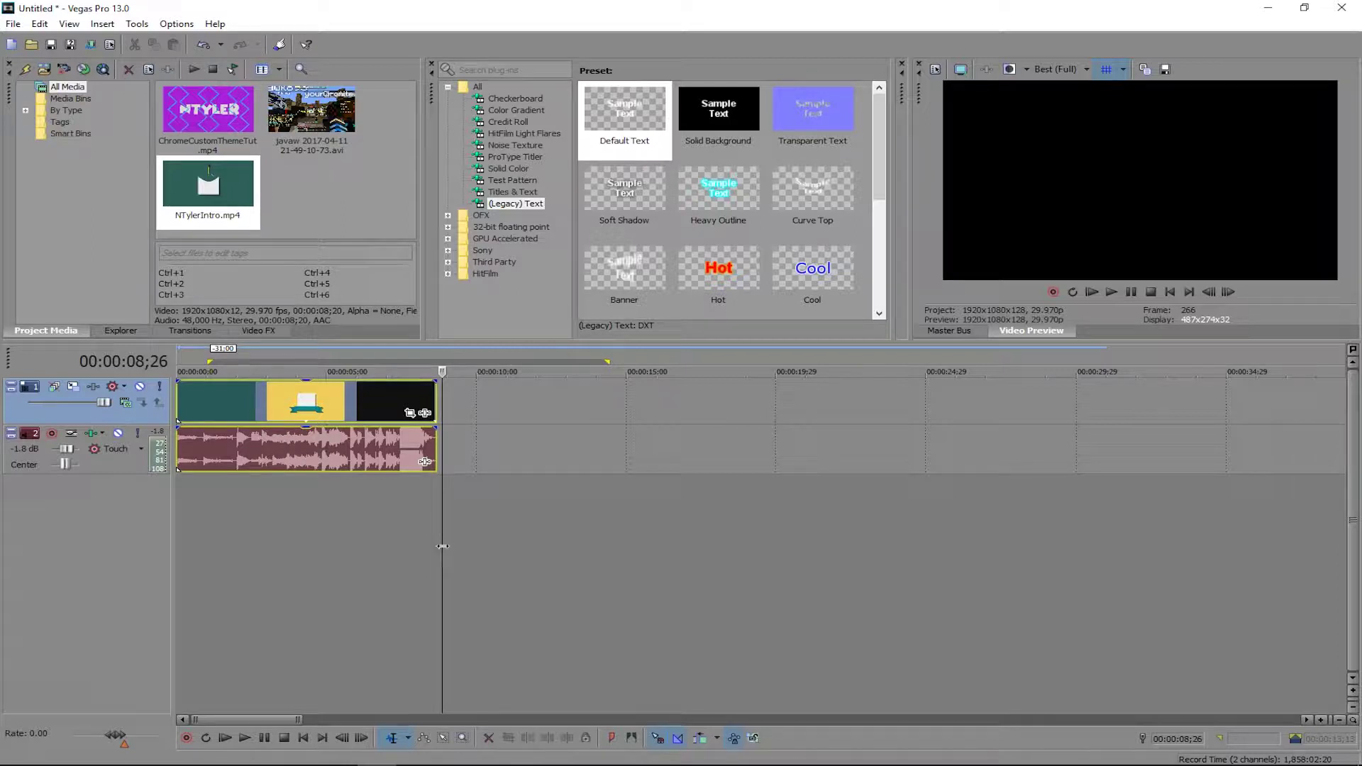
pyautogui.moveTo(448, 541); pyautogui.dragTo(461, 541)
pyautogui.scroll(4, 681, 458)
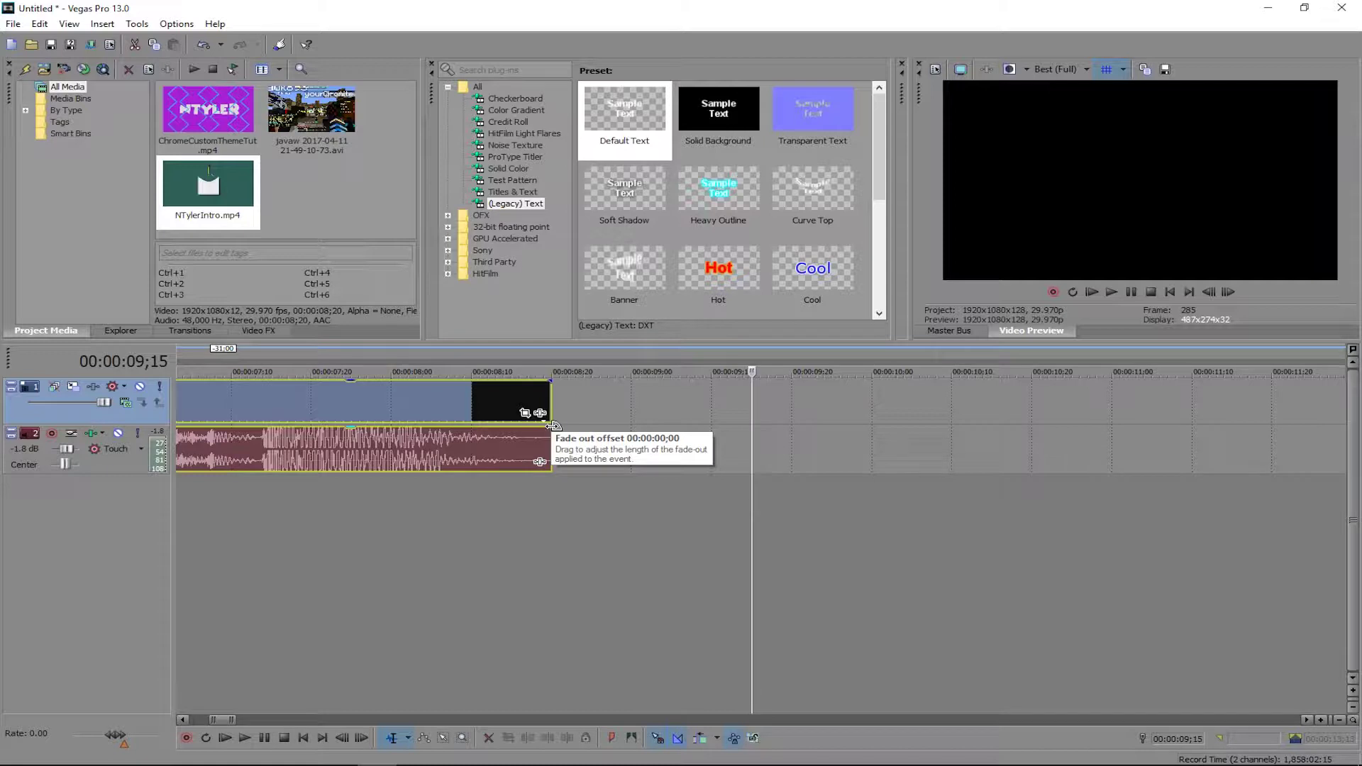
pyautogui.moveTo(552, 425)
pyautogui.mouseDown()
pyautogui.moveTo(379, 433)
pyautogui.moveTo(563, 434)
pyautogui.mouseUp()
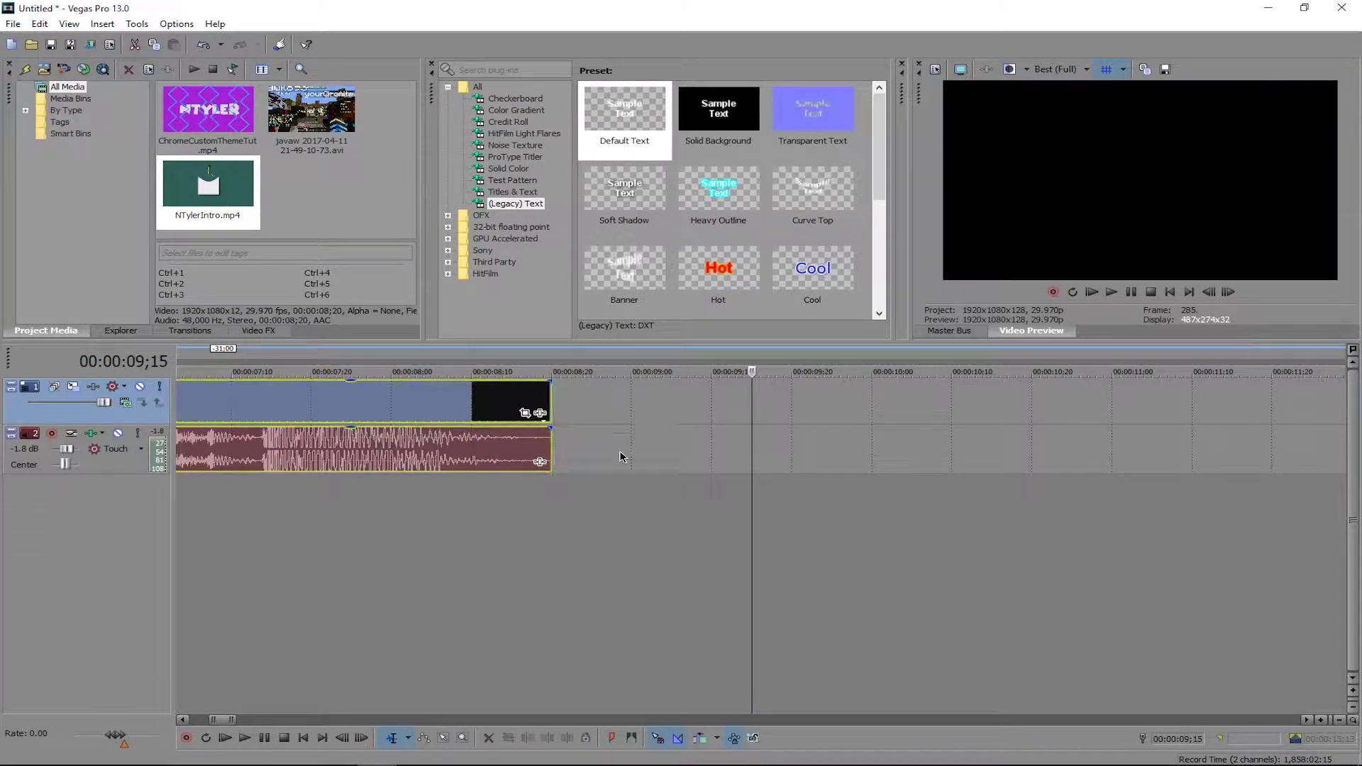
pyautogui.click(623, 460)
# Return the playhead to the start and examine the intro on the timeline at different zoom levels.
pyautogui.moveTo(221, 721); pyautogui.dragTo(198, 724)
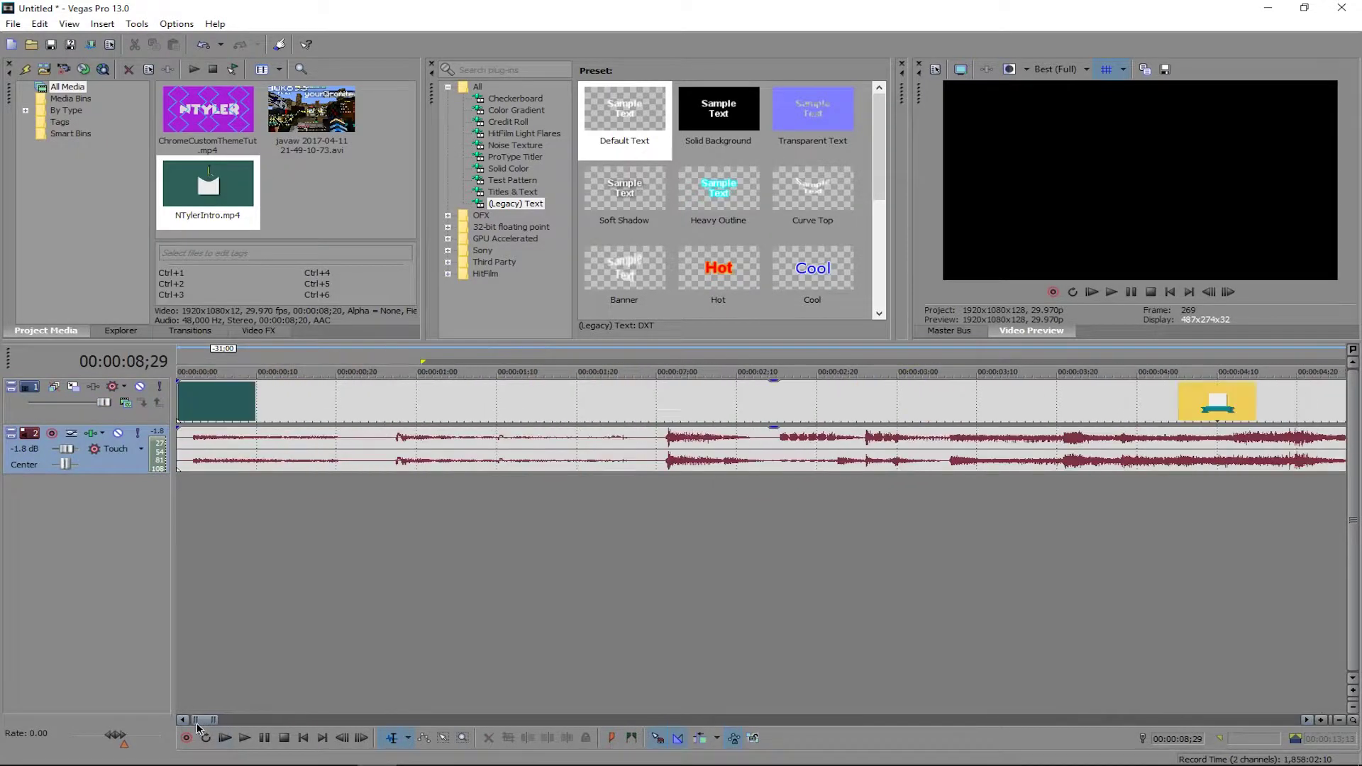
pyautogui.scroll(-7, 246, 647)
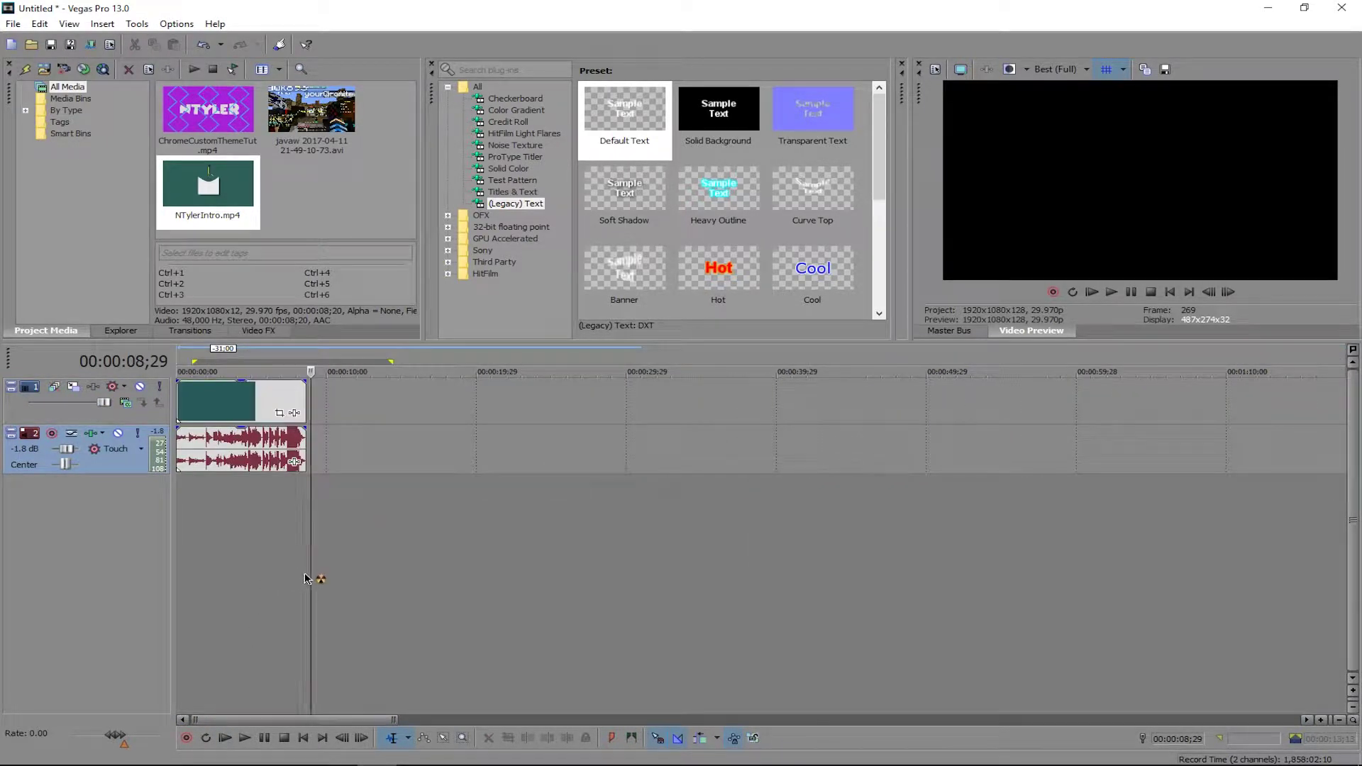
pyautogui.moveTo(311, 574); pyautogui.dragTo(128, 573)
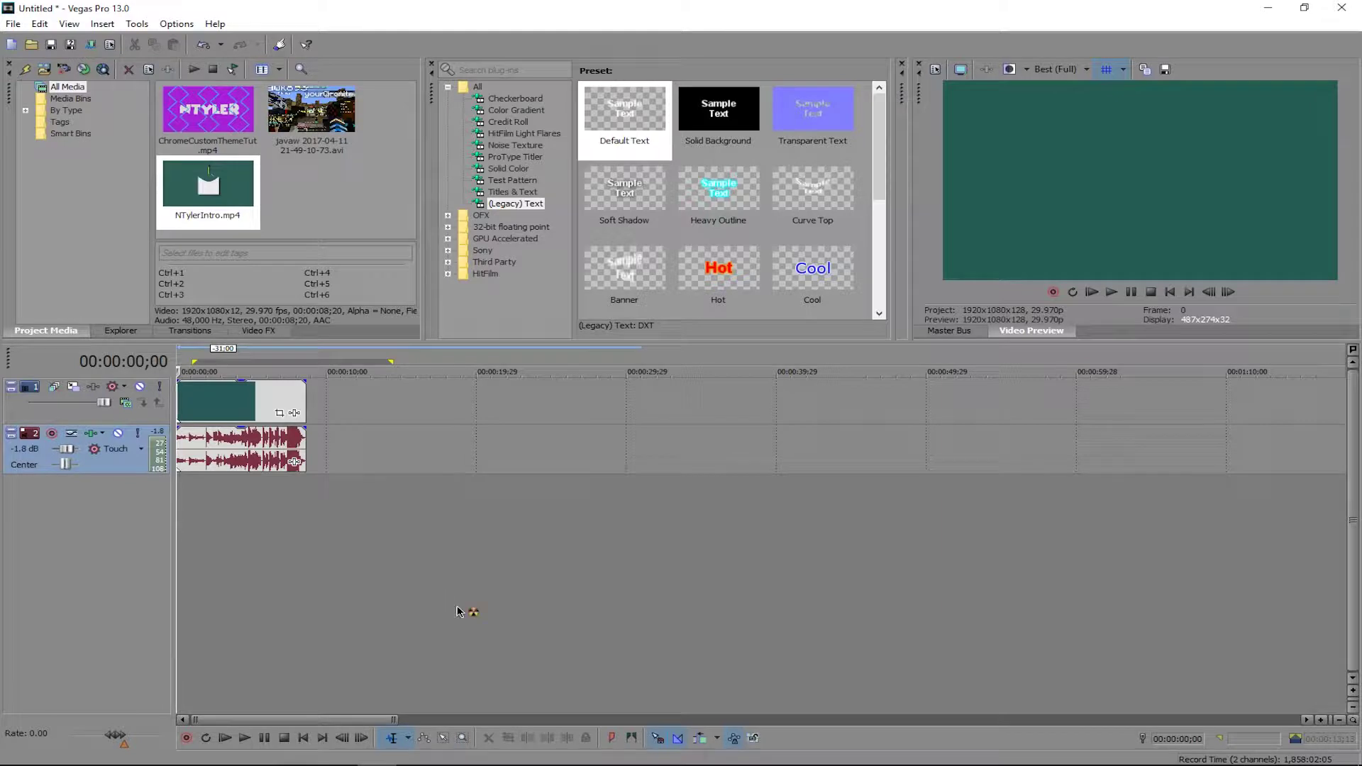
pyautogui.scroll(5, 380, 556)
pyautogui.scroll(-7, 381, 556)
pyautogui.scroll(7, 381, 556)
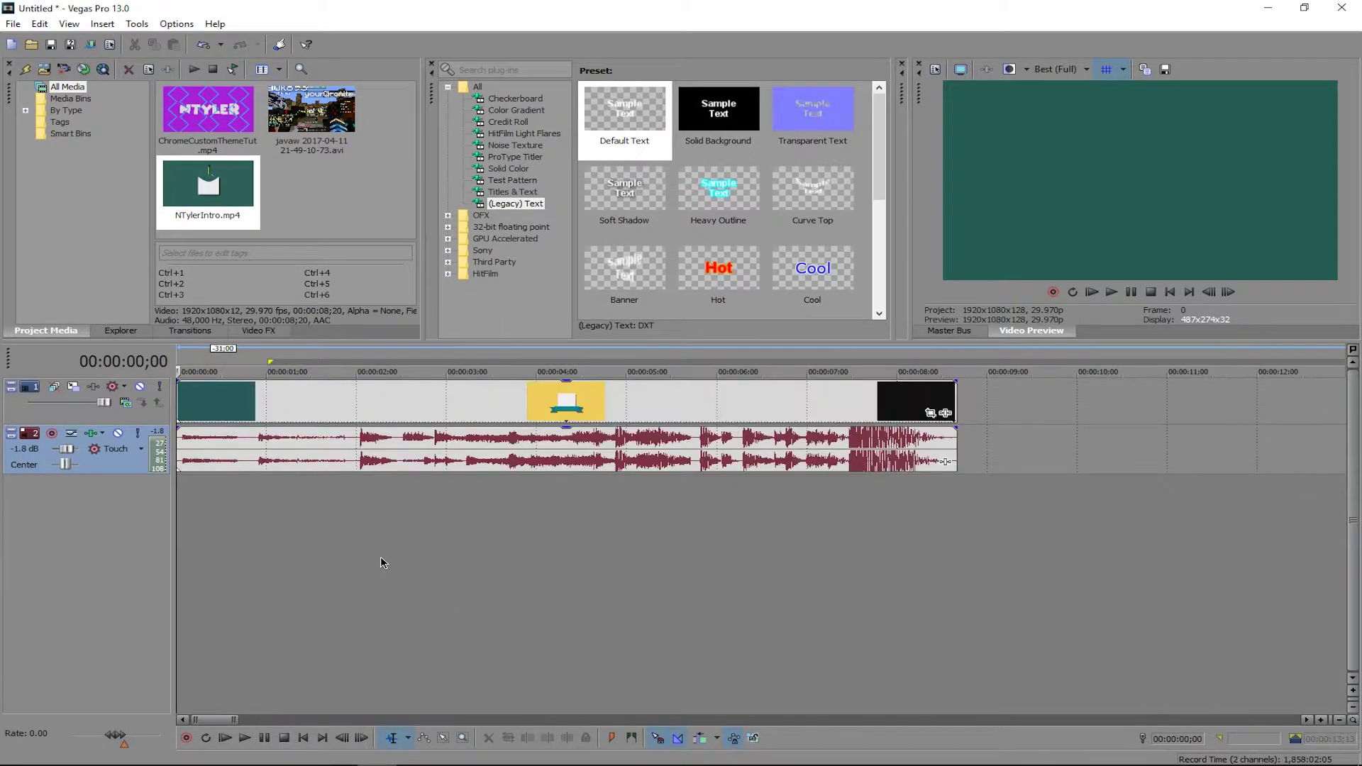
pyautogui.scroll(-7, 381, 556)
pyautogui.scroll(4, 381, 549)
pyautogui.scroll(-8, 382, 546)
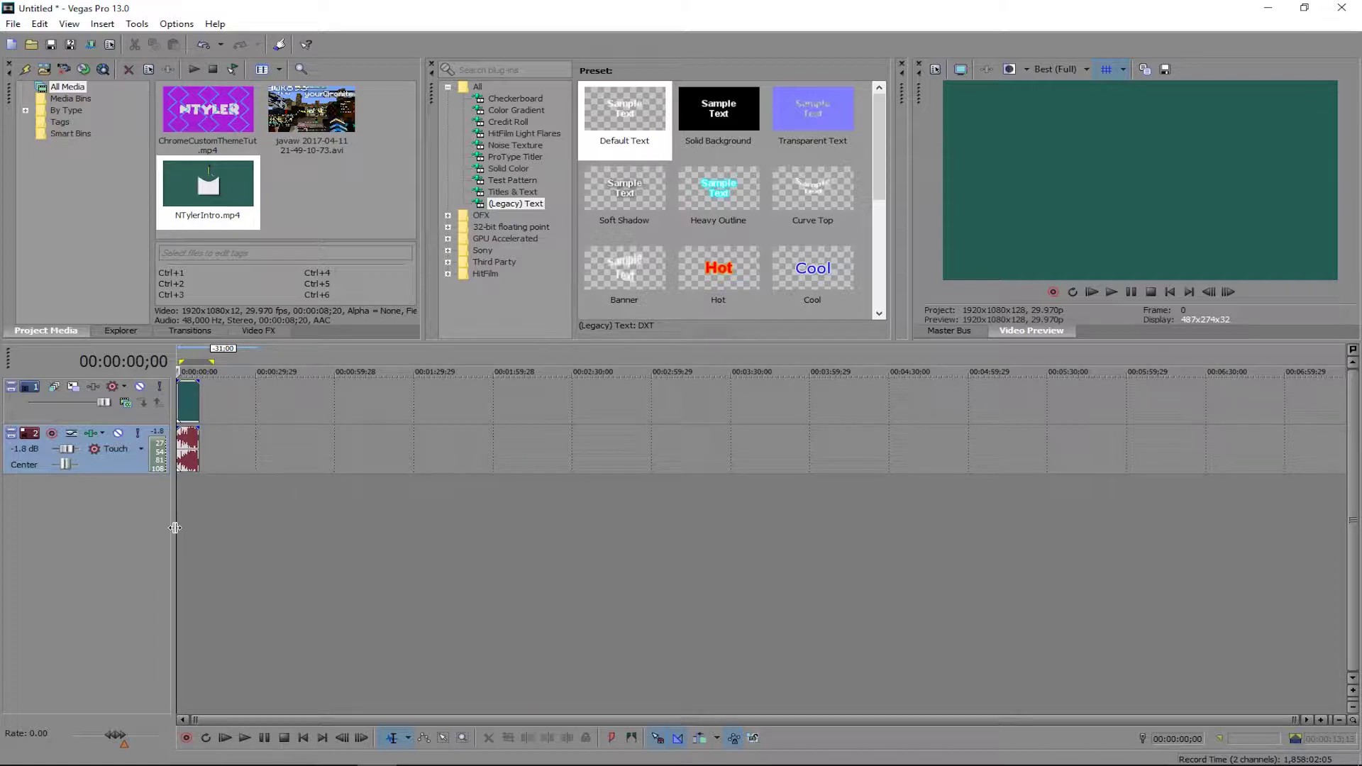
pyautogui.moveTo(178, 528); pyautogui.dragTo(201, 529)
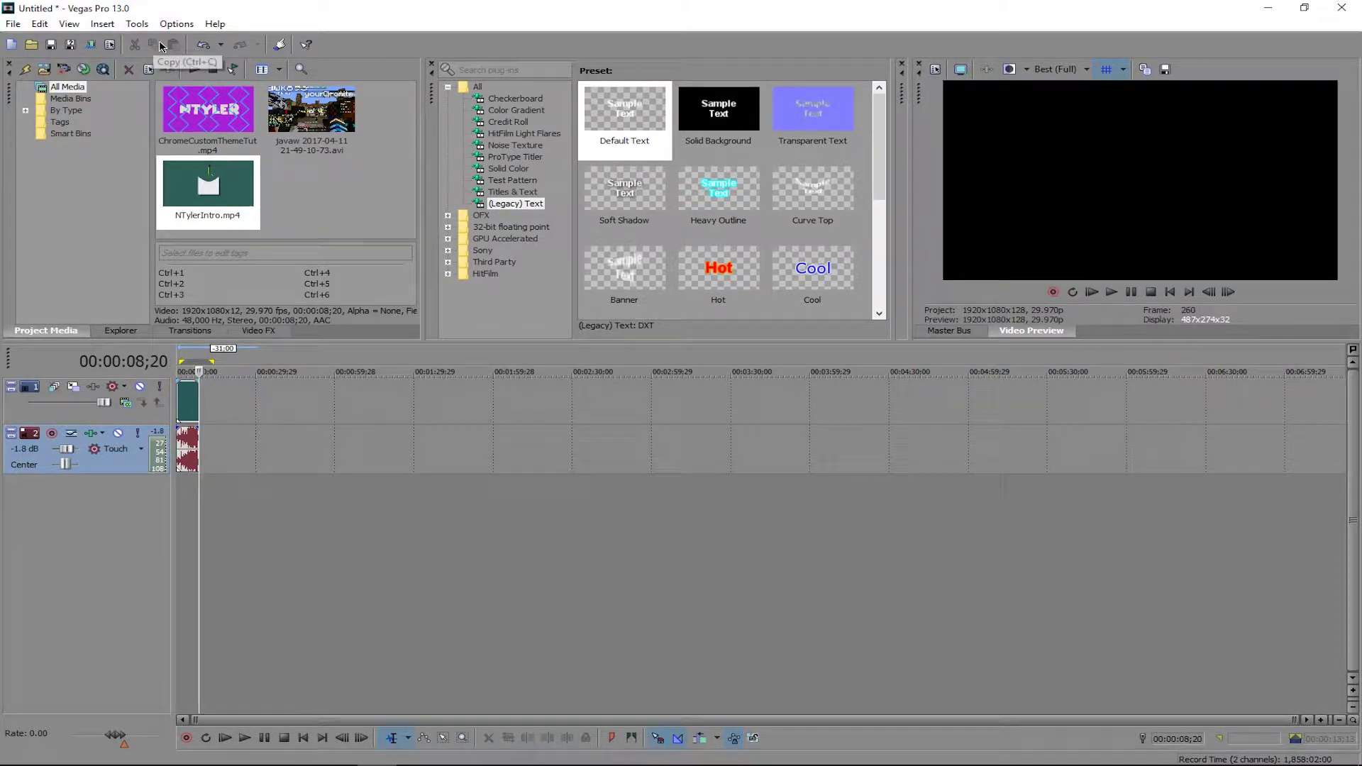
pyautogui.click(13, 25)
pyautogui.click(28, 58)
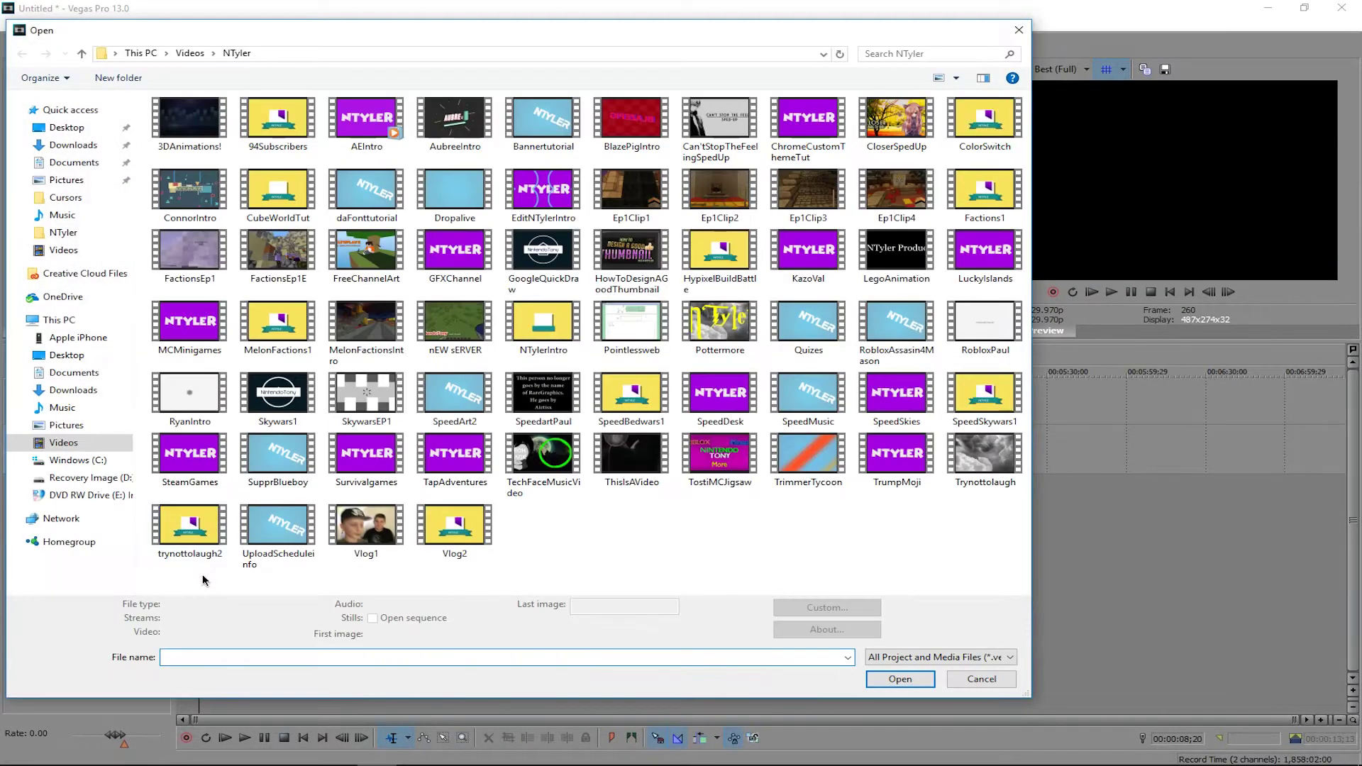
pyautogui.click(63, 442)
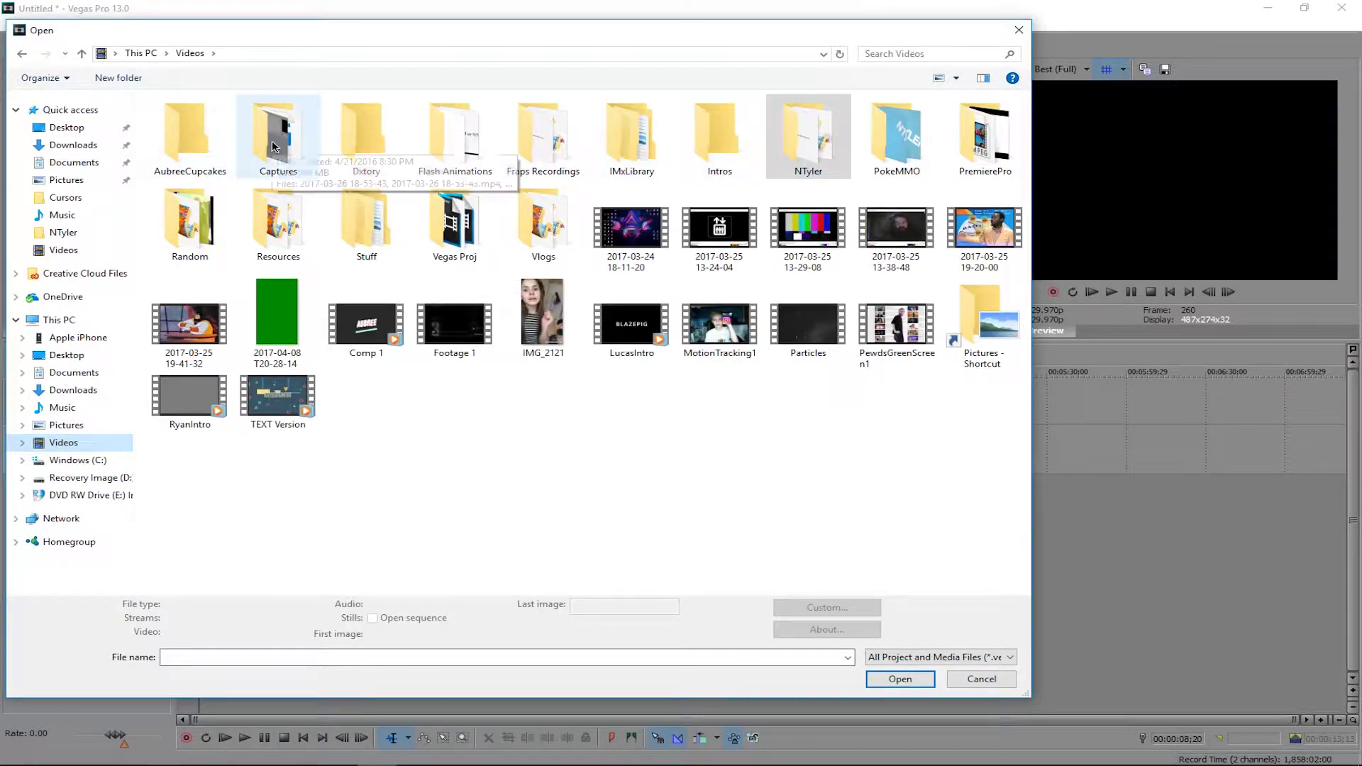
pyautogui.doubleClick(545, 138)
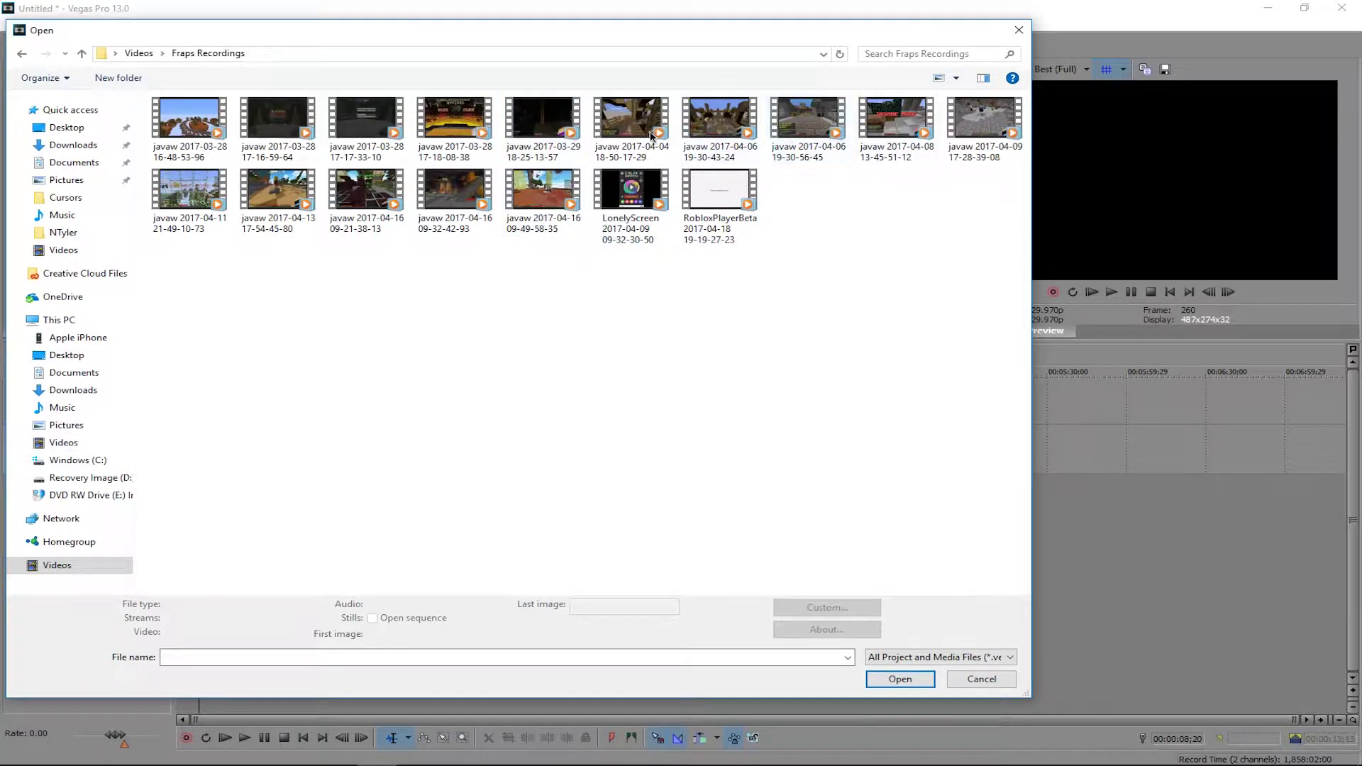
pyautogui.click(224, 193)
pyautogui.click(929, 693)
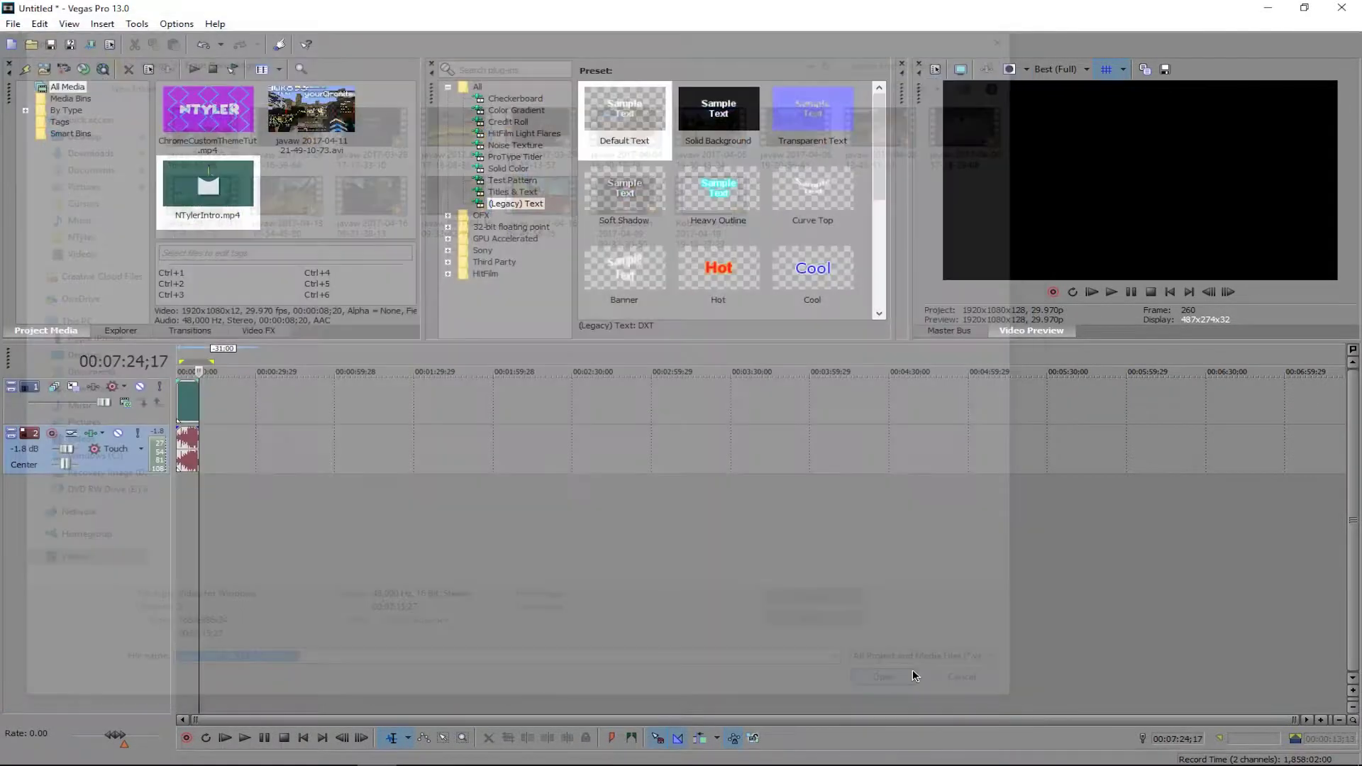
pyautogui.scroll(3, 337, 504)
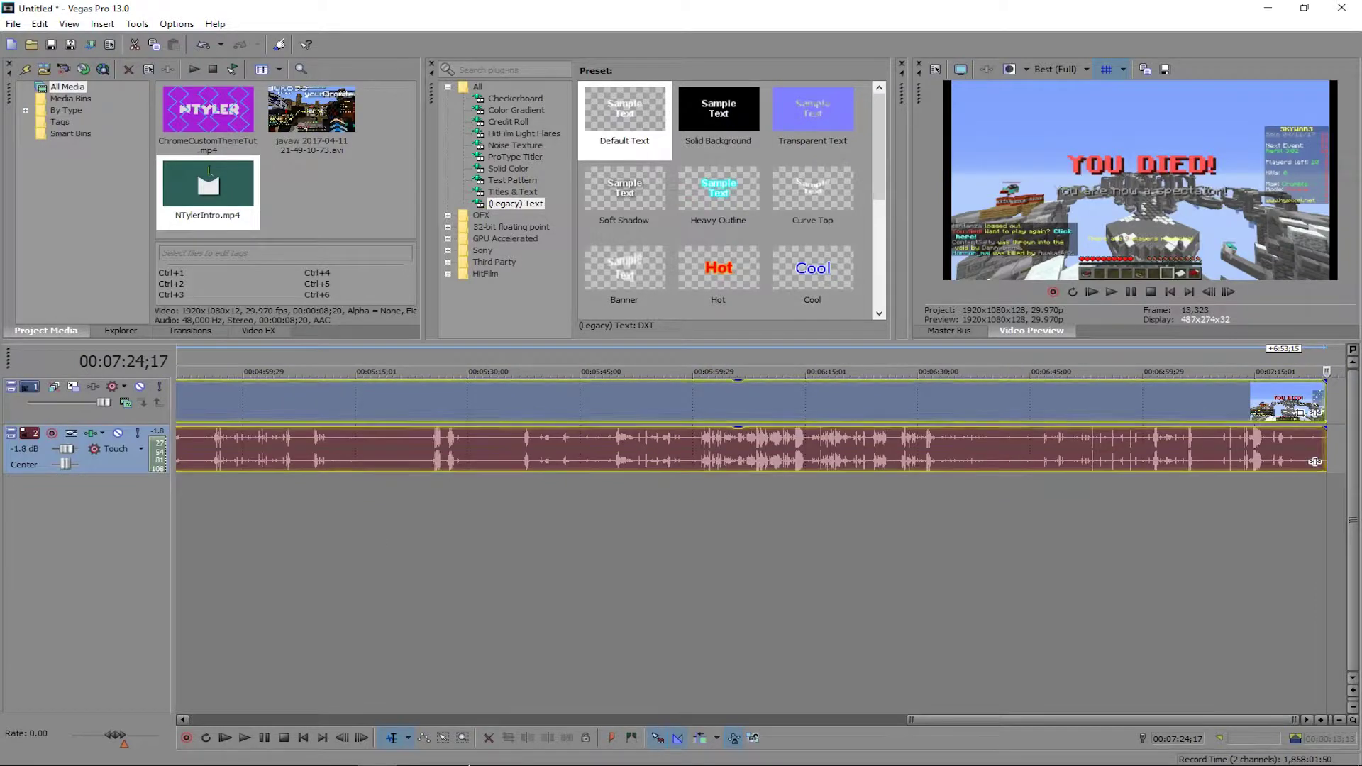
# Return to the beginning of the timeline and play the transition from the end of the intro into the gameplay recording.
pyautogui.moveTo(943, 721); pyautogui.dragTo(193, 709)
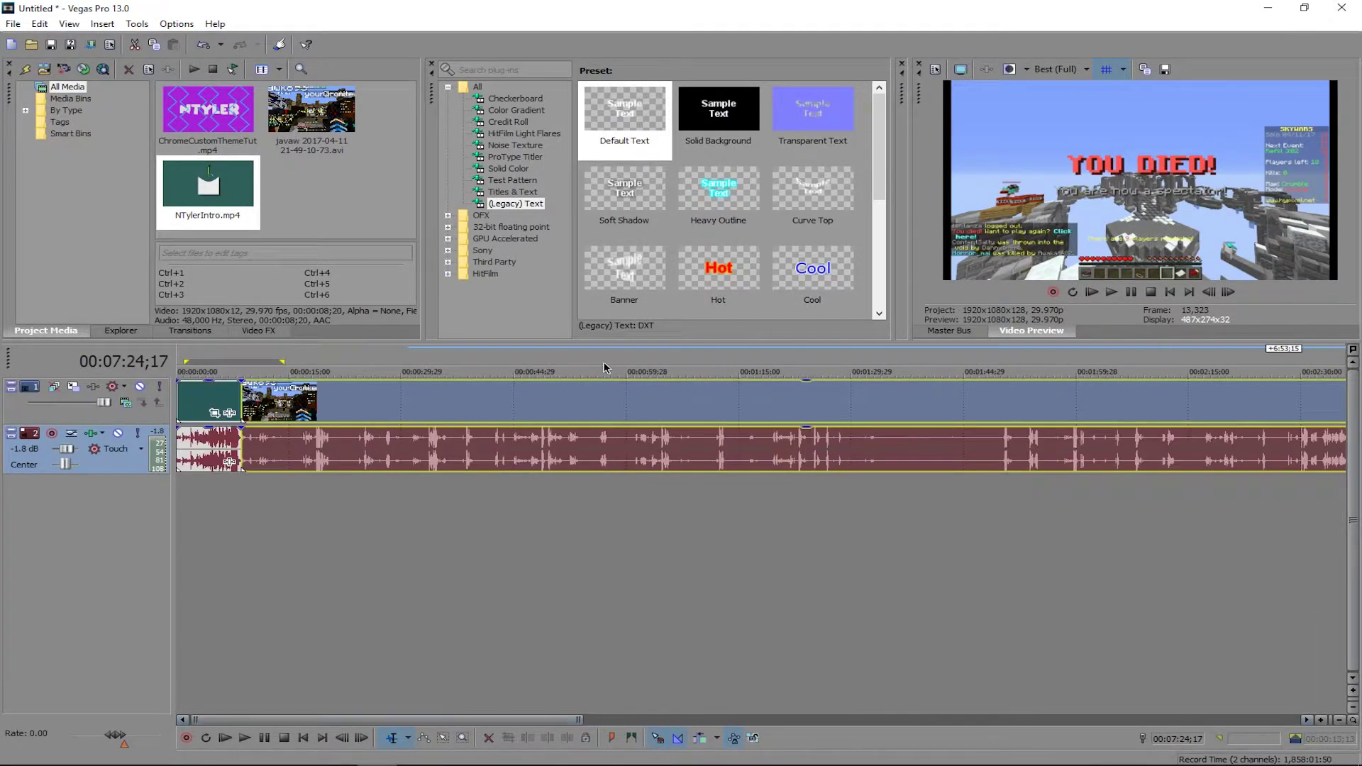
pyautogui.click(249, 509)
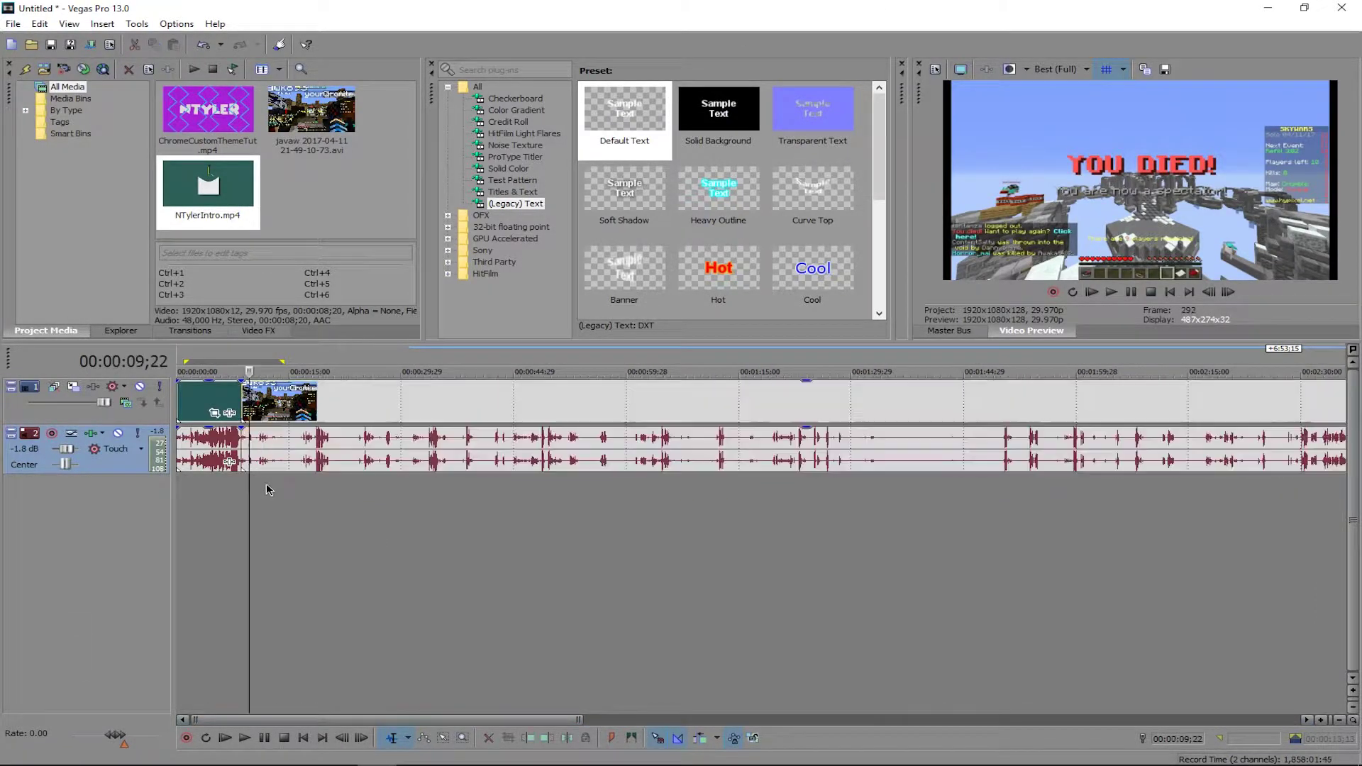
pyautogui.moveTo(301, 402)
pyautogui.mouseDown()
pyautogui.moveTo(335, 402)
pyautogui.moveTo(302, 402)
pyautogui.mouseUp()
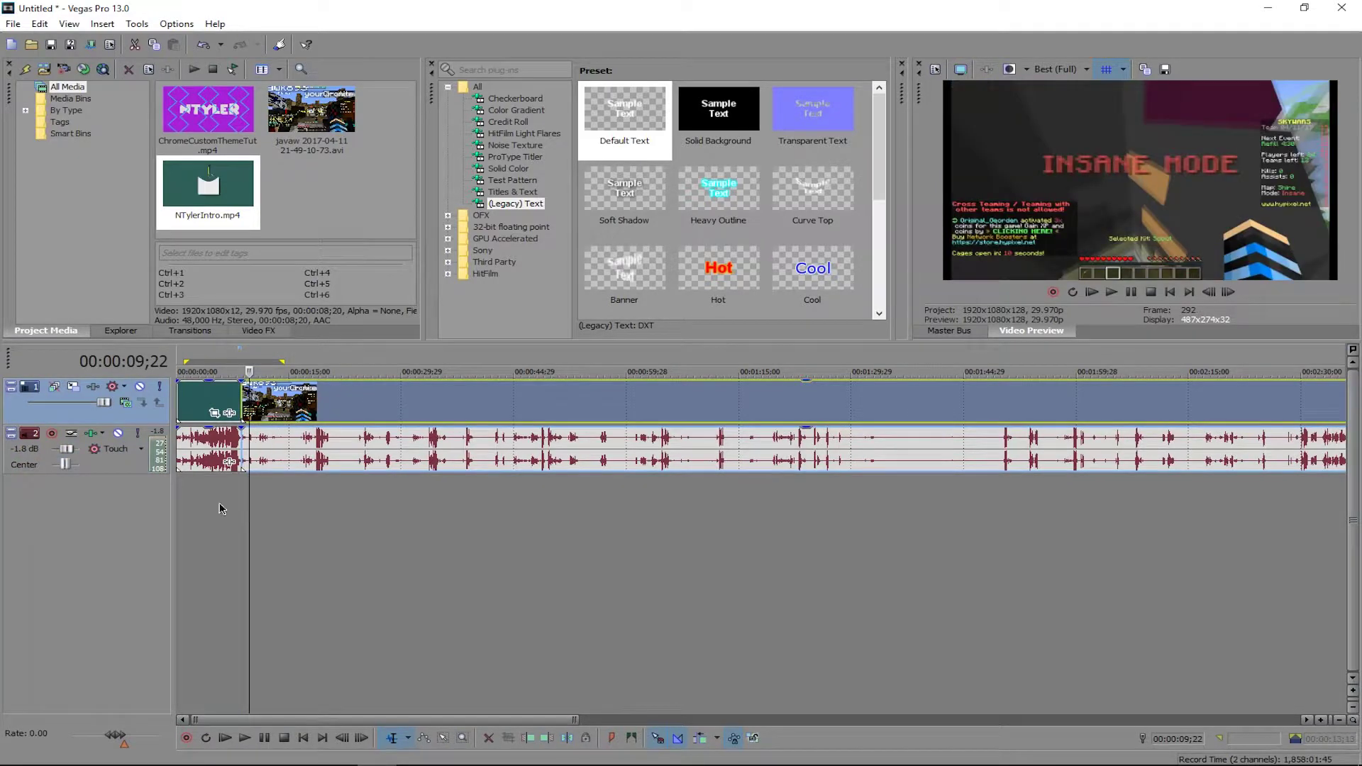
pyautogui.moveTo(249, 499); pyautogui.dragTo(231, 493)
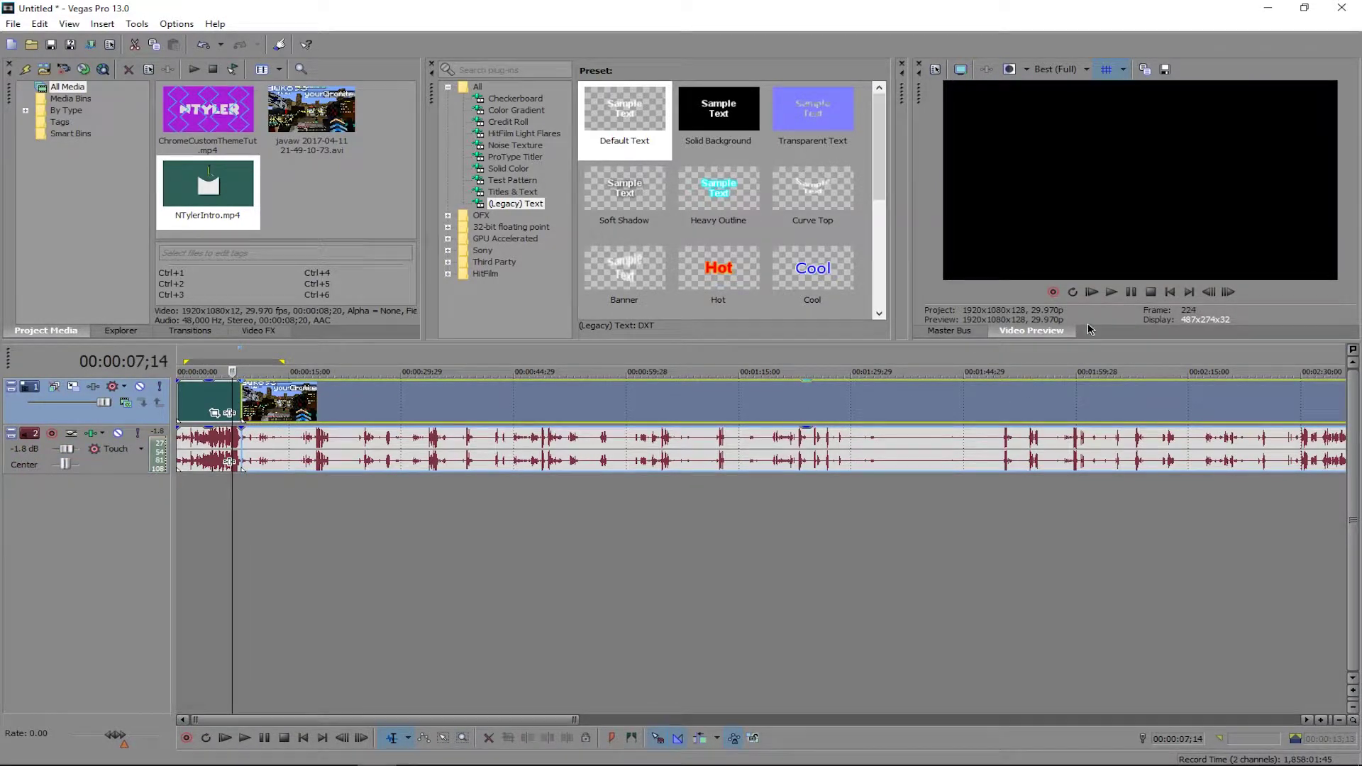
pyautogui.moveTo(232, 508); pyautogui.dragTo(219, 509)
pyautogui.click(1111, 292)
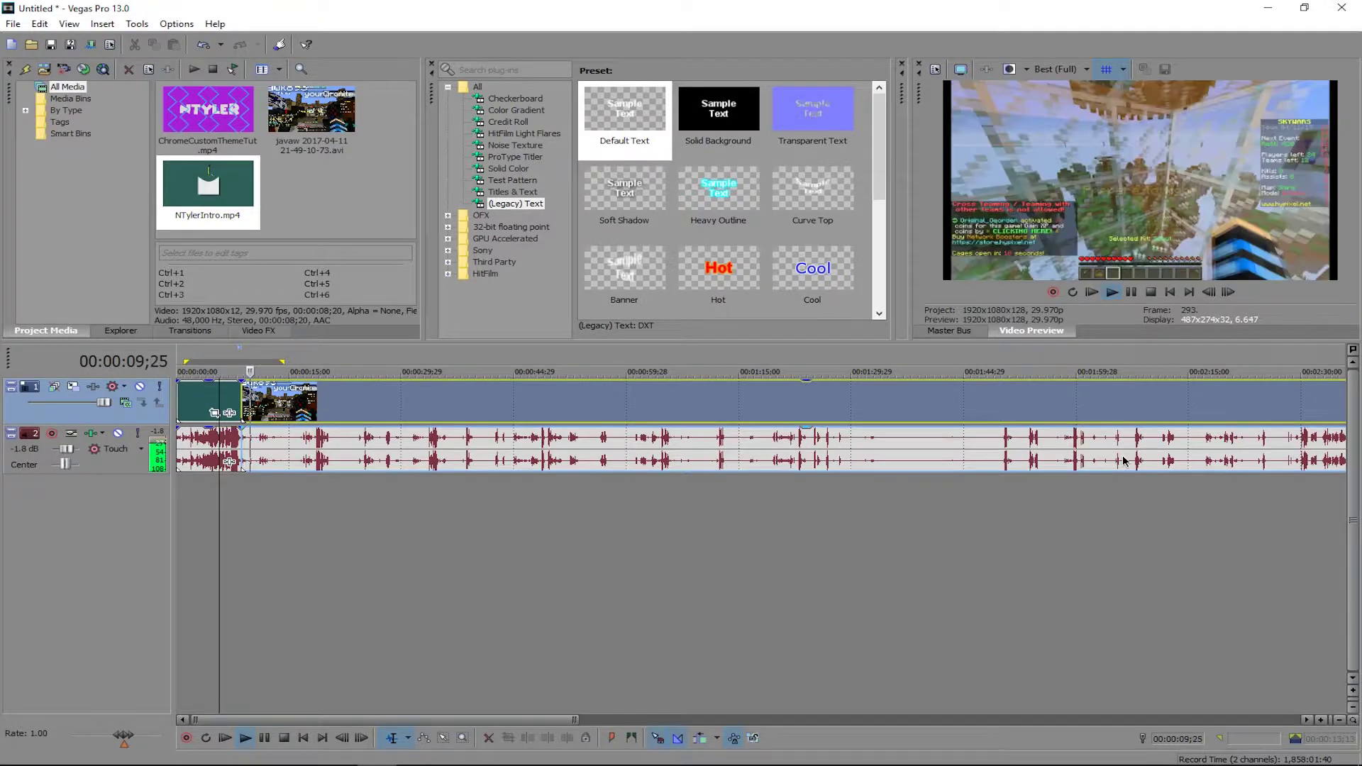
pyautogui.click(1130, 292)
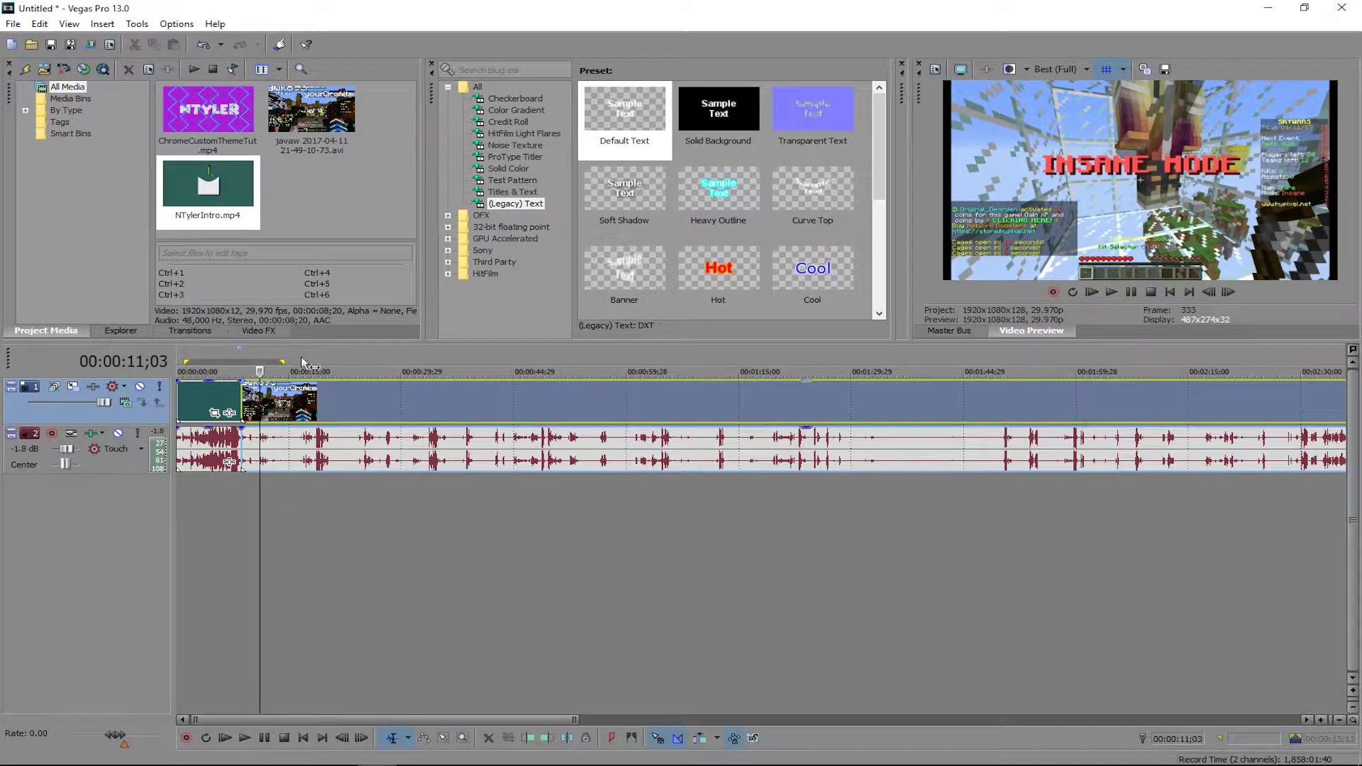
pyautogui.scroll(4, 309, 437)
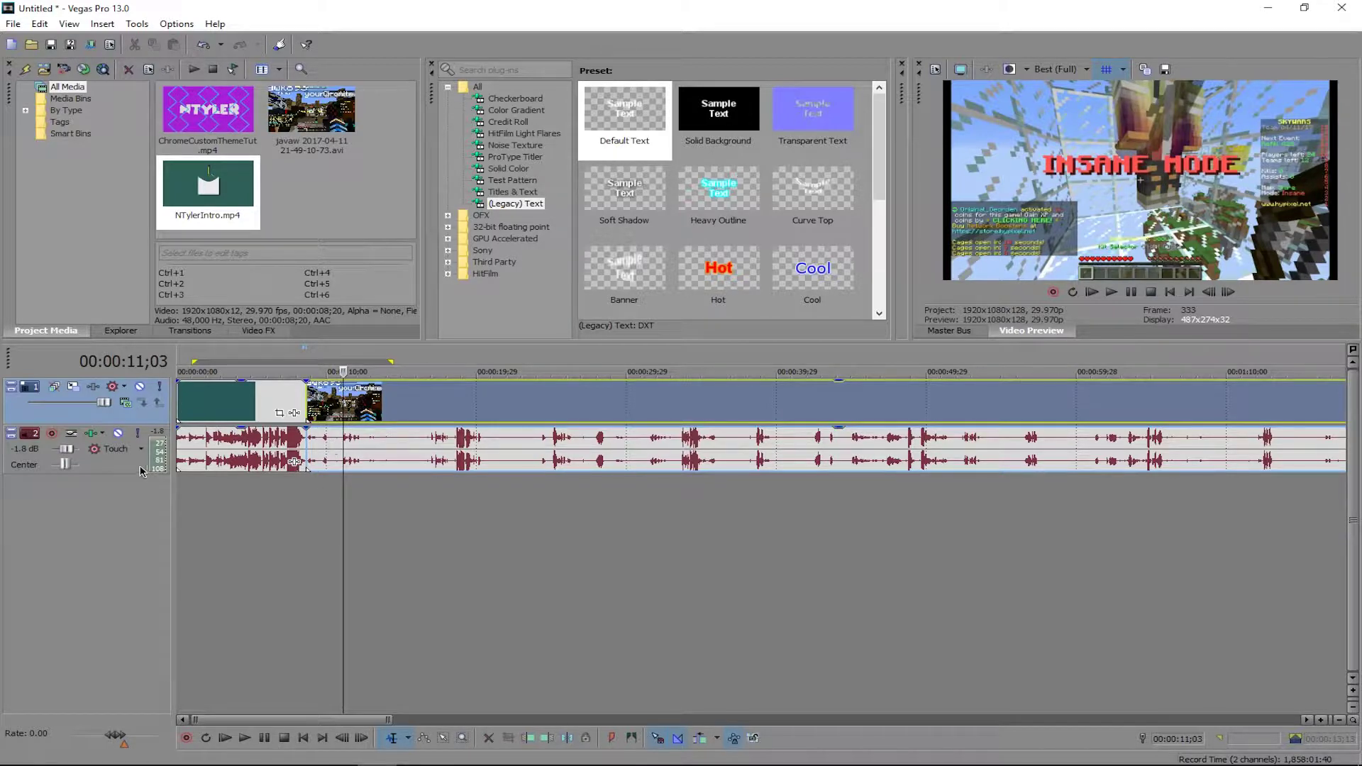
# Try inserting an extra audio track and an extra video track, undoing each insertion.
pyautogui.rightClick(221, 583)
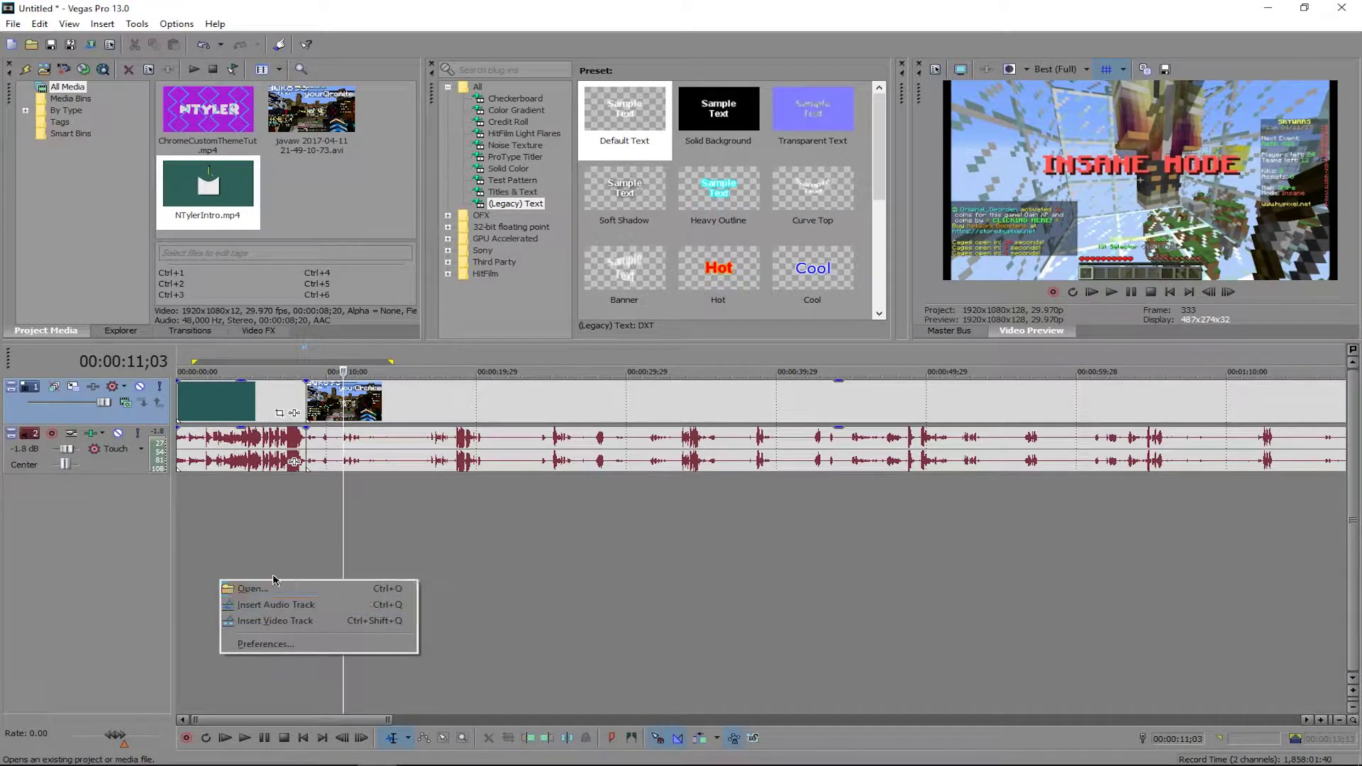
pyautogui.click(287, 528)
pyautogui.moveTo(287, 528); pyautogui.dragTo(128, 526)
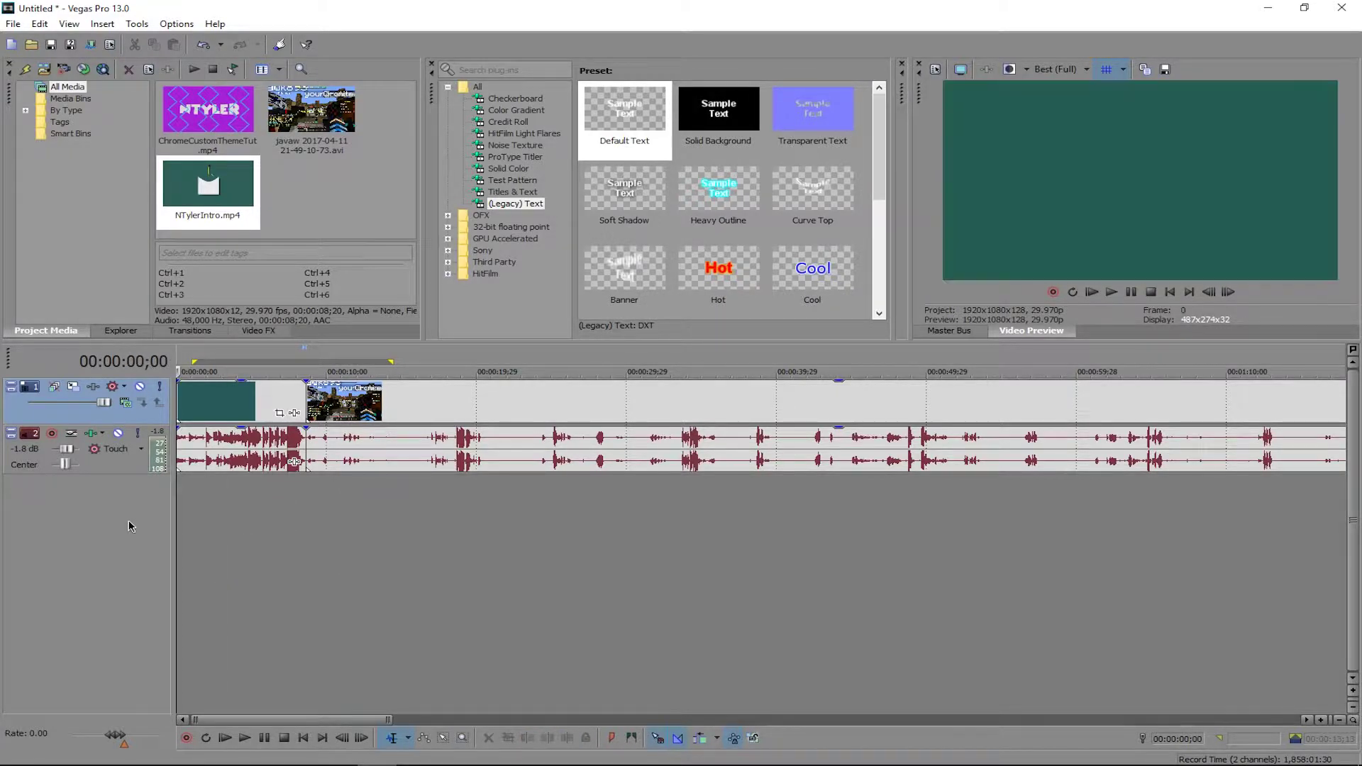
pyautogui.hotkey('ctrl', 'q')
pyautogui.hotkey('ctrl', 'z')
pyautogui.hotkey('ctrl', 'shift', 'q')
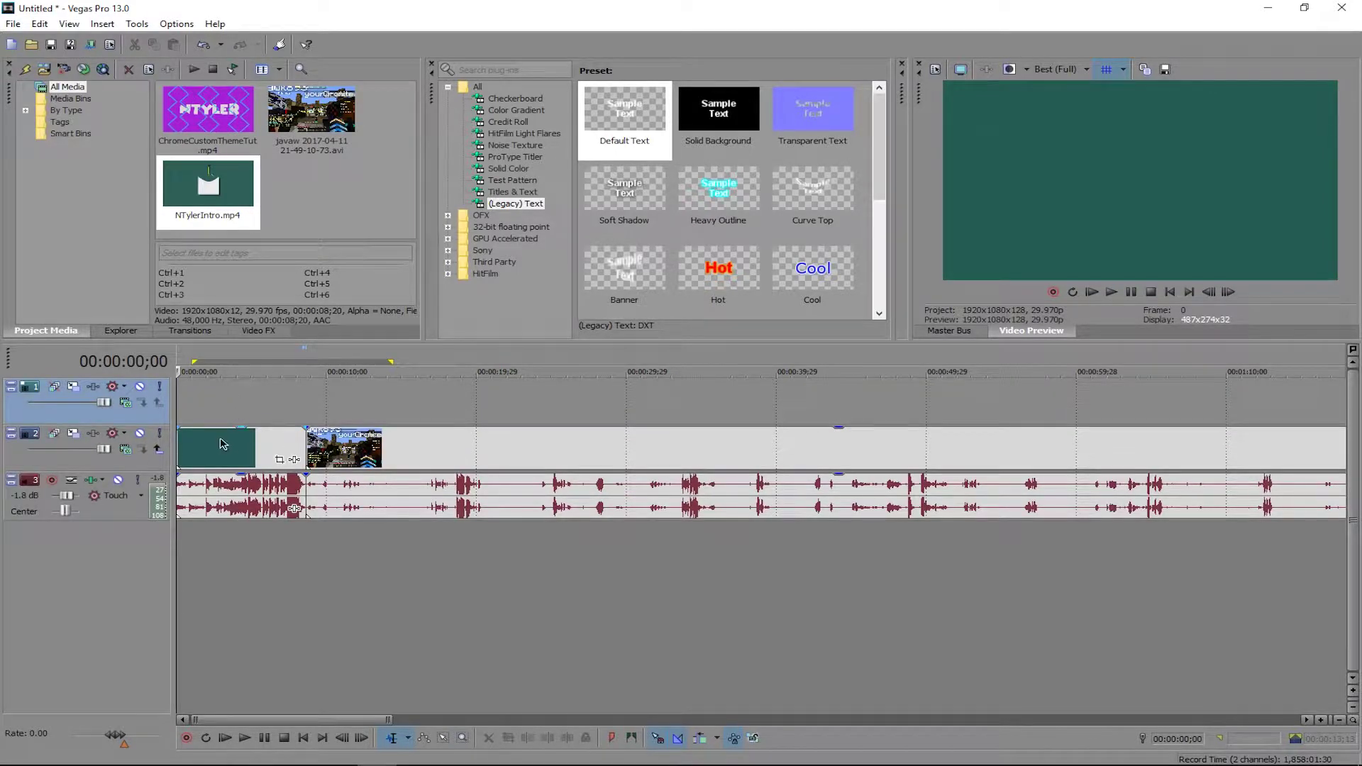
pyautogui.hotkey('ctrl', 'z')
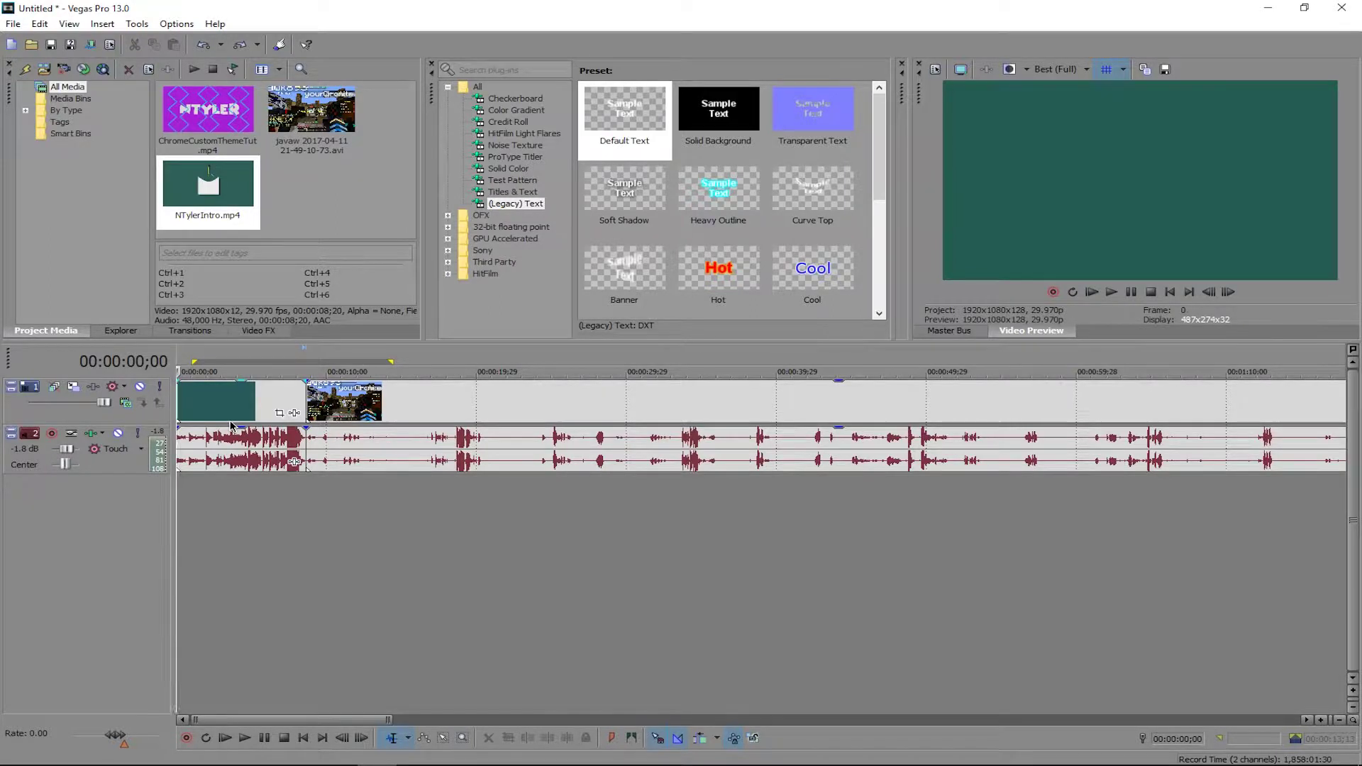
# Insert a new video track and a new audio track, and move the gameplay recording's video and audio onto them.
pyautogui.hotkey('ctrl', 'shift', 'q')
pyautogui.hotkey('ctrl', 'q')
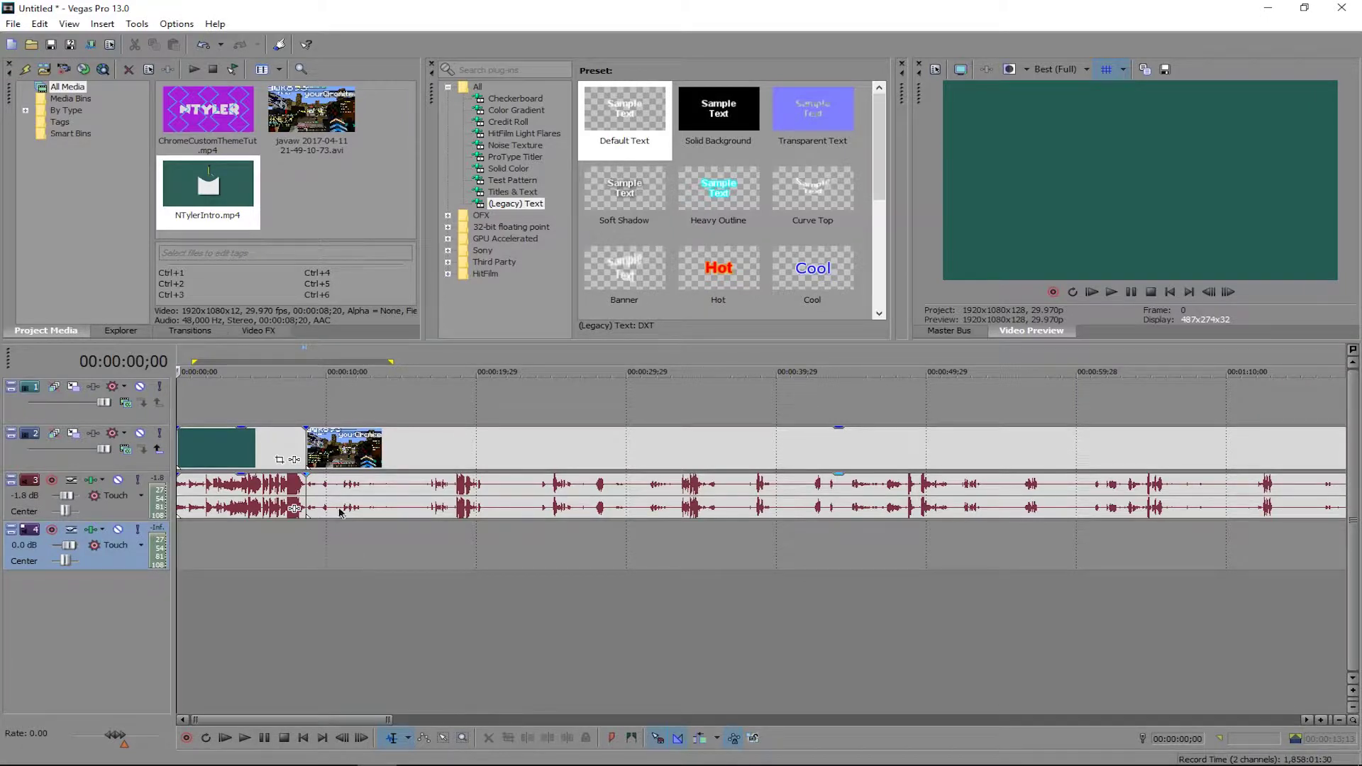
pyautogui.click(342, 458)
pyautogui.moveTo(362, 440); pyautogui.dragTo(307, 445)
pyautogui.moveTo(345, 503); pyautogui.dragTo(346, 543)
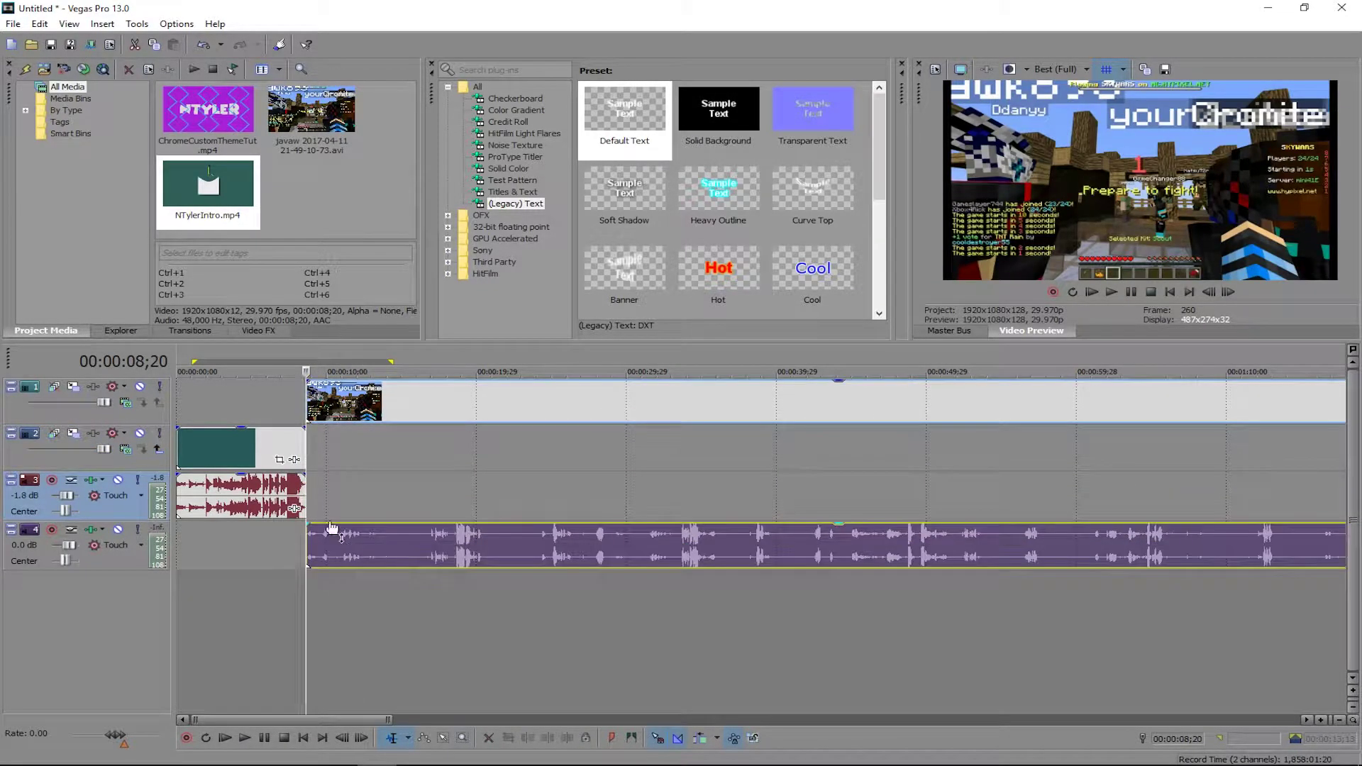
# Play the transition from the intro to the gameplay on the separate tracks, starting at 00:00:07;12.
pyautogui.moveTo(305, 596); pyautogui.dragTo(286, 594)
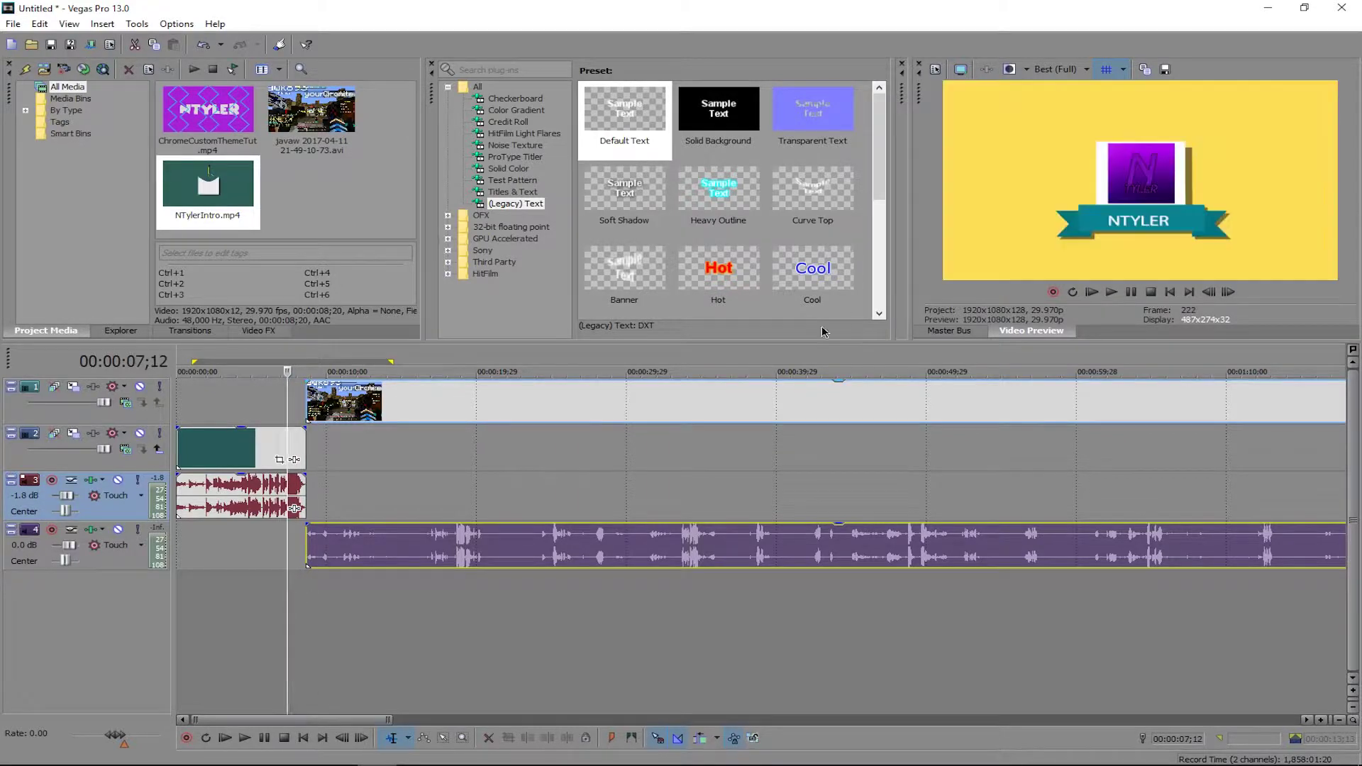
pyautogui.click(1114, 292)
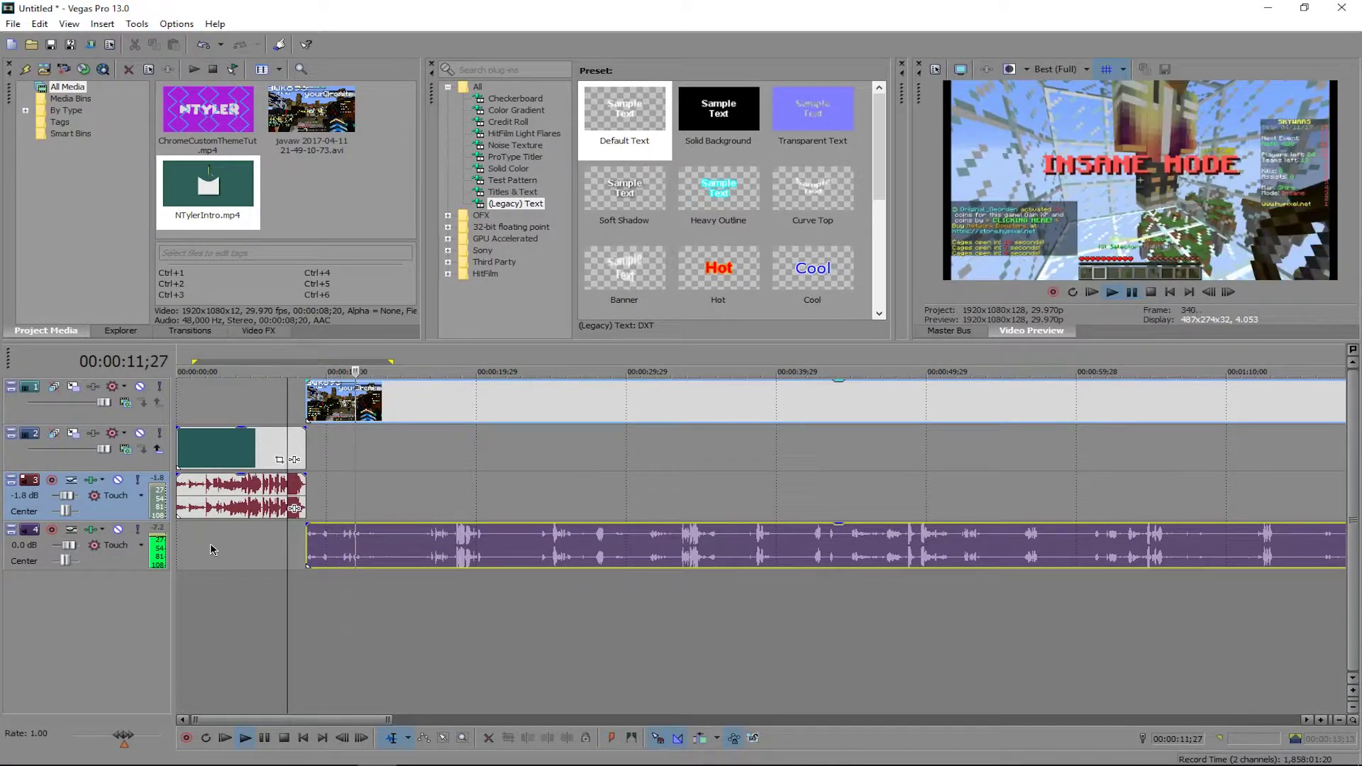
pyautogui.press('Return')
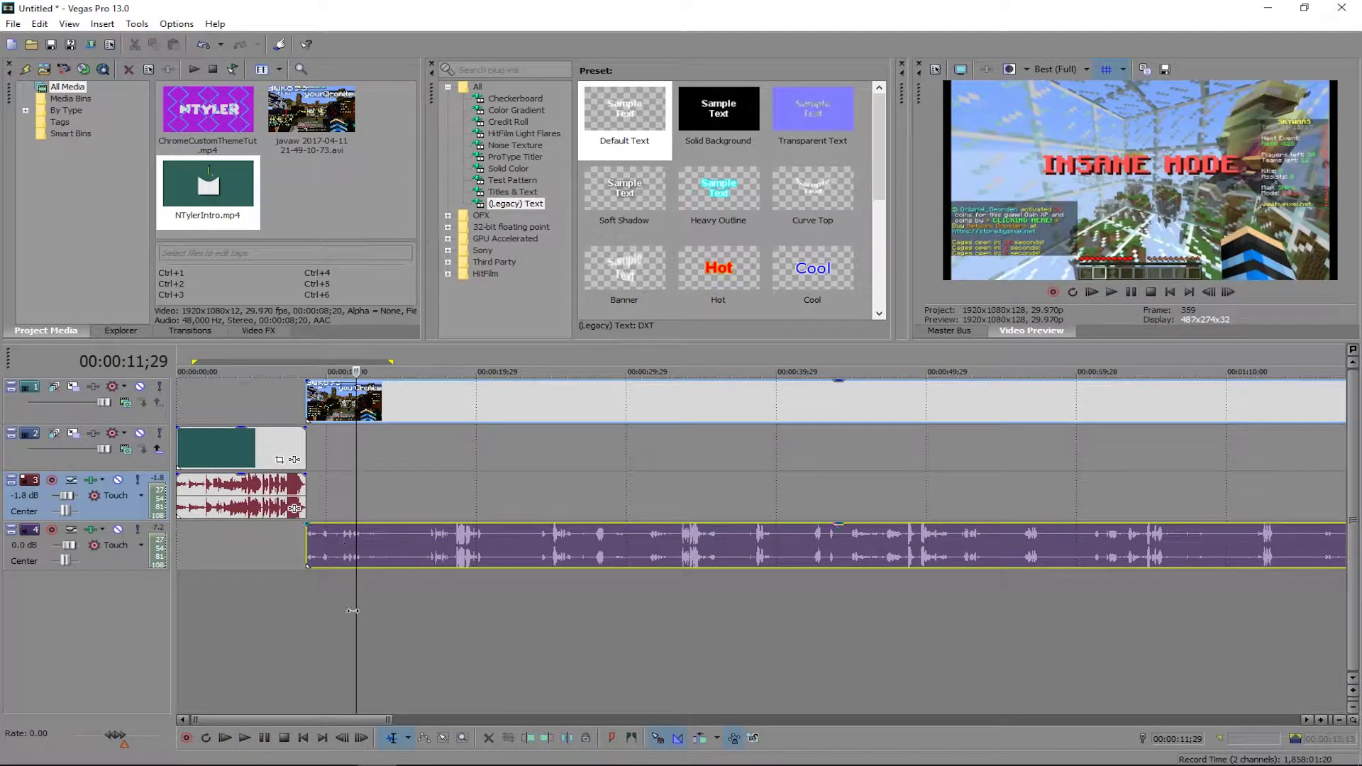
# Lower the gameplay audio track's volume to -Inf and play the start of the gameplay to check it.
pyautogui.moveTo(352, 610); pyautogui.dragTo(303, 607)
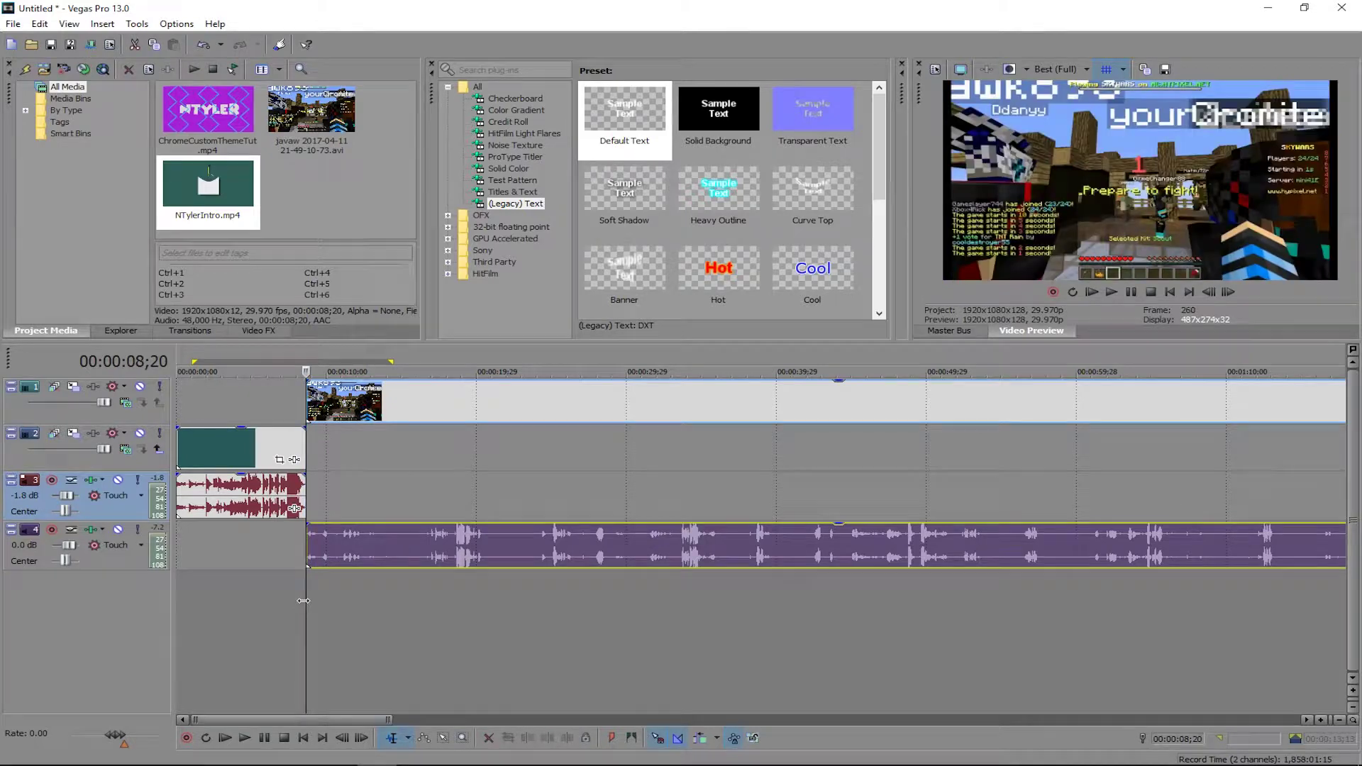
pyautogui.moveTo(69, 546); pyautogui.dragTo(26, 554)
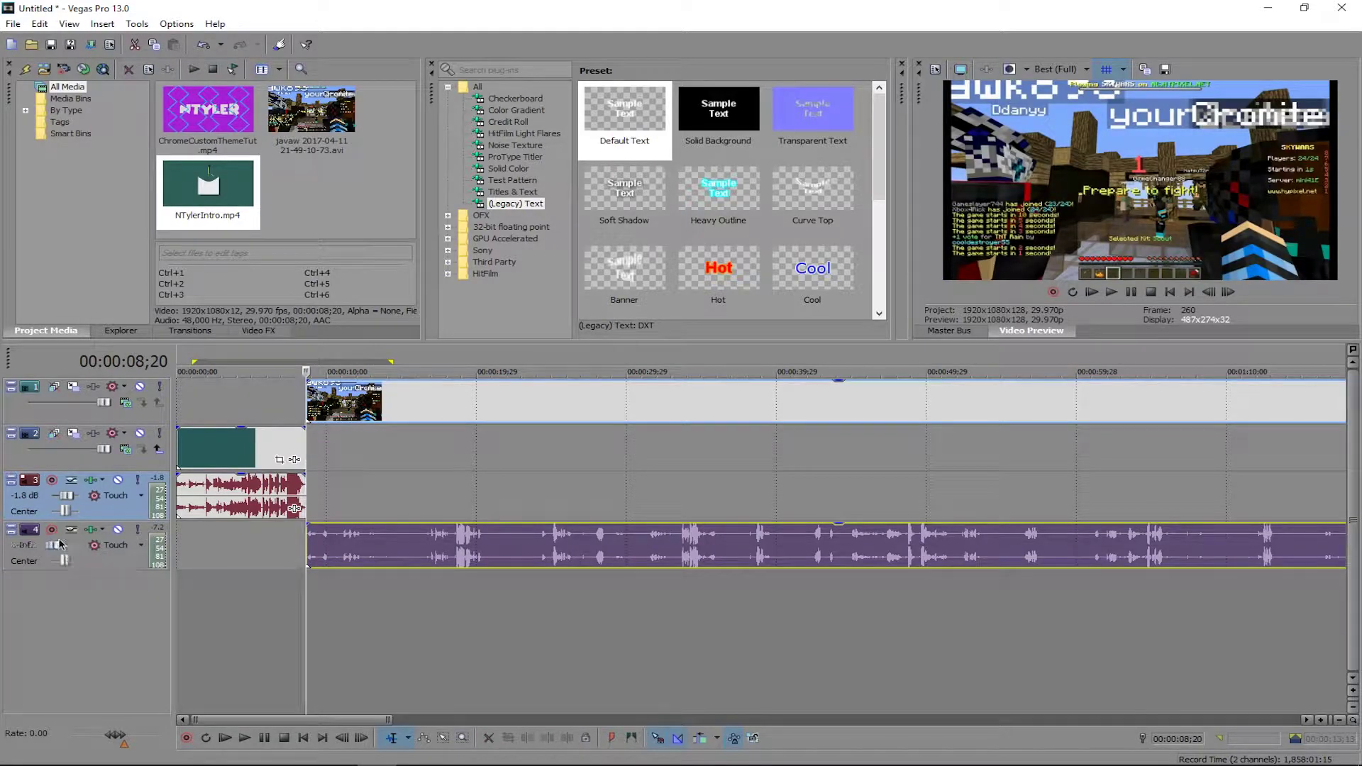
pyautogui.click(1132, 294)
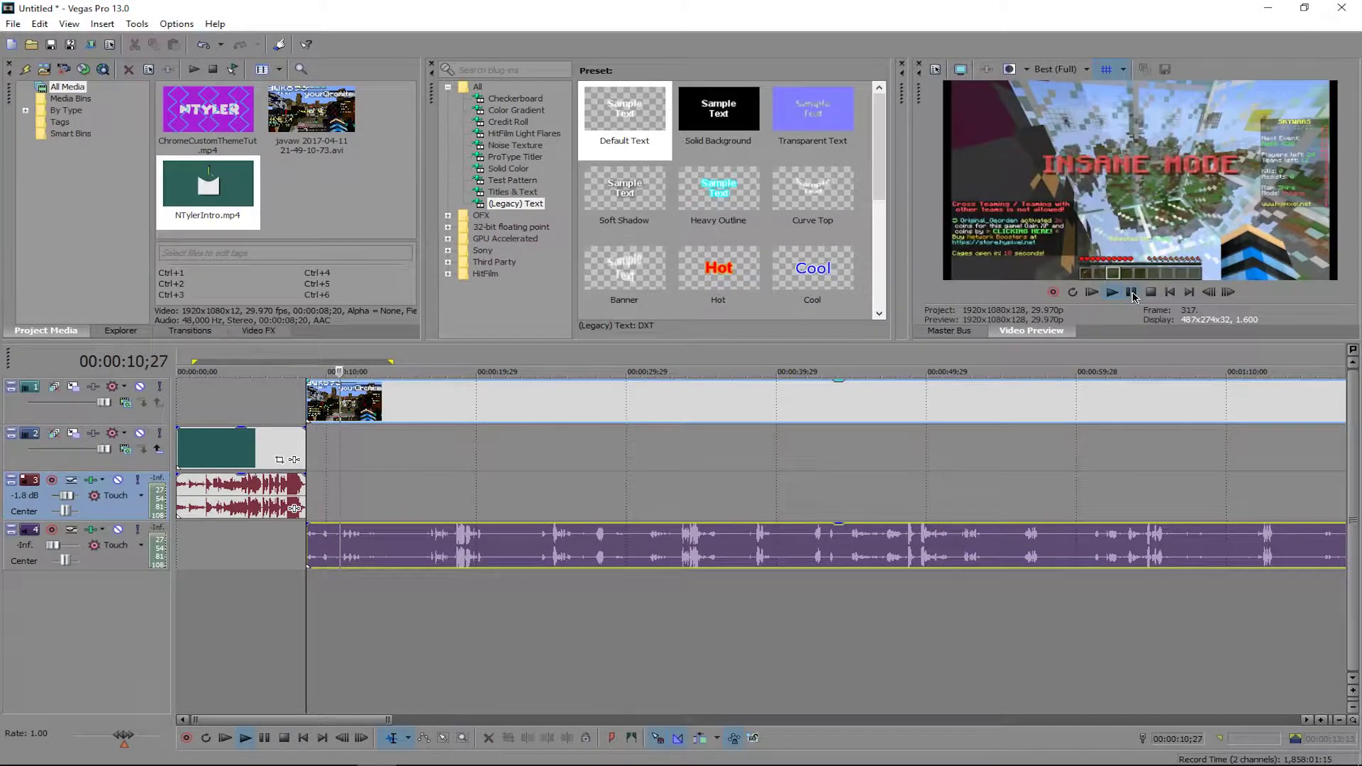
pyautogui.click(1132, 294)
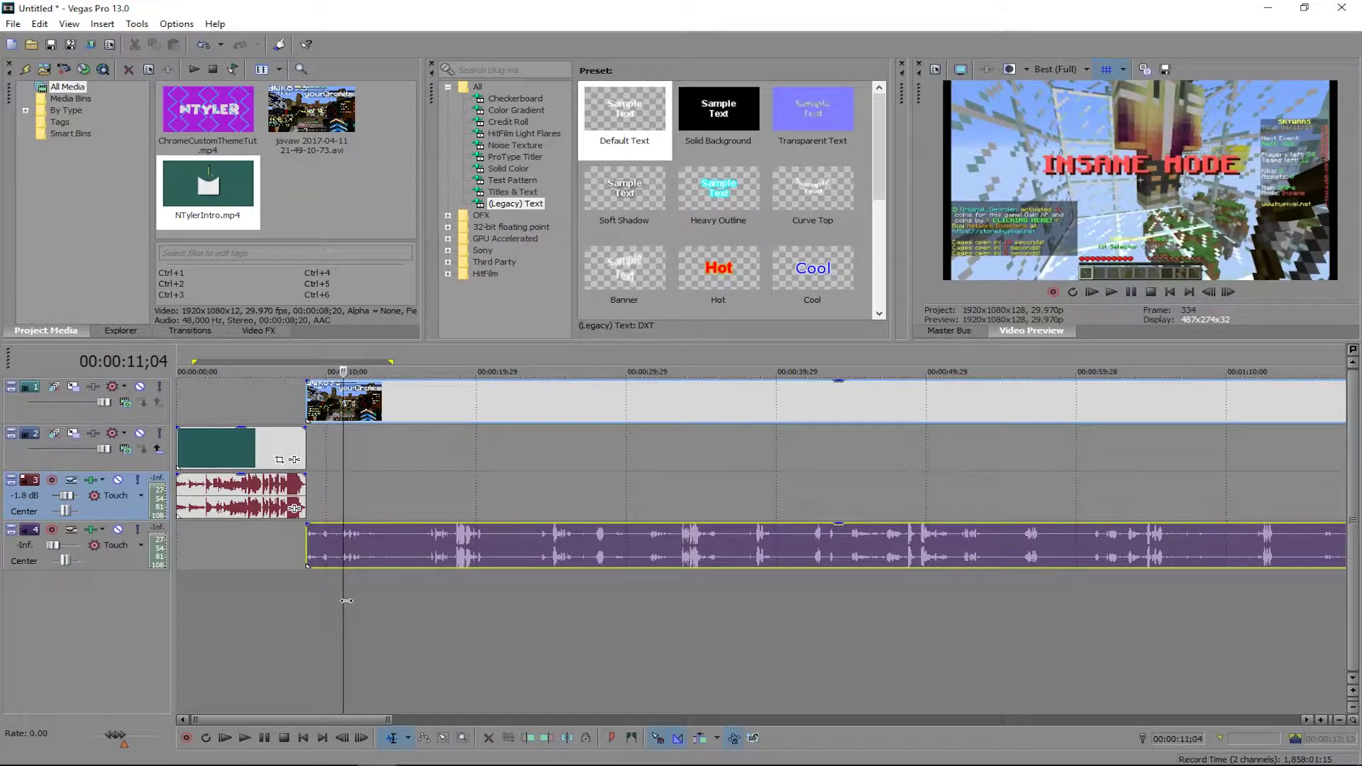
pyautogui.moveTo(346, 601); pyautogui.dragTo(308, 601)
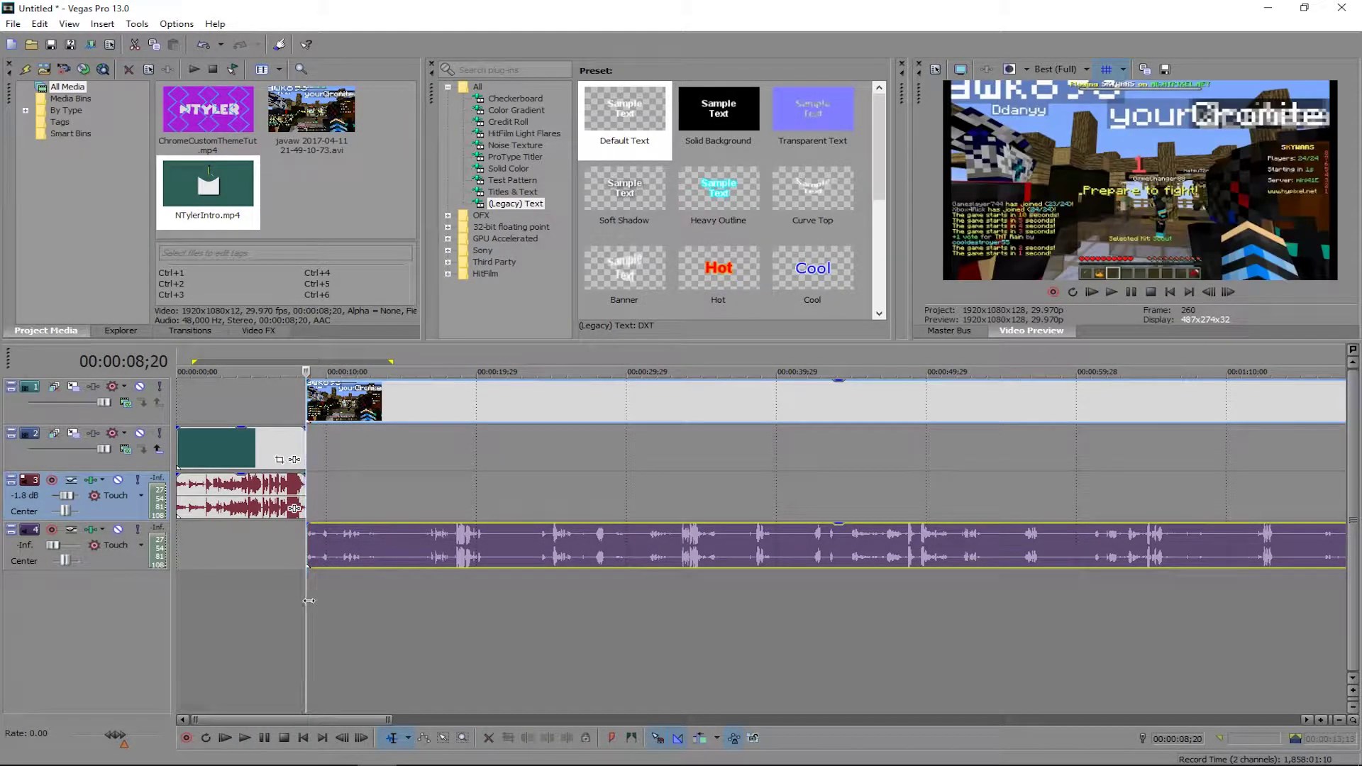
pyautogui.rightClick(341, 558)
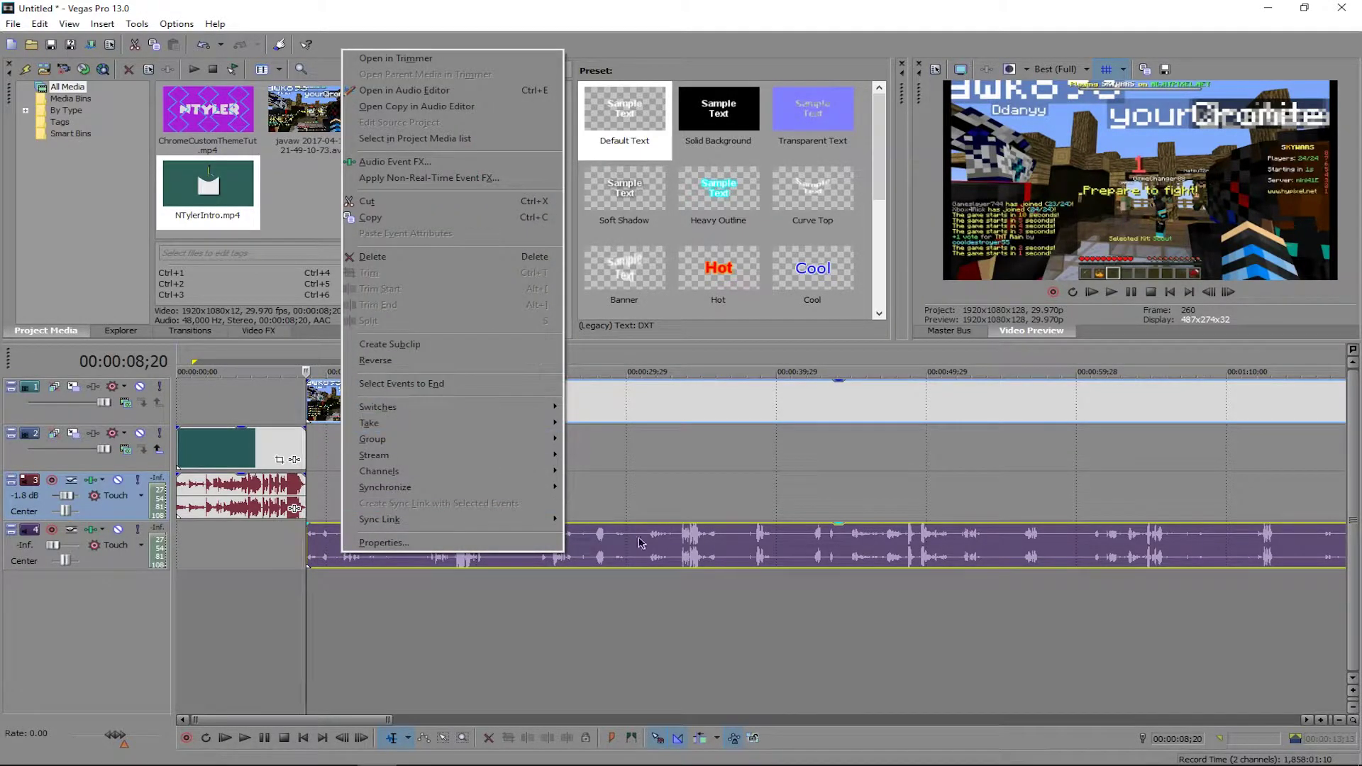
pyautogui.click(670, 447)
pyautogui.moveTo(669, 603); pyautogui.dragTo(313, 583)
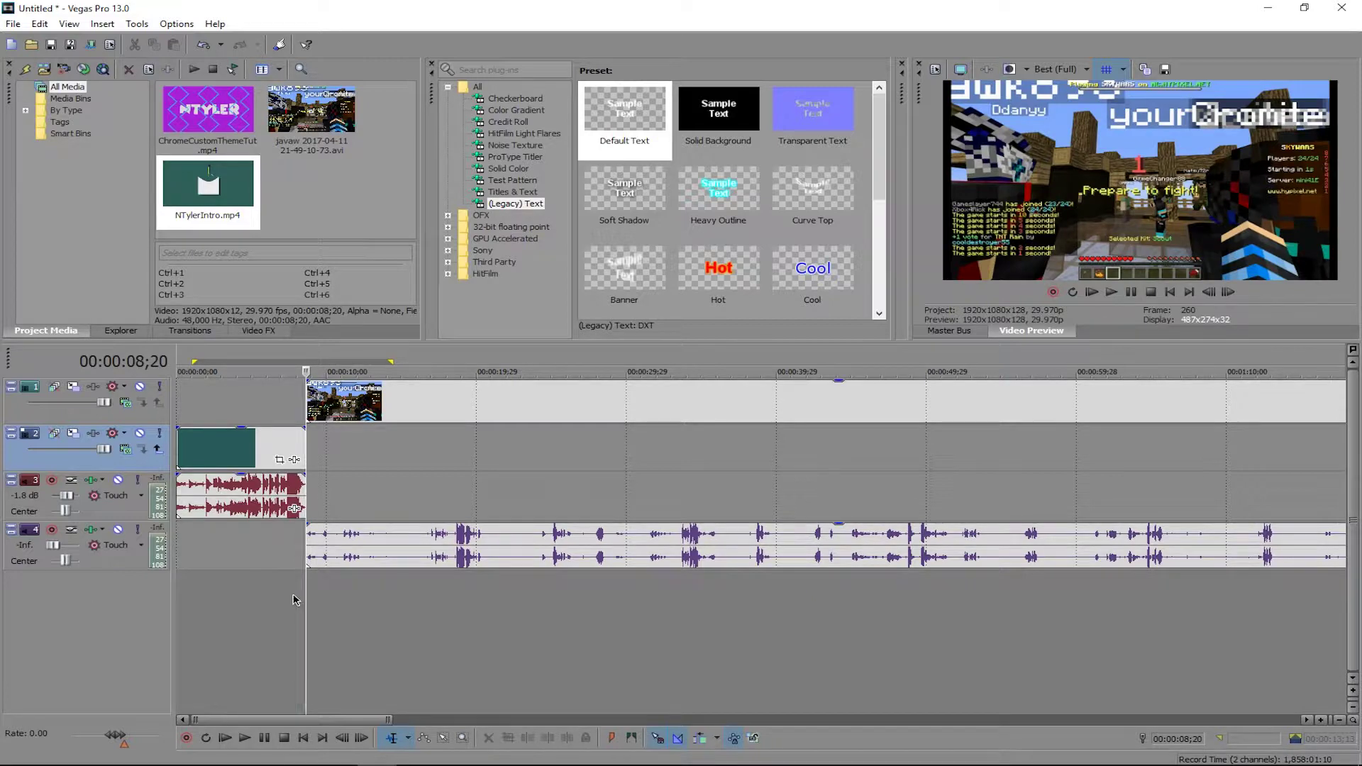
pyautogui.moveTo(307, 592)
pyautogui.mouseDown()
pyautogui.moveTo(417, 590)
pyautogui.moveTo(312, 590)
pyautogui.mouseUp()
# Turn off Maintain aspect ratio in the gameplay video clip's properties.
pyautogui.rightClick(368, 409)
pyautogui.click(410, 756)
pyautogui.click(557, 241)
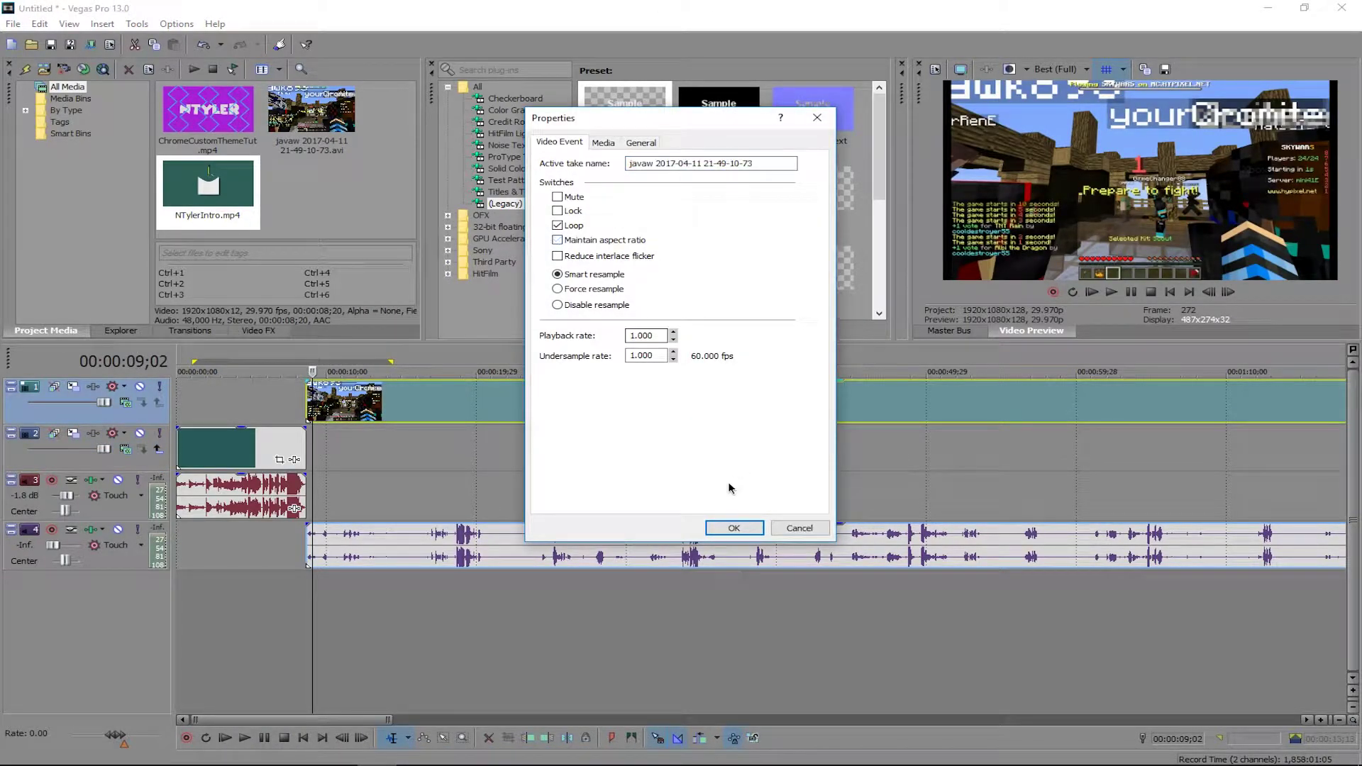
pyautogui.click(730, 528)
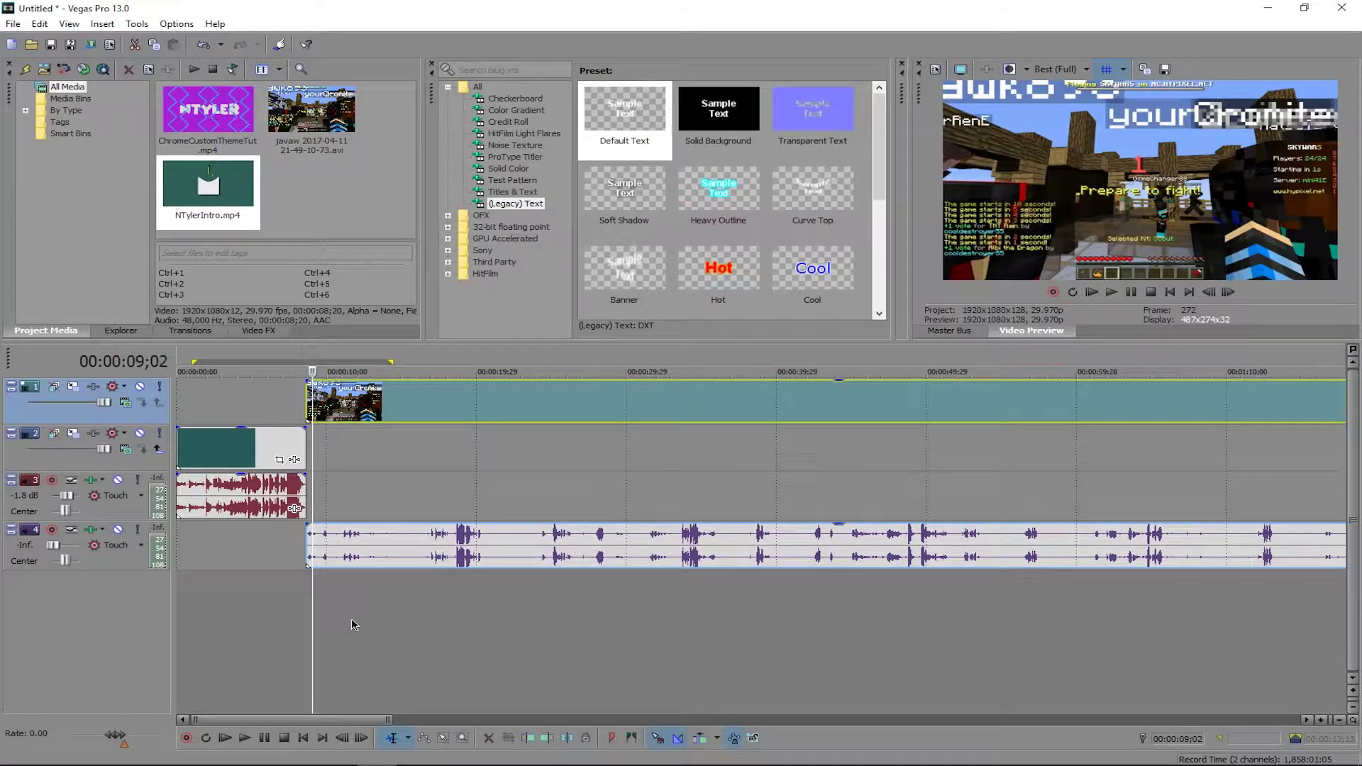
# Split the gameplay clip's video and audio at 00:00:18;08.
pyautogui.moveTo(314, 615); pyautogui.dragTo(346, 615)
pyautogui.moveTo(305, 618); pyautogui.dragTo(450, 623)
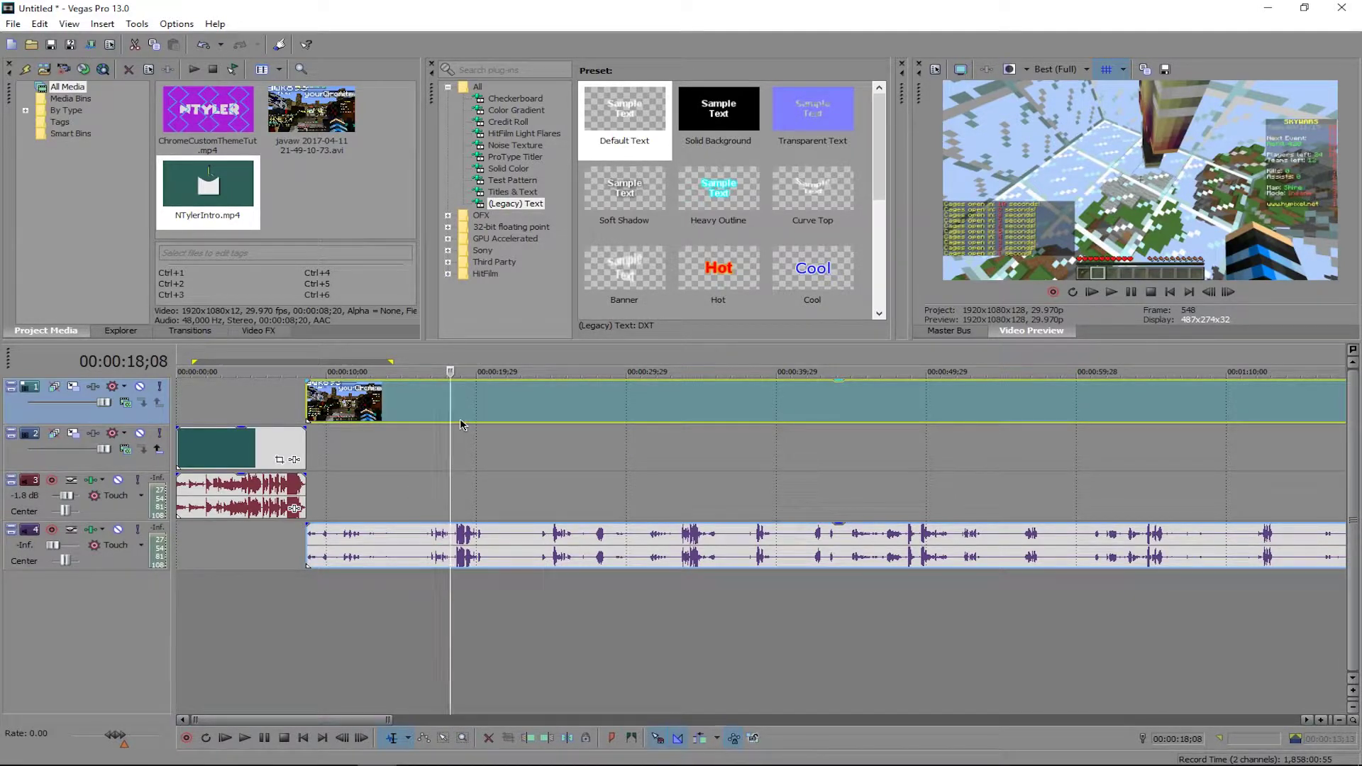
pyautogui.press('s')
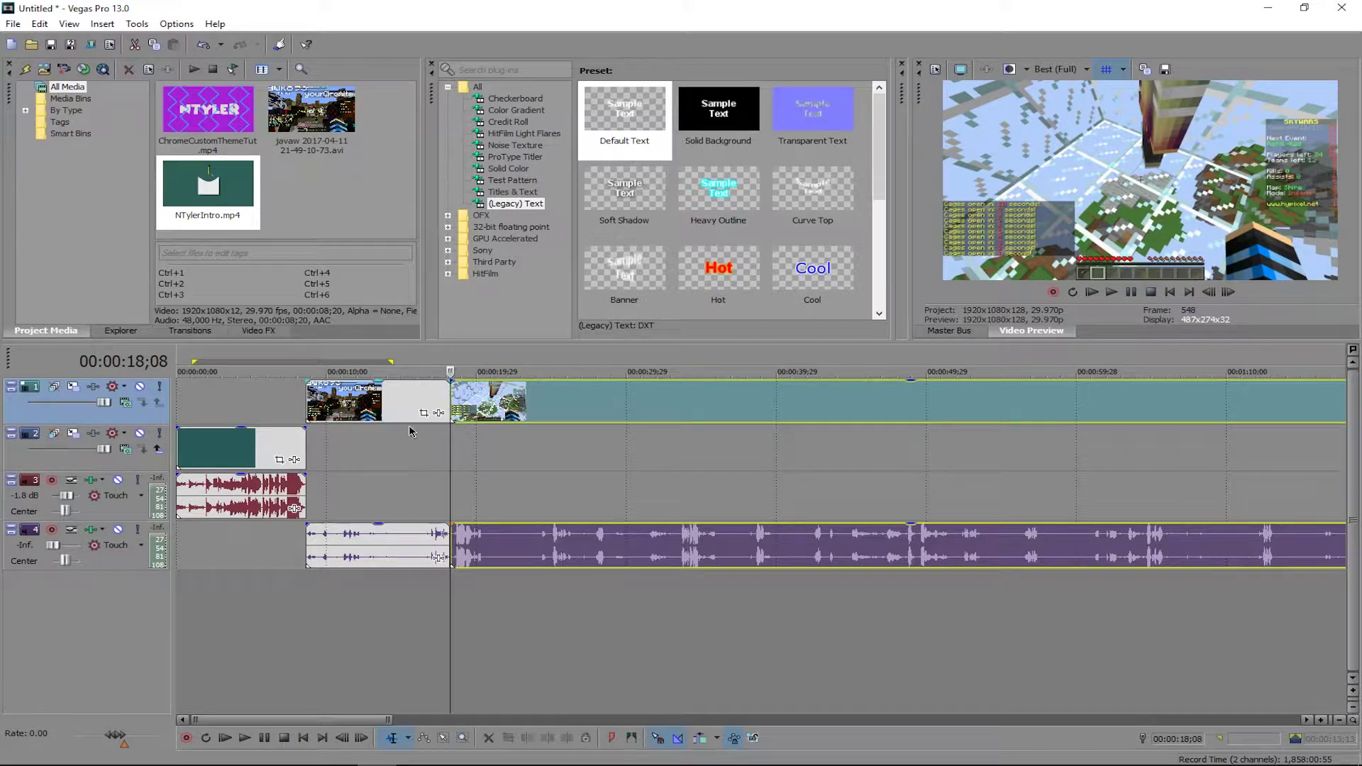
# Split the second gameplay segment, including its audio, at 00:00:19;21.
pyautogui.click(476, 450)
pyautogui.click(442, 455)
pyautogui.scroll(3, 441, 456)
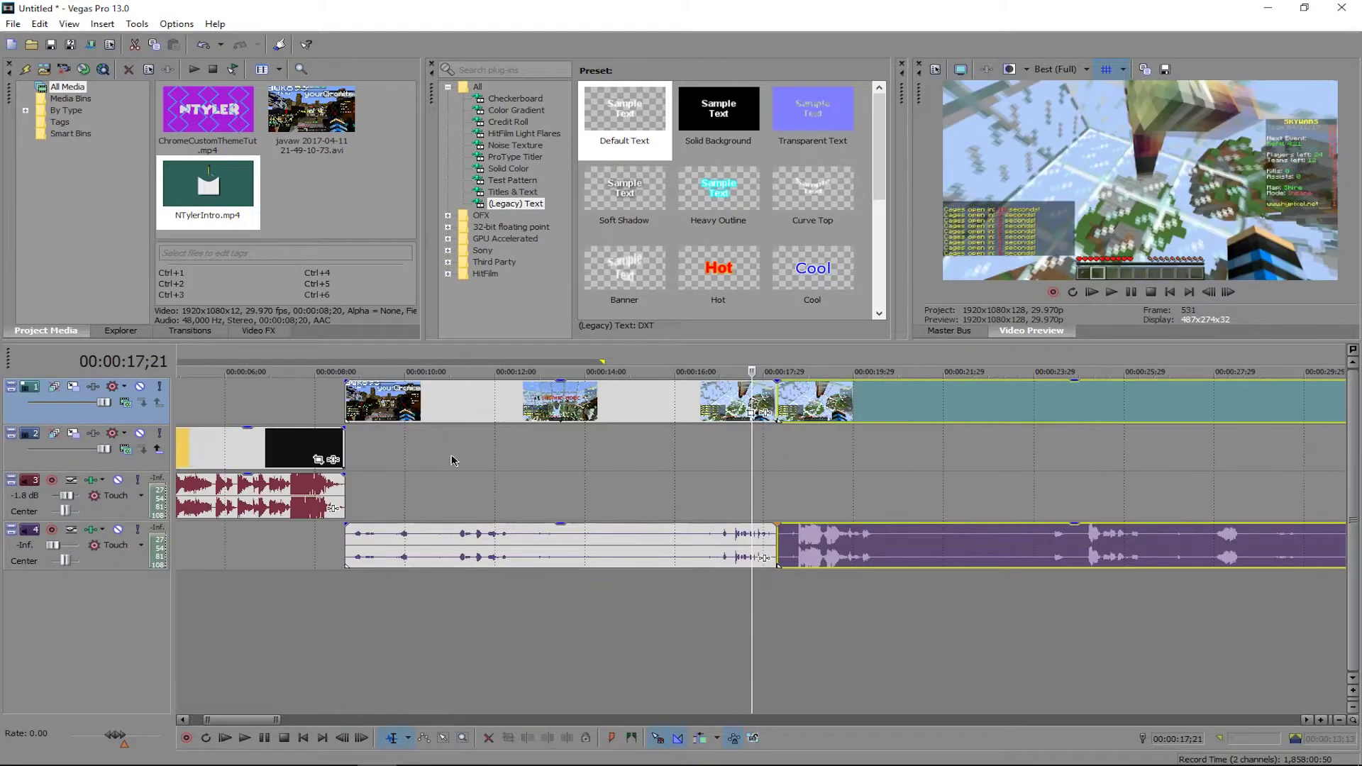
pyautogui.moveTo(810, 405)
pyautogui.mouseDown()
pyautogui.moveTo(855, 408)
pyautogui.moveTo(810, 412)
pyautogui.mouseUp()
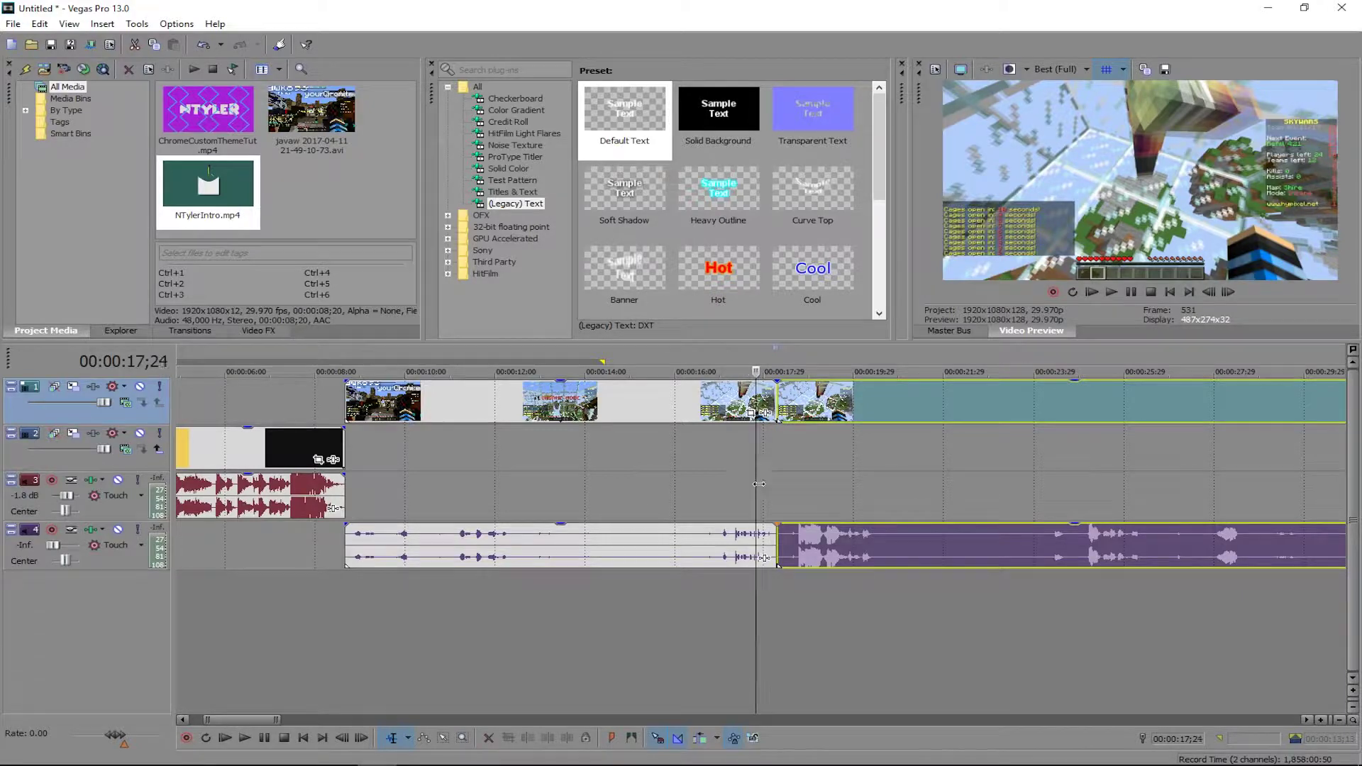
pyautogui.click(809, 489)
pyautogui.moveTo(816, 490); pyautogui.dragTo(841, 492)
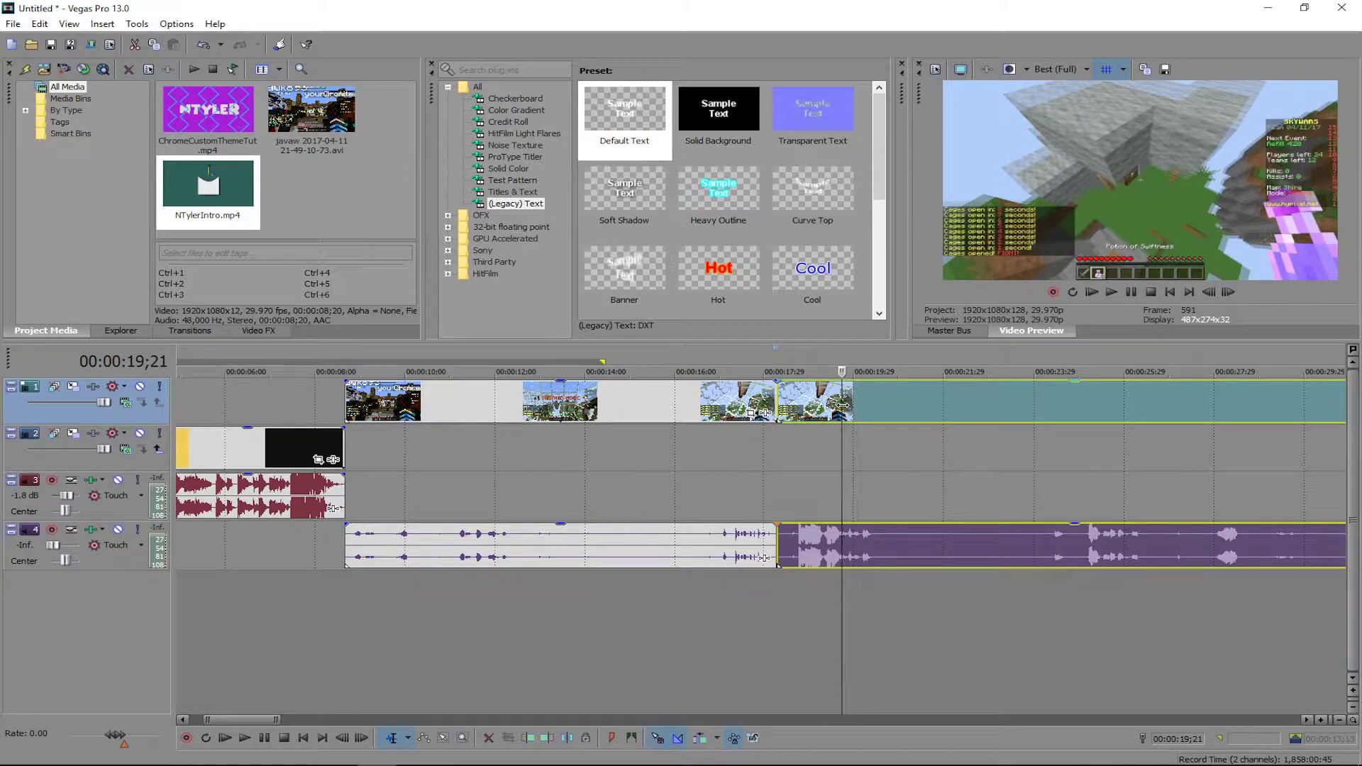
pyautogui.press('s')
# Delete the short gameplay segment between the two splits and move the remaining clip back to close the gap.
pyautogui.moveTo(816, 399)
pyautogui.mouseDown()
pyautogui.moveTo(814, 453)
pyautogui.moveTo(812, 414)
pyautogui.mouseUp()
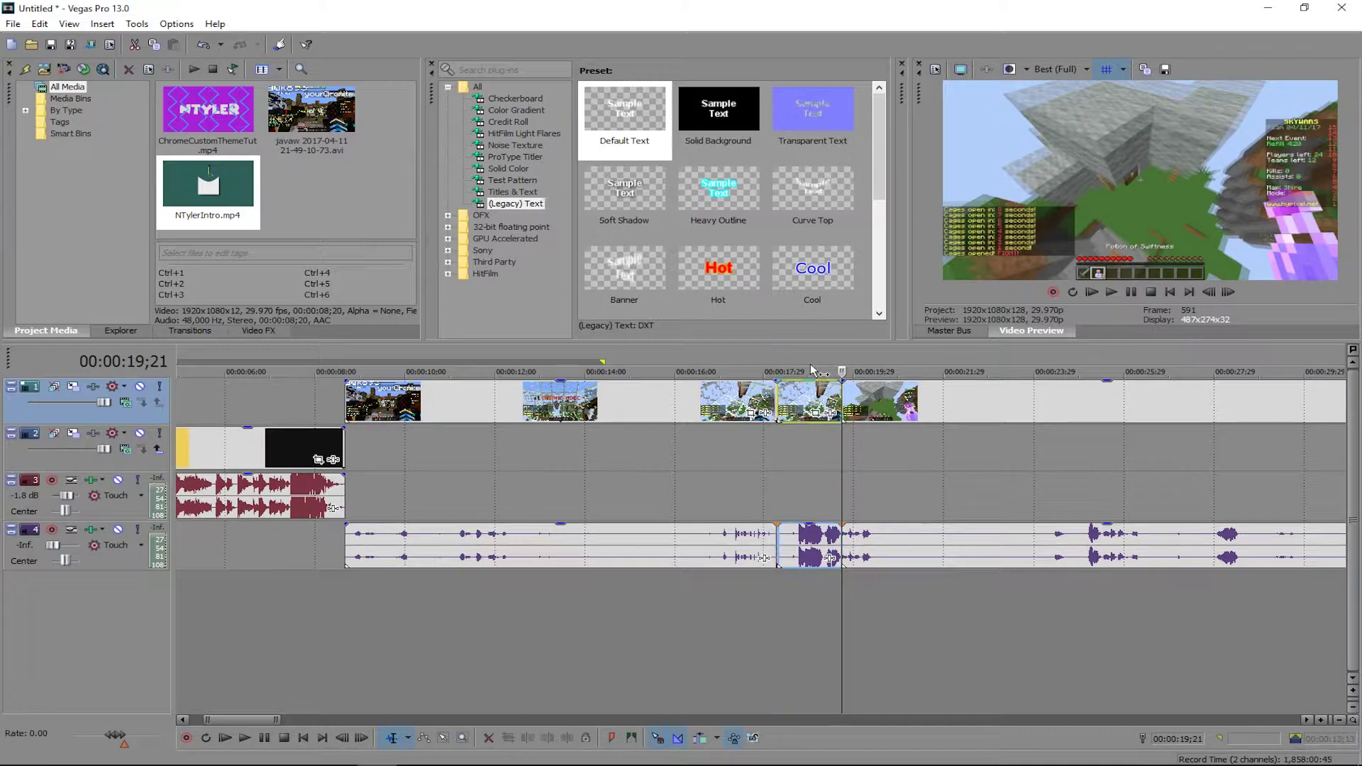
pyautogui.moveTo(841, 469); pyautogui.dragTo(776, 456)
pyautogui.click(812, 390)
pyautogui.press('Delete')
pyautogui.moveTo(810, 450); pyautogui.dragTo(753, 451)
pyautogui.moveTo(876, 417); pyautogui.dragTo(812, 417)
# Play the gameplay across the new cut, starting just before it.
pyautogui.moveTo(753, 458); pyautogui.dragTo(765, 457)
pyautogui.press('space')
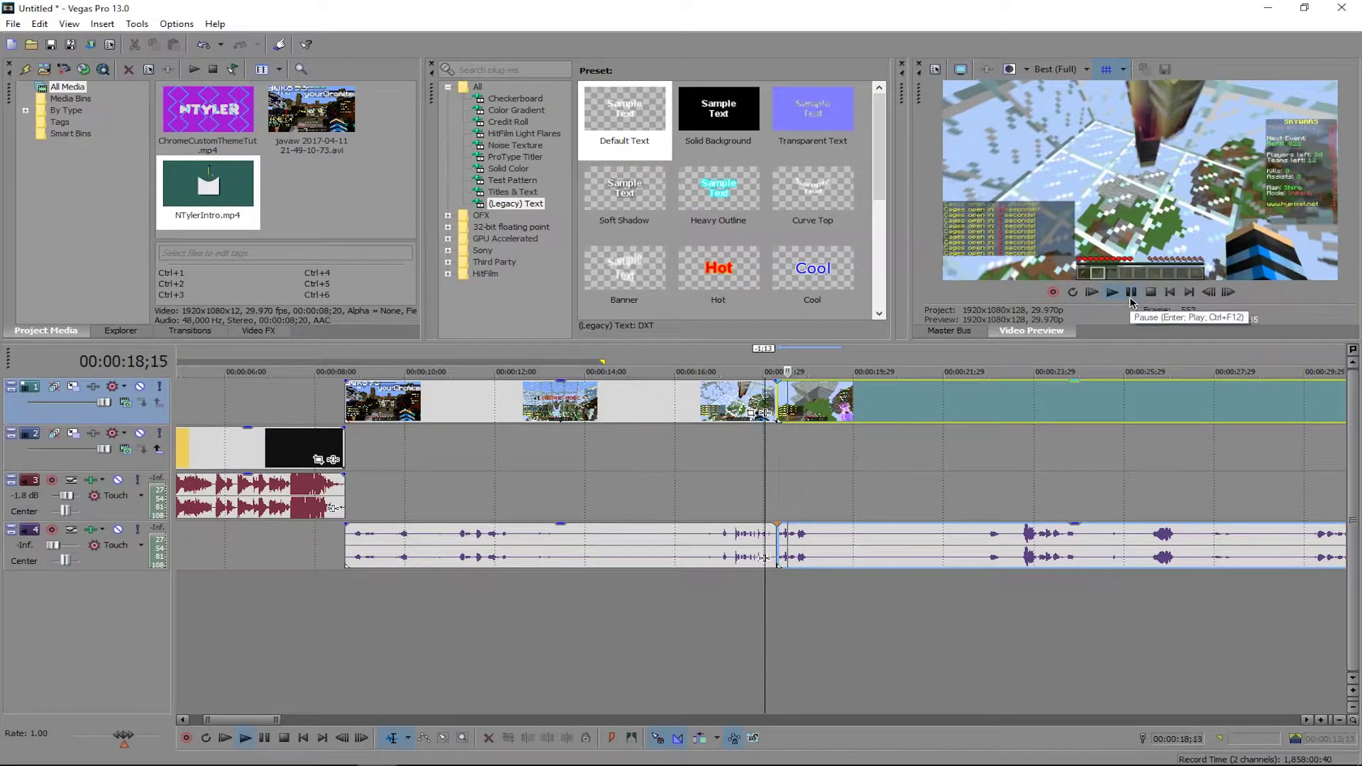
pyautogui.click(1130, 292)
# Set the video preview quality to Draft (Full).
pyautogui.click(1047, 69)
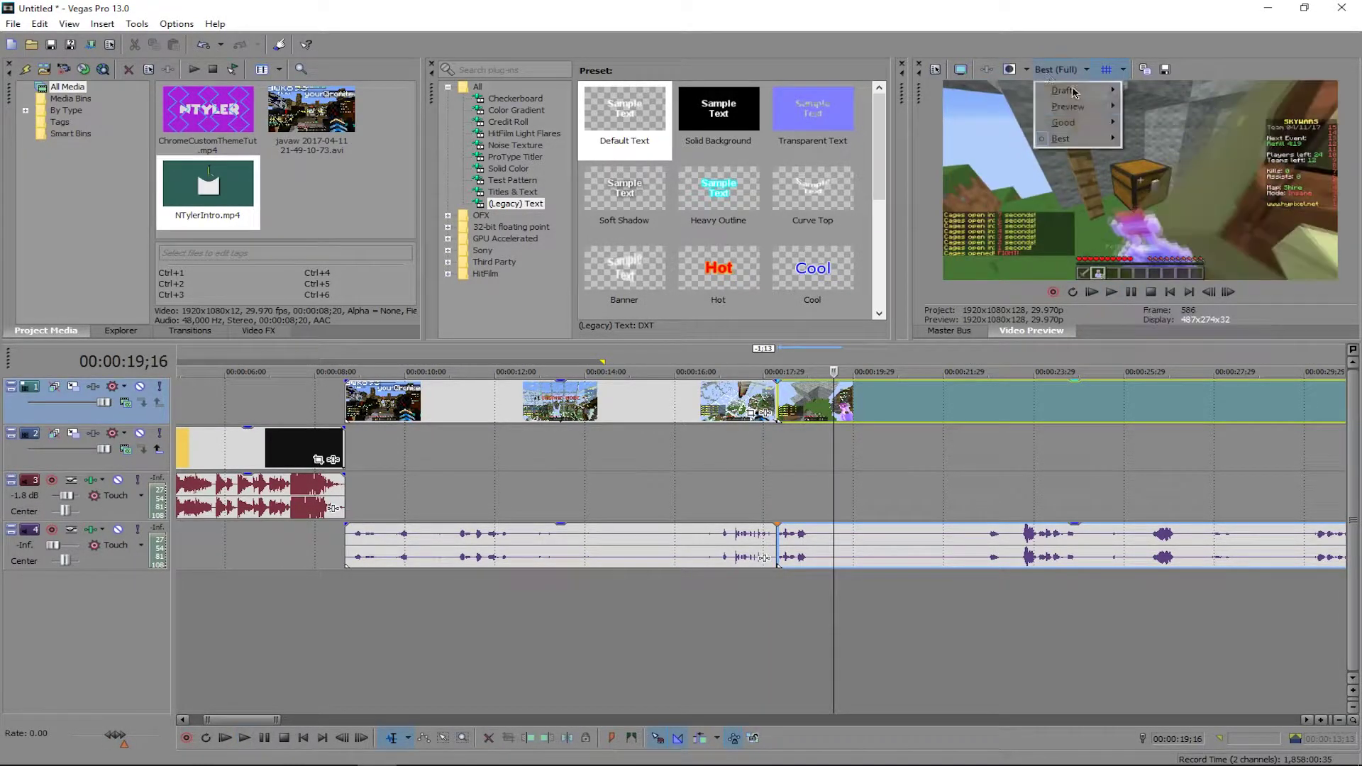
pyautogui.moveTo(1061, 89)
pyautogui.click(1147, 106)
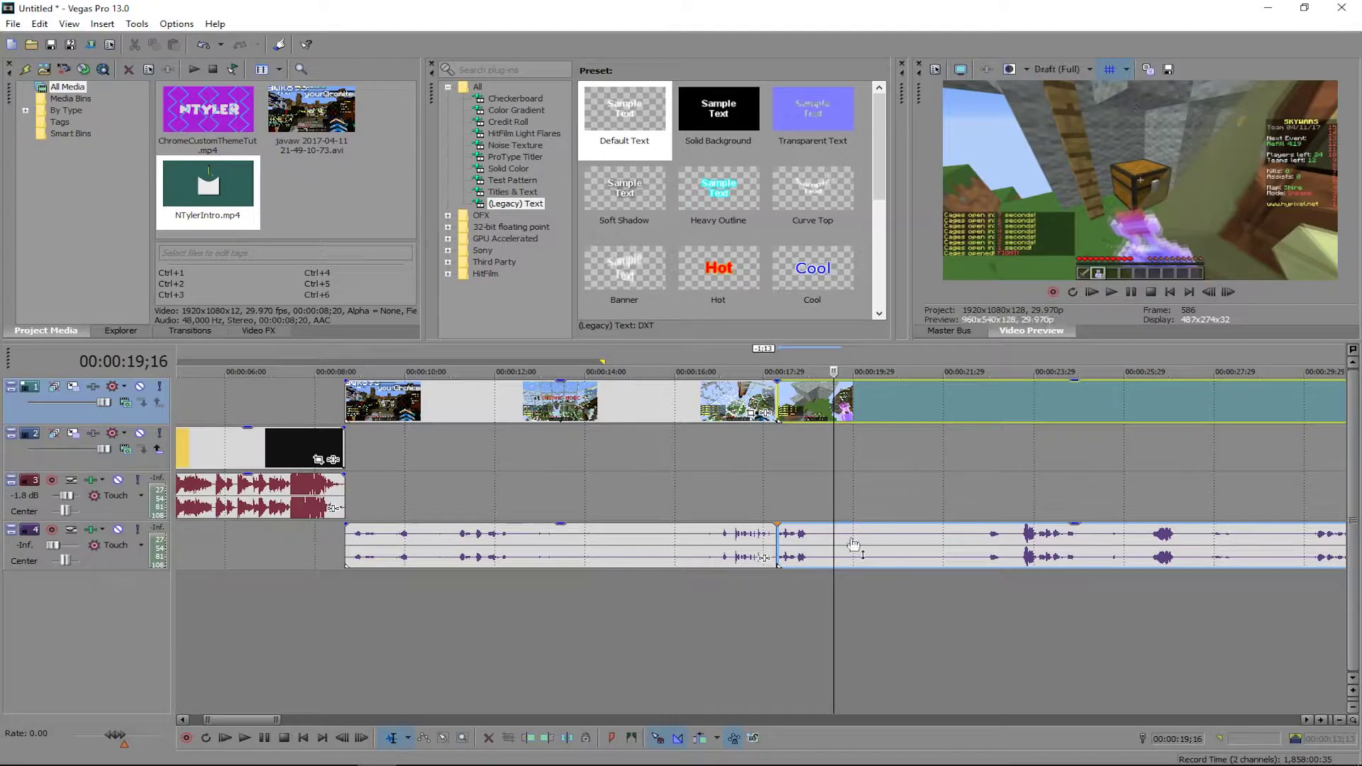
# Set the video preview quality to Draft (Auto) and replay the gameplay from just before the cut.
pyautogui.moveTo(834, 461); pyautogui.dragTo(759, 461)
pyautogui.click(1057, 69)
pyautogui.moveTo(1084, 96)
pyautogui.click(1146, 90)
pyautogui.click(1134, 293)
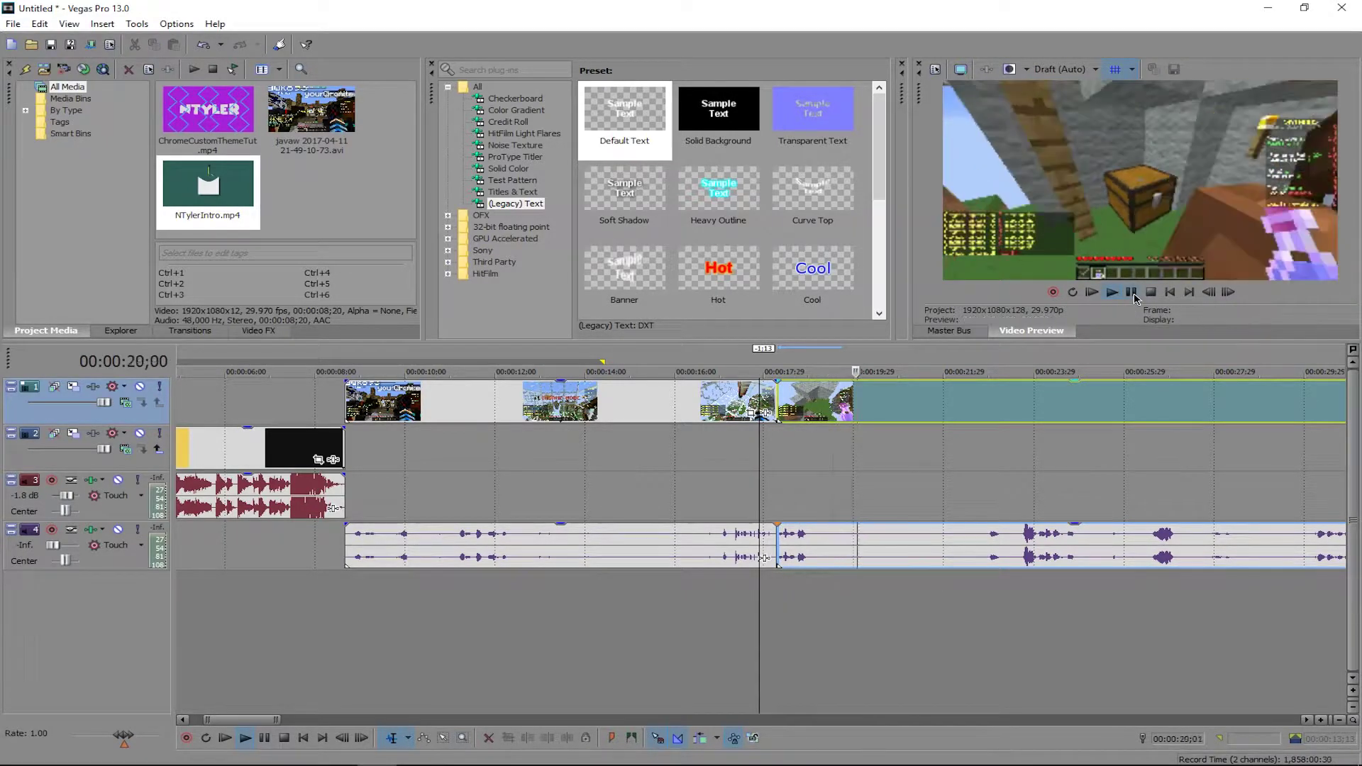
# Stop playback, return the playhead to the start of the gameplay, and insert a new video track above it.
pyautogui.click(1132, 292)
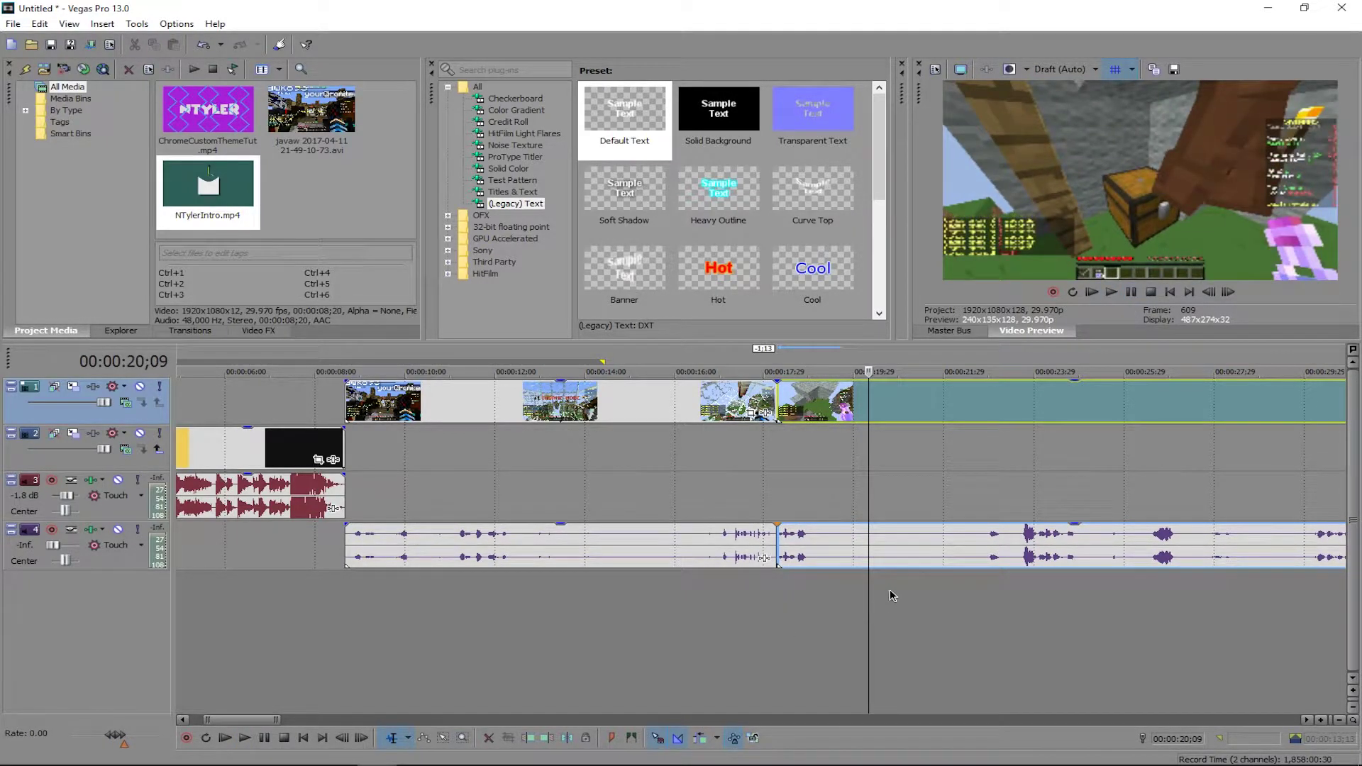
pyautogui.moveTo(867, 613); pyautogui.dragTo(350, 580)
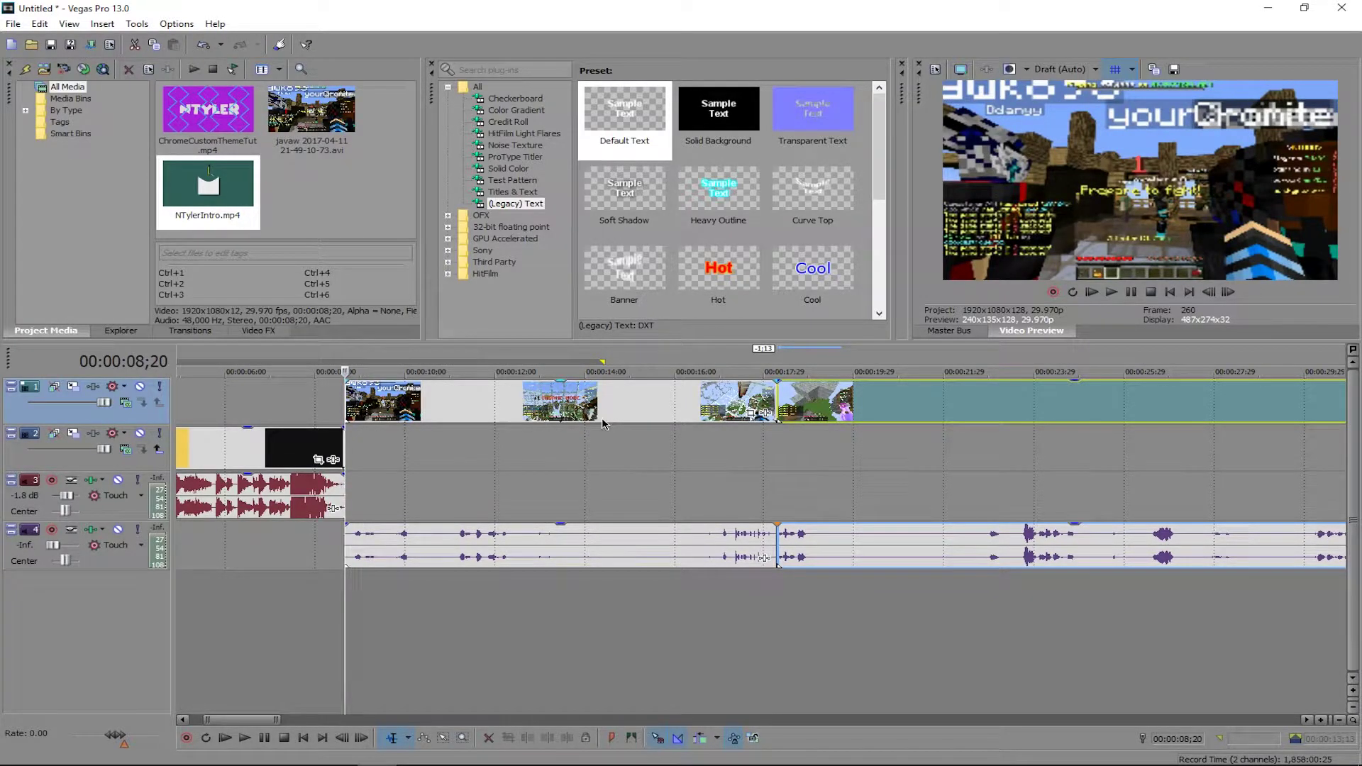
pyautogui.hotkey('ctrl', 'shift', 'q')
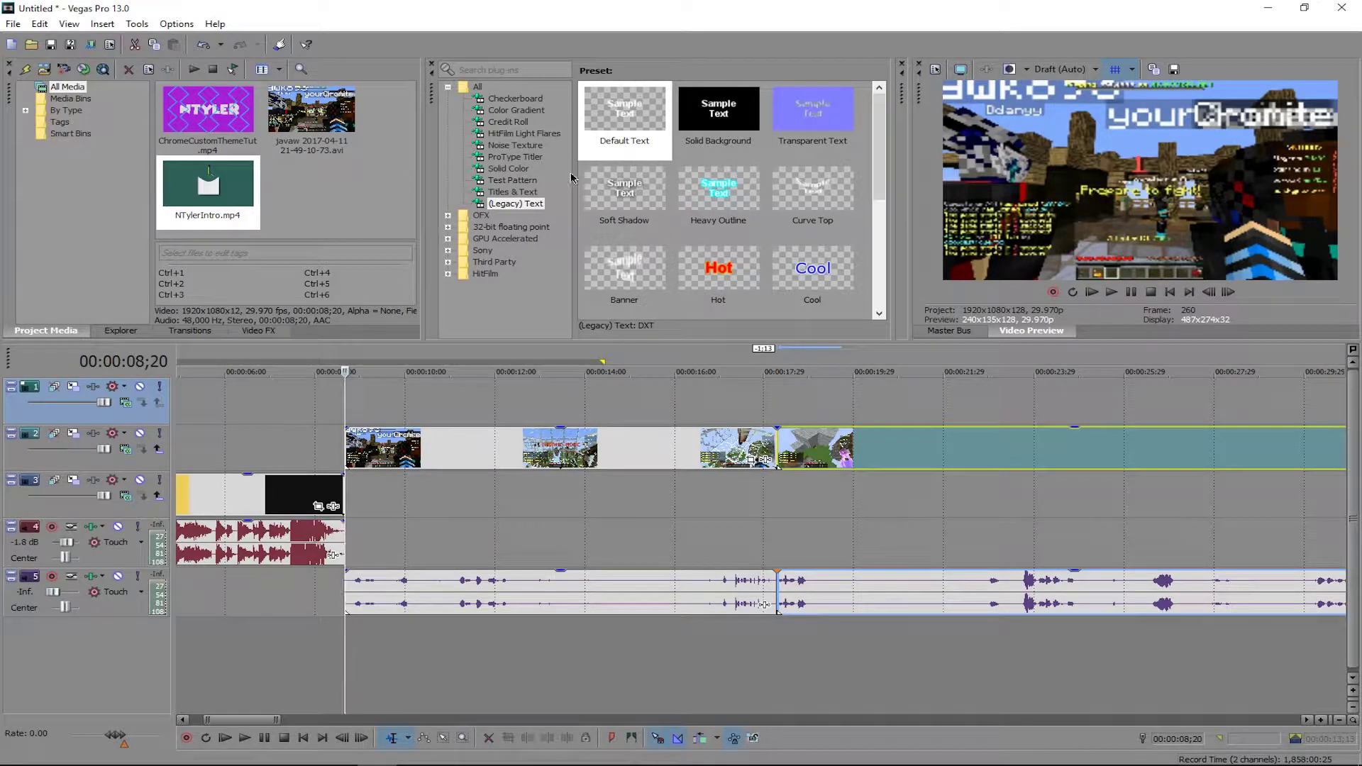
# Add the Fly In preset from Titles & Text to the new video track at the start of the gameplay.
pyautogui.click(520, 205)
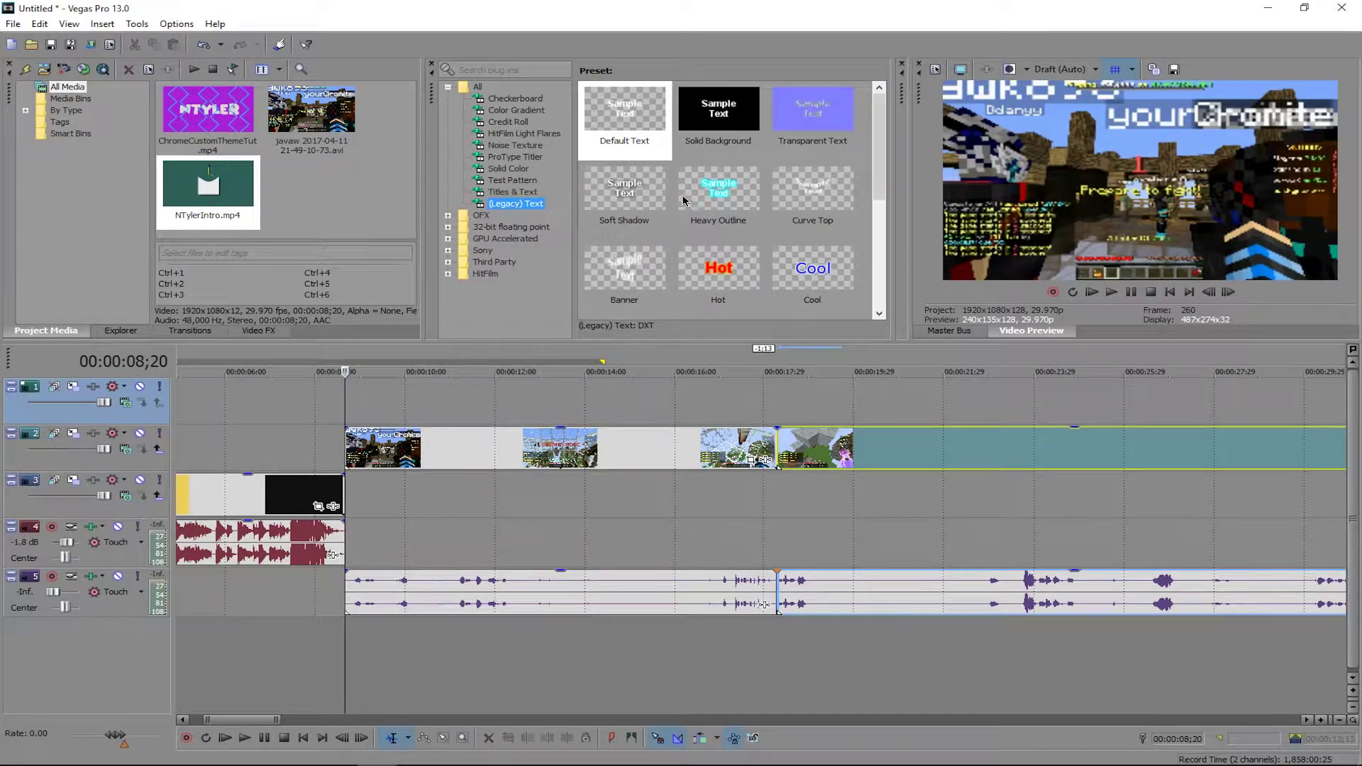
pyautogui.scroll(-5, 666, 185)
pyautogui.scroll(5, 727, 234)
pyautogui.click(520, 194)
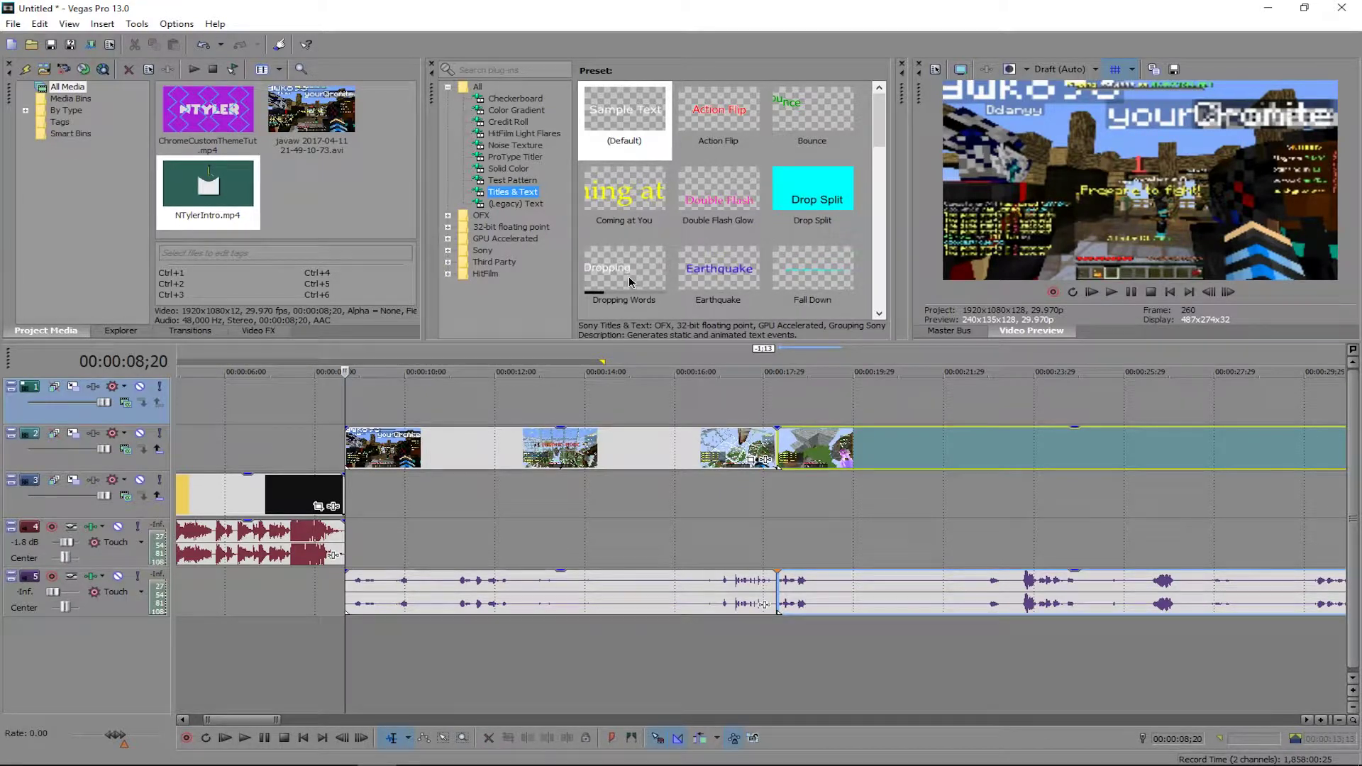
pyautogui.scroll(-2, 806, 268)
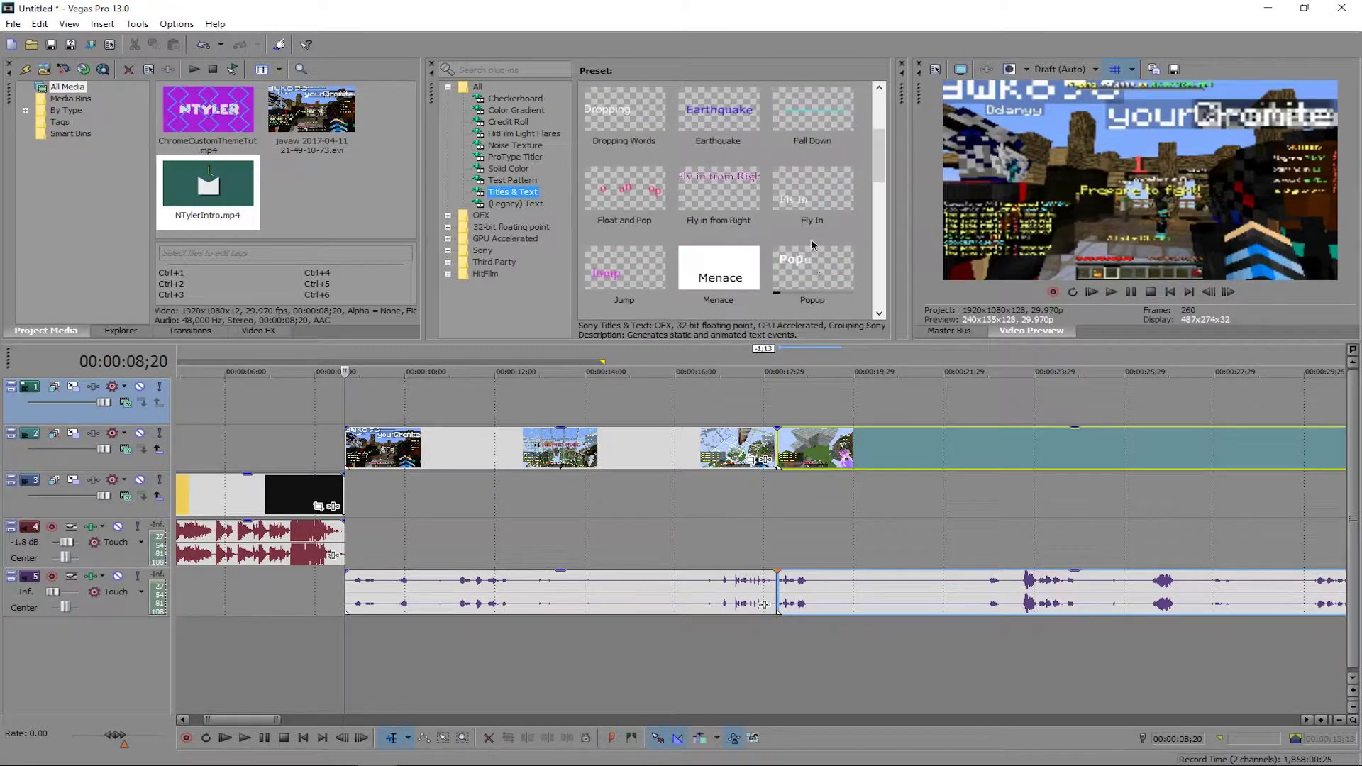
pyautogui.moveTo(806, 199); pyautogui.dragTo(376, 412)
pyautogui.moveTo(807, 217); pyautogui.dragTo(598, 288)
pyautogui.moveTo(391, 396); pyautogui.dragTo(356, 397)
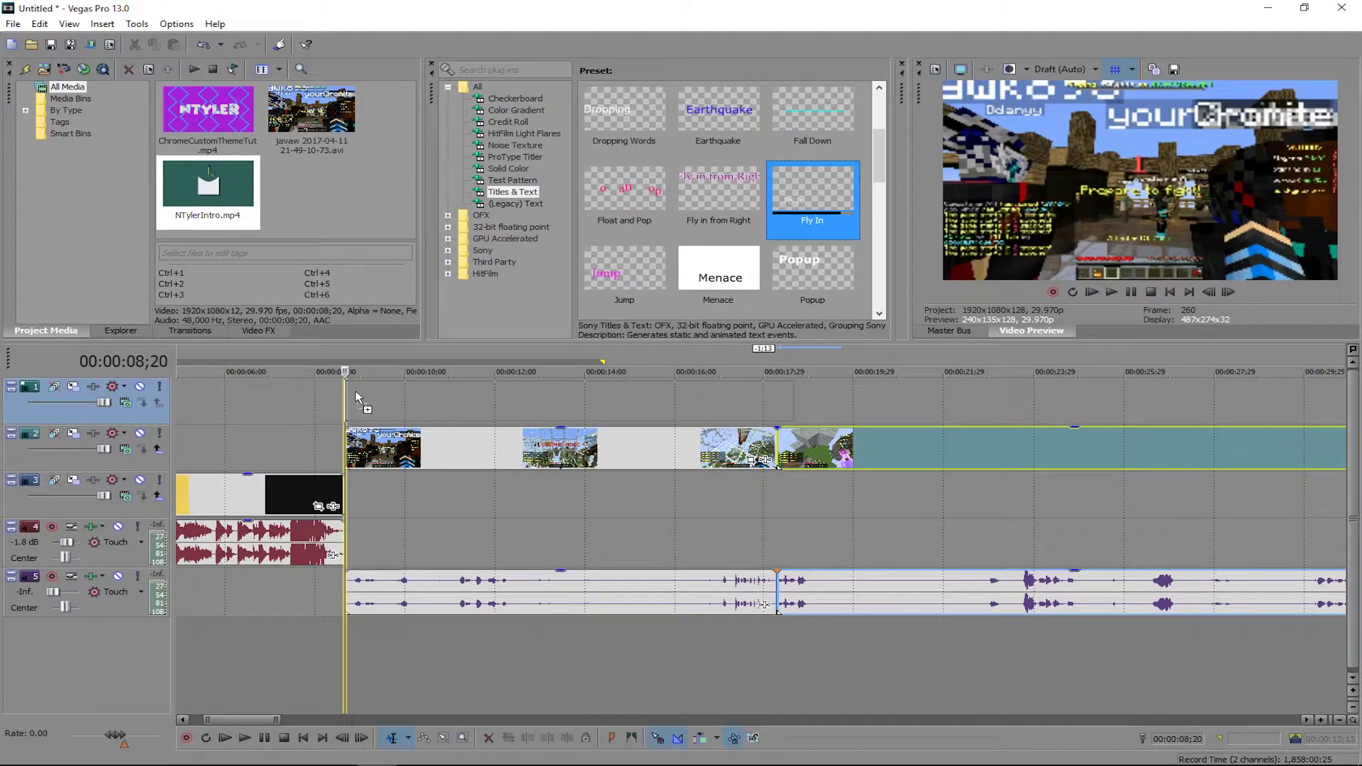
pyautogui.moveTo(706, 470); pyautogui.dragTo(674, 416)
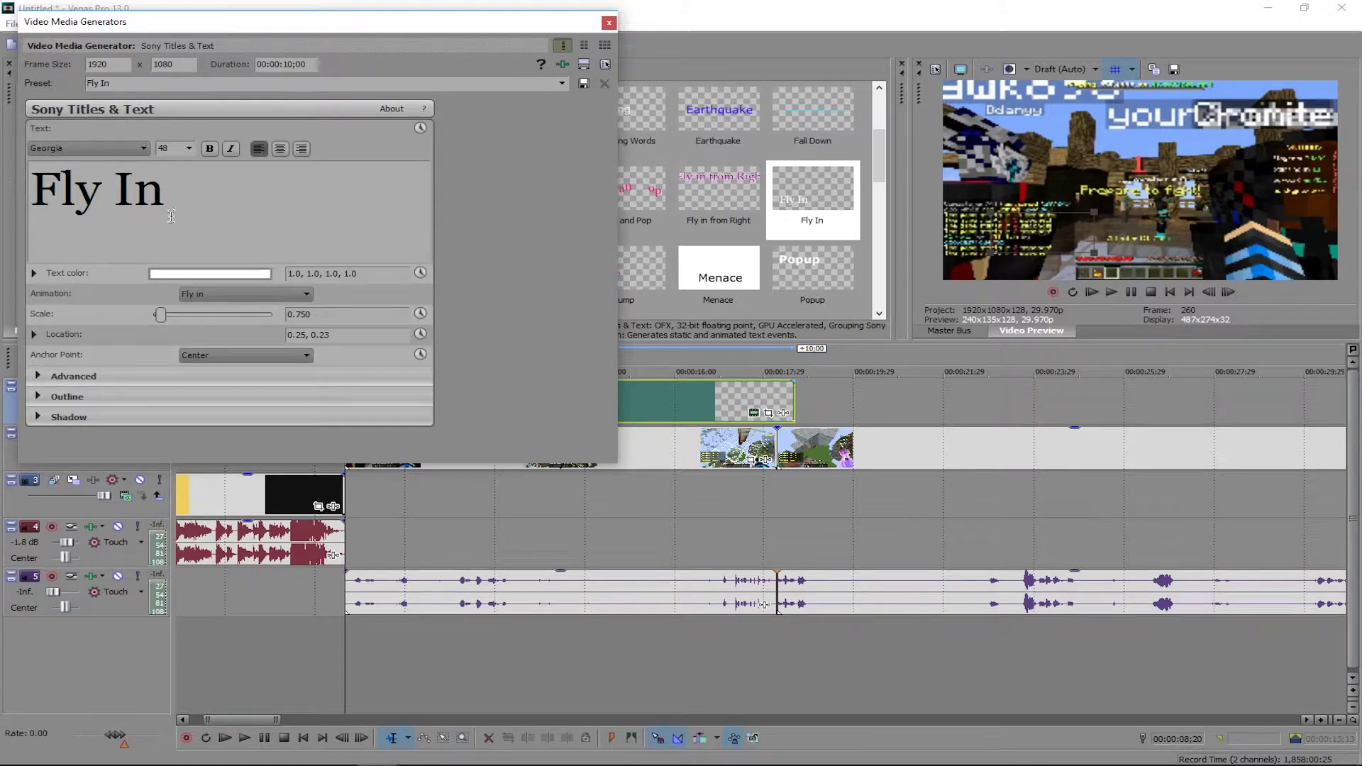
# Replace the title's text with "Minecraft Skywars" and shift it in the preview to location 0.44, 0.22.
pyautogui.moveTo(171, 217); pyautogui.dragTo(2, 192)
pyautogui.press('Delete')
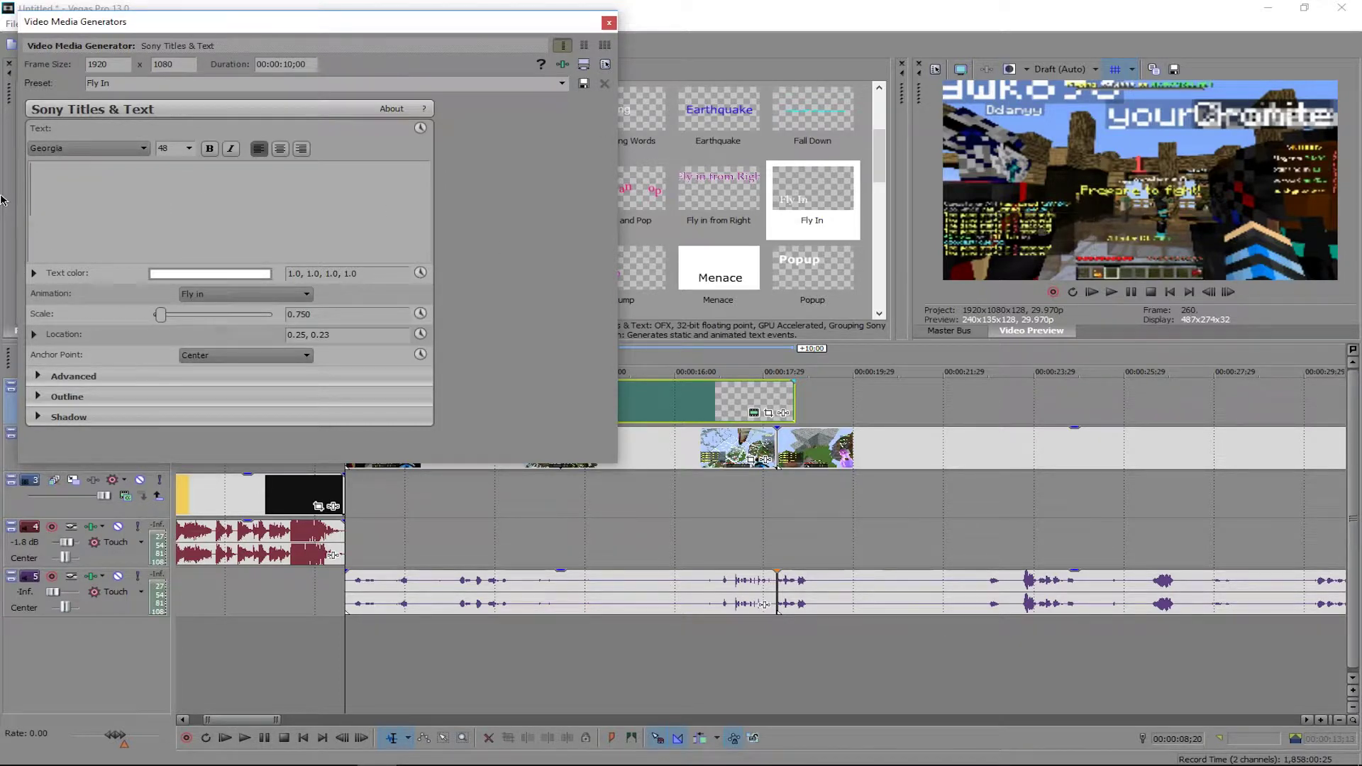
pyautogui.write('Minecraf')
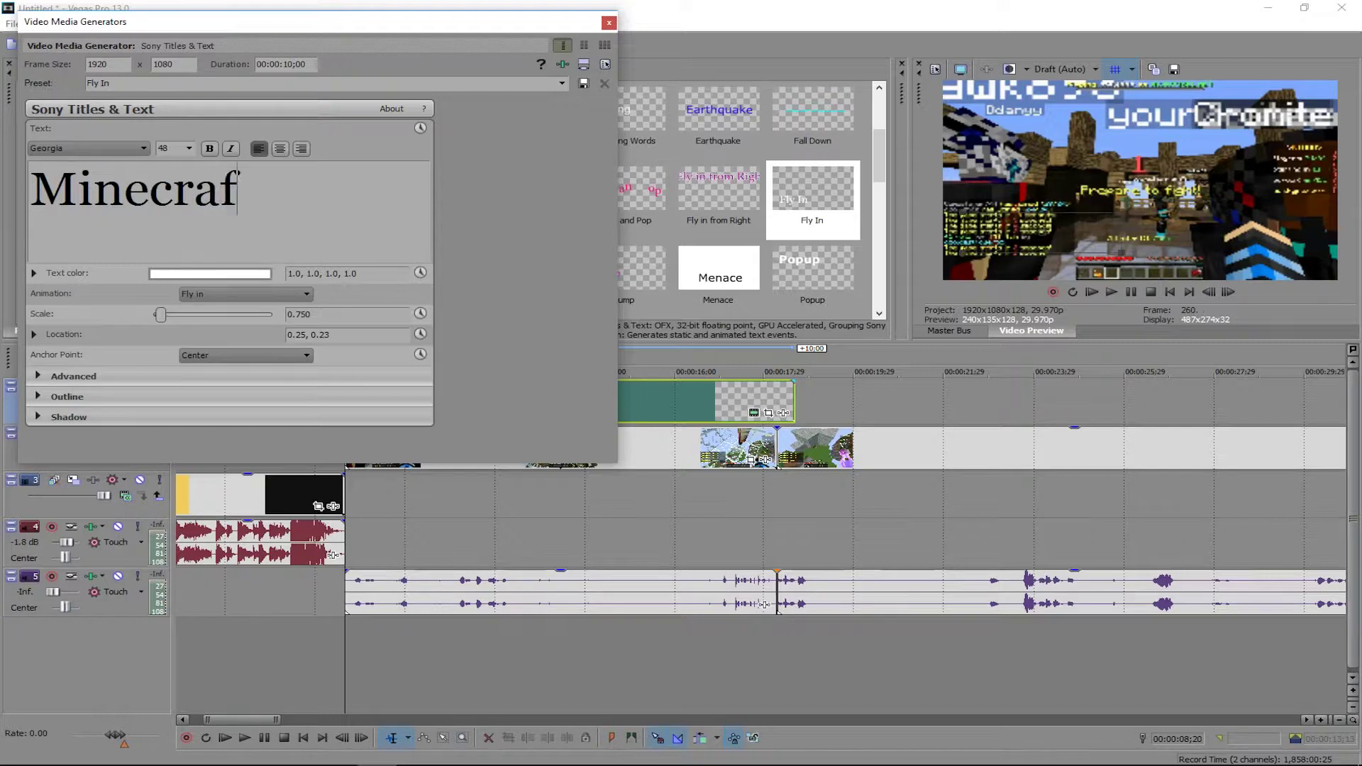
pyautogui.write('t Skywars')
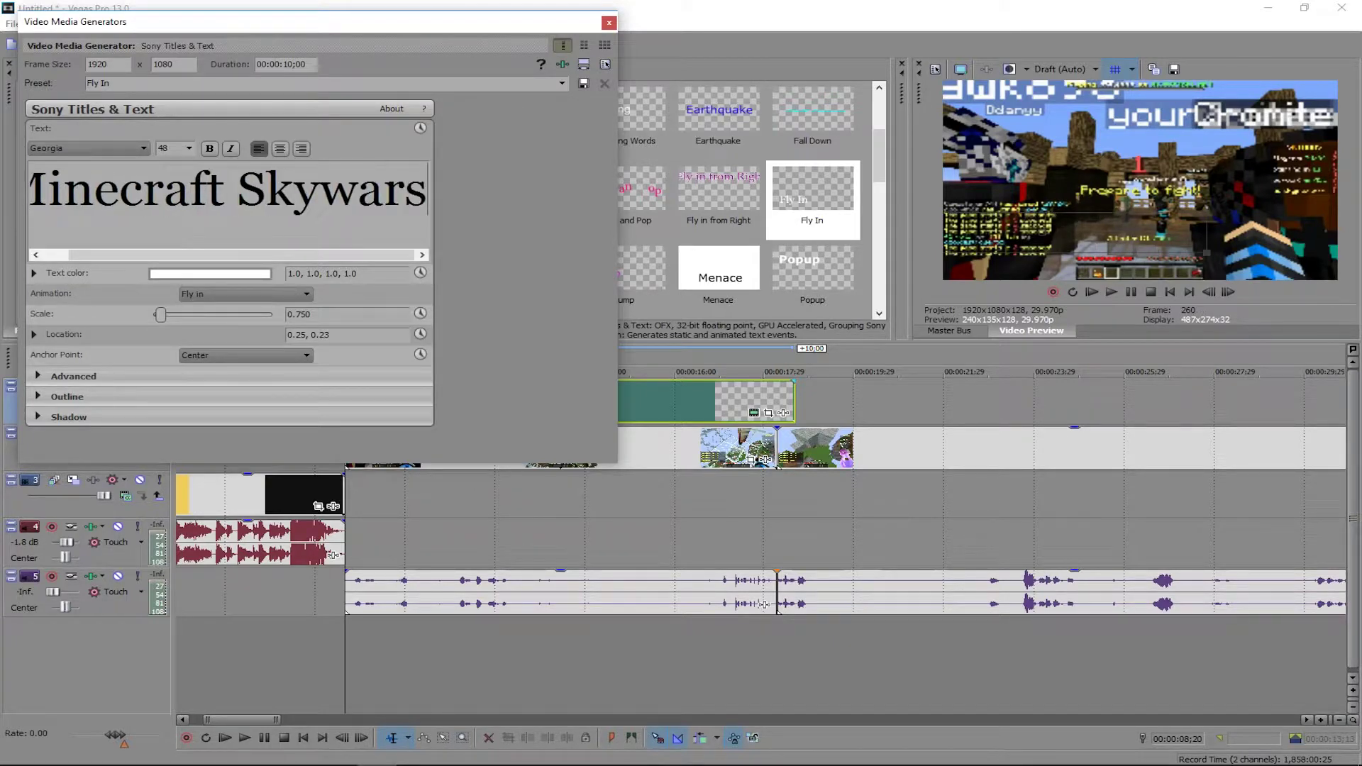
pyautogui.moveTo(1076, 220); pyautogui.dragTo(1153, 226)
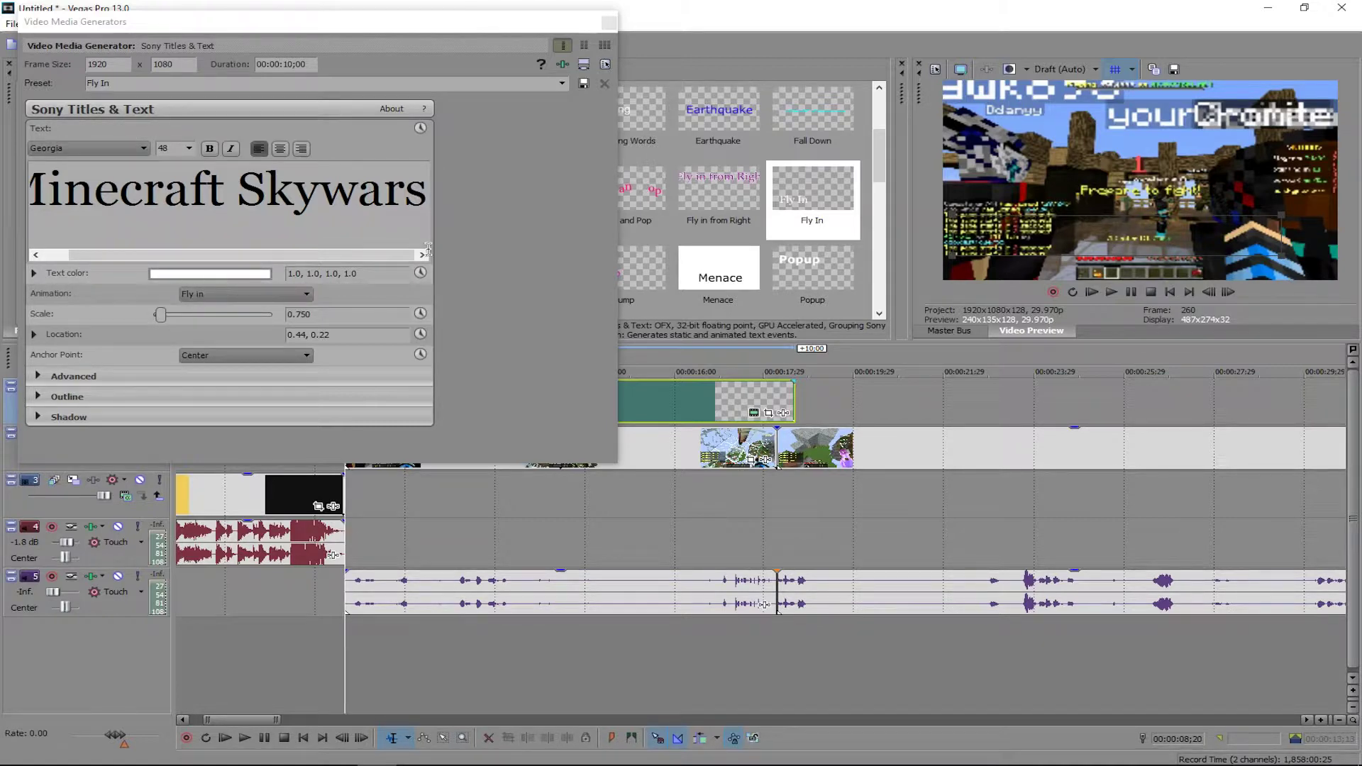
# Change the font of the whole "Minecraft Skywars" title to Impact.
pyautogui.moveTo(427, 188); pyautogui.dragTo(2, 175)
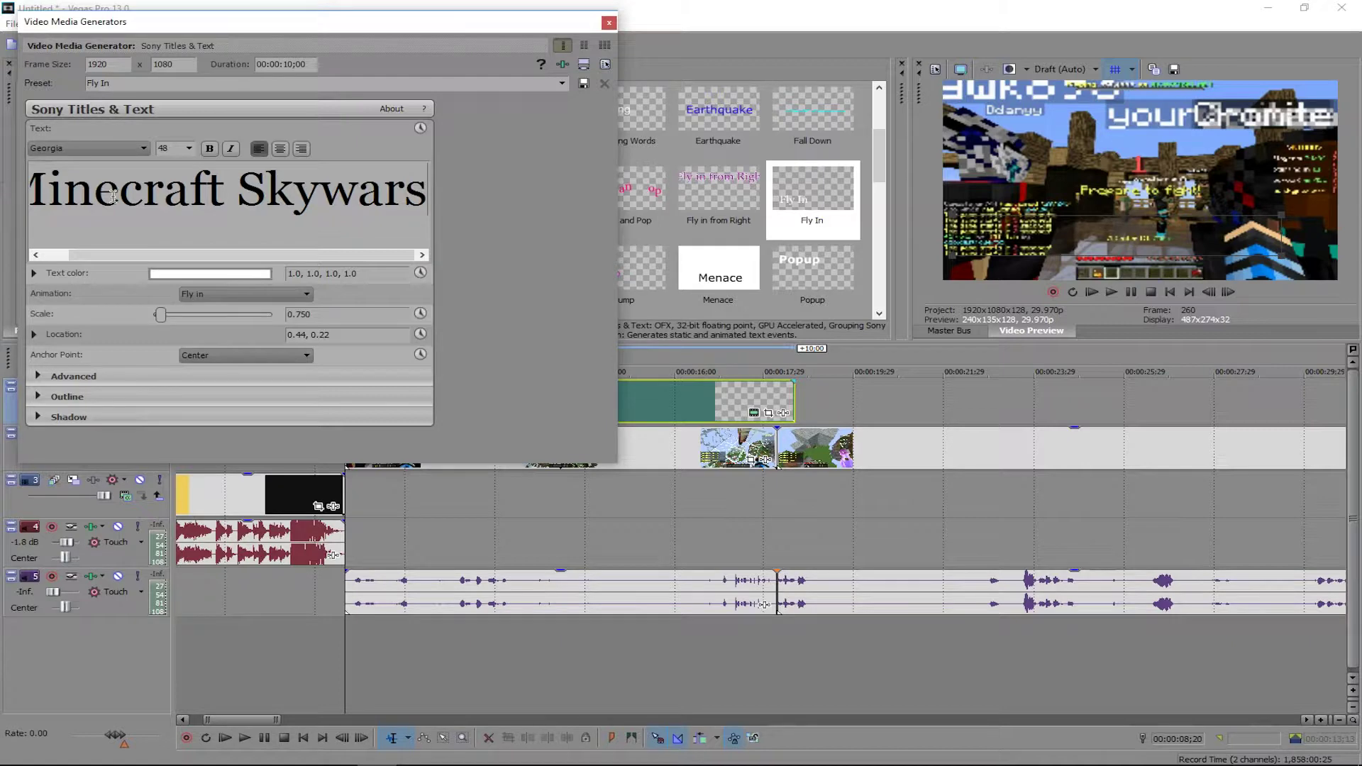
pyautogui.hotkey('ctrl', 'a')
pyautogui.click(133, 148)
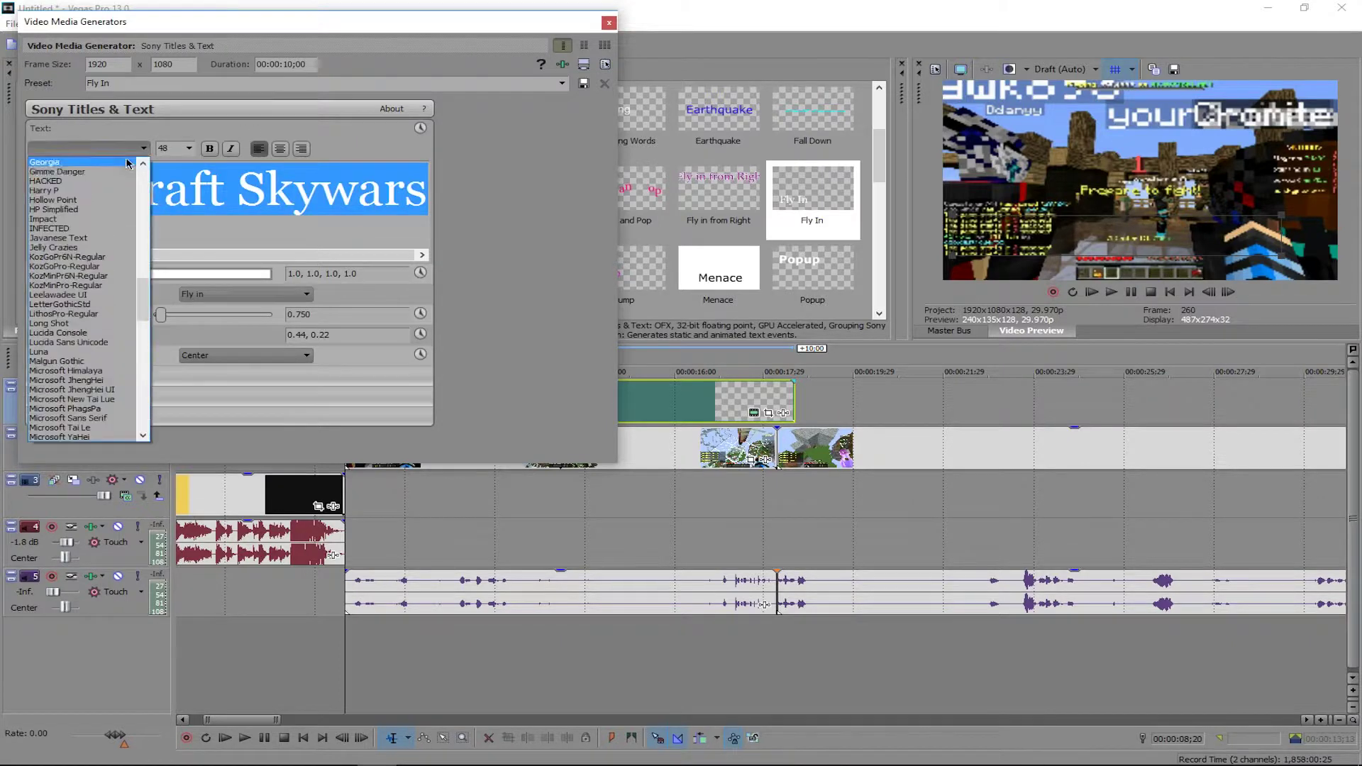
pyautogui.click(58, 219)
pyautogui.click(423, 199)
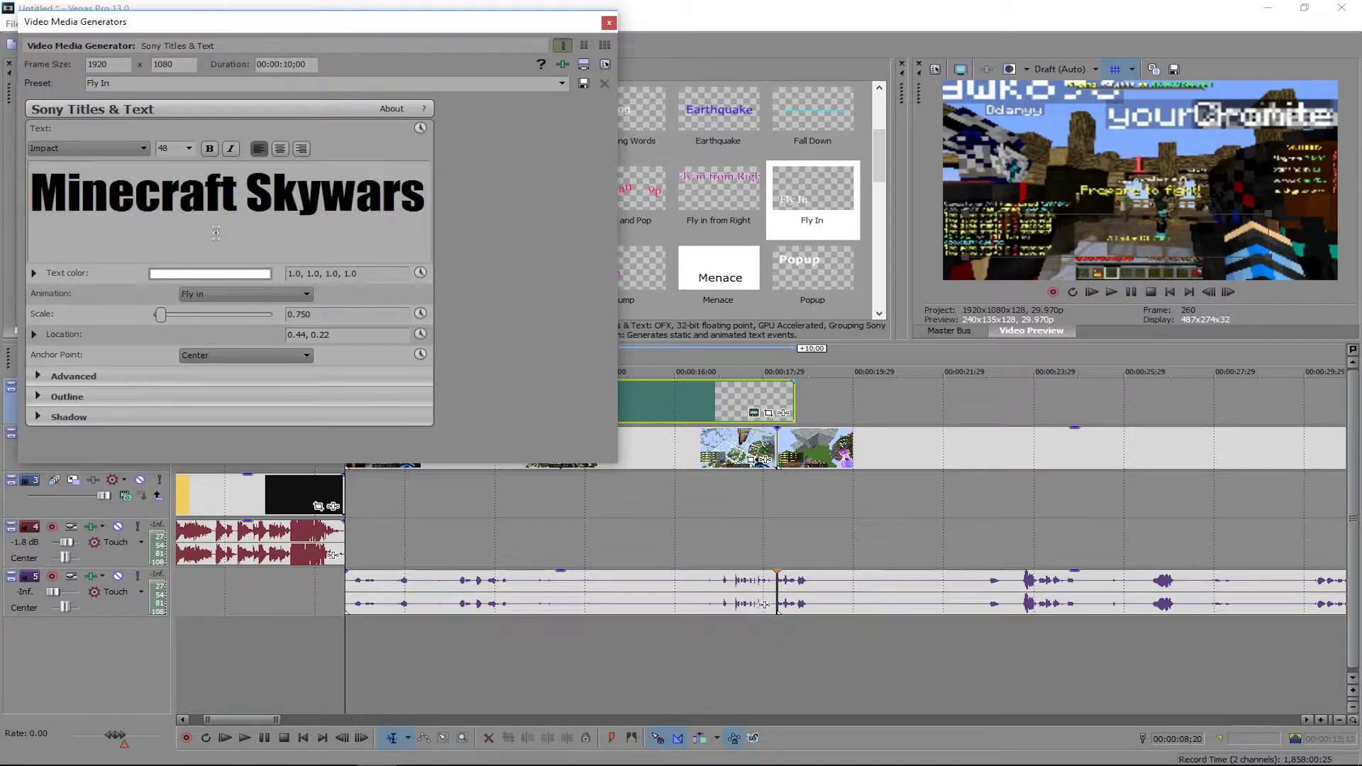
# Set the title's text color to pink (1.0, 0.24, 0.87, 1.0) and close its media generator settings.
pyautogui.click(179, 274)
pyautogui.click(111, 327)
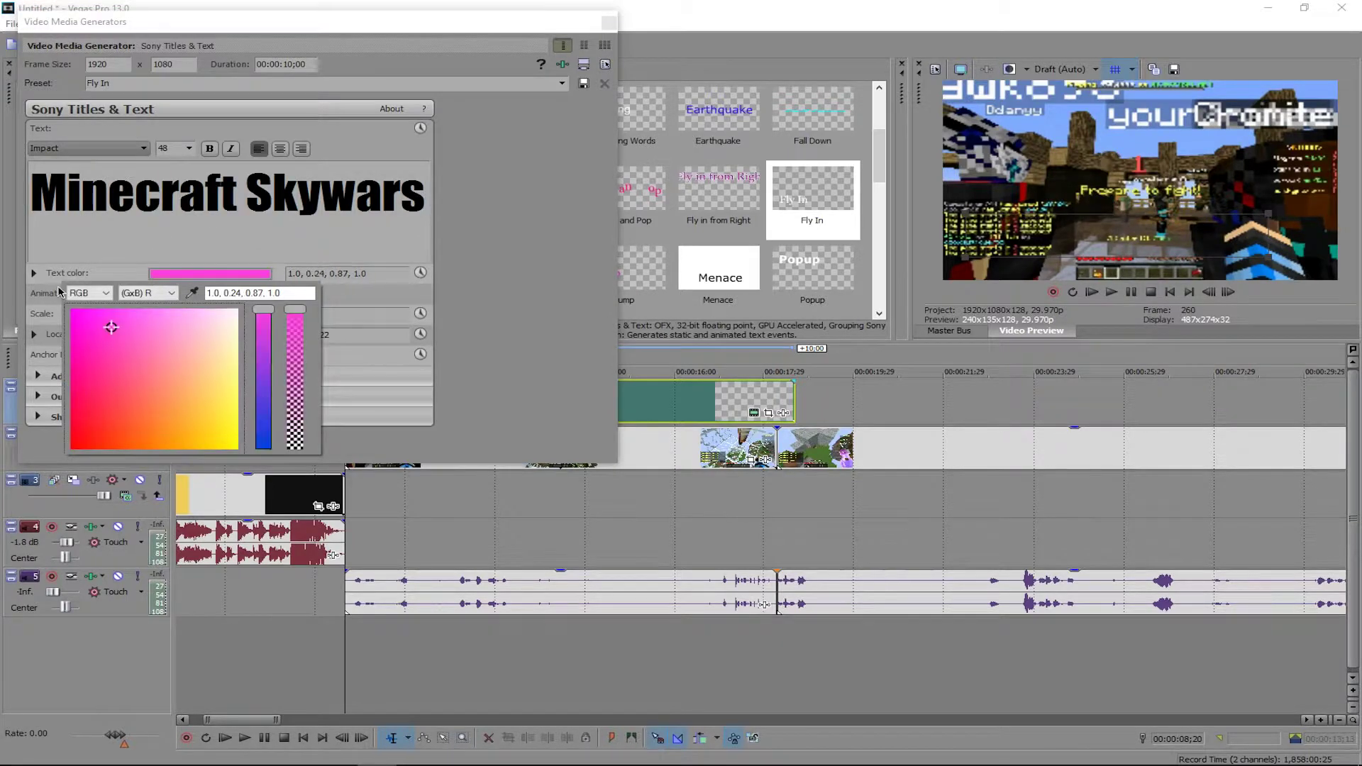
pyautogui.click(333, 242)
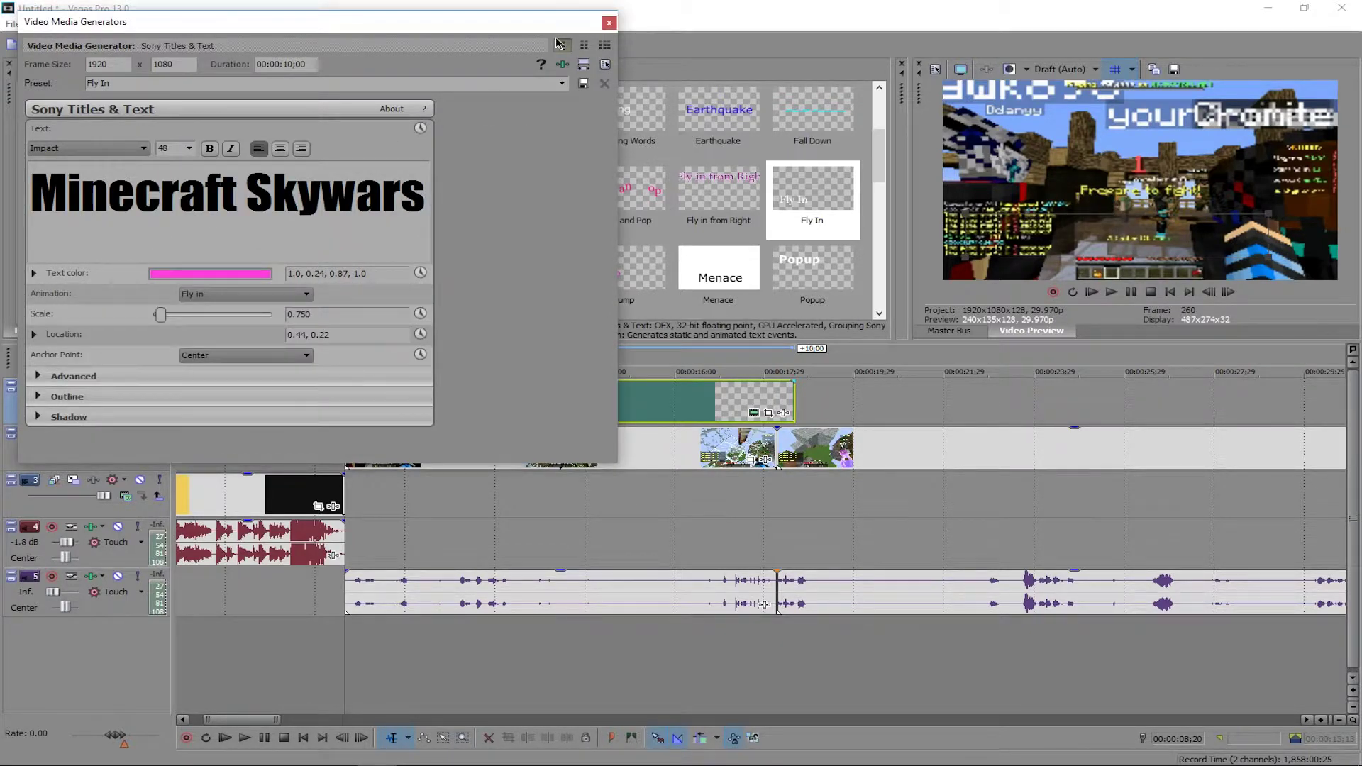
pyautogui.click(610, 23)
# Play the animated title over the gameplay and return the playhead to the title's start.
pyautogui.click(1134, 292)
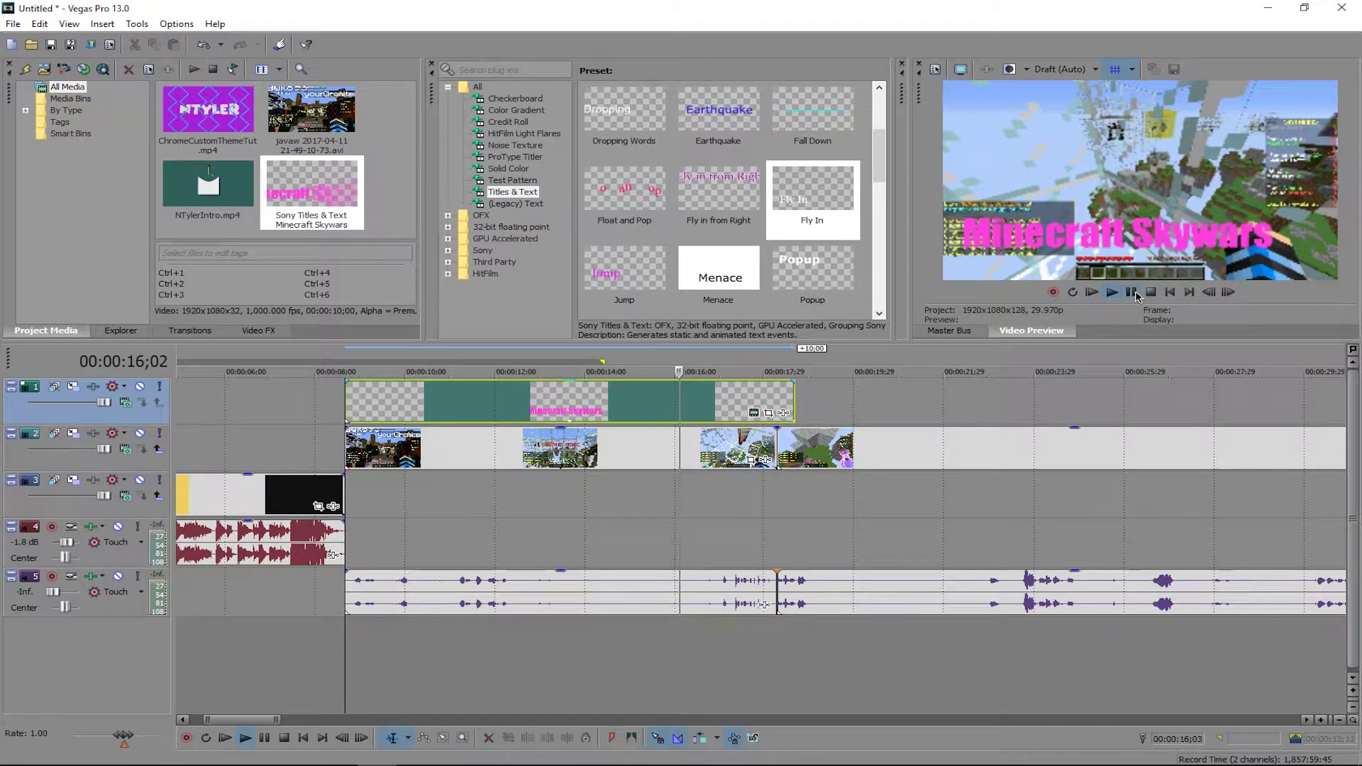
pyautogui.click(1133, 293)
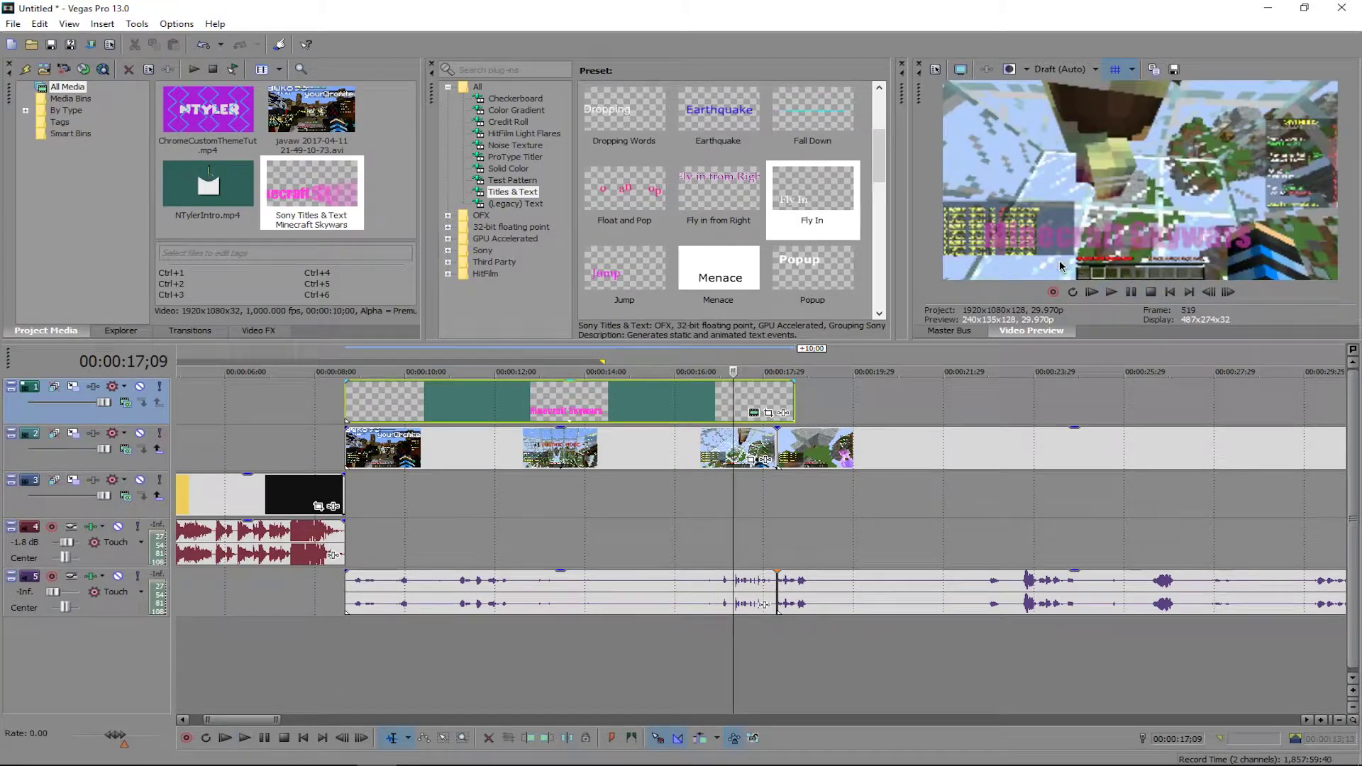
pyautogui.moveTo(731, 501); pyautogui.dragTo(348, 479)
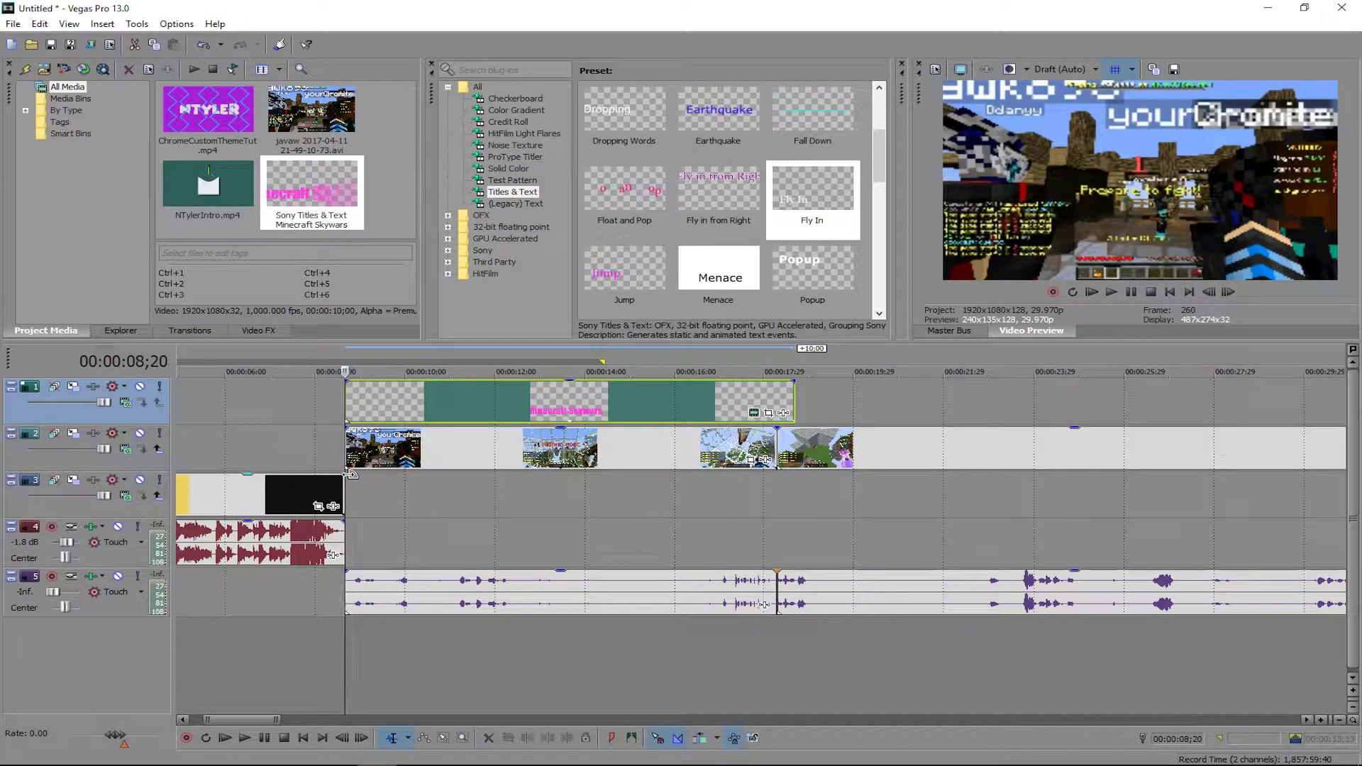
# Insert another video track and add the Heavy Outline preset from (Legacy) Text to it at the gameplay's start.
pyautogui.hotkey('ctrl', 'shift', 'q')
pyautogui.click(518, 205)
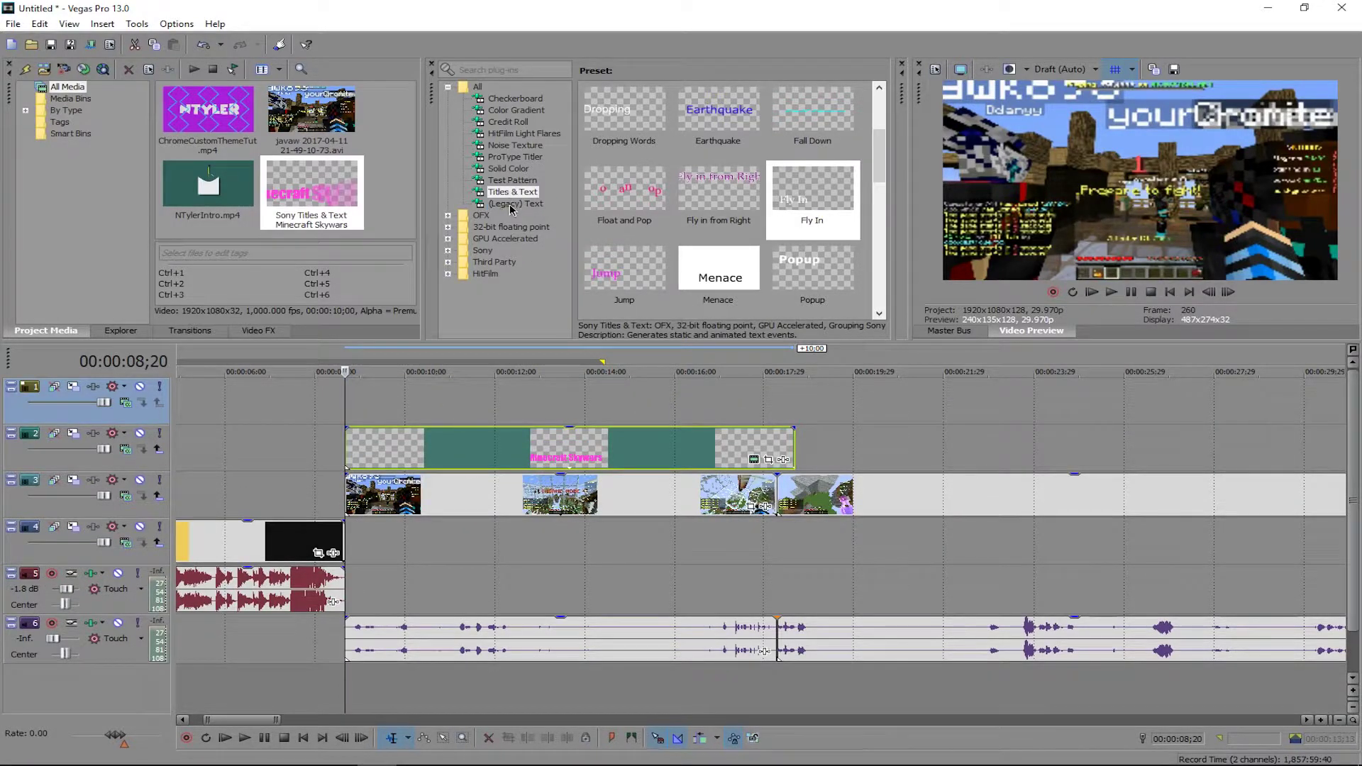
pyautogui.click(709, 186)
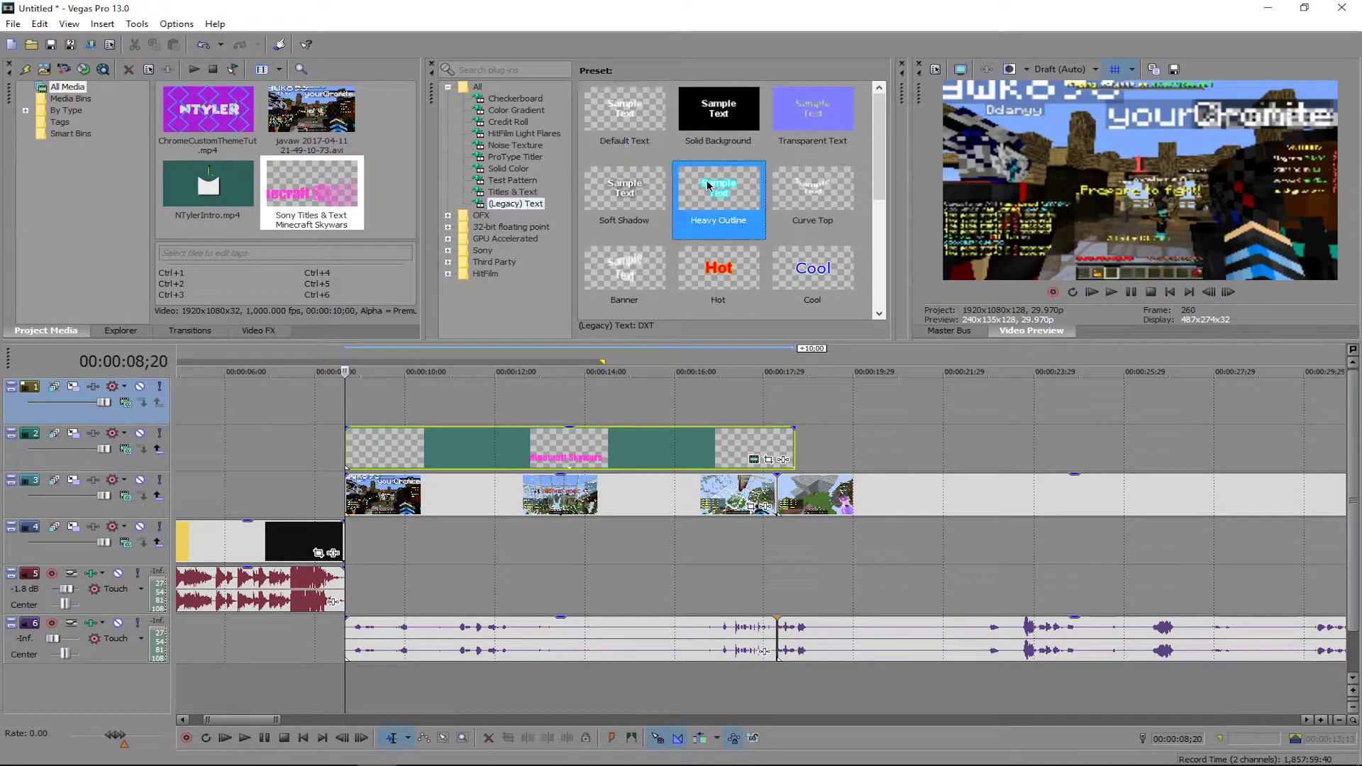
pyautogui.moveTo(368, 399); pyautogui.dragTo(1021, 54)
pyautogui.click(633, 201)
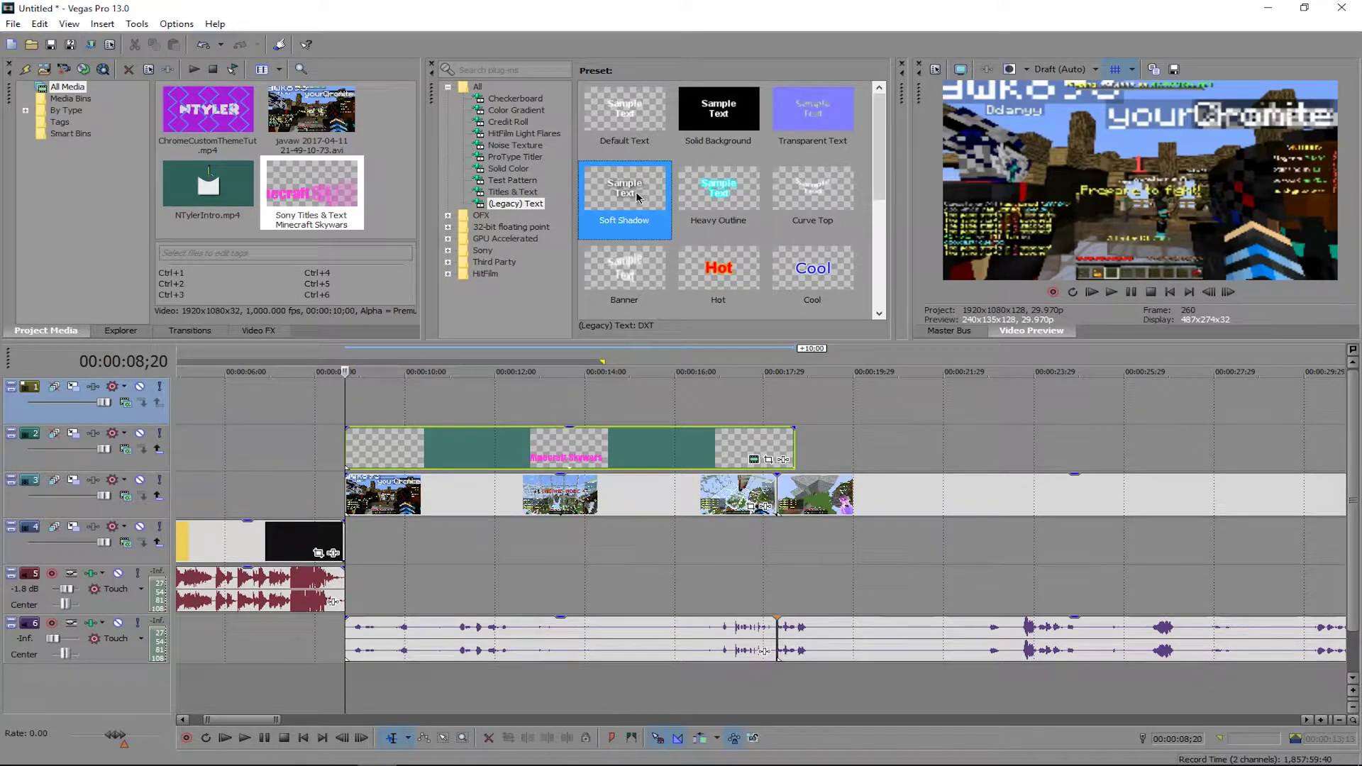
pyautogui.click(701, 187)
pyautogui.moveTo(418, 384); pyautogui.dragTo(352, 396)
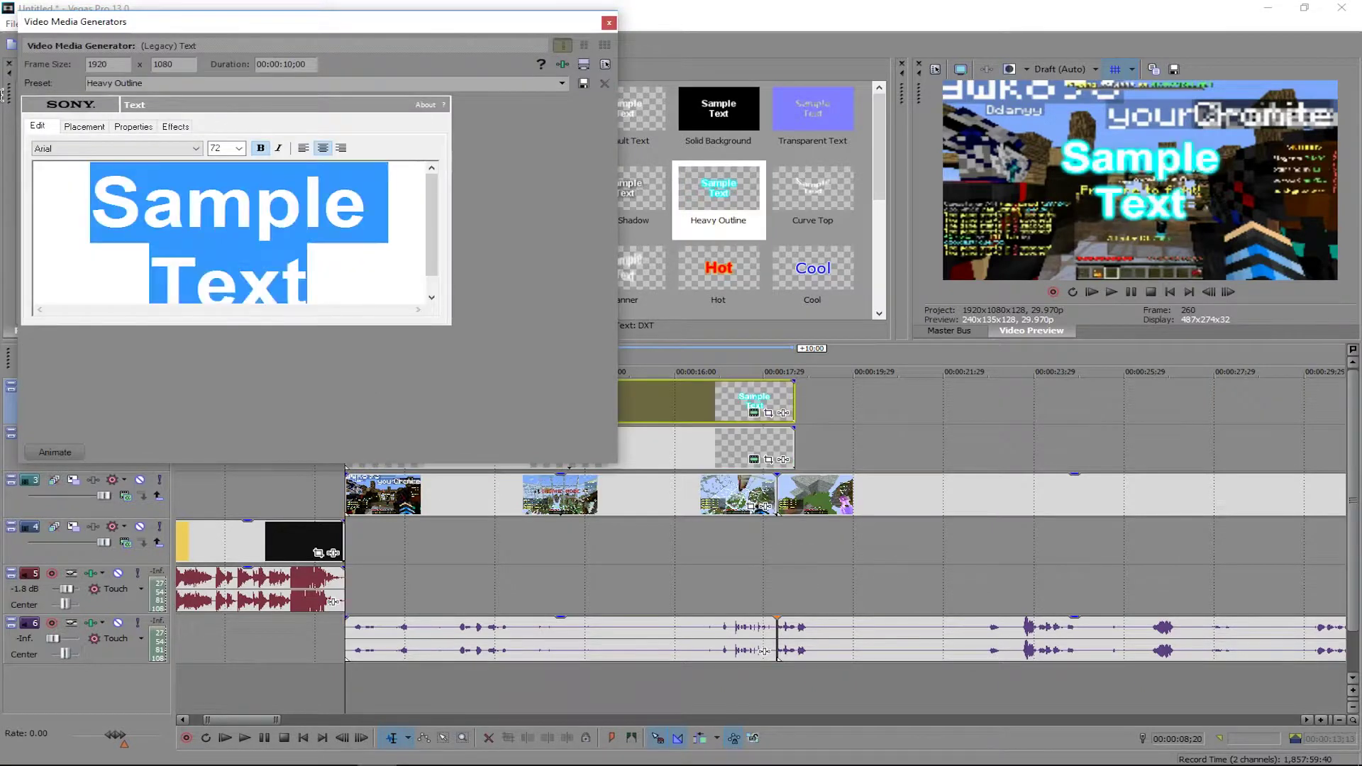
# Replace the sample text with "With" followed by the person's first name.
pyautogui.press('BackSpace')
pyautogui.write('With ')
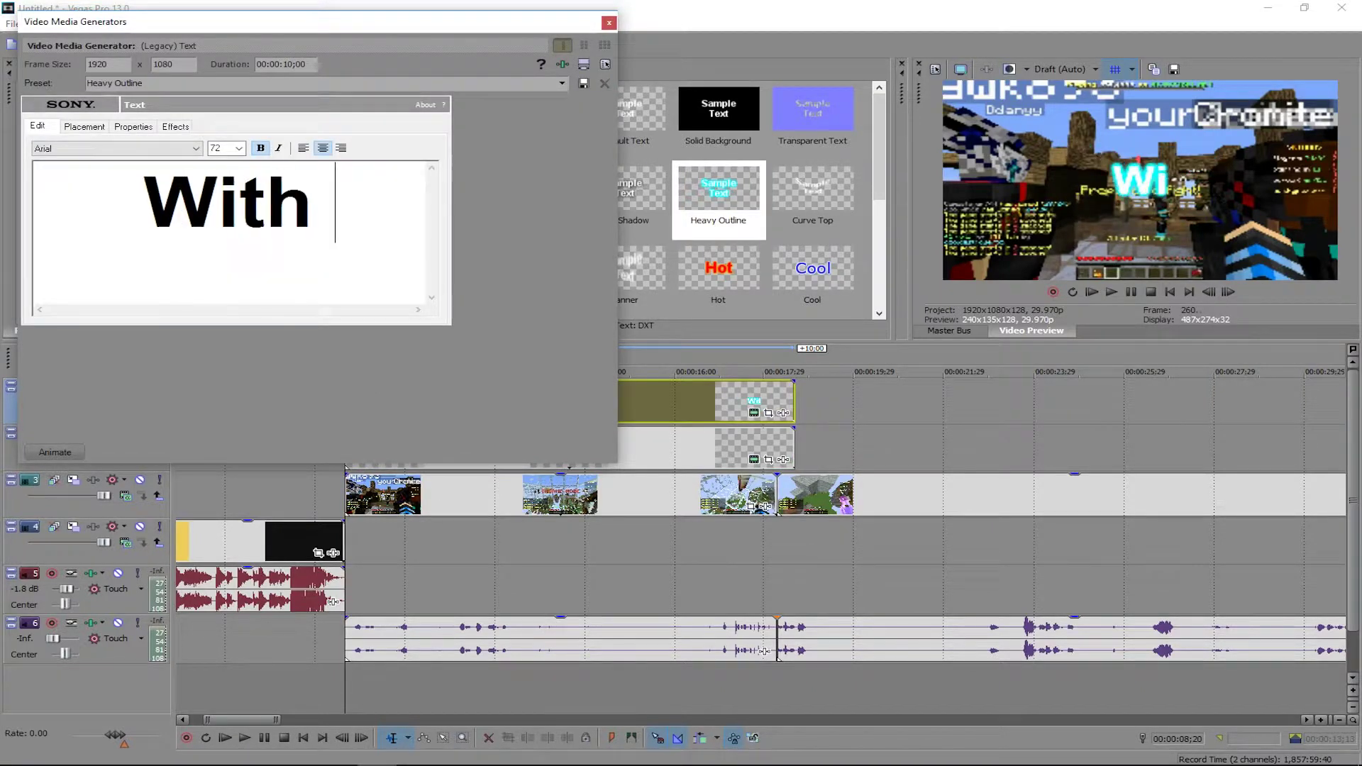
pyautogui.write('Paul')
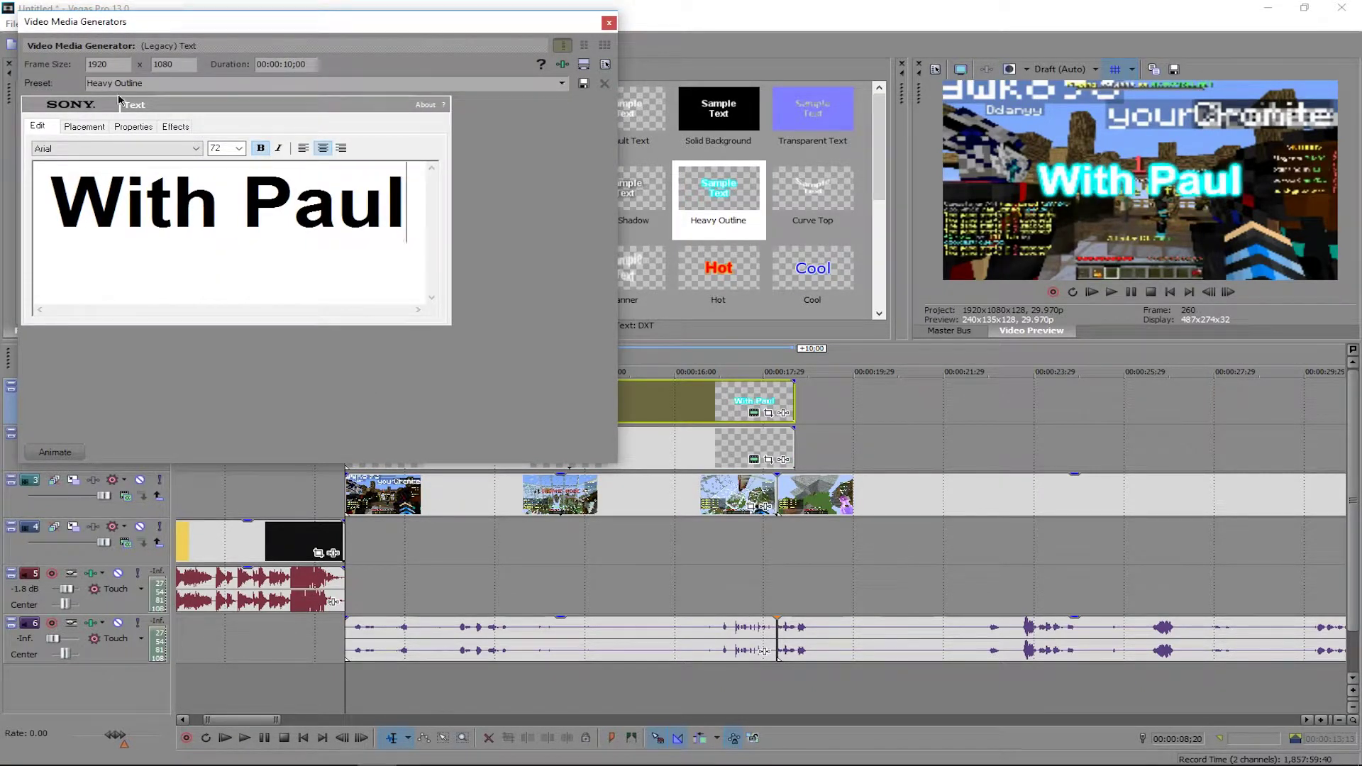
# Change the font of the entire outlined text to Consolas, keeping its size at 72.
pyautogui.moveTo(401, 225); pyautogui.dragTo(13, 195)
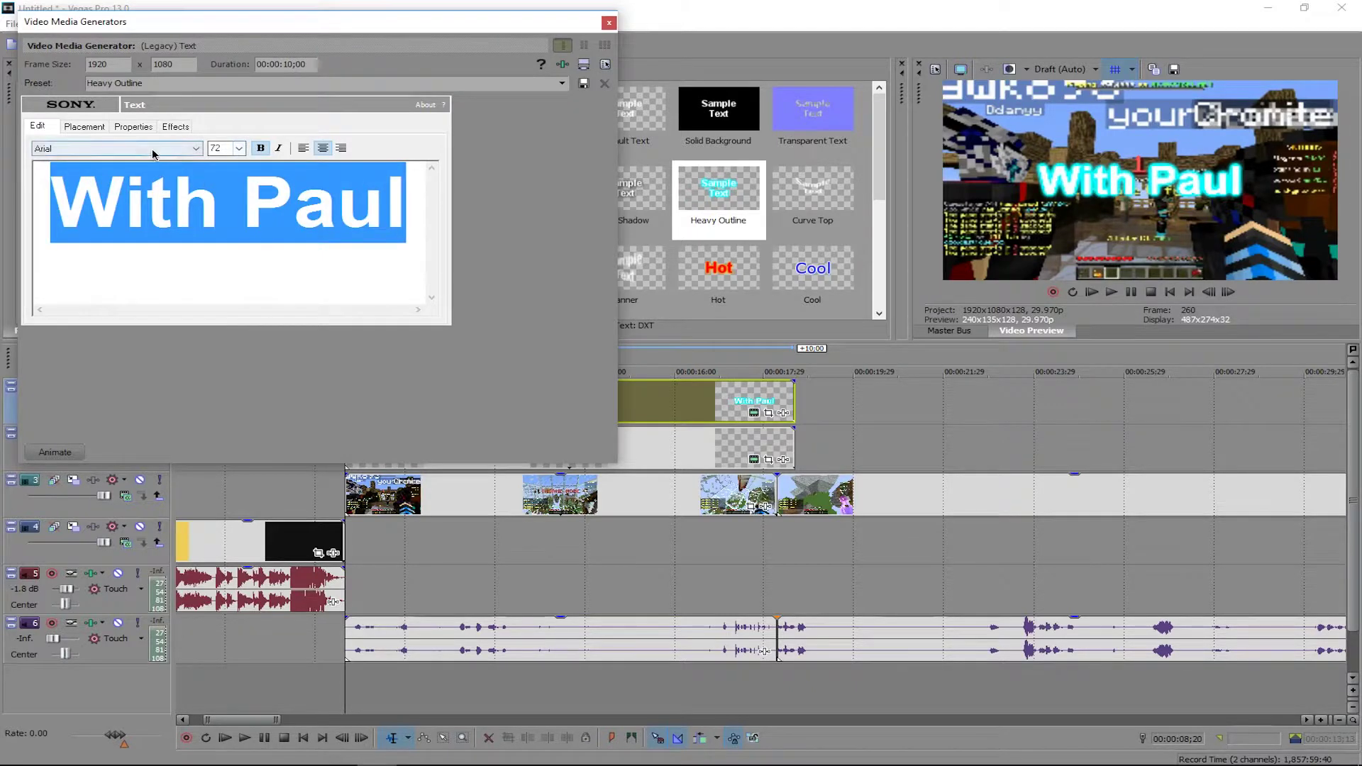
pyautogui.click(156, 148)
pyautogui.click(80, 222)
pyautogui.click(122, 150)
pyautogui.click(71, 418)
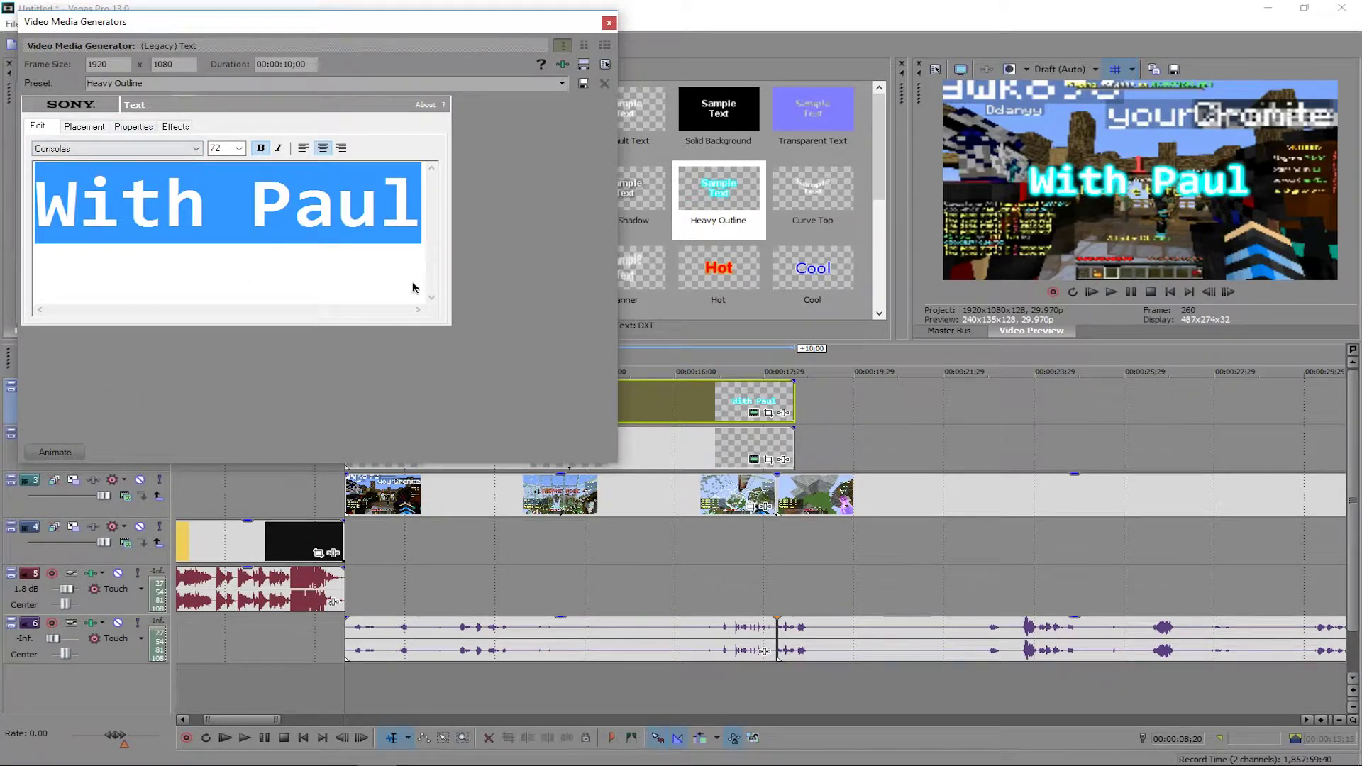
pyautogui.click(418, 222)
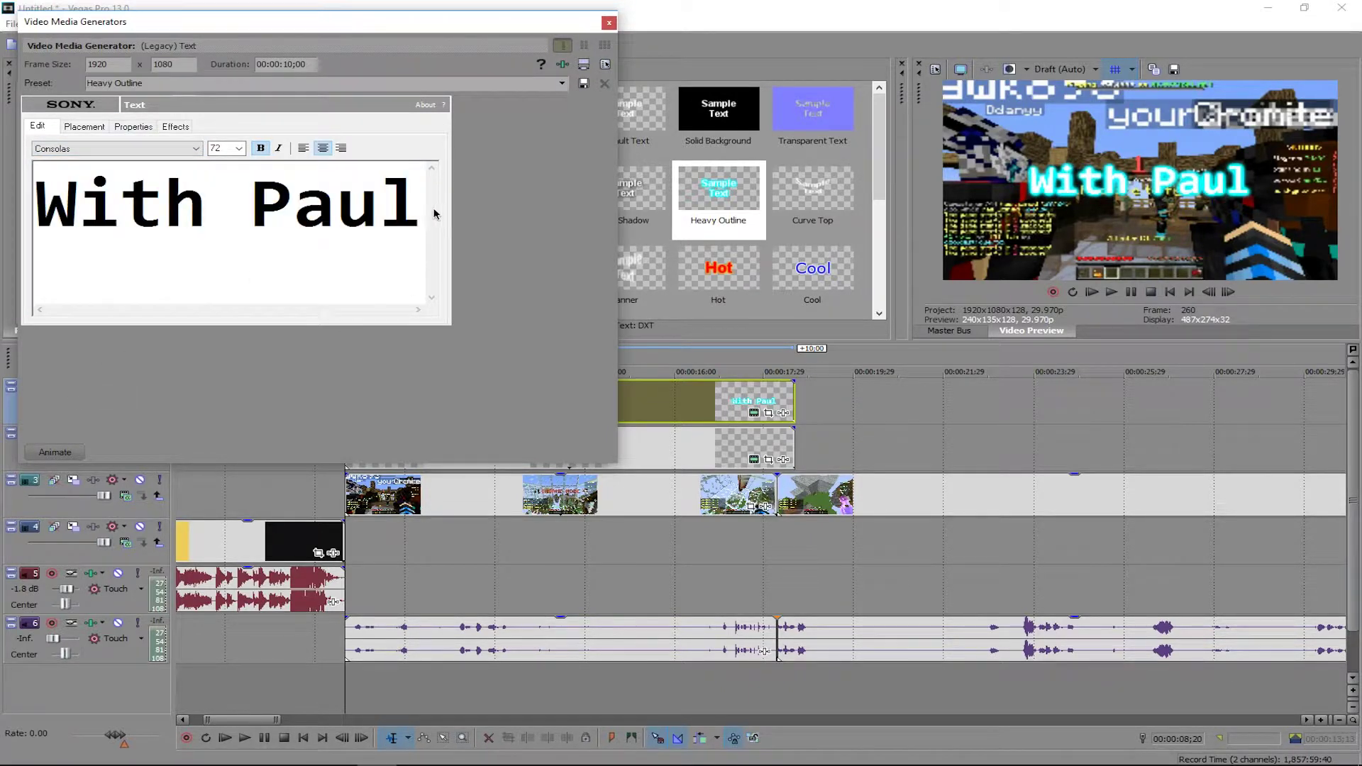
# Set the text color to RGB 0, 242, 113 and the background color to RGB 36, 228, 0 with alpha 0.
pyautogui.click(133, 127)
pyautogui.moveTo(124, 212); pyautogui.dragTo(137, 207)
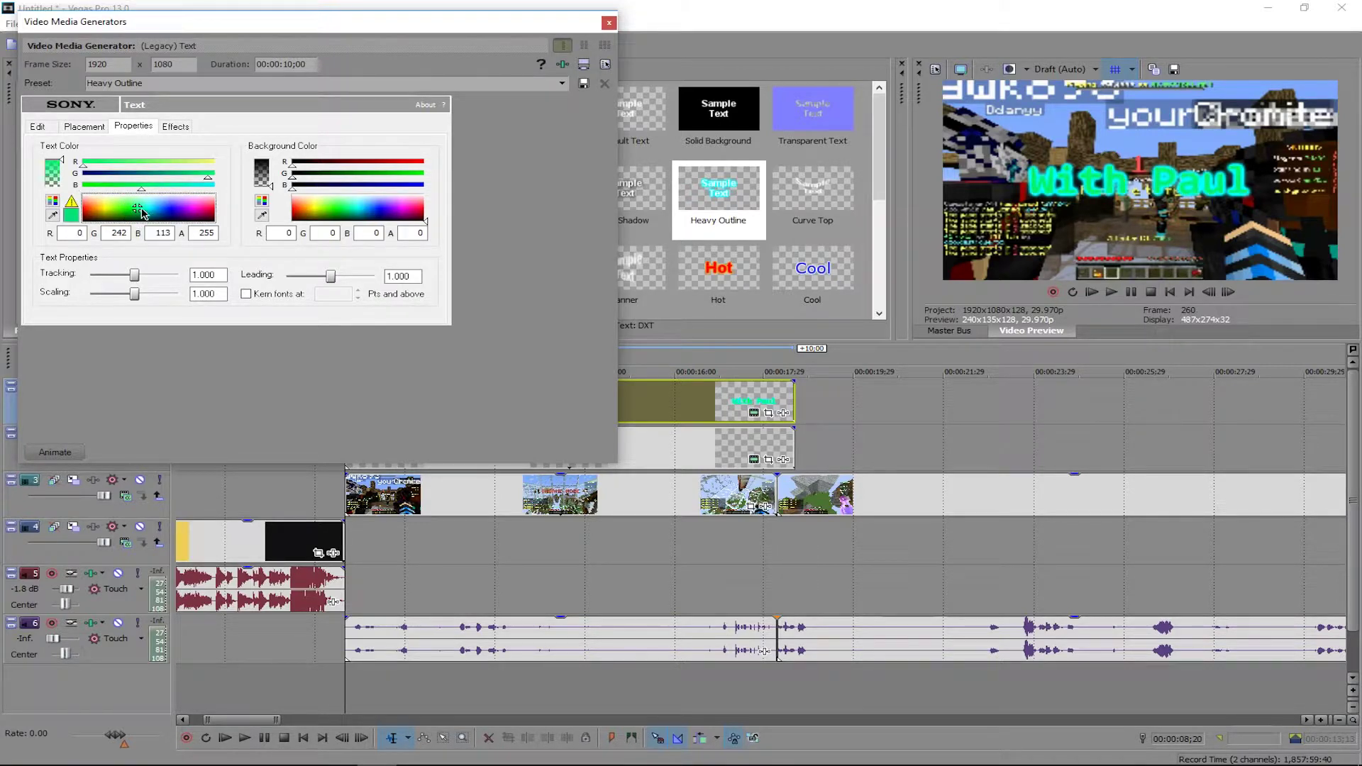
pyautogui.moveTo(335, 209); pyautogui.dragTo(332, 209)
pyautogui.moveTo(270, 161); pyautogui.dragTo(268, 190)
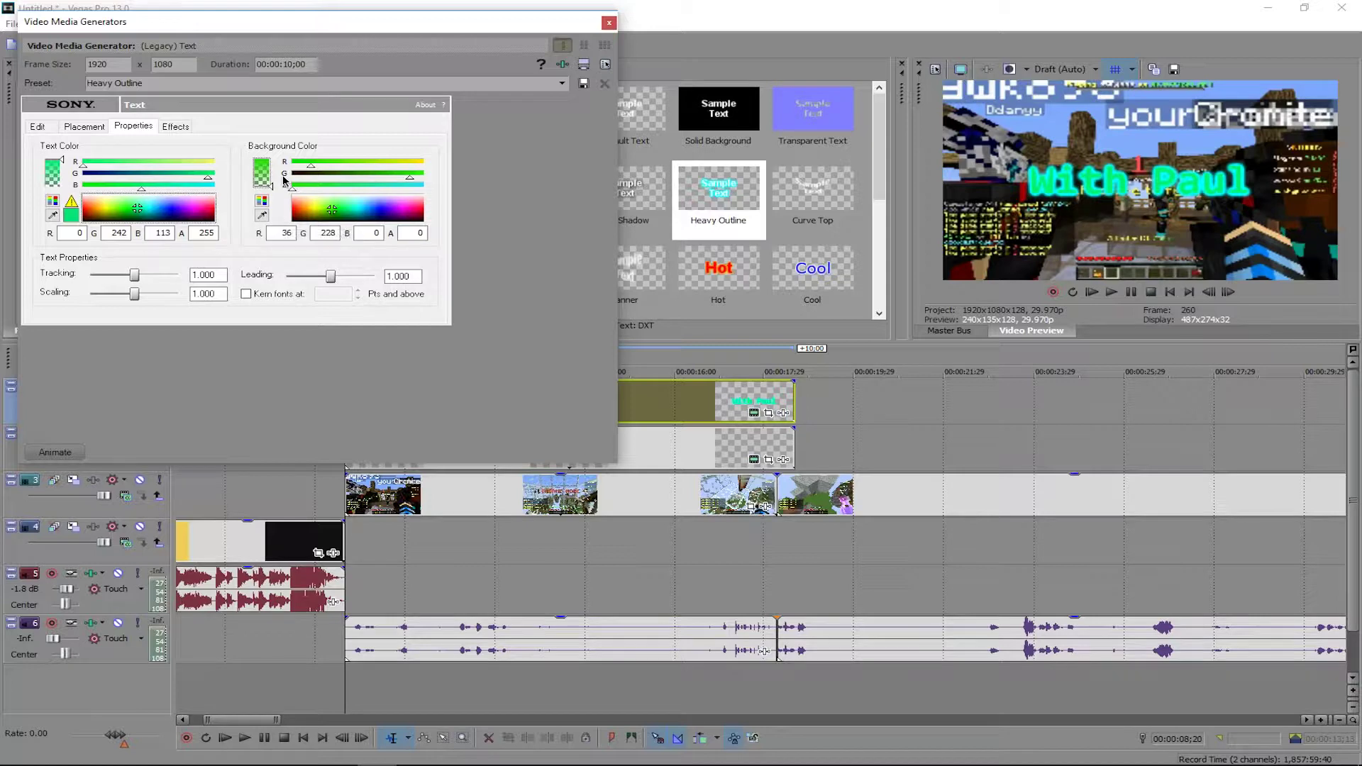
# Change the outline color of the Heavy Outline text to yellow-green.
pyautogui.click(177, 127)
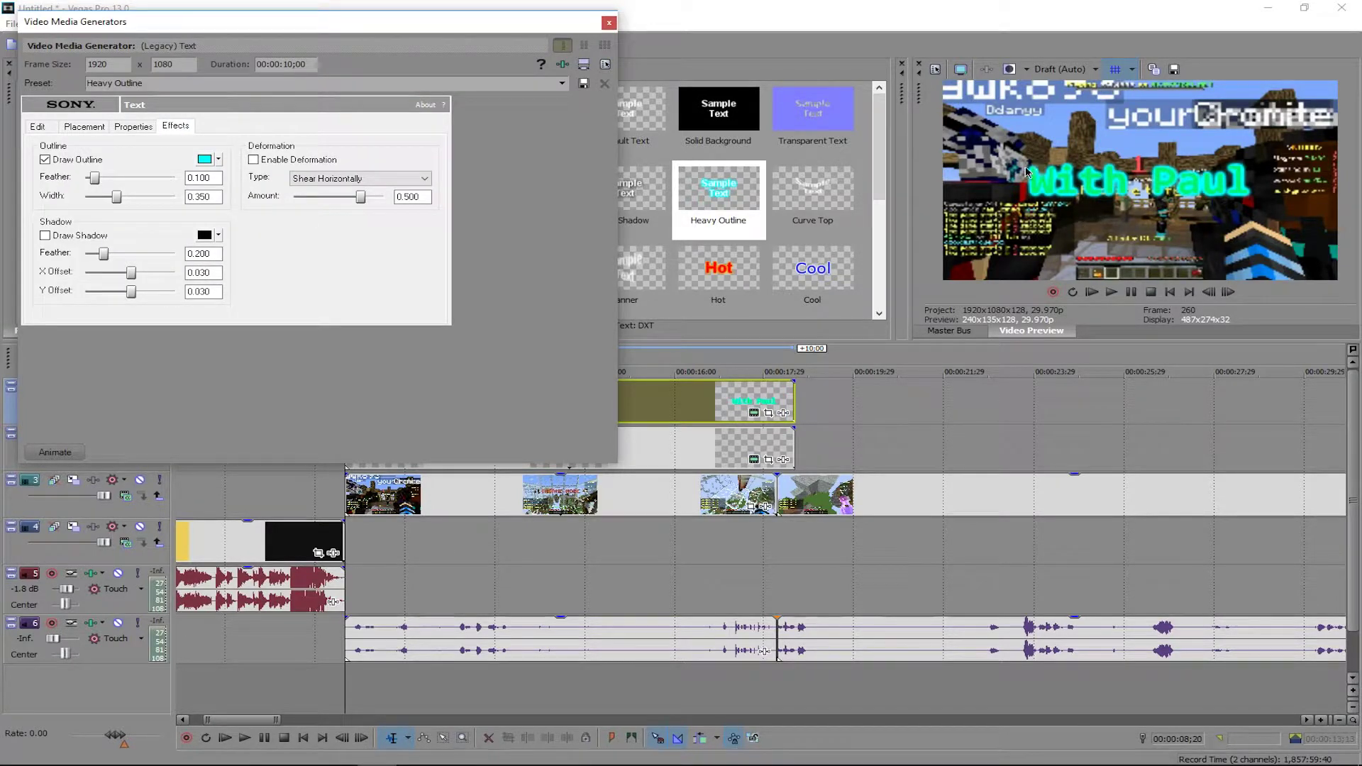
pyautogui.click(218, 159)
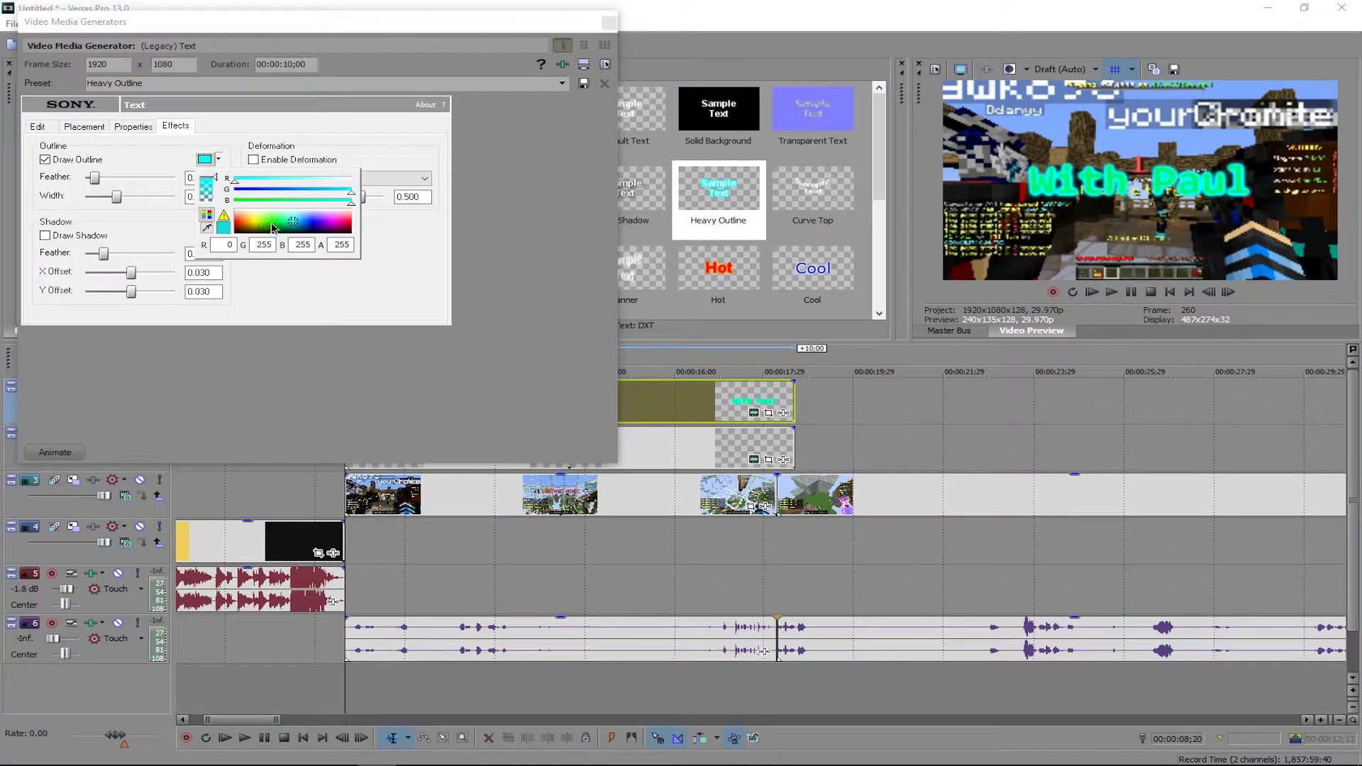
pyautogui.moveTo(292, 222); pyautogui.dragTo(250, 220)
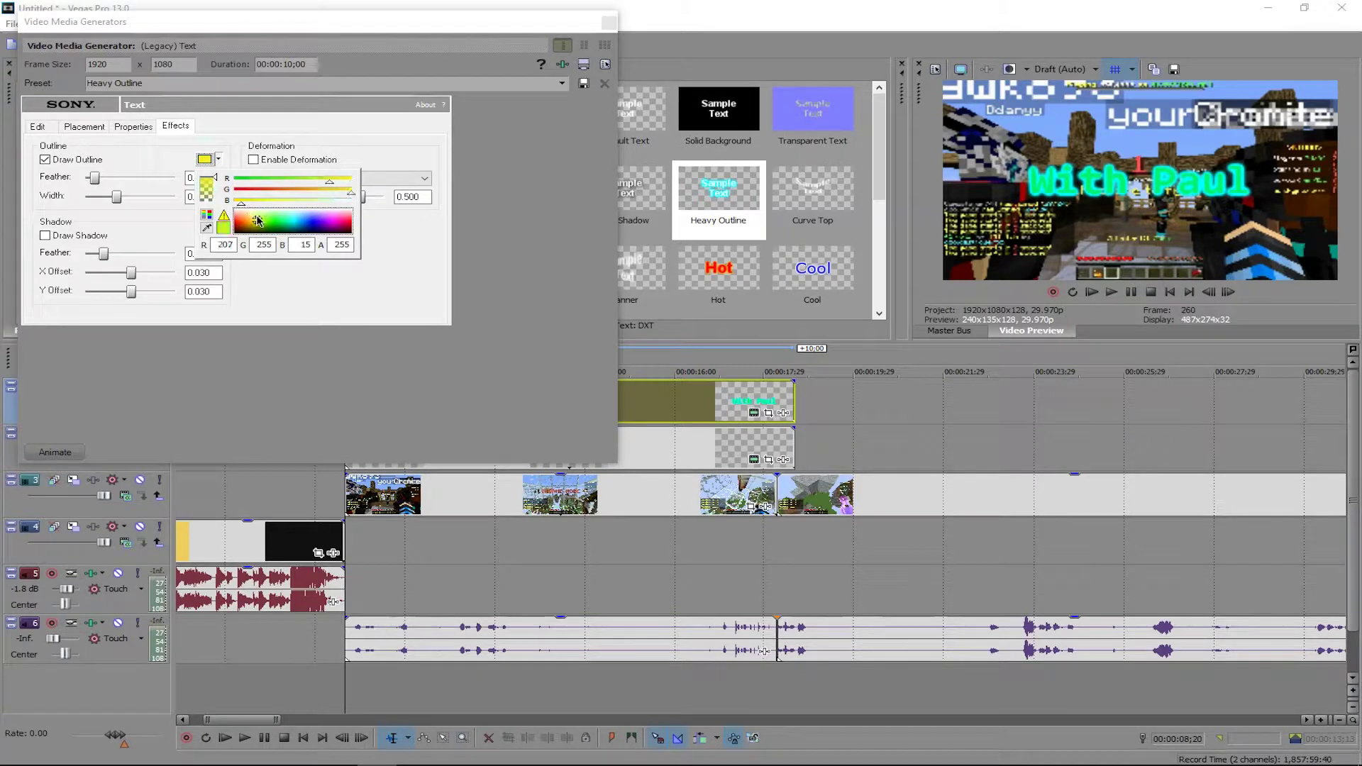
pyautogui.click(219, 160)
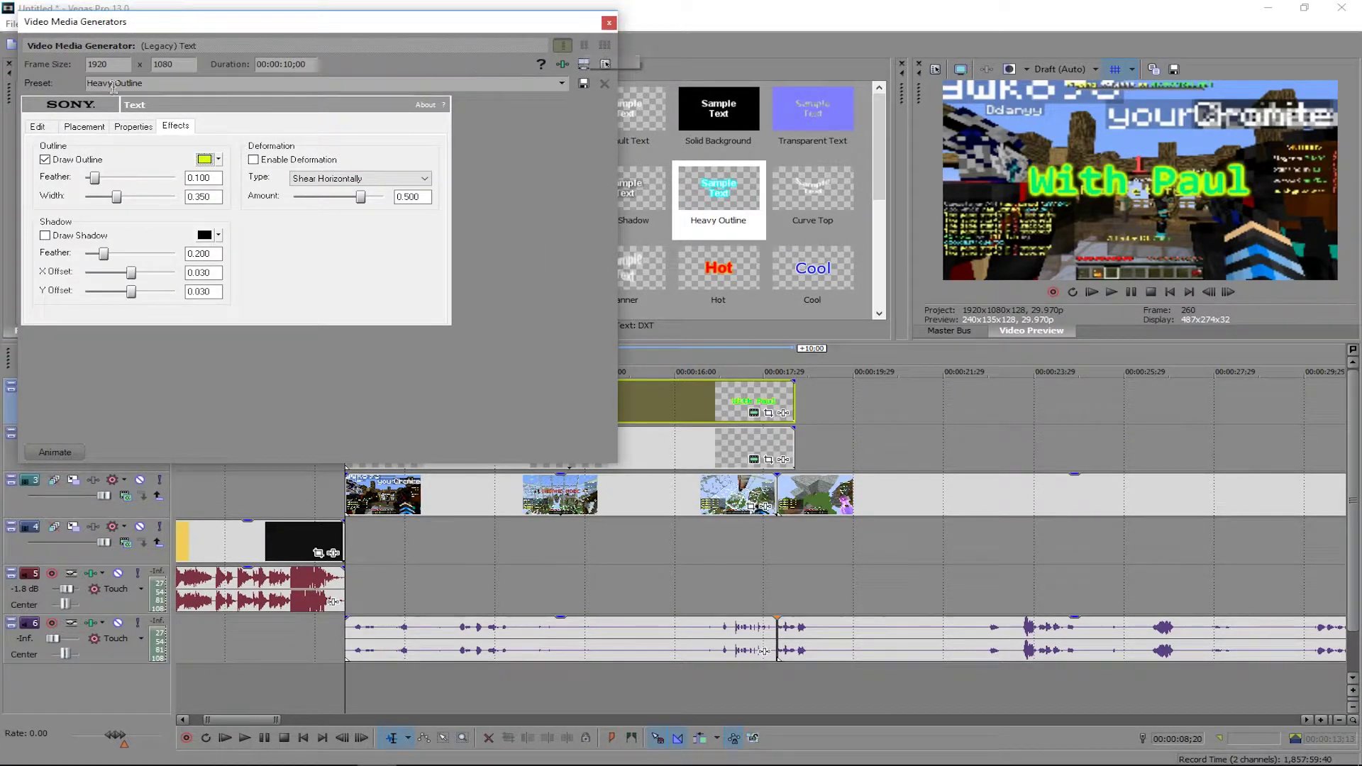
# Try a larger and a smaller font size for the outlined text, restore it to 72 and close the text settings.
pyautogui.click(33, 126)
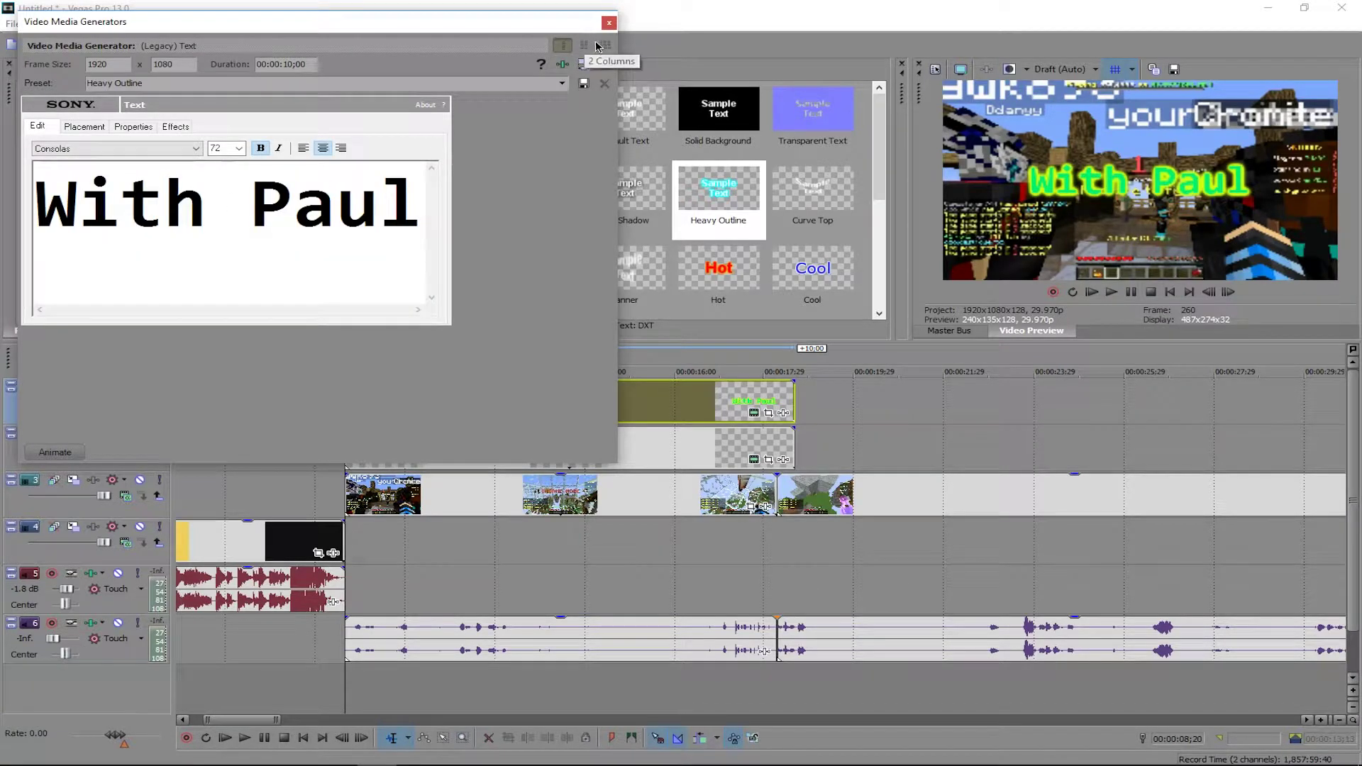
pyautogui.click(238, 149)
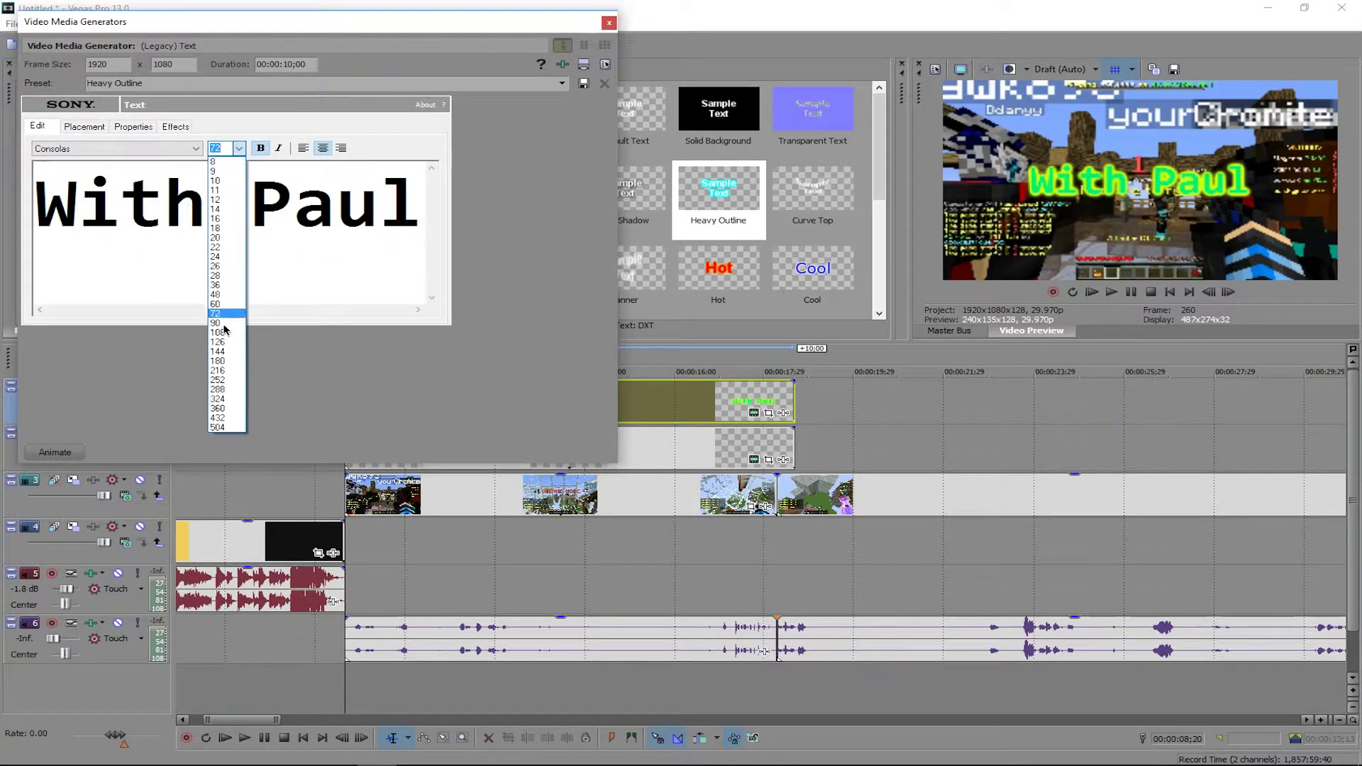
pyautogui.click(226, 340)
pyautogui.click(239, 148)
pyautogui.click(242, 193)
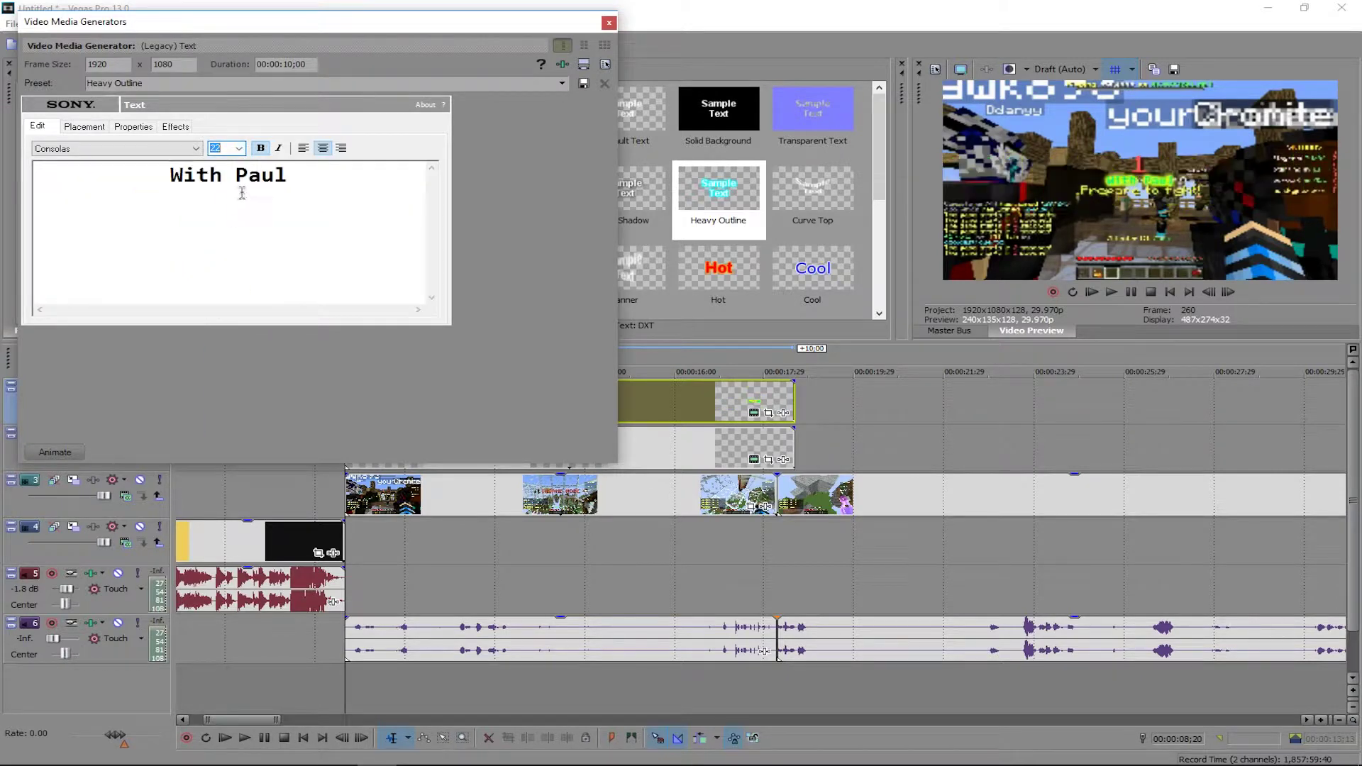
pyautogui.click(239, 149)
pyautogui.click(218, 315)
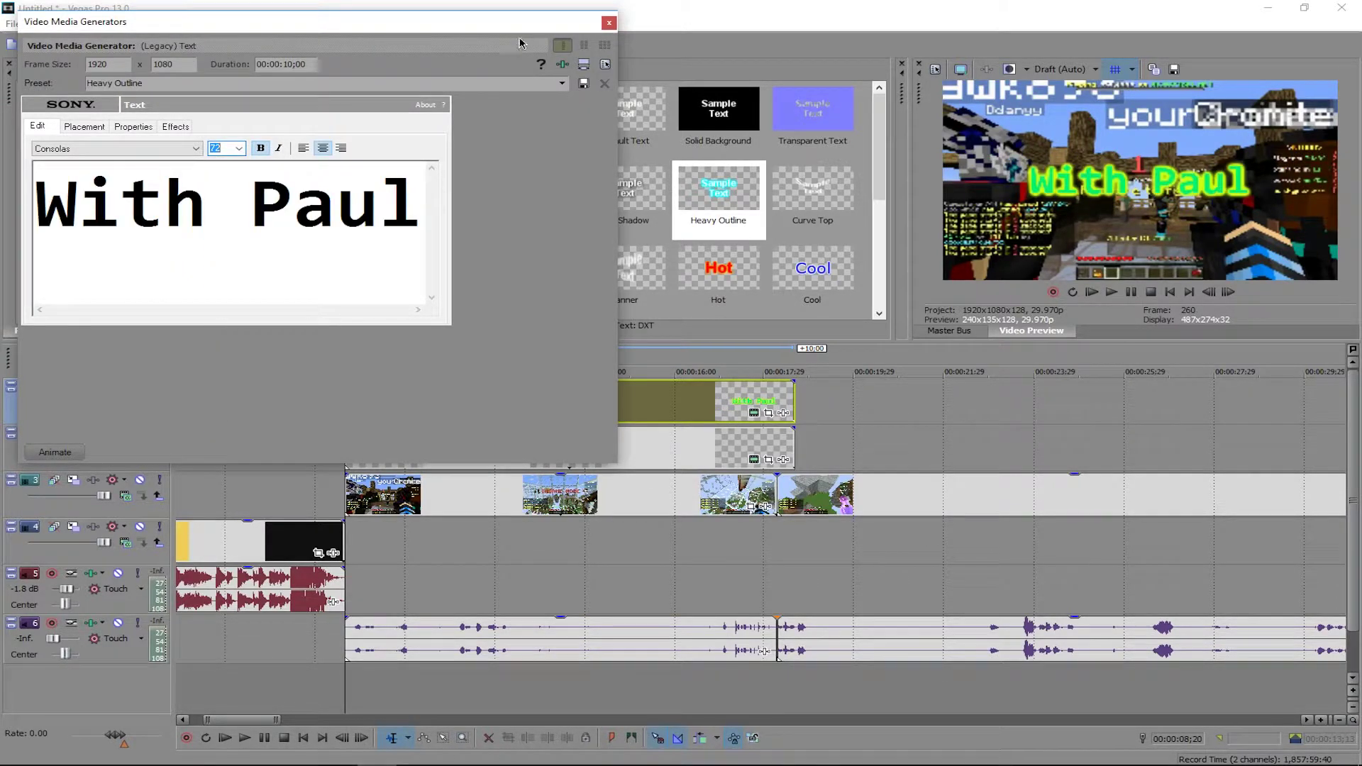
pyautogui.click(608, 23)
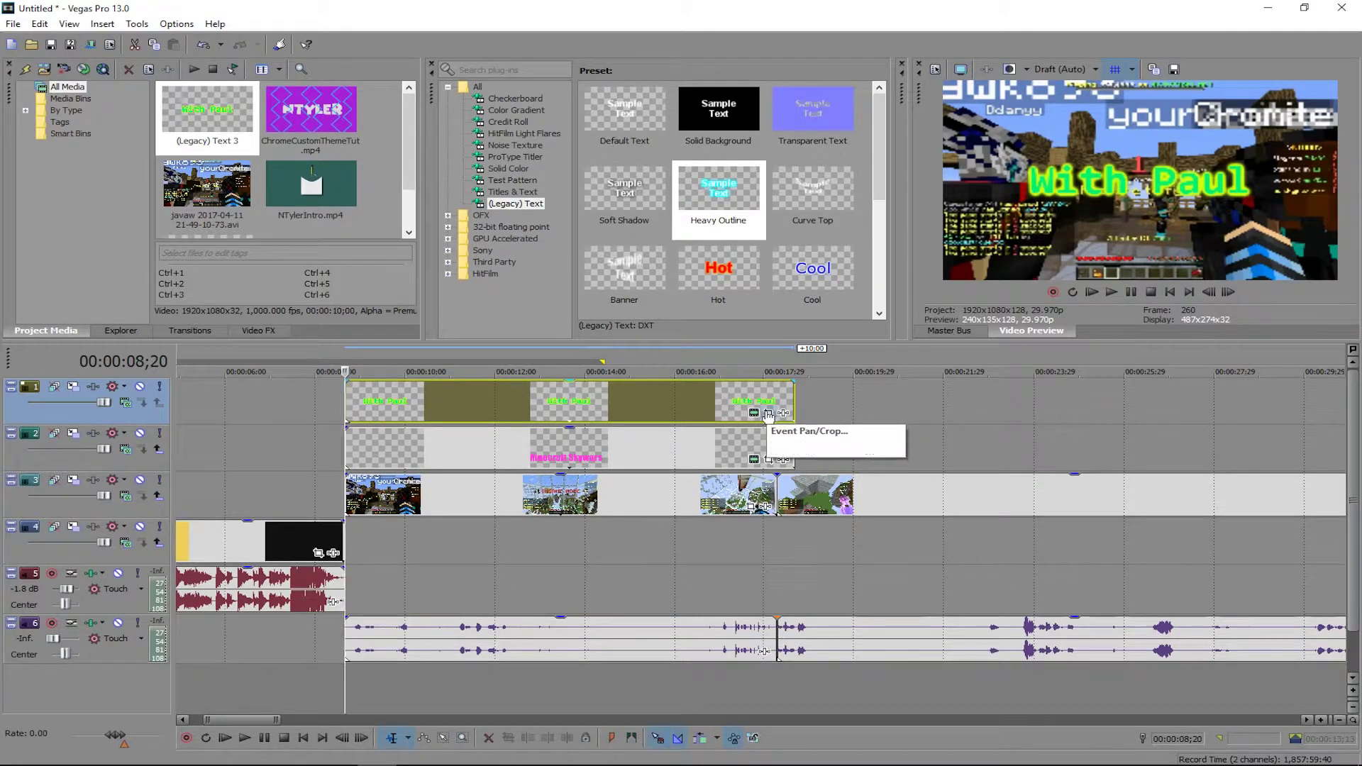
# Use Track Motion on track 1 to shrink the title to about 1,484 × 835 and move it to about X -536, Y -207.
pyautogui.click(75, 387)
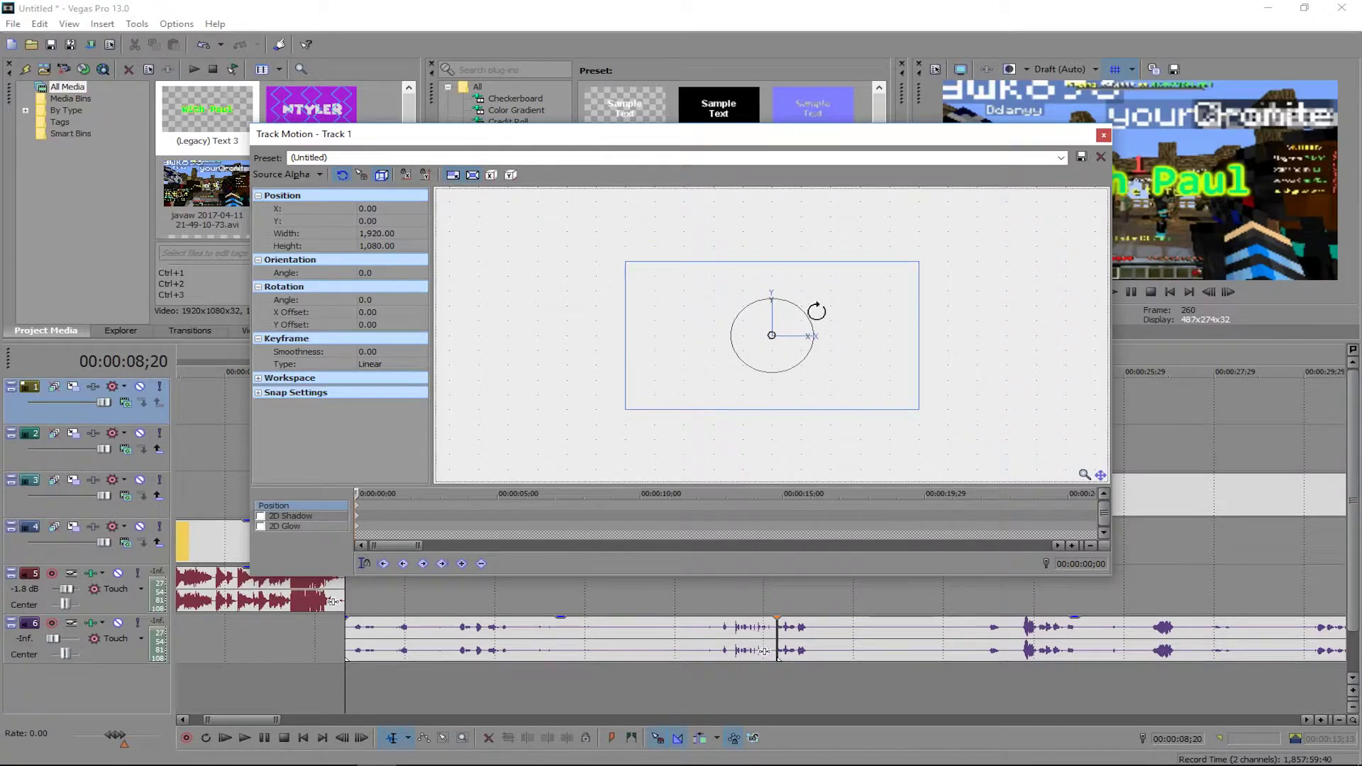
pyautogui.moveTo(1016, 140); pyautogui.dragTo(839, 52)
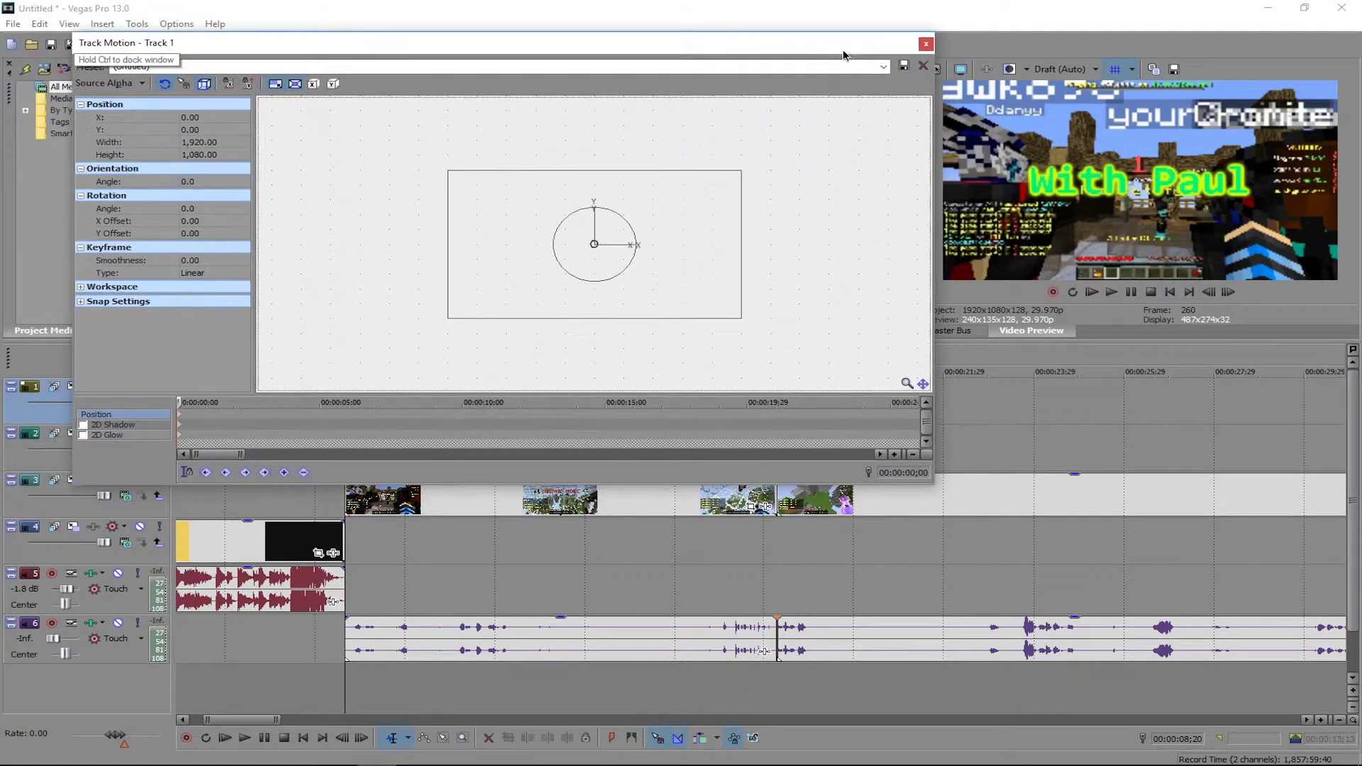
pyautogui.moveTo(663, 277)
pyautogui.mouseDown()
pyautogui.moveTo(675, 274)
pyautogui.moveTo(653, 301)
pyautogui.moveTo(650, 272)
pyautogui.moveTo(662, 275)
pyautogui.mouseUp()
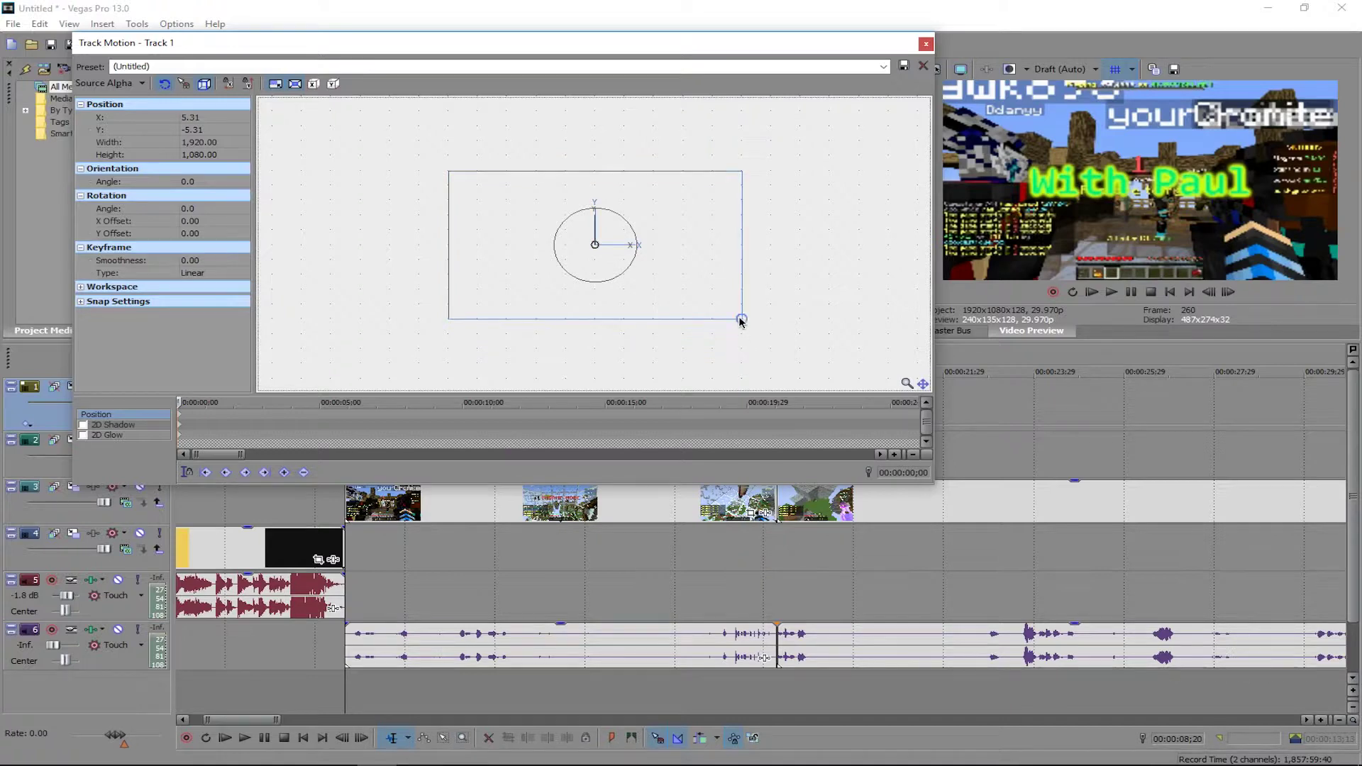
pyautogui.moveTo(741, 321)
pyautogui.mouseDown()
pyautogui.moveTo(845, 376)
pyautogui.moveTo(738, 318)
pyautogui.moveTo(687, 309)
pyautogui.moveTo(722, 324)
pyautogui.mouseUp()
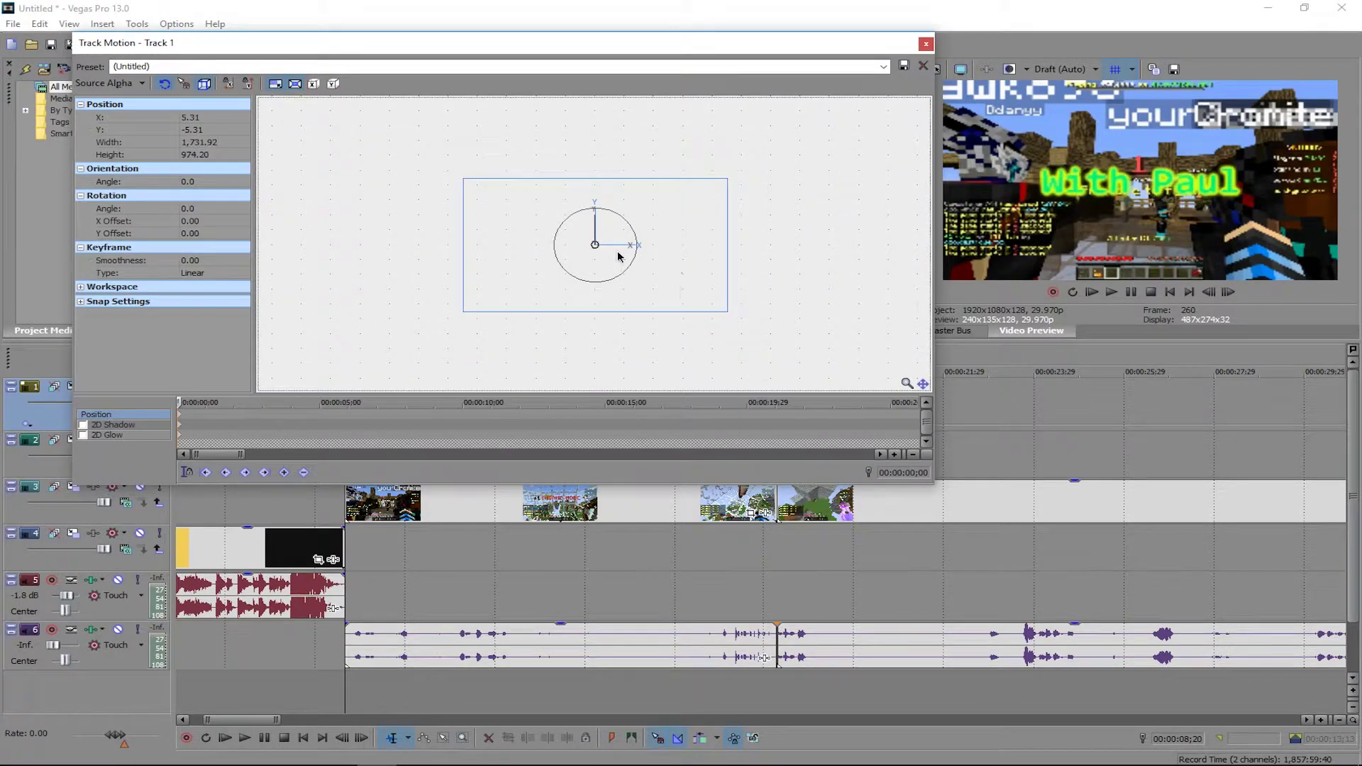
pyautogui.moveTo(625, 269); pyautogui.dragTo(650, 303)
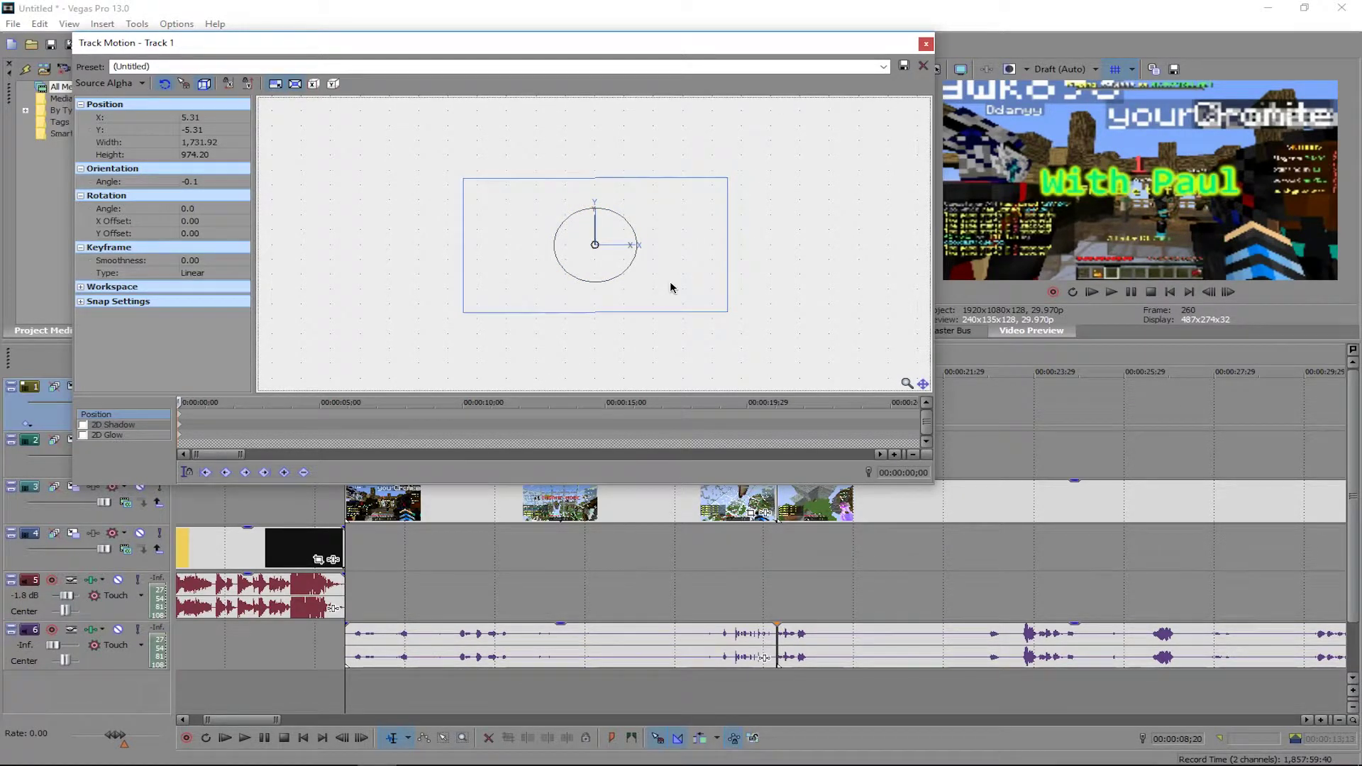
pyautogui.moveTo(727, 311); pyautogui.dragTo(707, 309)
pyautogui.moveTo(650, 273); pyautogui.dragTo(569, 300)
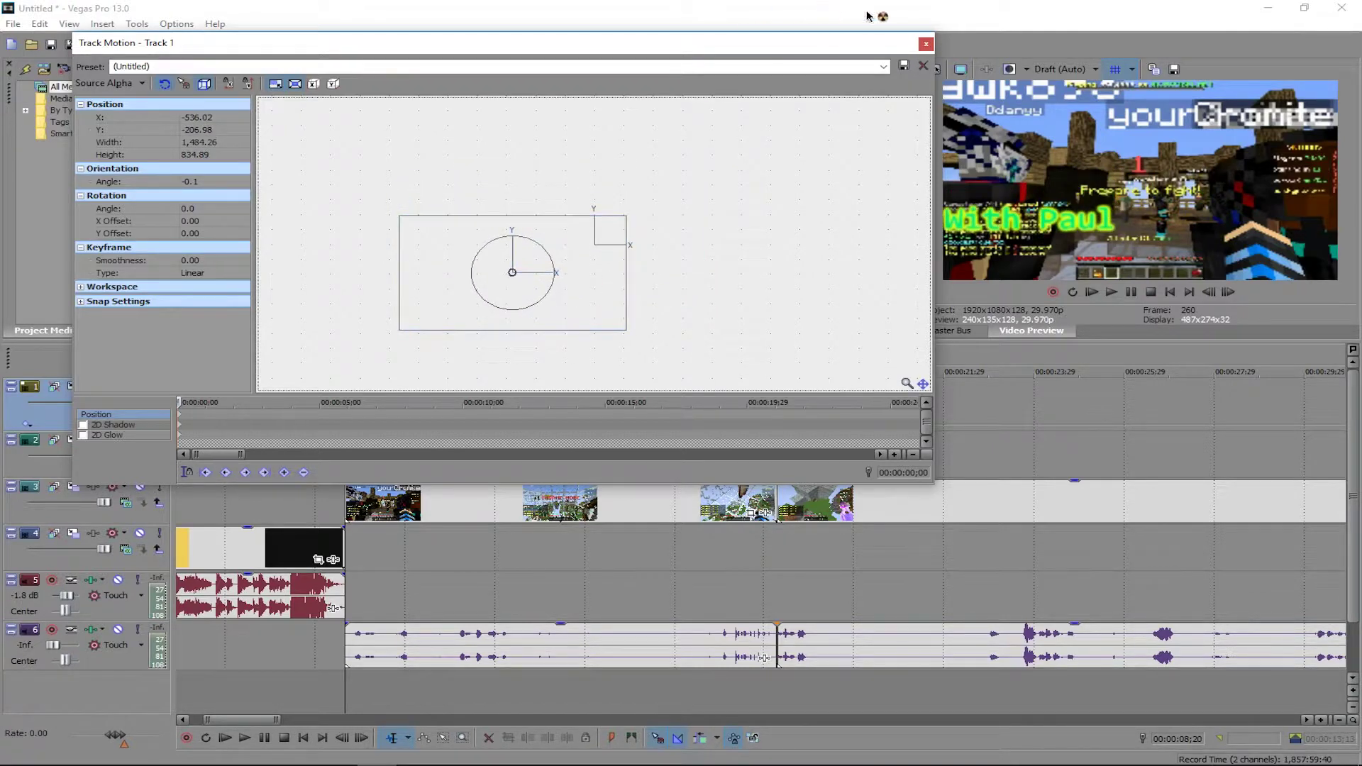
pyautogui.click(927, 47)
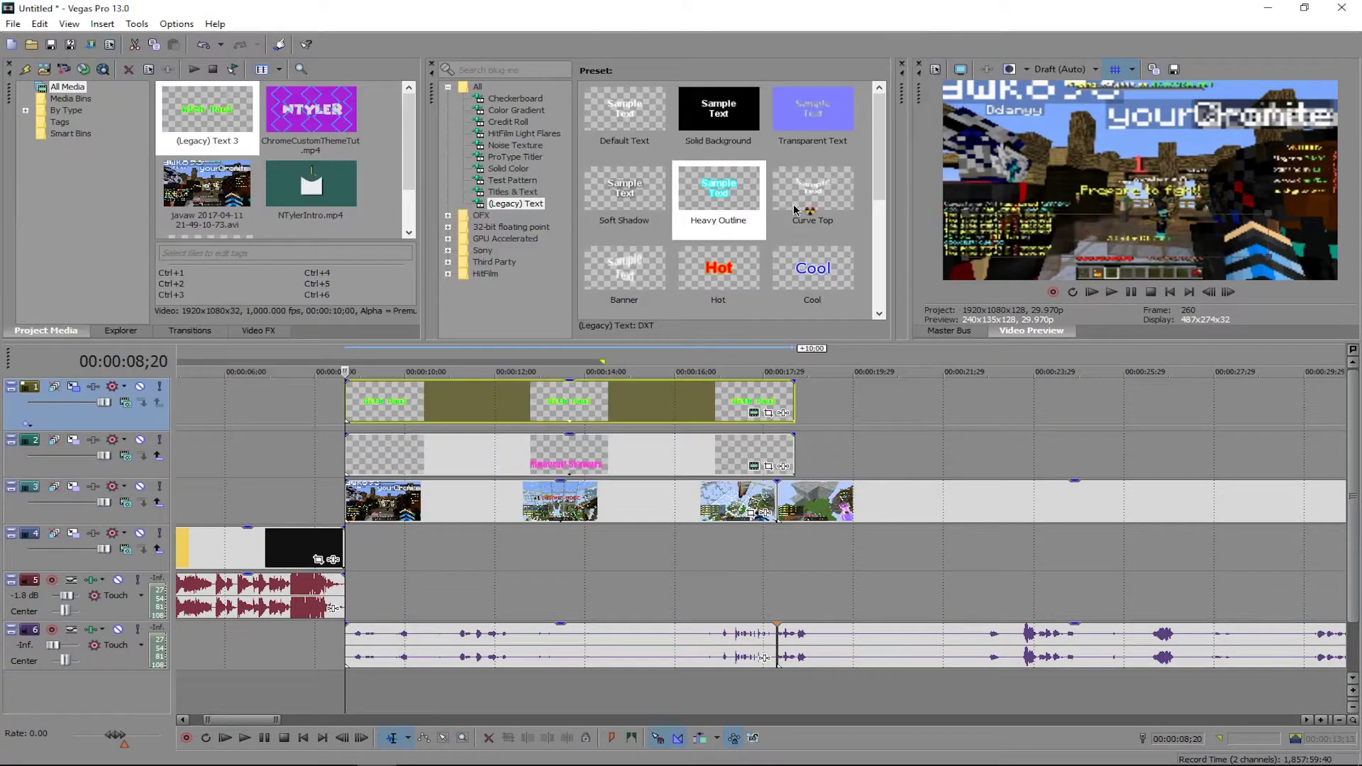
# Play back the gameplay with both titles and return the playhead to the start of the gameplay.
pyautogui.click(1115, 293)
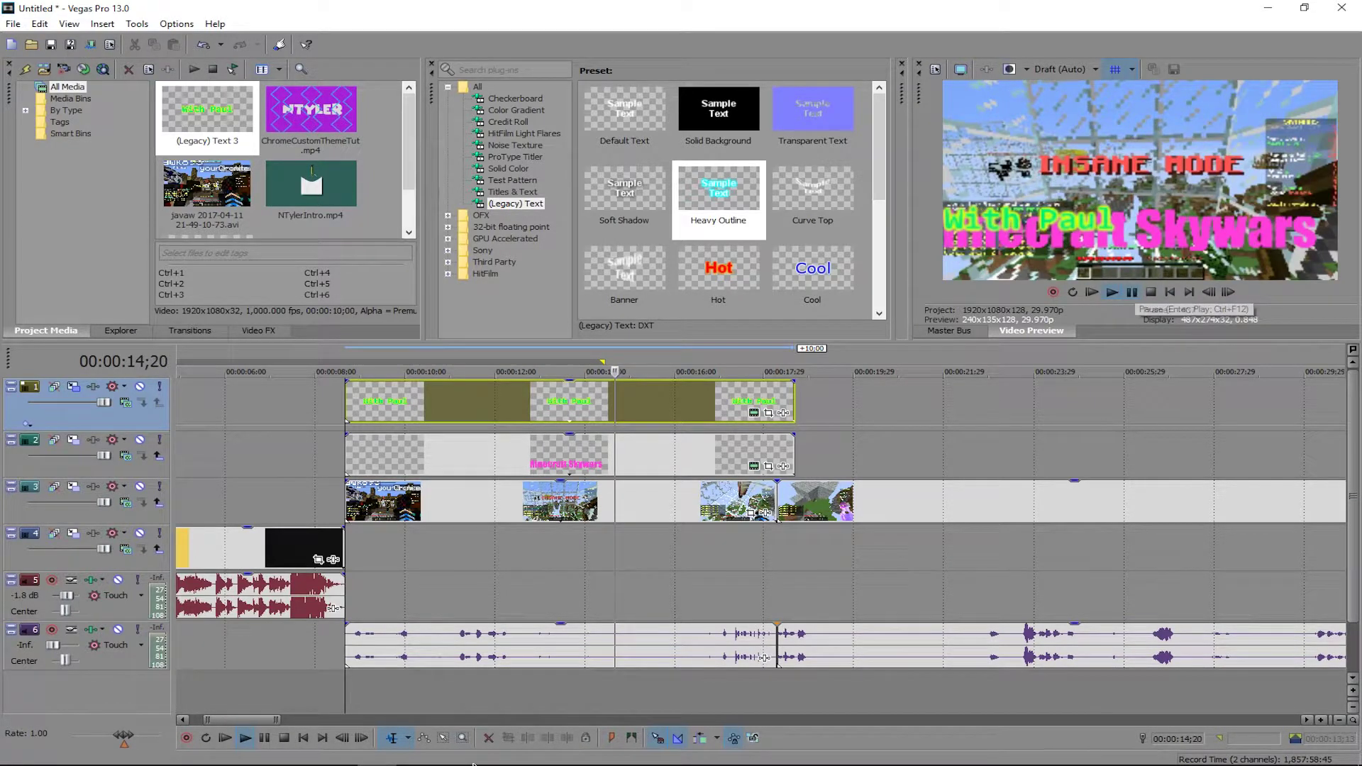
pyautogui.moveTo(618, 563); pyautogui.dragTo(350, 565)
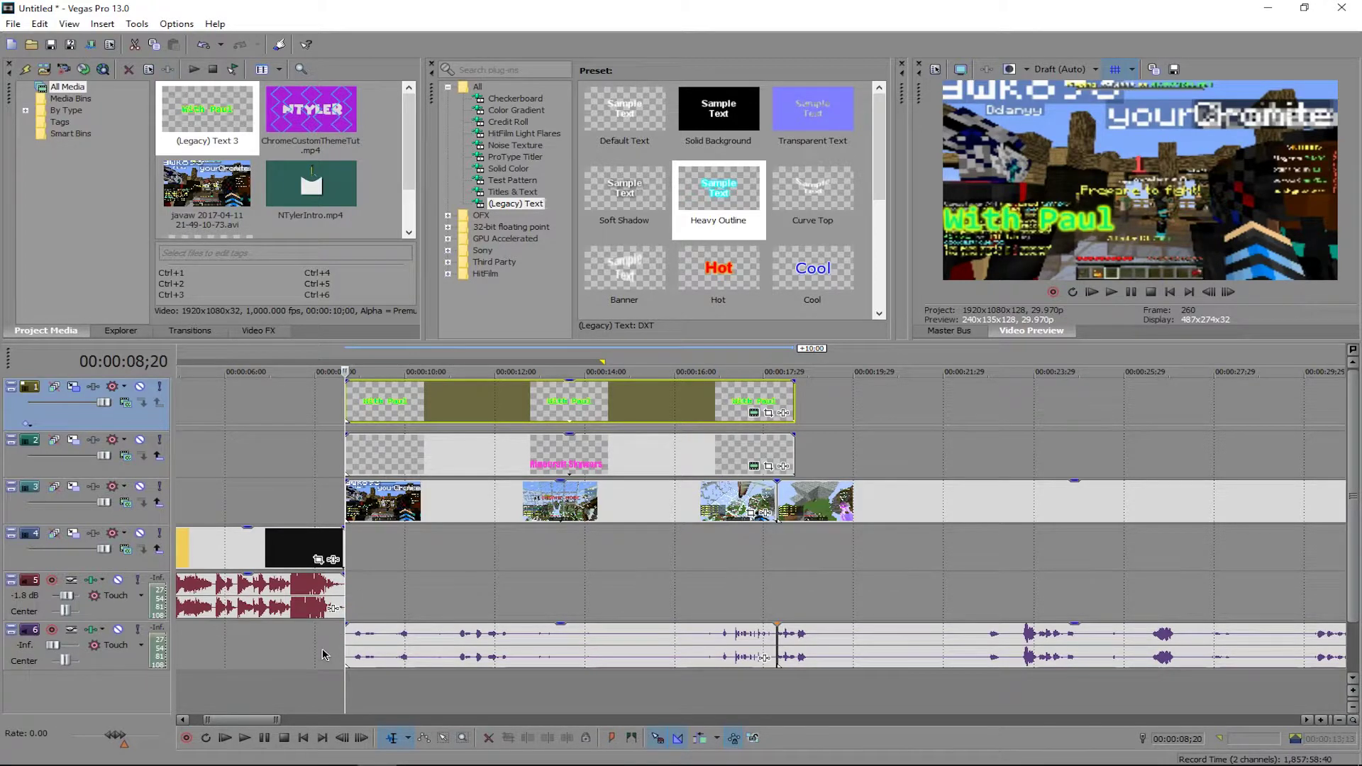
# Add a new audio track and load NCS 25min.m4a from the Music folder onto it at the gameplay start.
pyautogui.hotkey('ctrl', 'q')
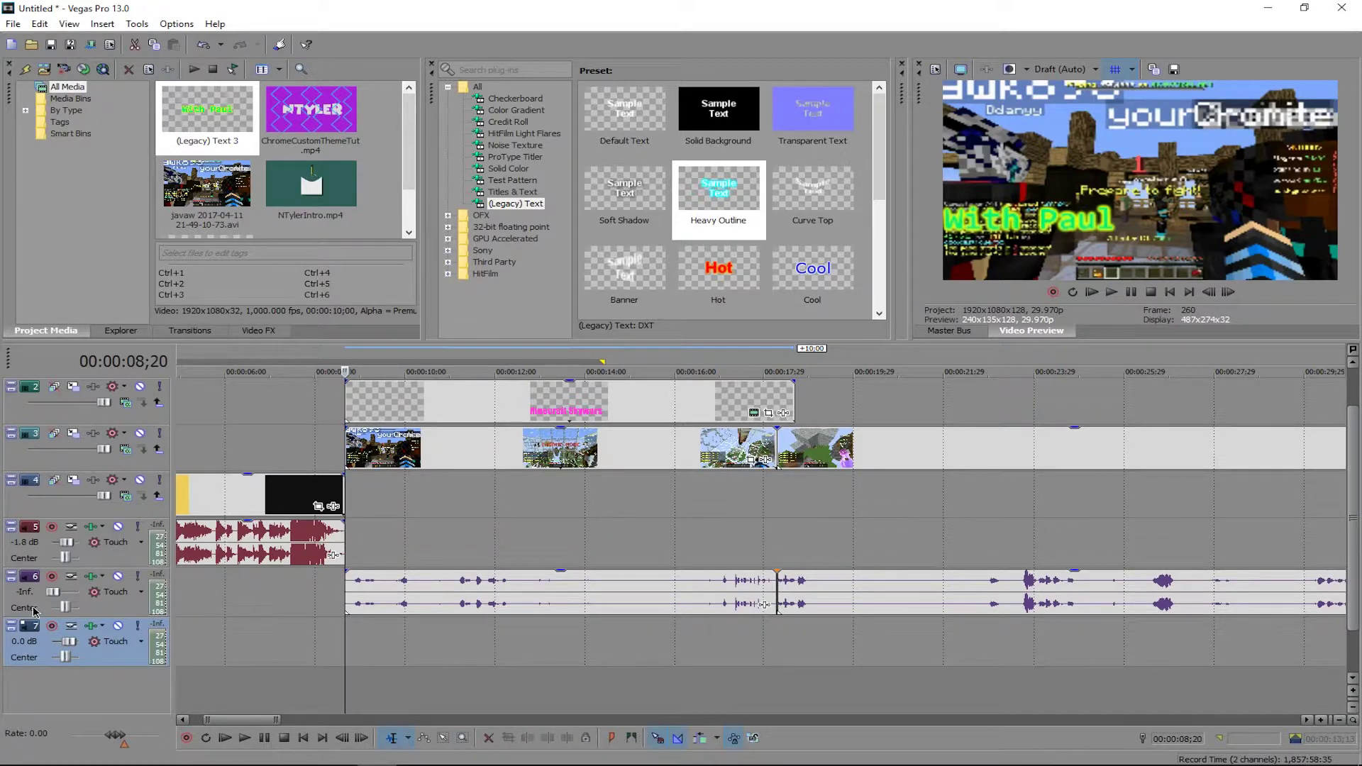
pyautogui.click(9, 25)
pyautogui.click(42, 57)
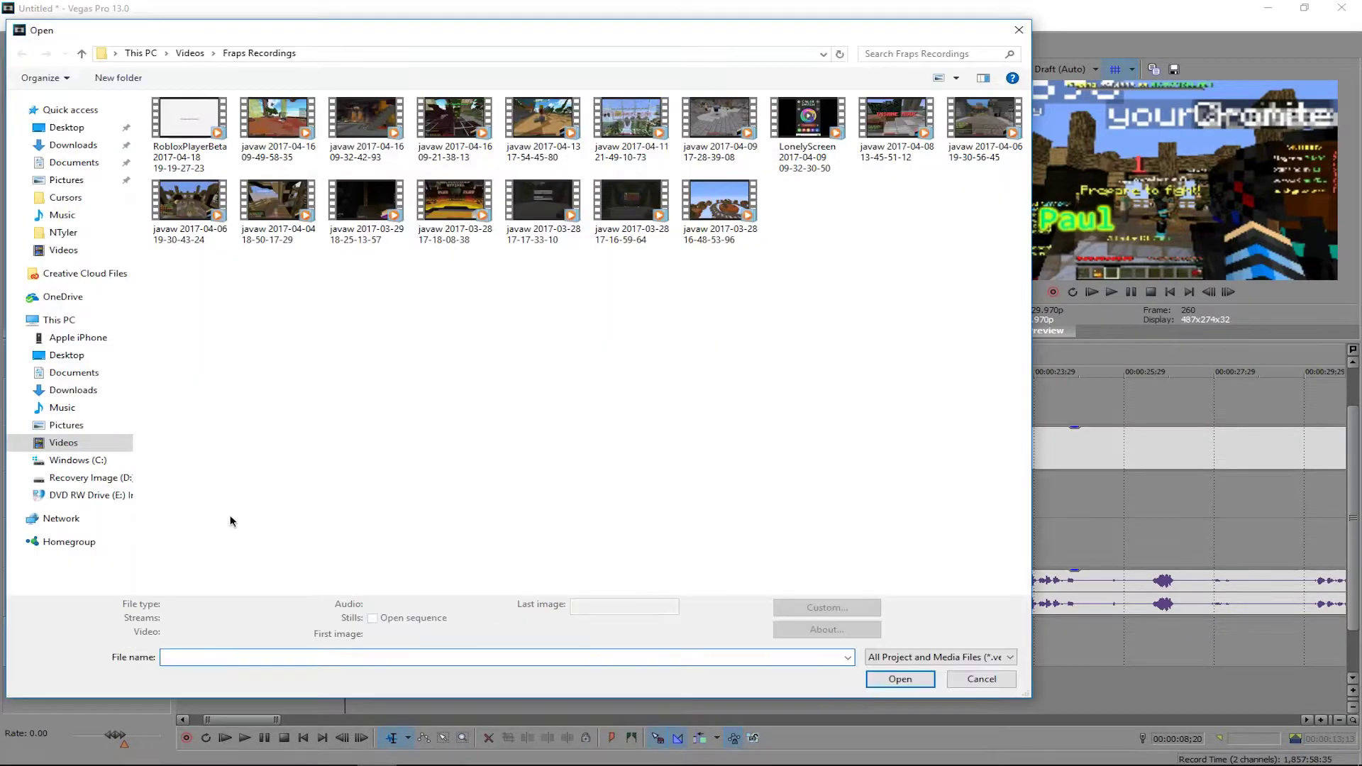
pyautogui.click(67, 408)
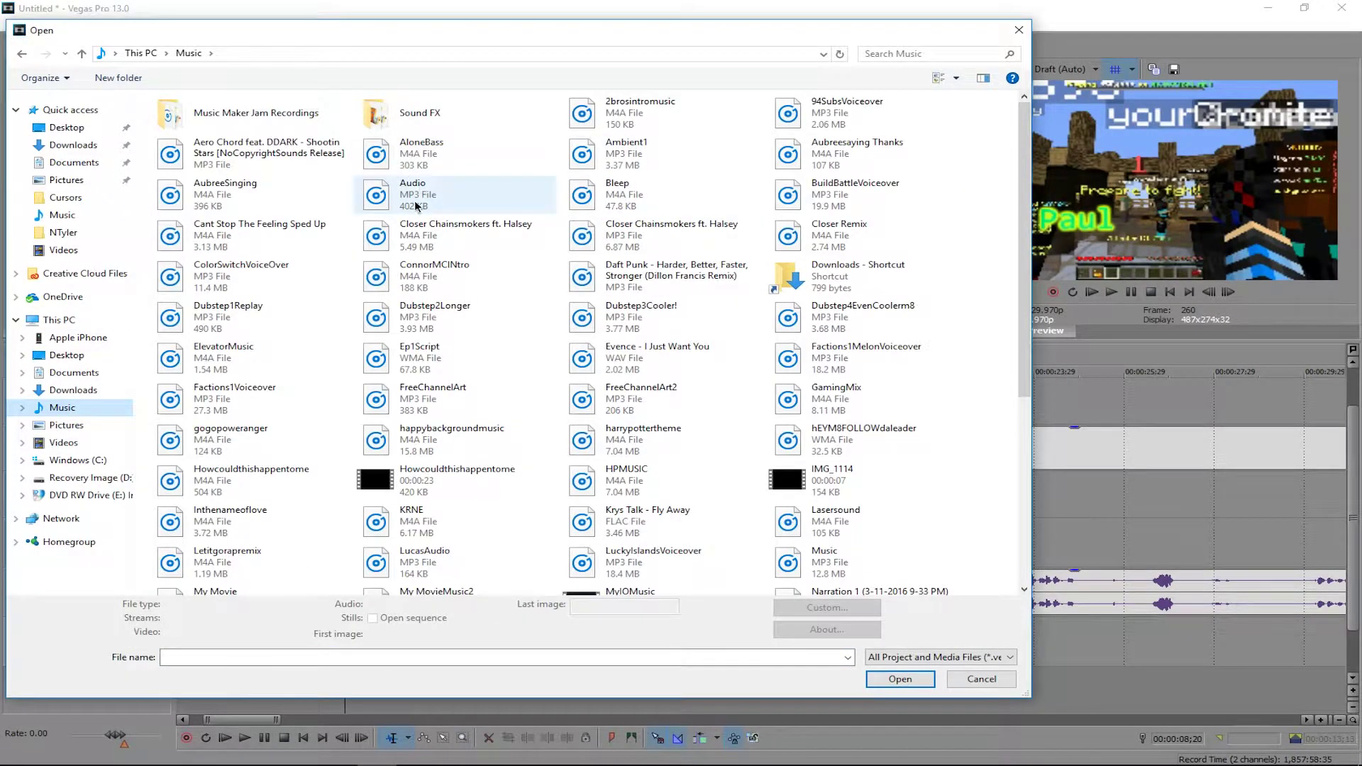
pyautogui.scroll(-3, 874, 413)
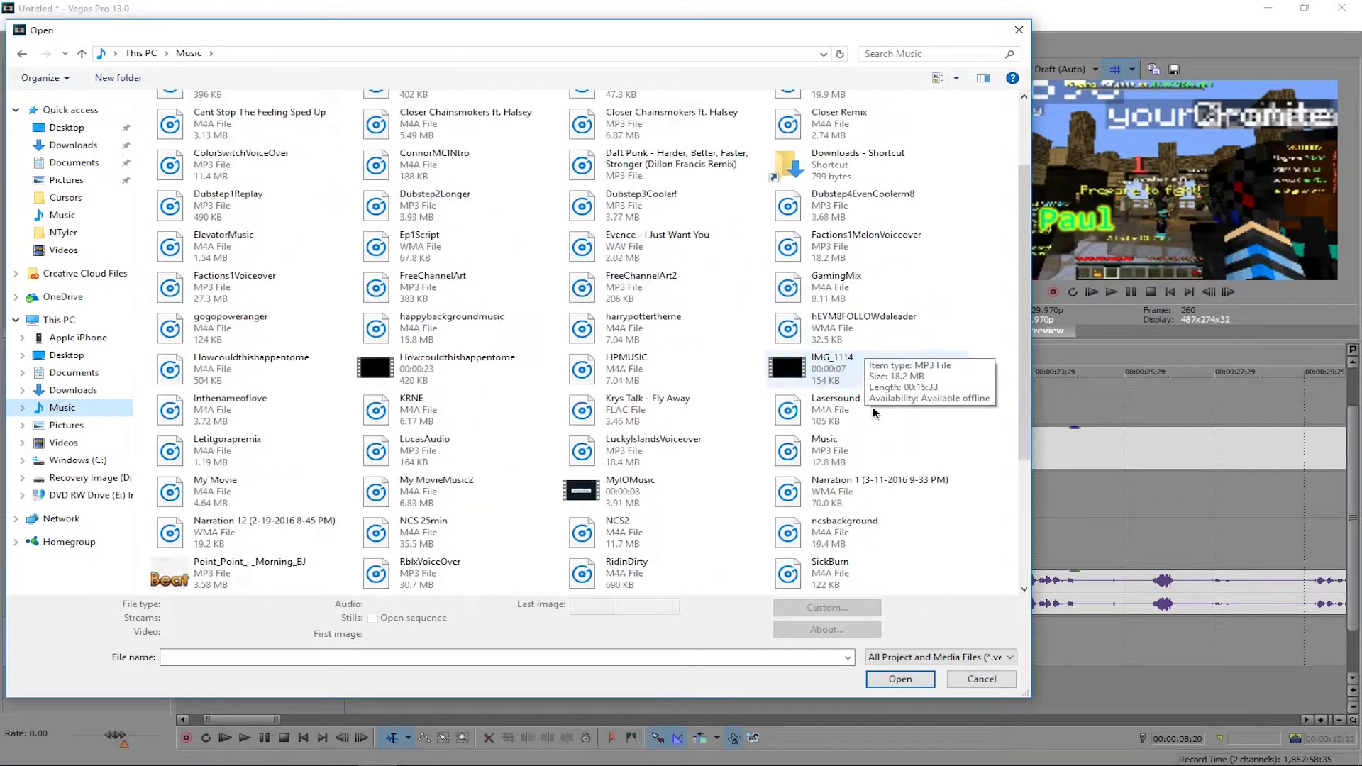
pyautogui.click(388, 658)
pyautogui.write('ncs')
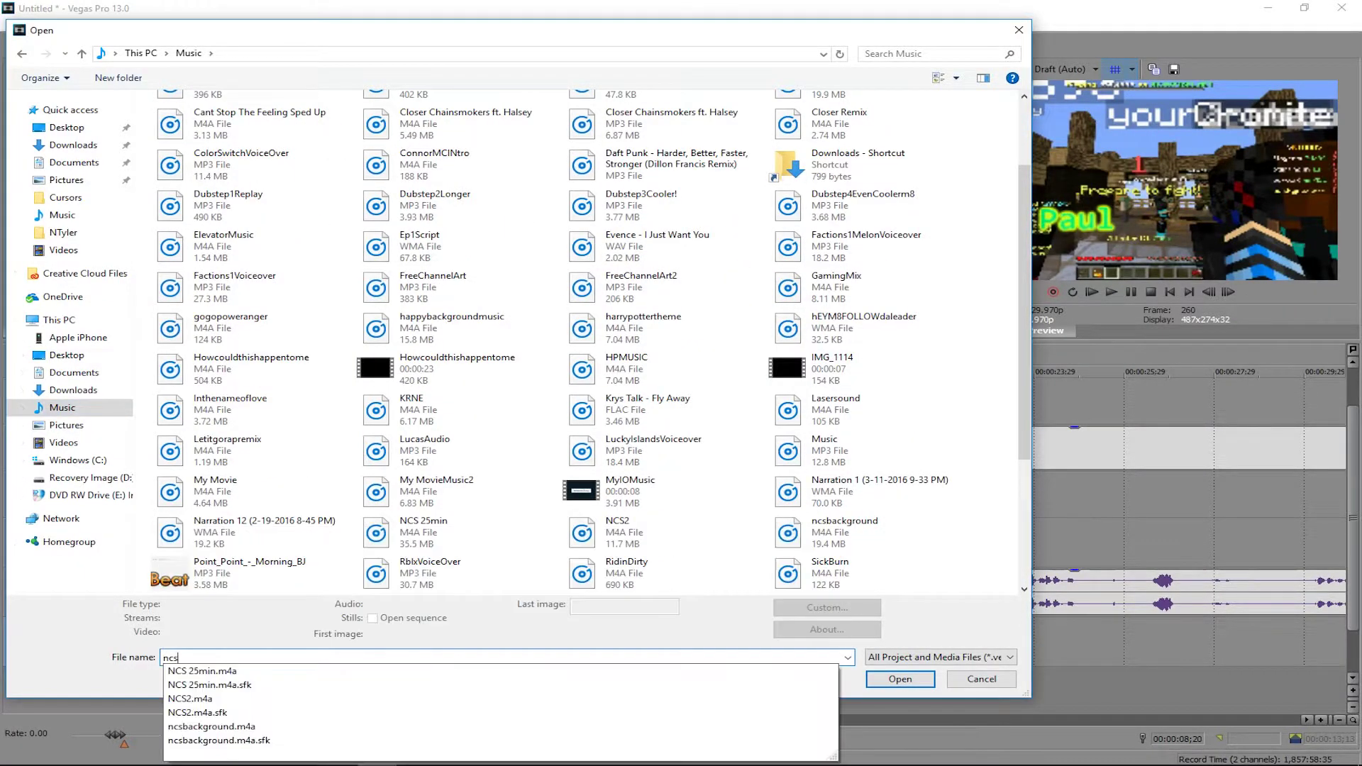
pyautogui.press('Down')
pyautogui.press('Return')
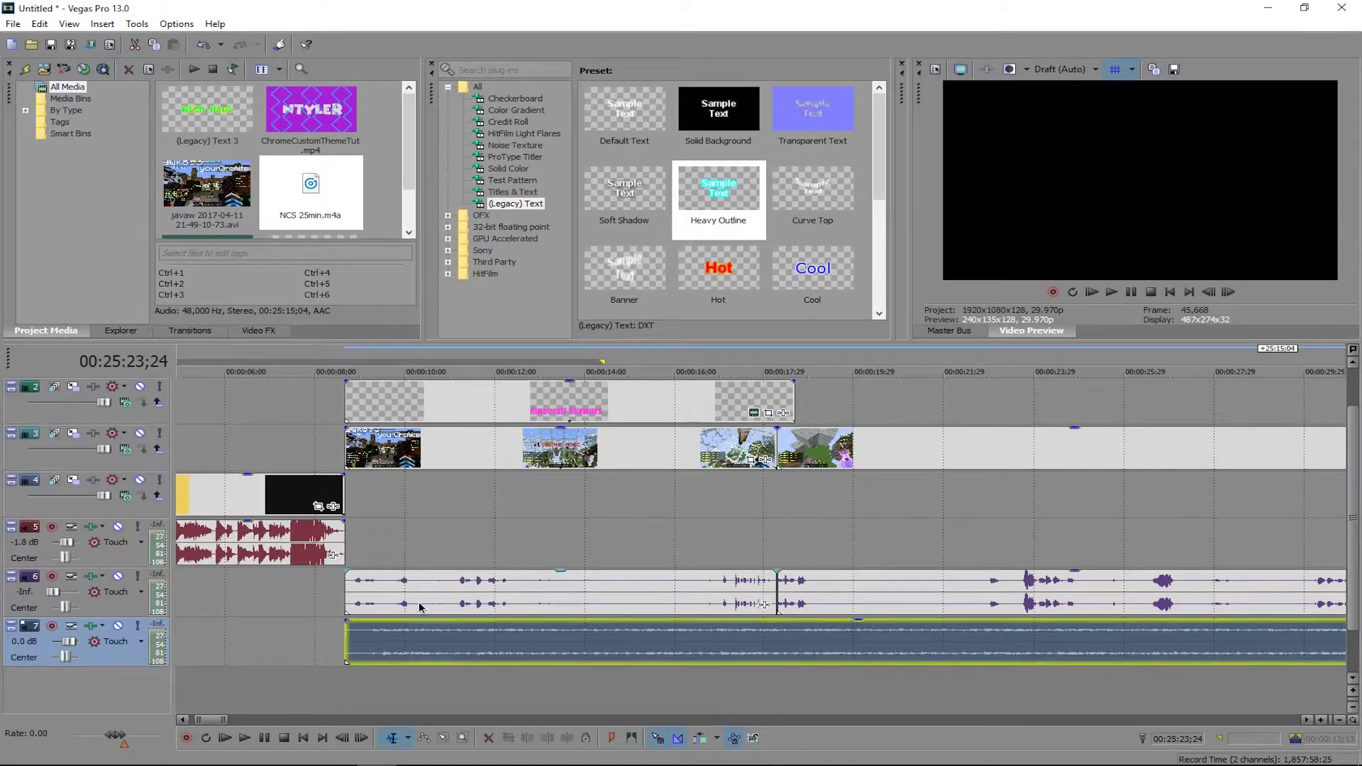
# Play from the gameplay start, set the music track's volume to about -0.3 dB while listening, and return the playhead there.
pyautogui.click(336, 679)
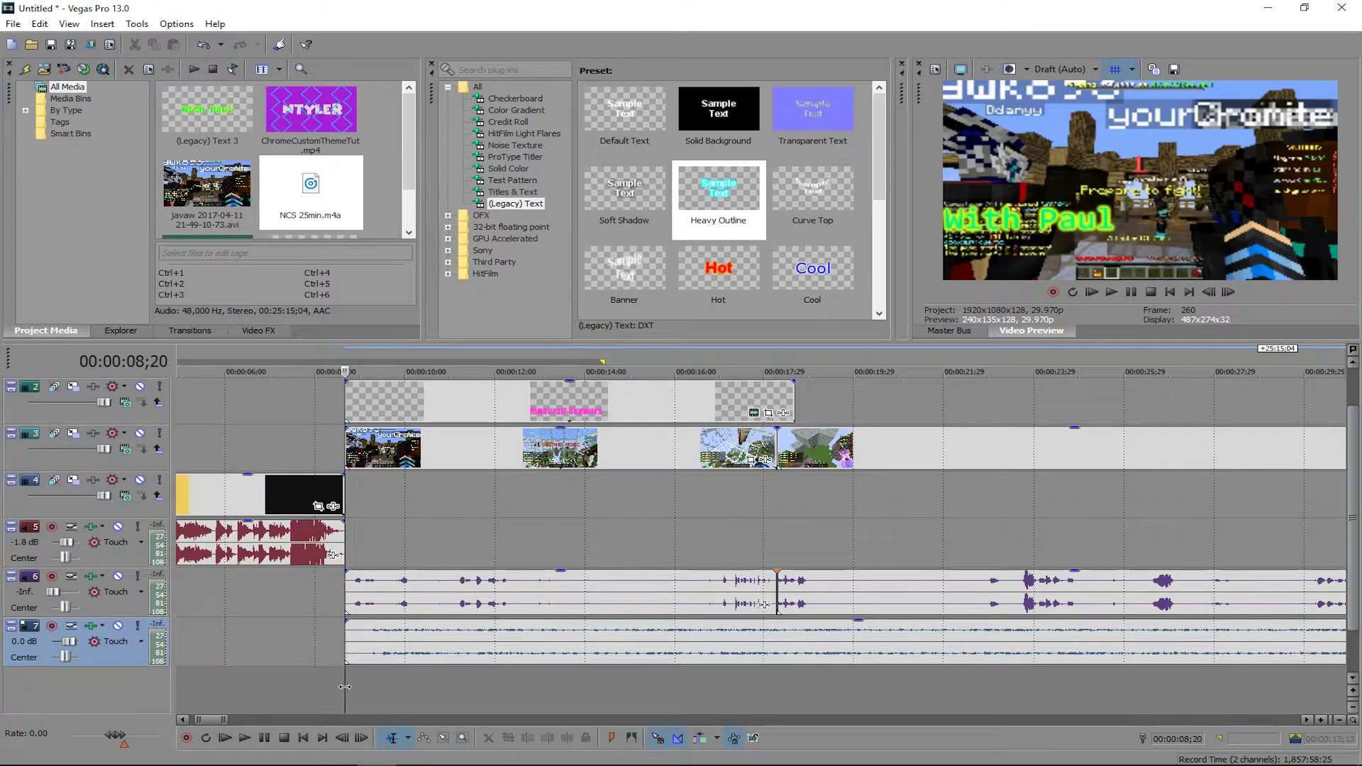
pyautogui.moveTo(344, 688)
pyautogui.mouseDown()
pyautogui.moveTo(431, 687)
pyautogui.moveTo(345, 697)
pyautogui.mouseUp()
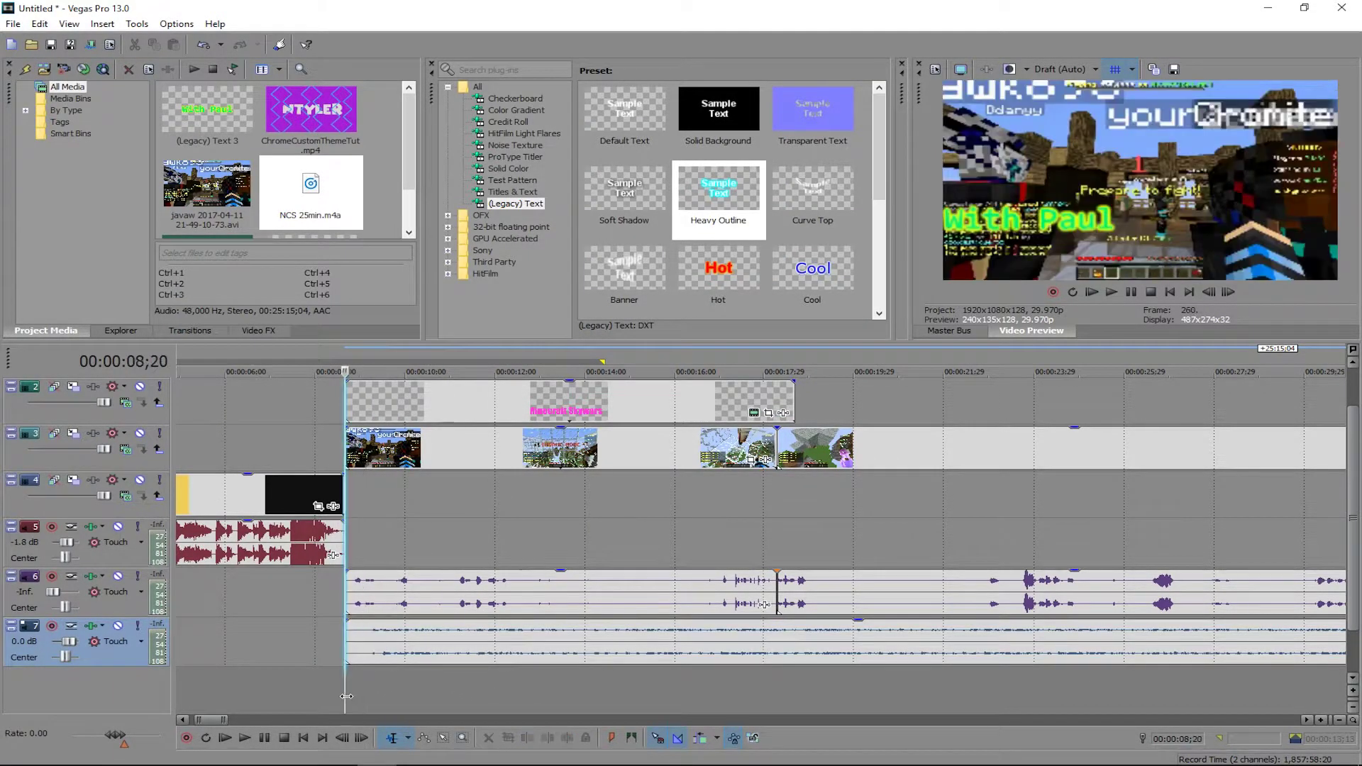
pyautogui.click(1112, 292)
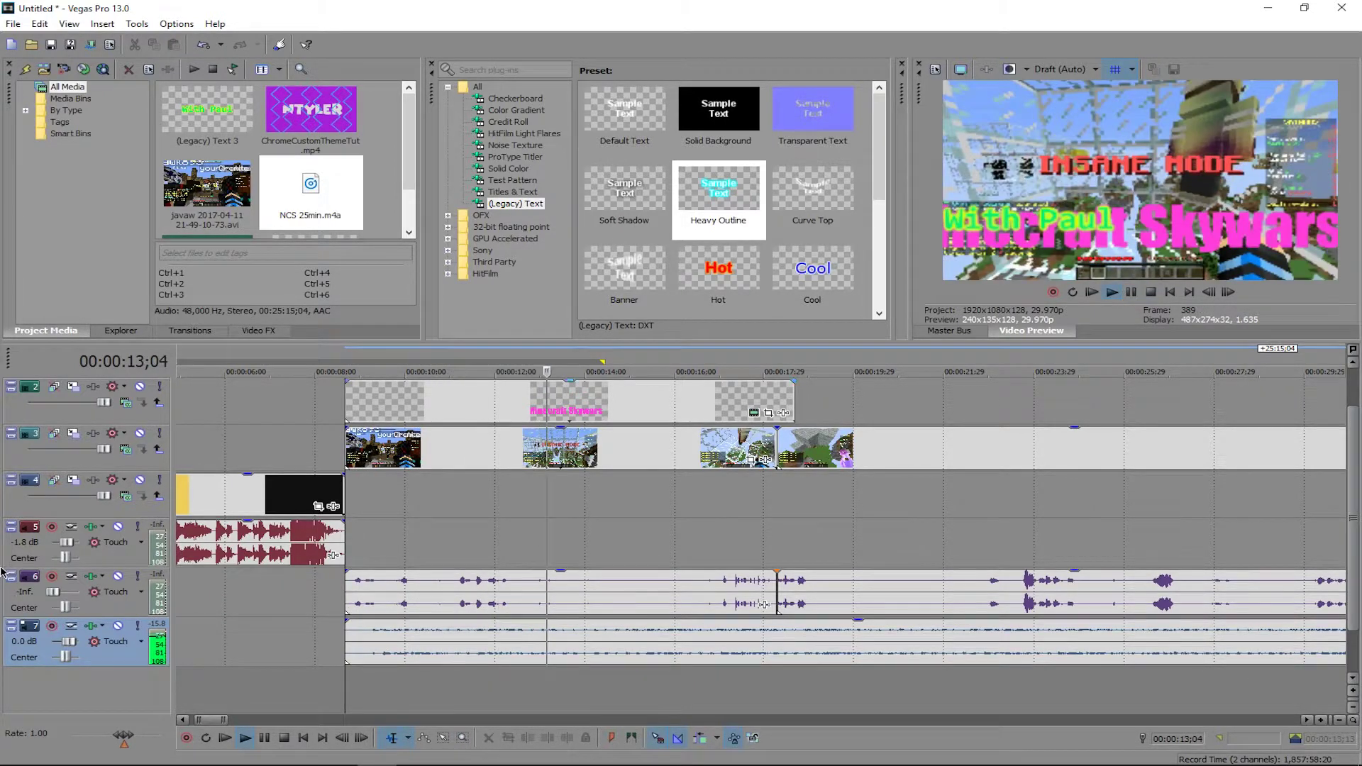
pyautogui.moveTo(72, 643); pyautogui.dragTo(62, 644)
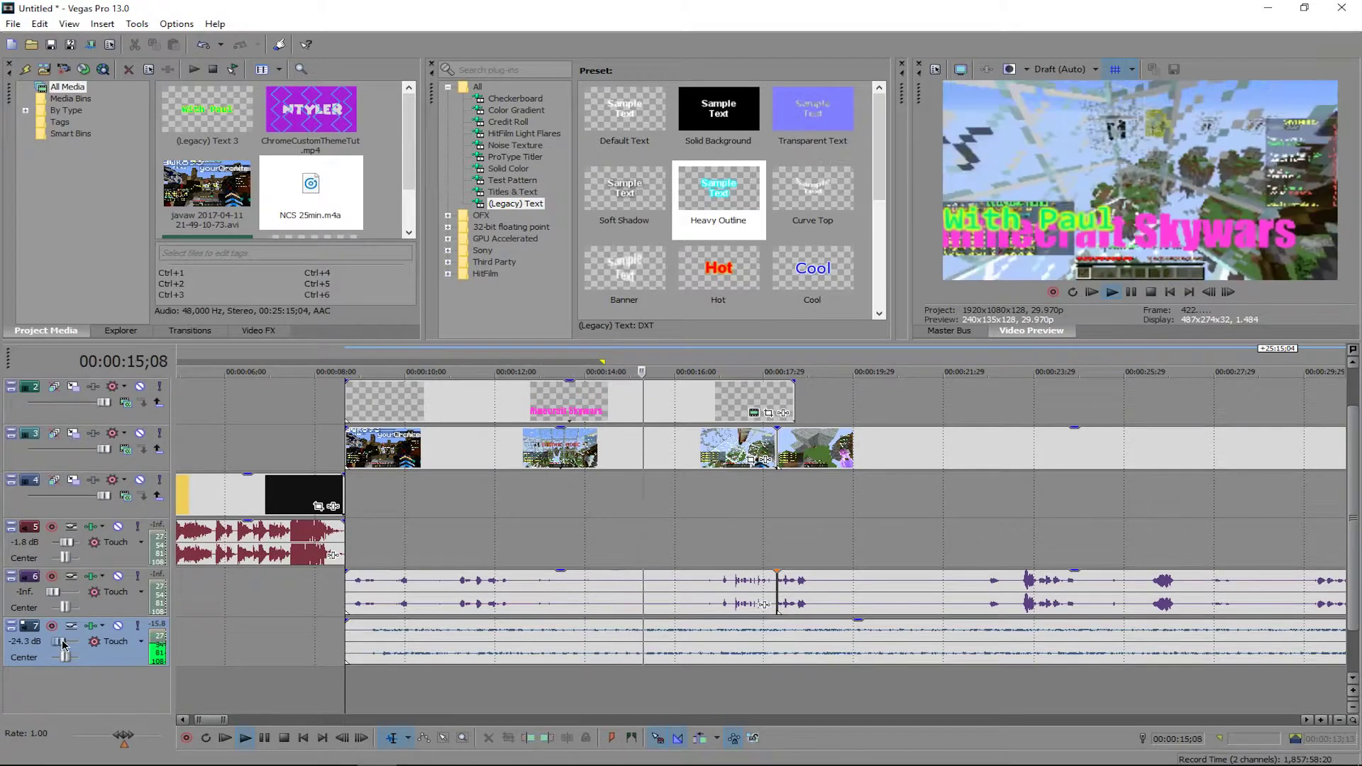
pyautogui.moveTo(63, 644)
pyautogui.mouseDown()
pyautogui.moveTo(129, 644)
pyautogui.moveTo(76, 650)
pyautogui.mouseUp()
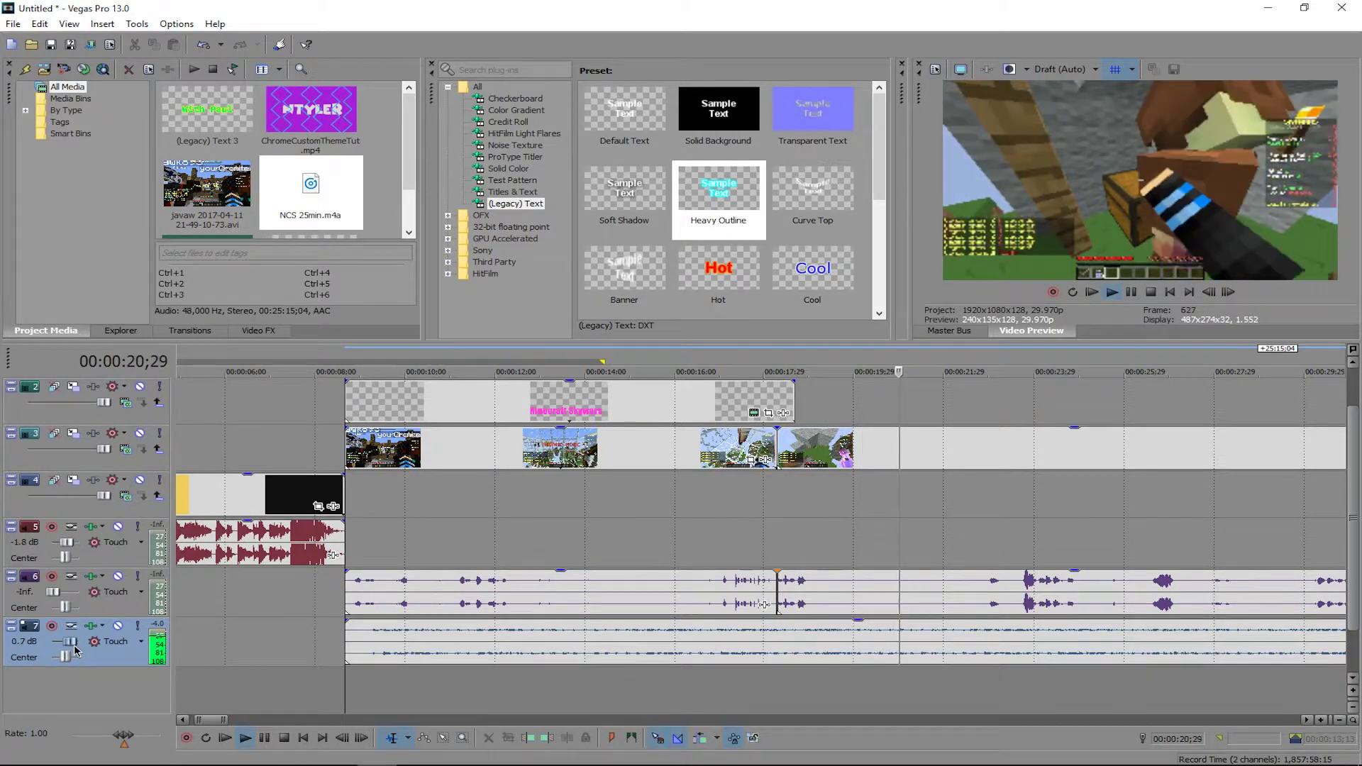
pyautogui.moveTo(74, 646); pyautogui.dragTo(73, 646)
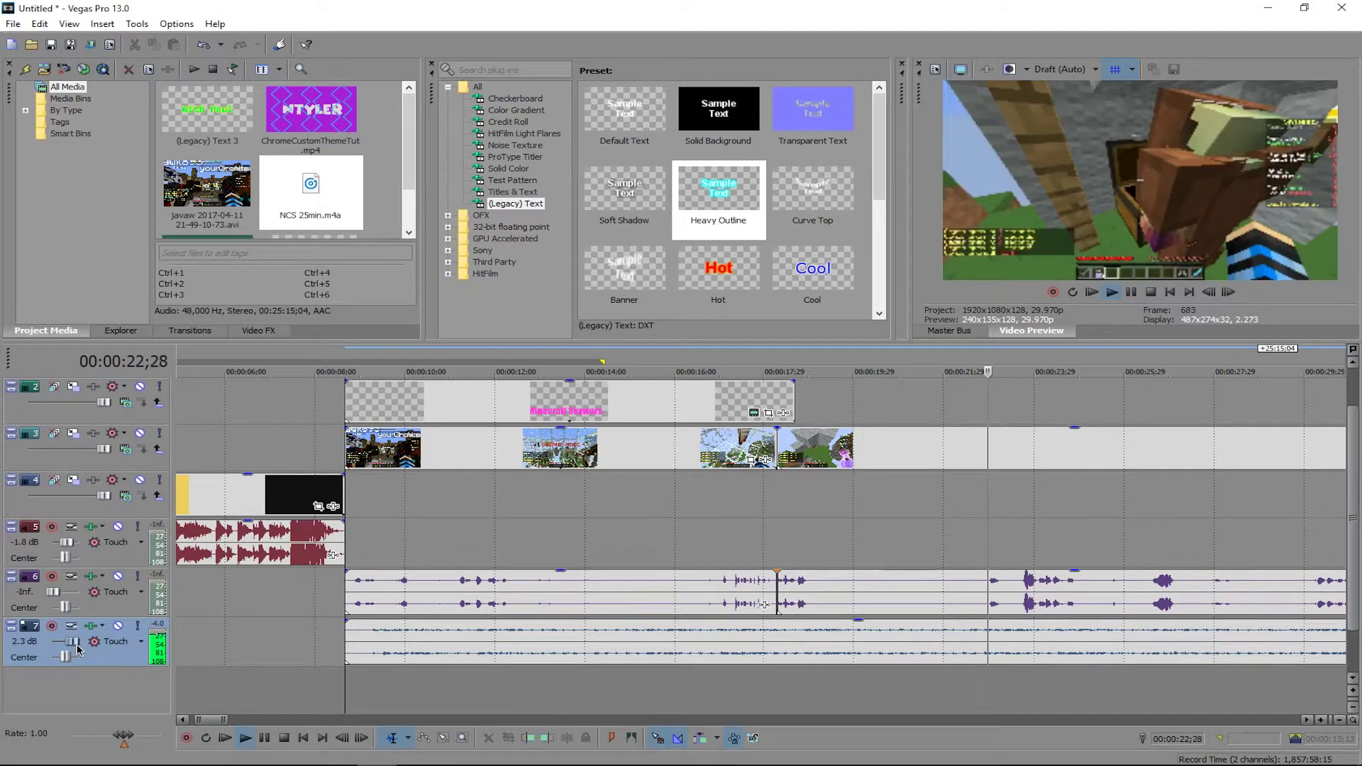
pyautogui.click(1132, 292)
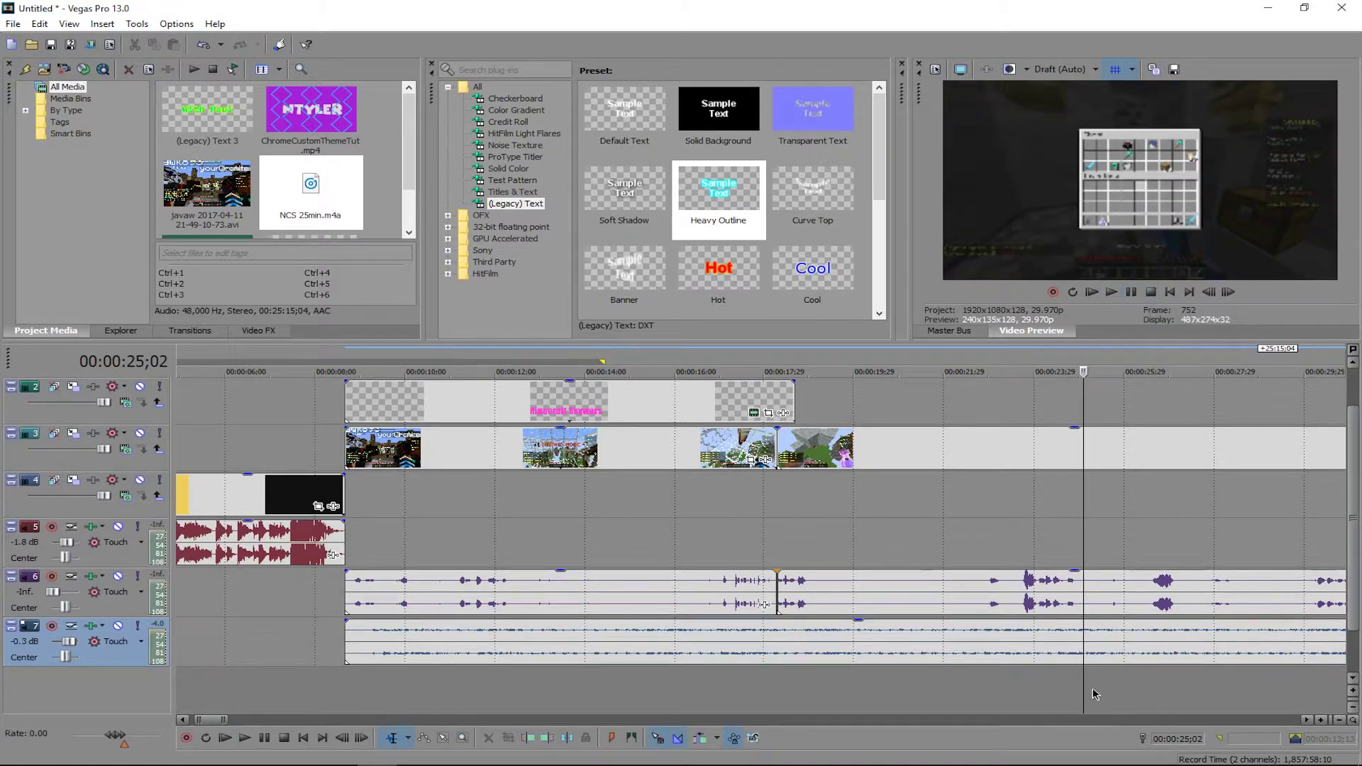
pyautogui.moveTo(1080, 684); pyautogui.dragTo(347, 672)
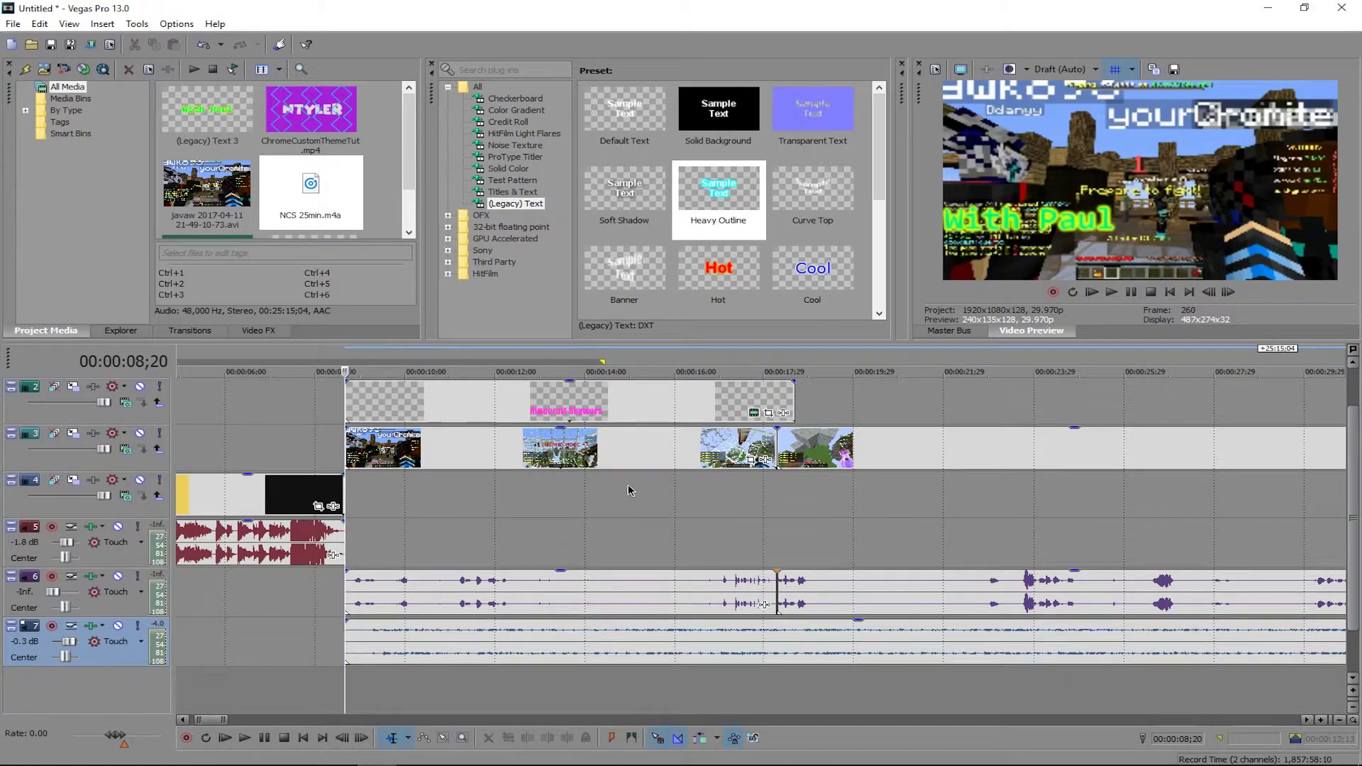
# Set the playback rate of the first gameplay video clip to 4 in its properties.
pyautogui.rightClick(533, 454)
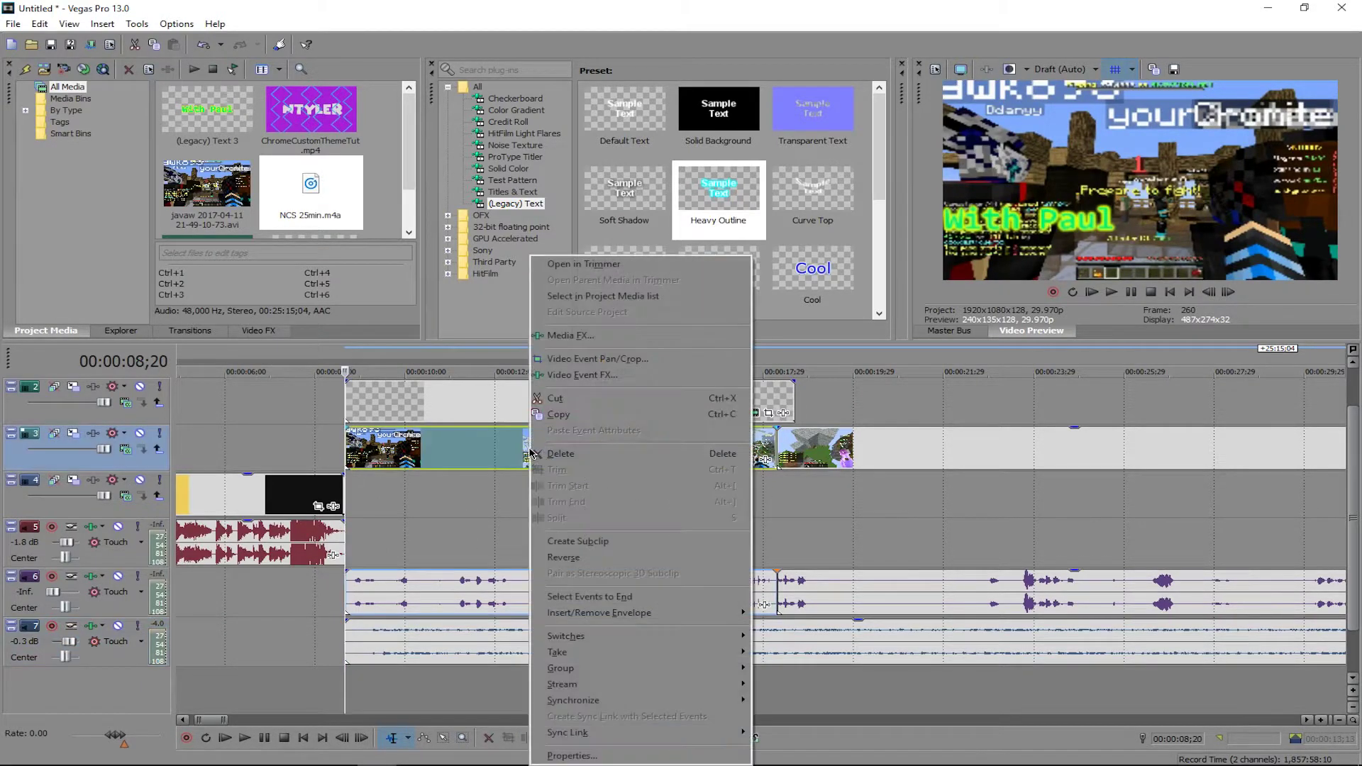
pyautogui.click(574, 756)
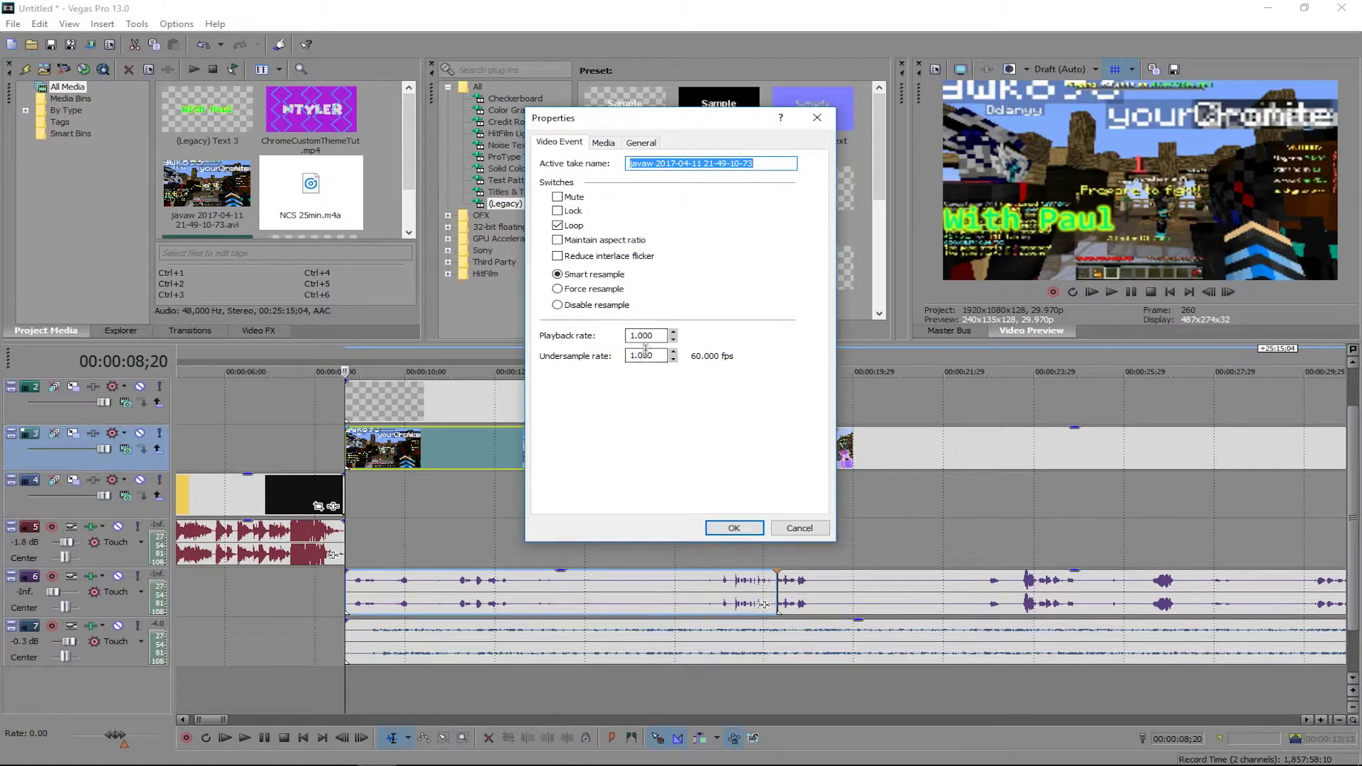
pyautogui.click(673, 341)
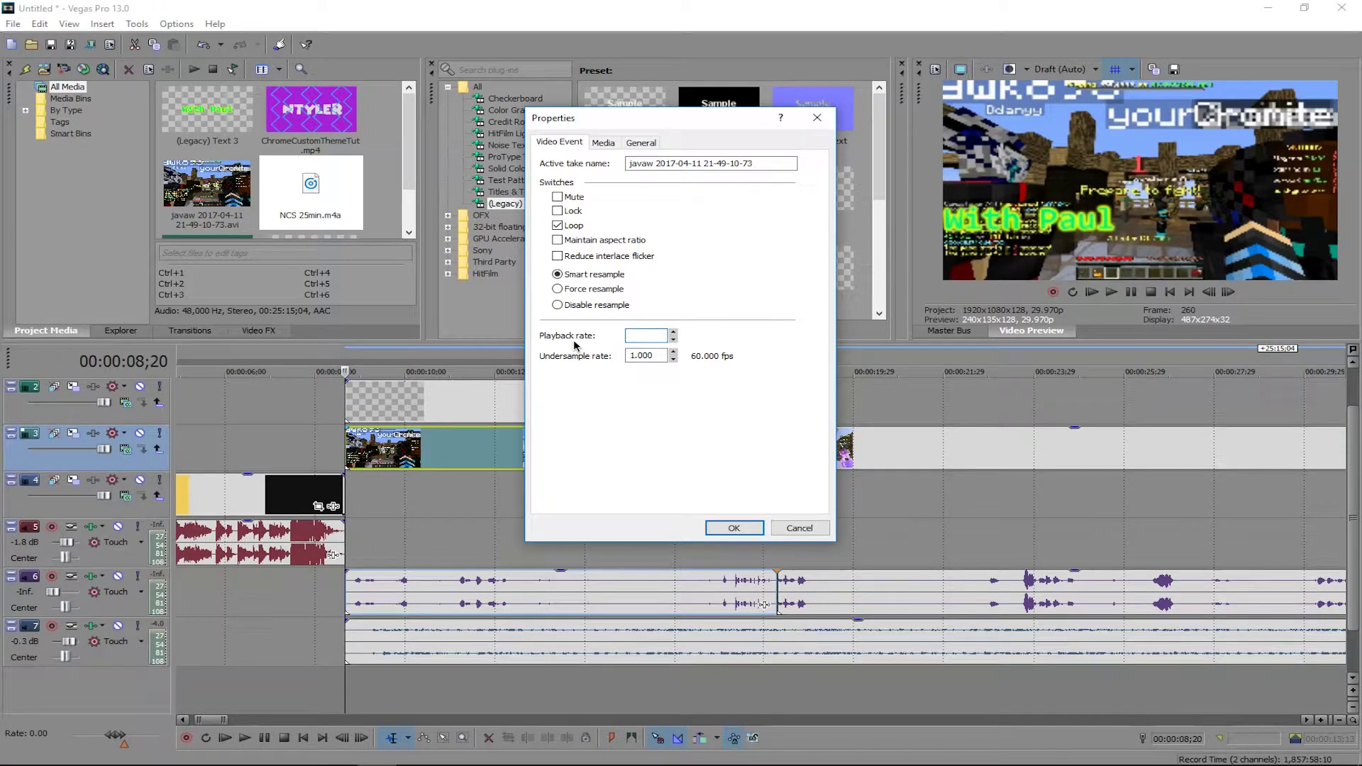
pyautogui.write('4')
pyautogui.press('Return')
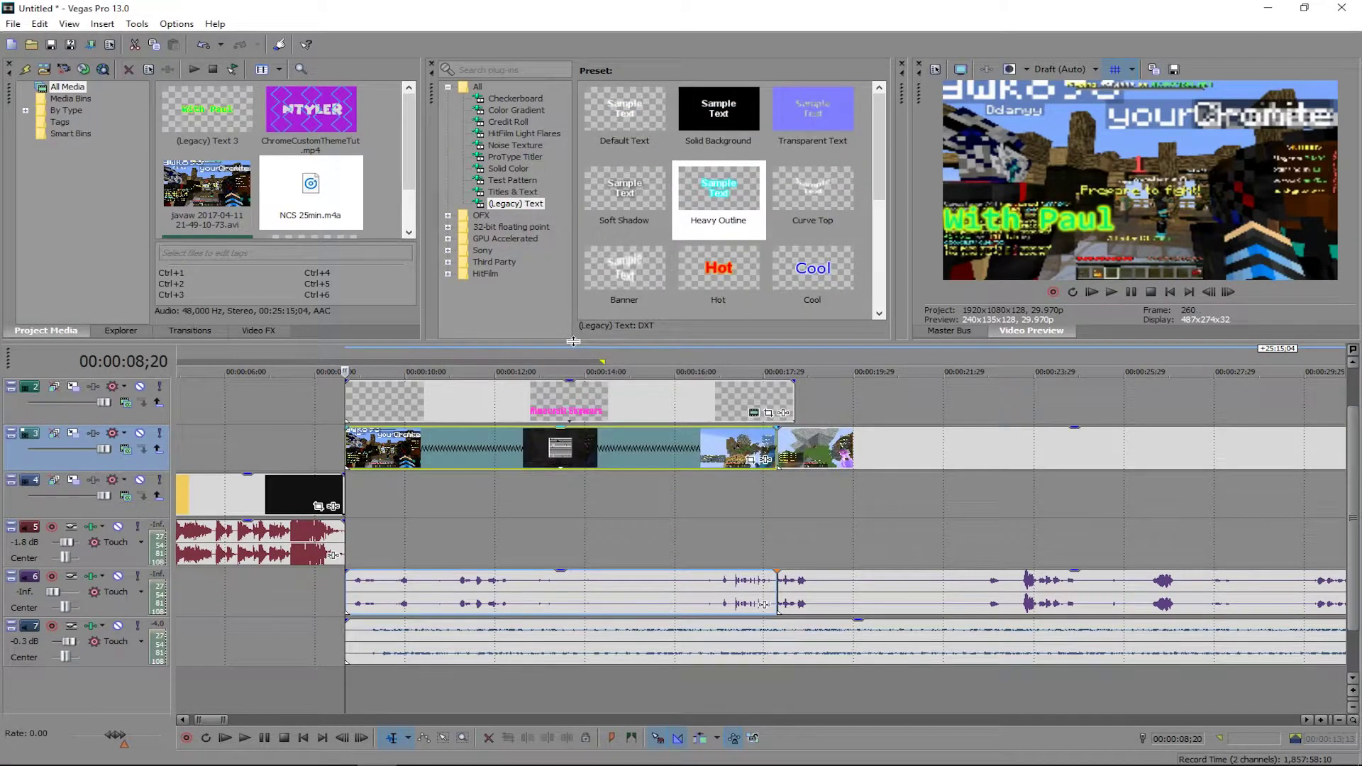
# Play back the sped-up gameplay clip, pause it, and move the playhead back to about 00:00:09;10.
pyautogui.click(1135, 292)
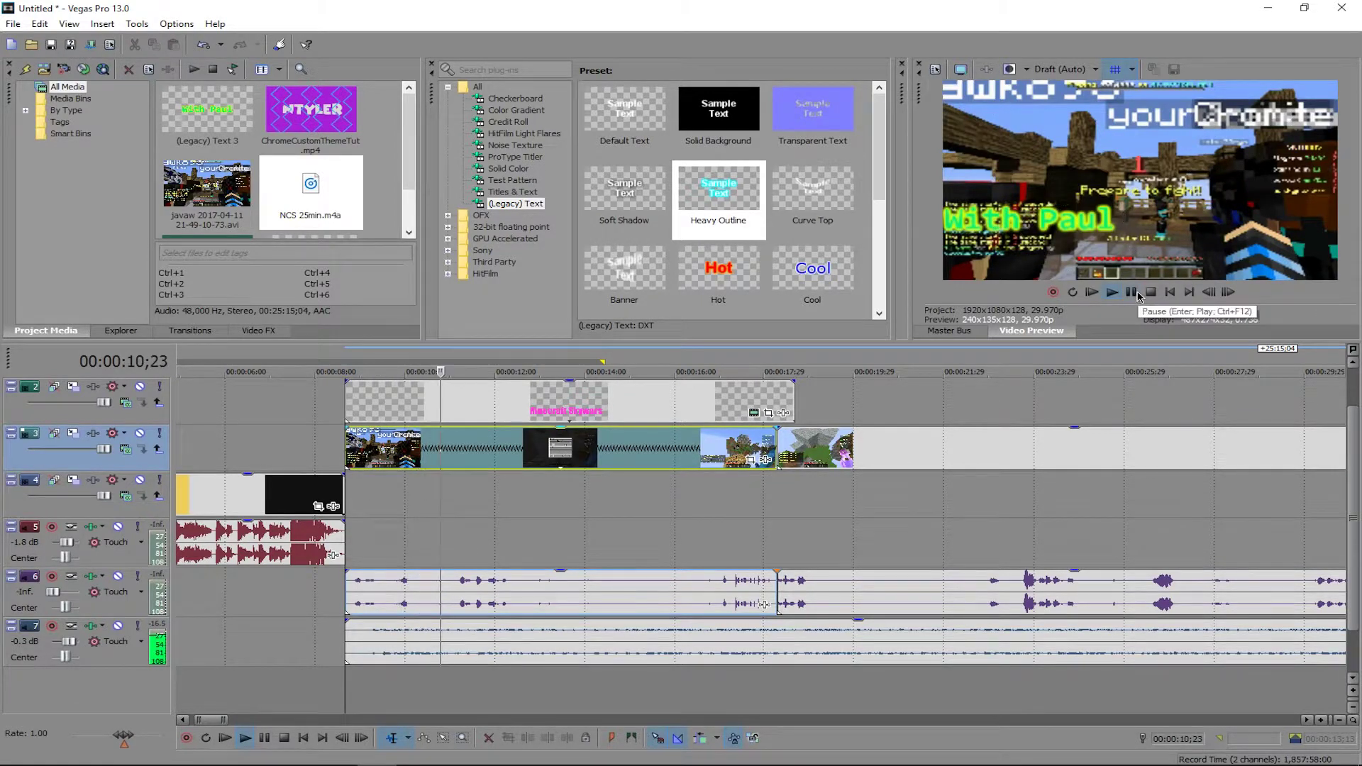
pyautogui.click(1131, 292)
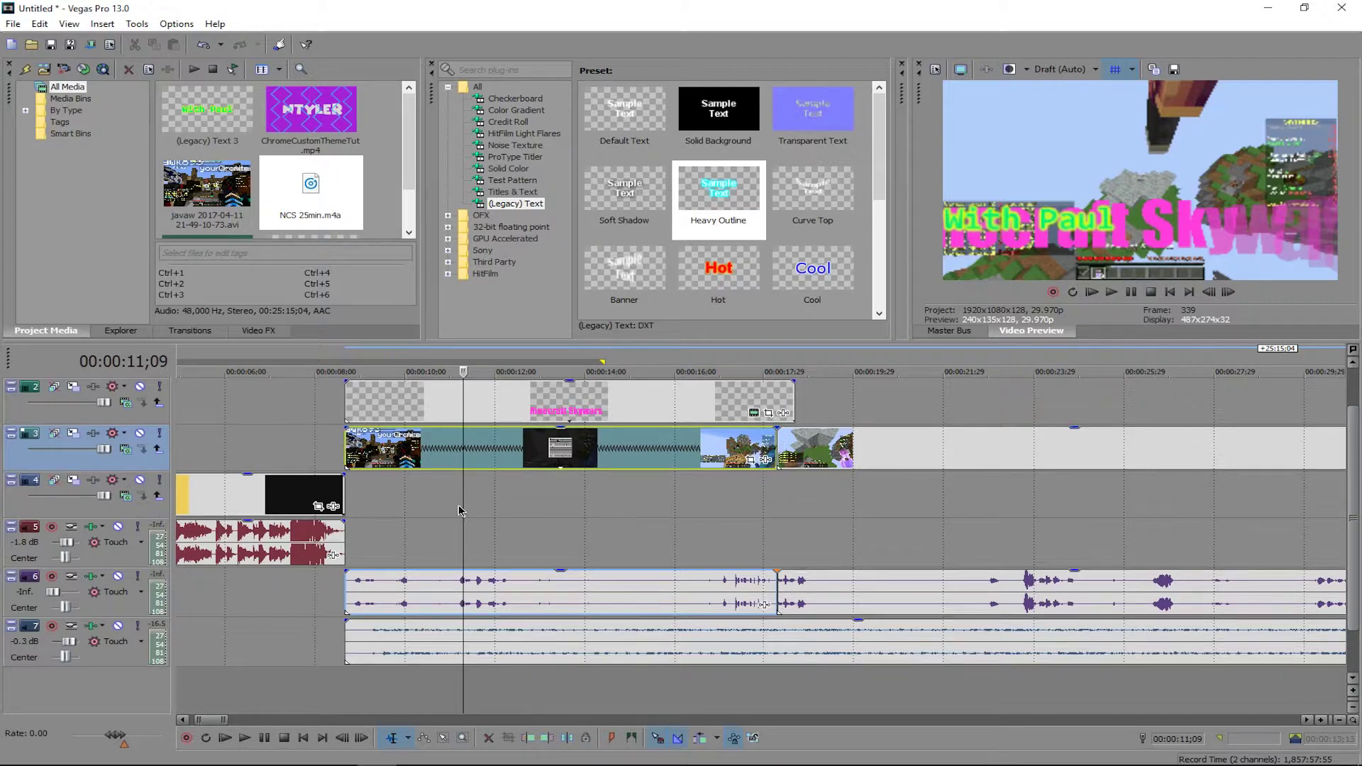
pyautogui.moveTo(464, 506); pyautogui.dragTo(374, 527)
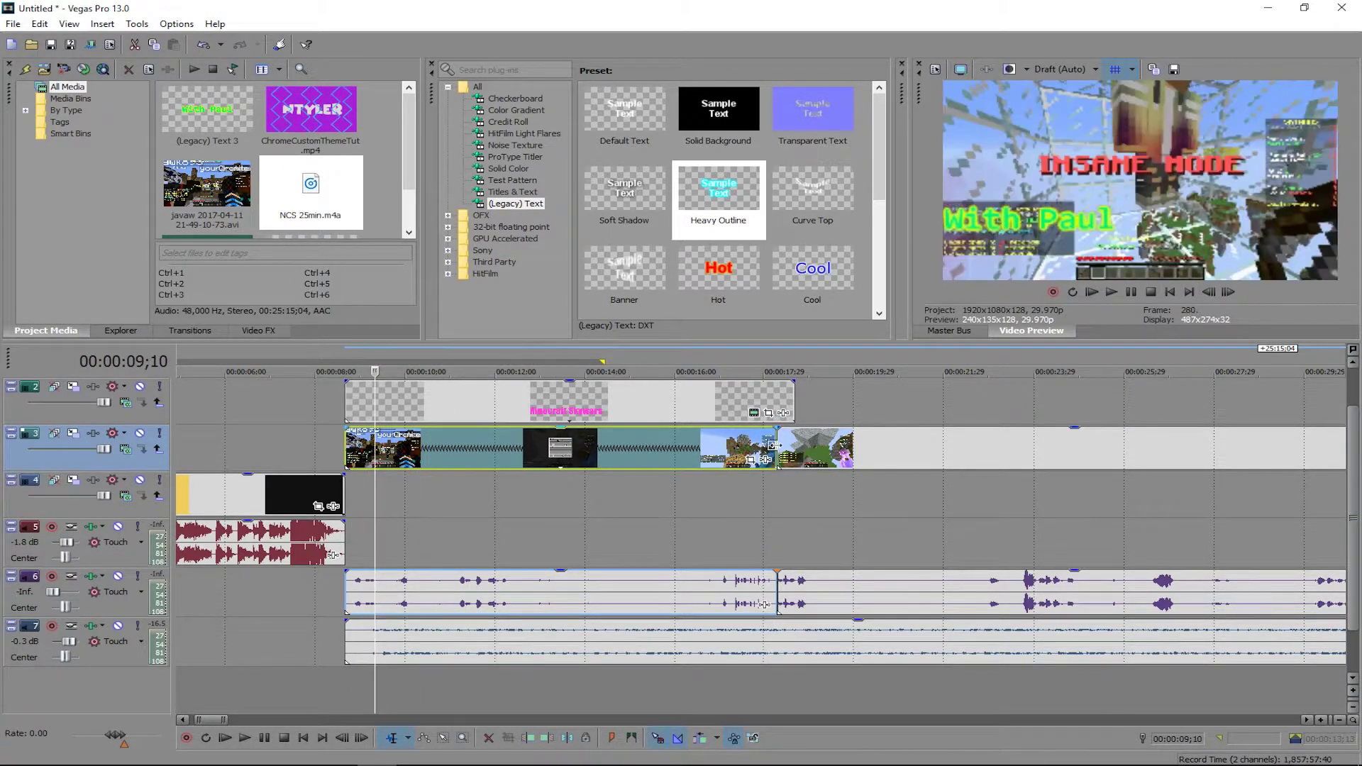
# Shorten the first gameplay clip to end at about 00:00:15;29, butt the second clip against it, and place the playhead at the cut.
pyautogui.moveTo(781, 444); pyautogui.dragTo(669, 445)
pyautogui.moveTo(806, 441); pyautogui.dragTo(711, 446)
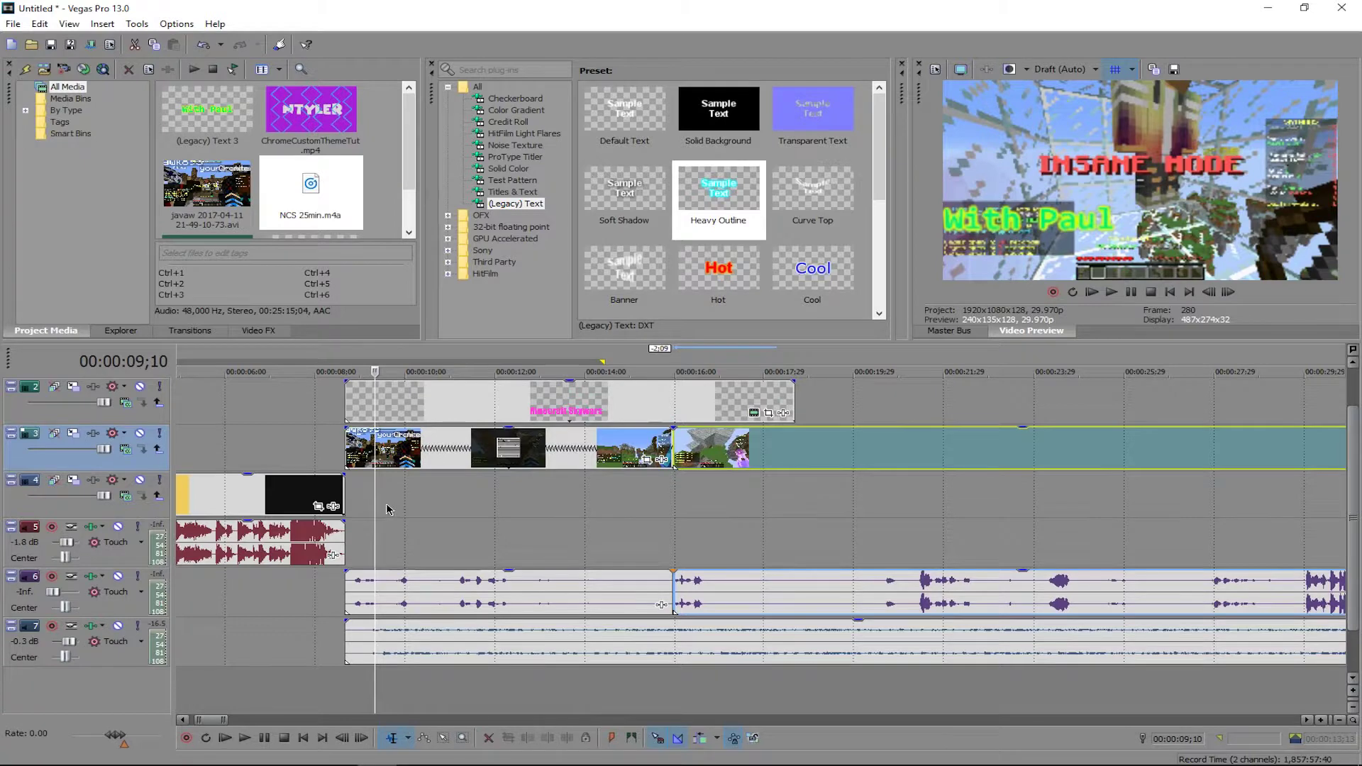
pyautogui.moveTo(642, 520); pyautogui.dragTo(674, 520)
# Set the playback rate of the second gameplay video clip to 4 in its properties.
pyautogui.rightClick(709, 456)
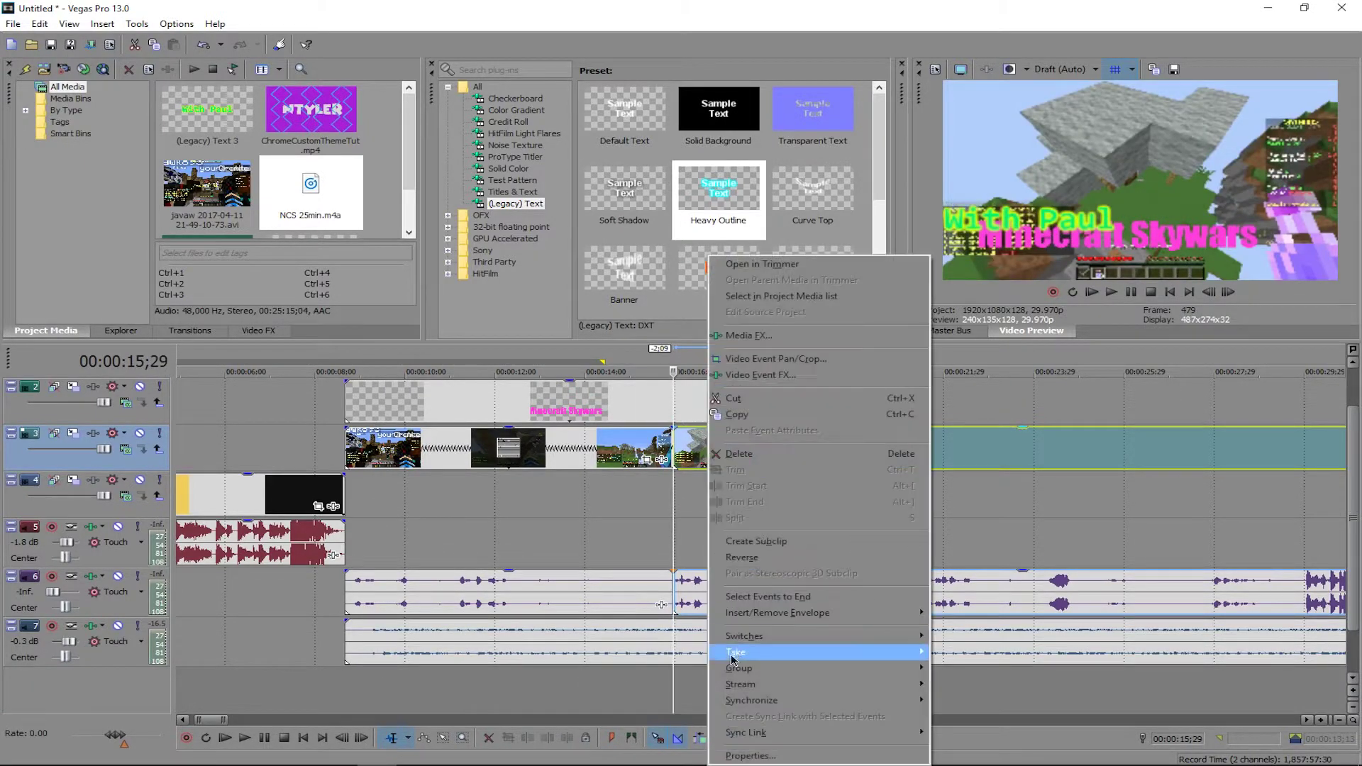
pyautogui.click(734, 752)
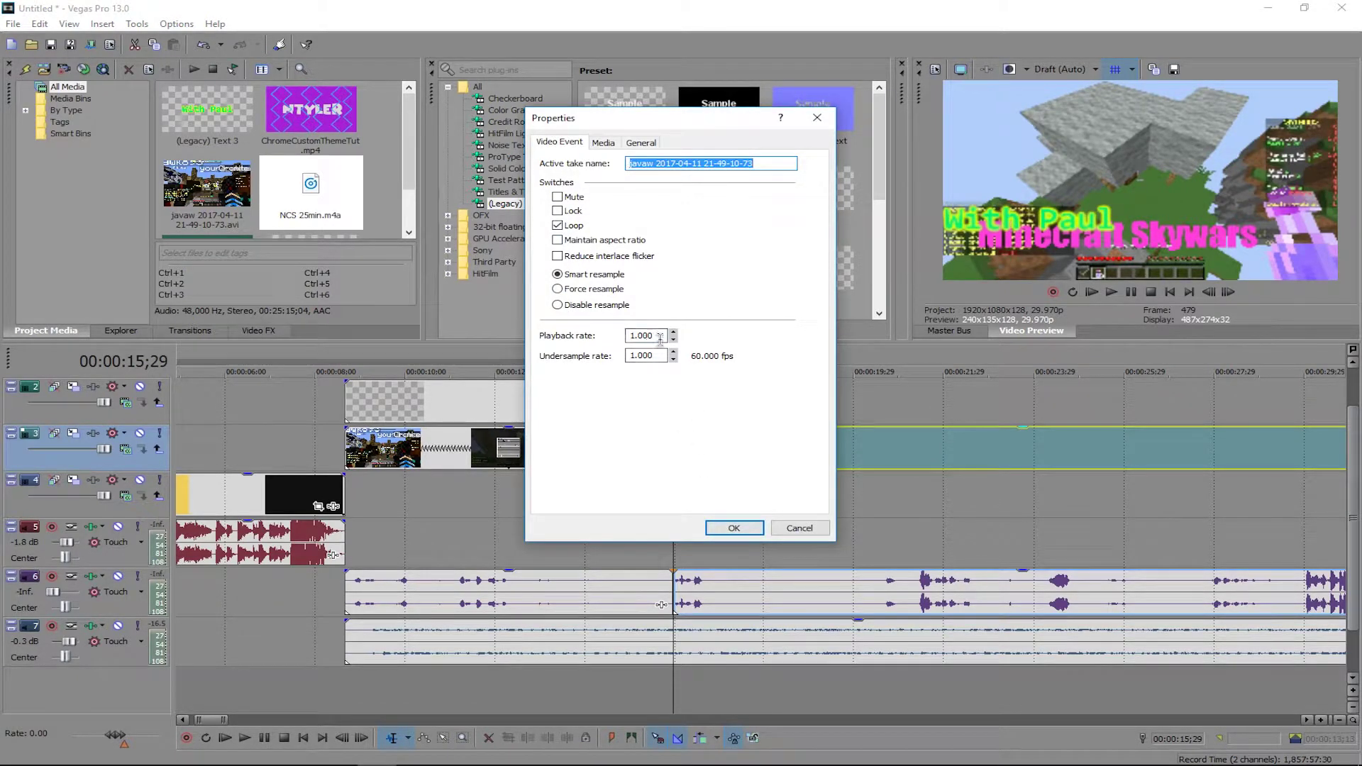
pyautogui.moveTo(660, 338); pyautogui.dragTo(505, 336)
pyautogui.write('4')
pyautogui.press('Return')
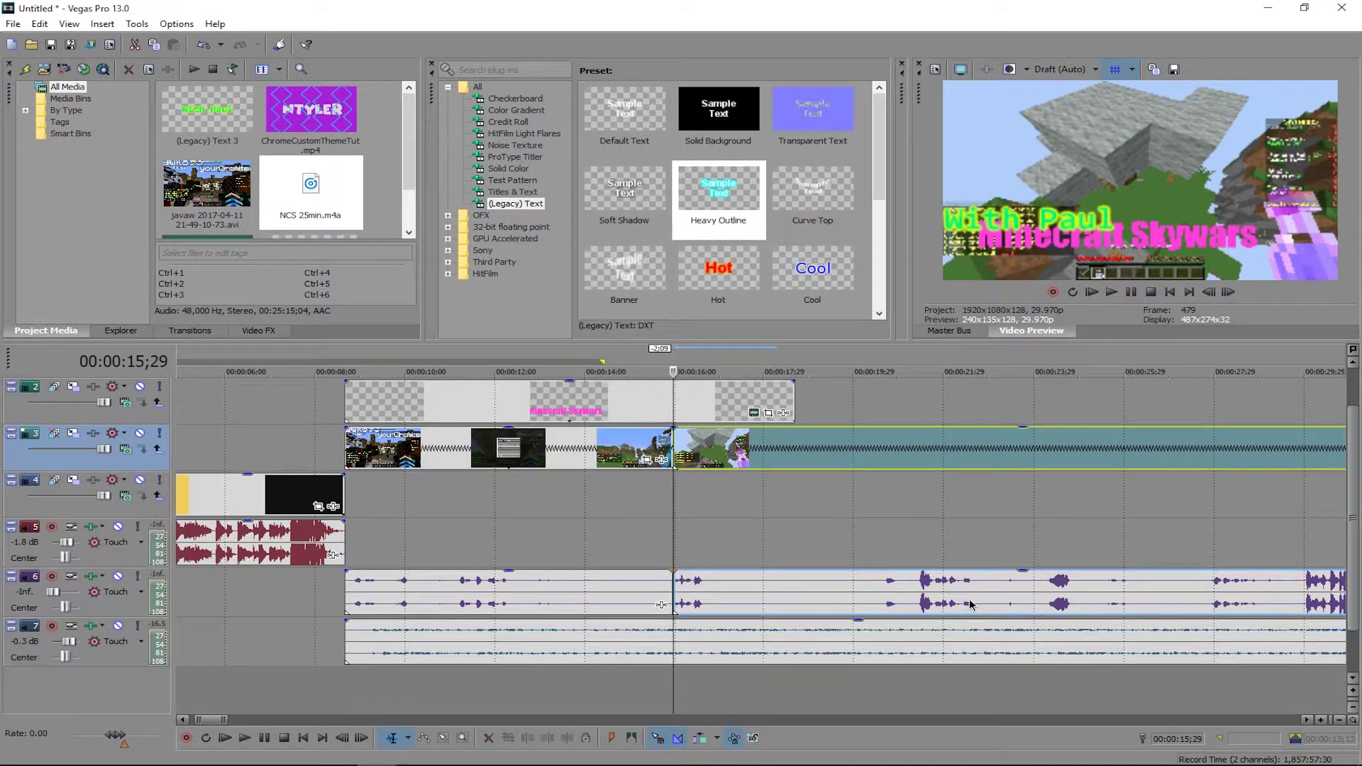
# Return the playhead to the gameplay start at 00:00:08;20 and add a new video track above the others.
pyautogui.moveTo(673, 508); pyautogui.dragTo(488, 525)
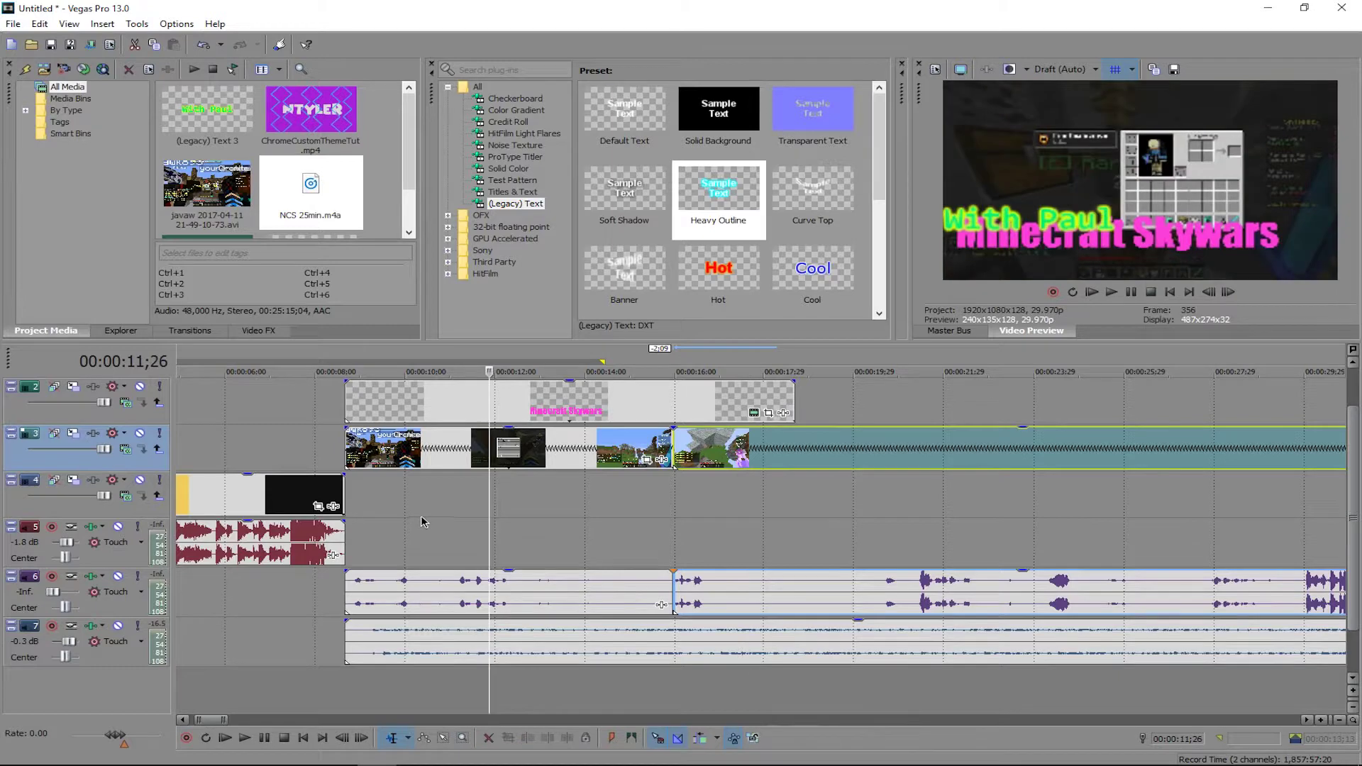
pyautogui.scroll(-1, 454, 513)
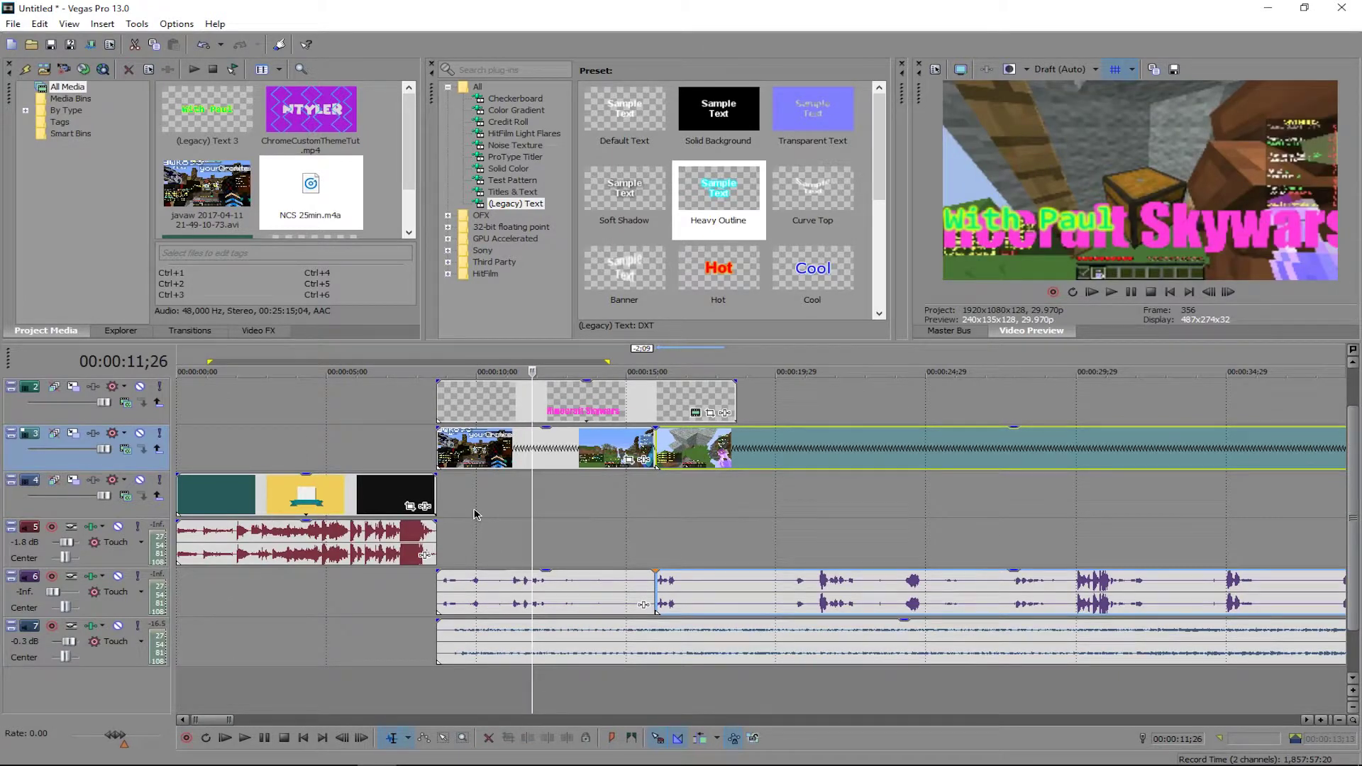
pyautogui.scroll(-1, 479, 511)
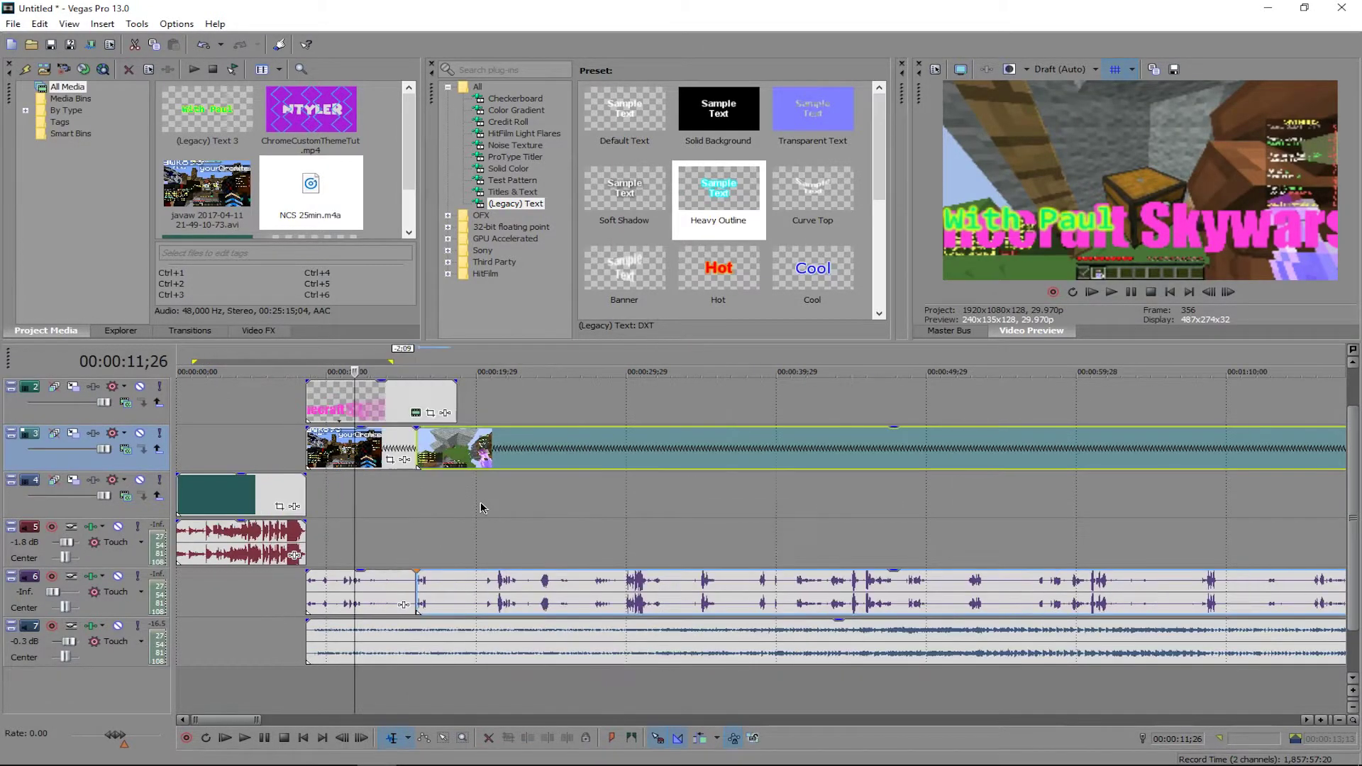
pyautogui.moveTo(357, 493); pyautogui.dragTo(306, 493)
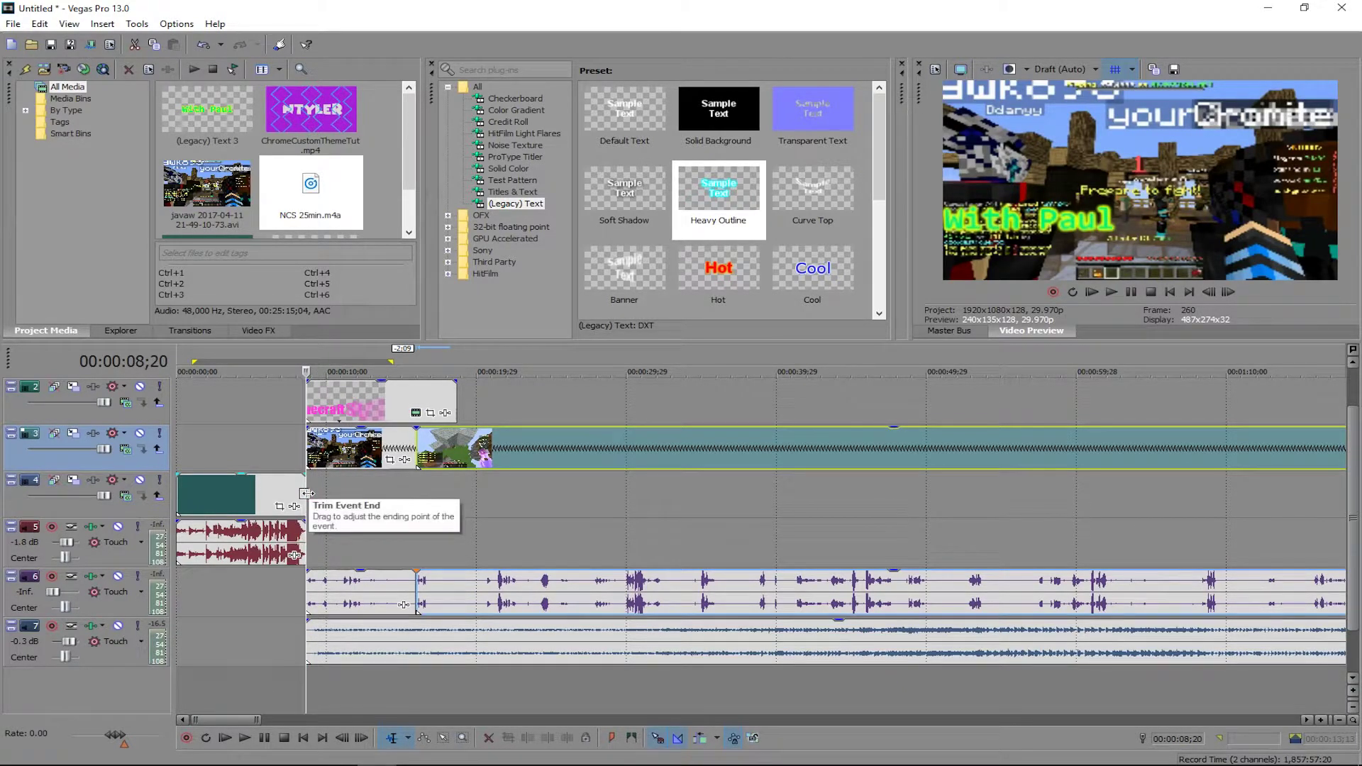
pyautogui.hotkey('ctrl', 'shift', 'q')
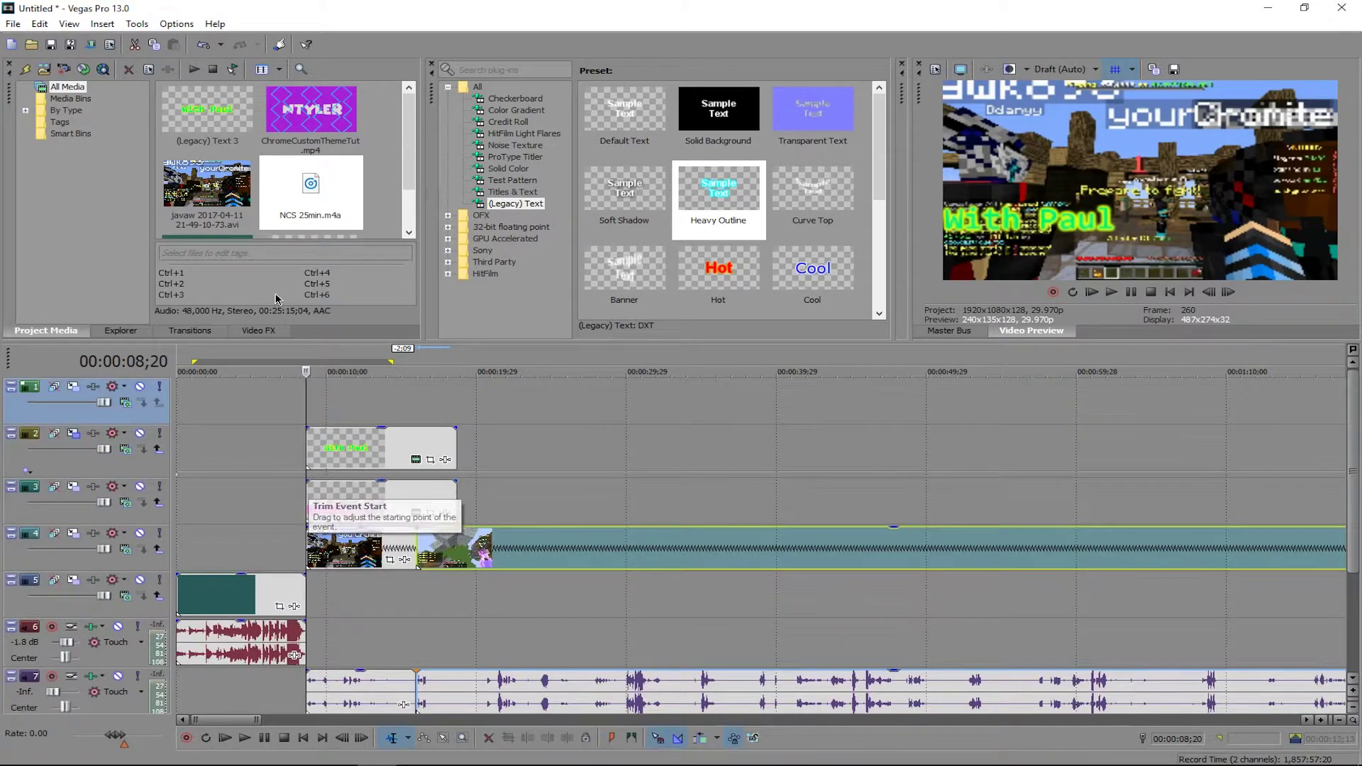
# Load the 94subs image from the Pictures folder onto the new track and lengthen its event by about 36 seconds.
pyautogui.click(13, 23)
pyautogui.click(29, 59)
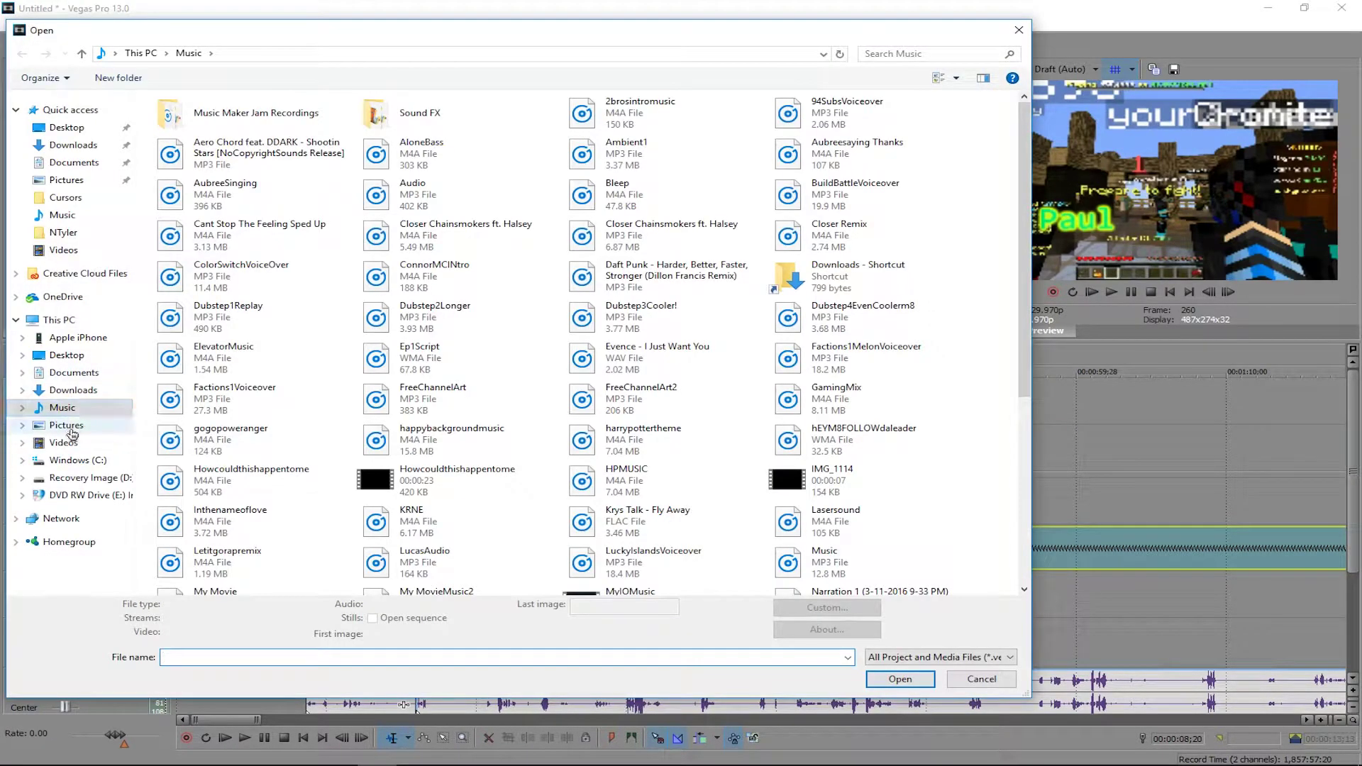
pyautogui.click(66, 425)
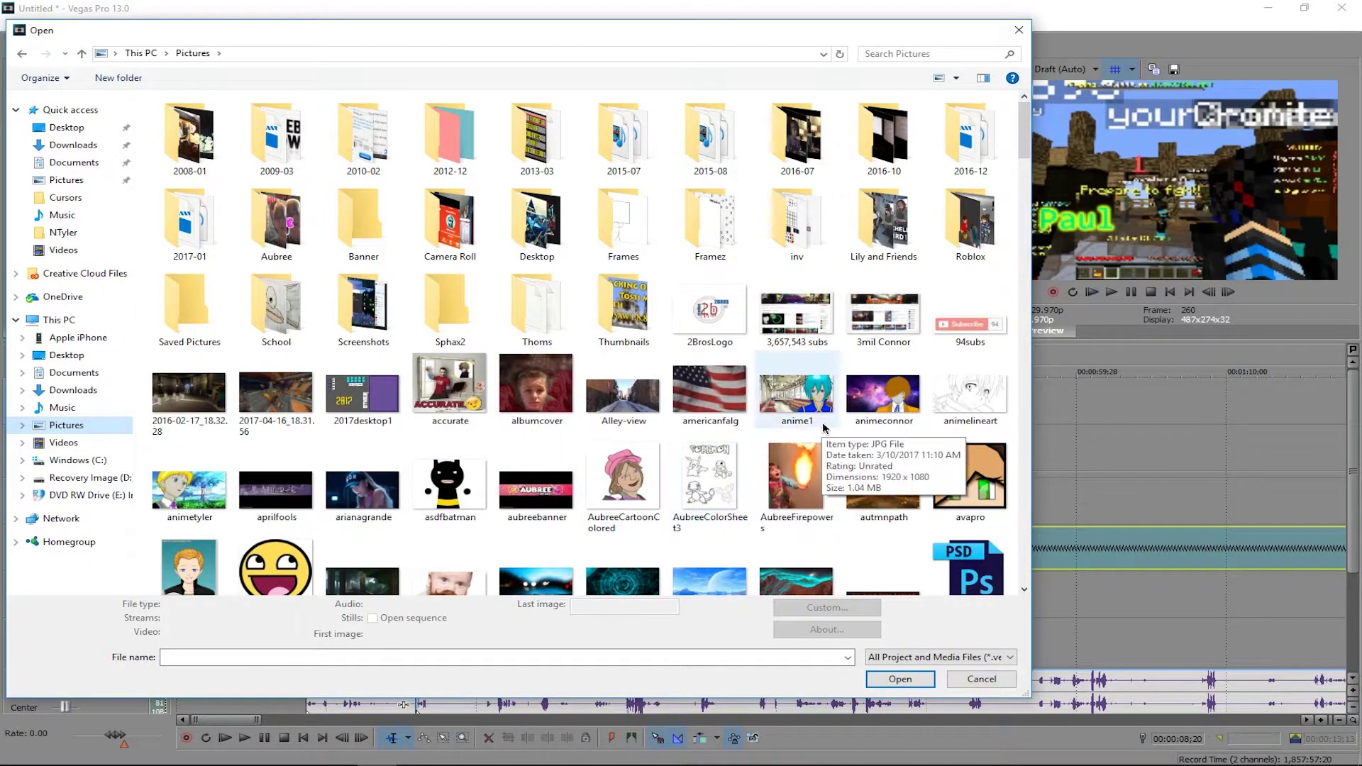
pyautogui.click(975, 322)
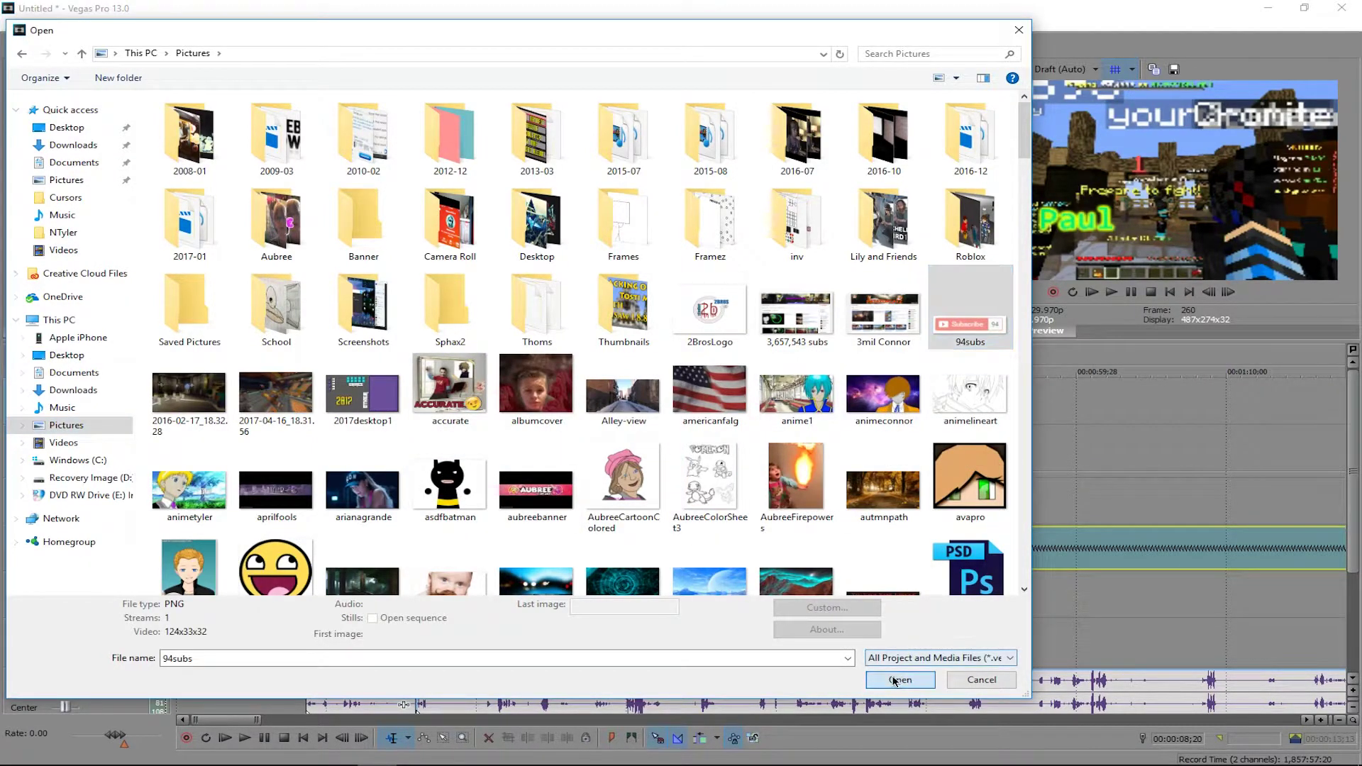
pyautogui.click(900, 679)
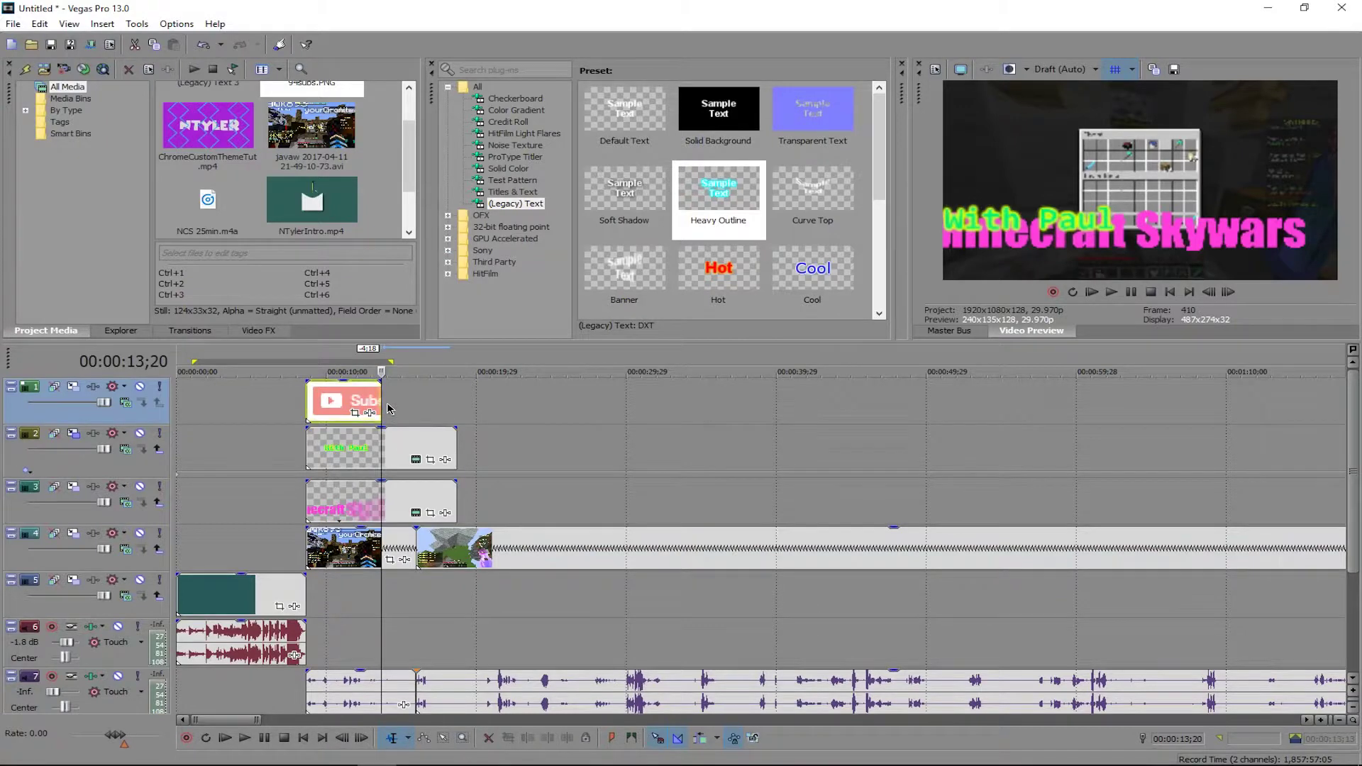
pyautogui.moveTo(390, 404); pyautogui.dragTo(926, 426)
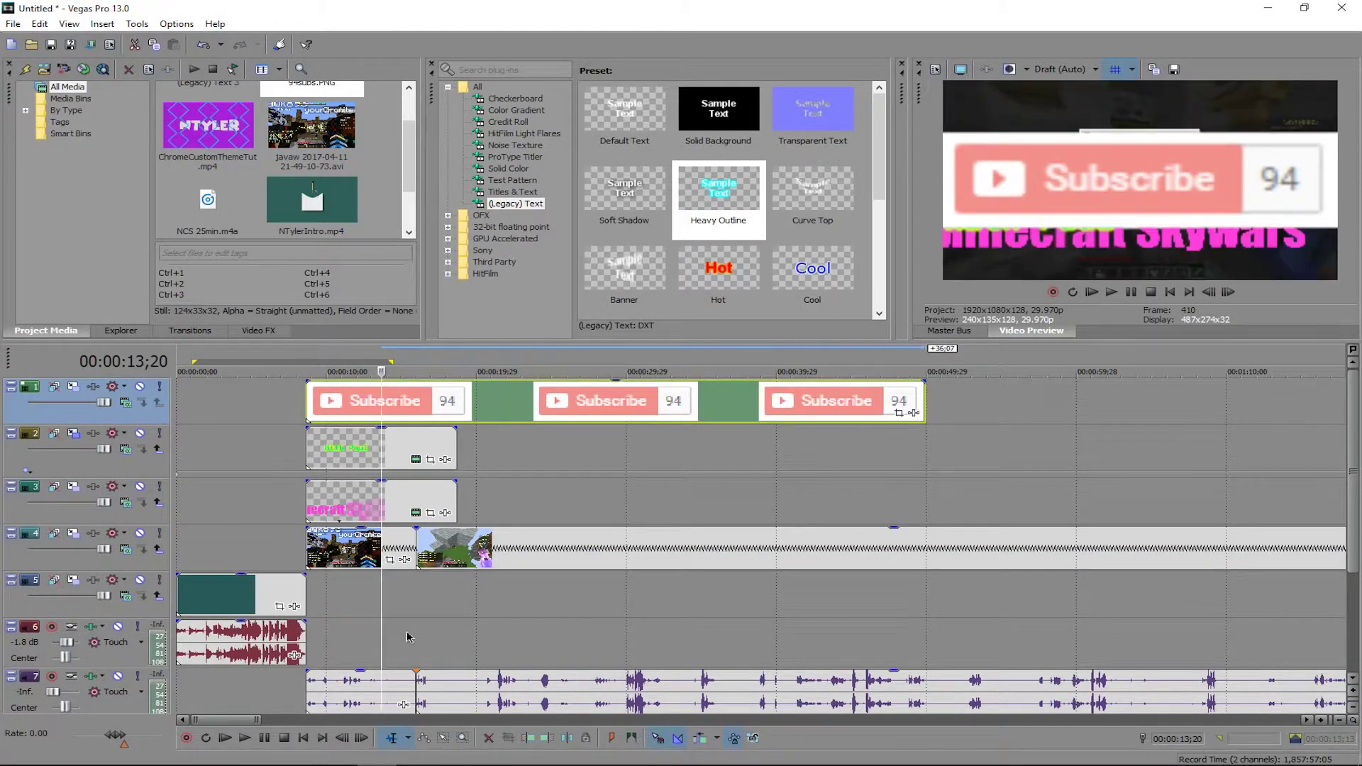
# Use Track Motion at the gameplay start to shrink the subscribe image to about 631 by 355 at about X 653, Y -462.
pyautogui.moveTo(383, 612); pyautogui.dragTo(306, 612)
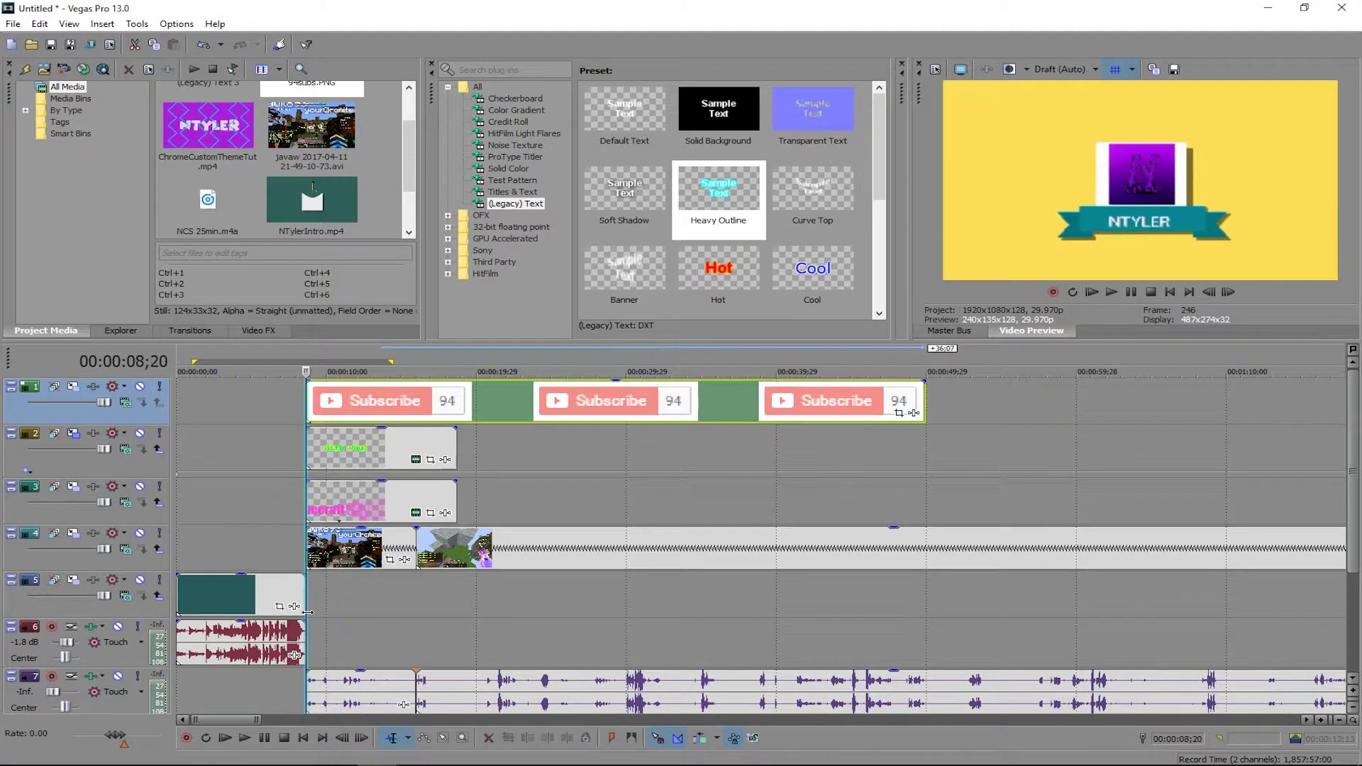
pyautogui.click(73, 386)
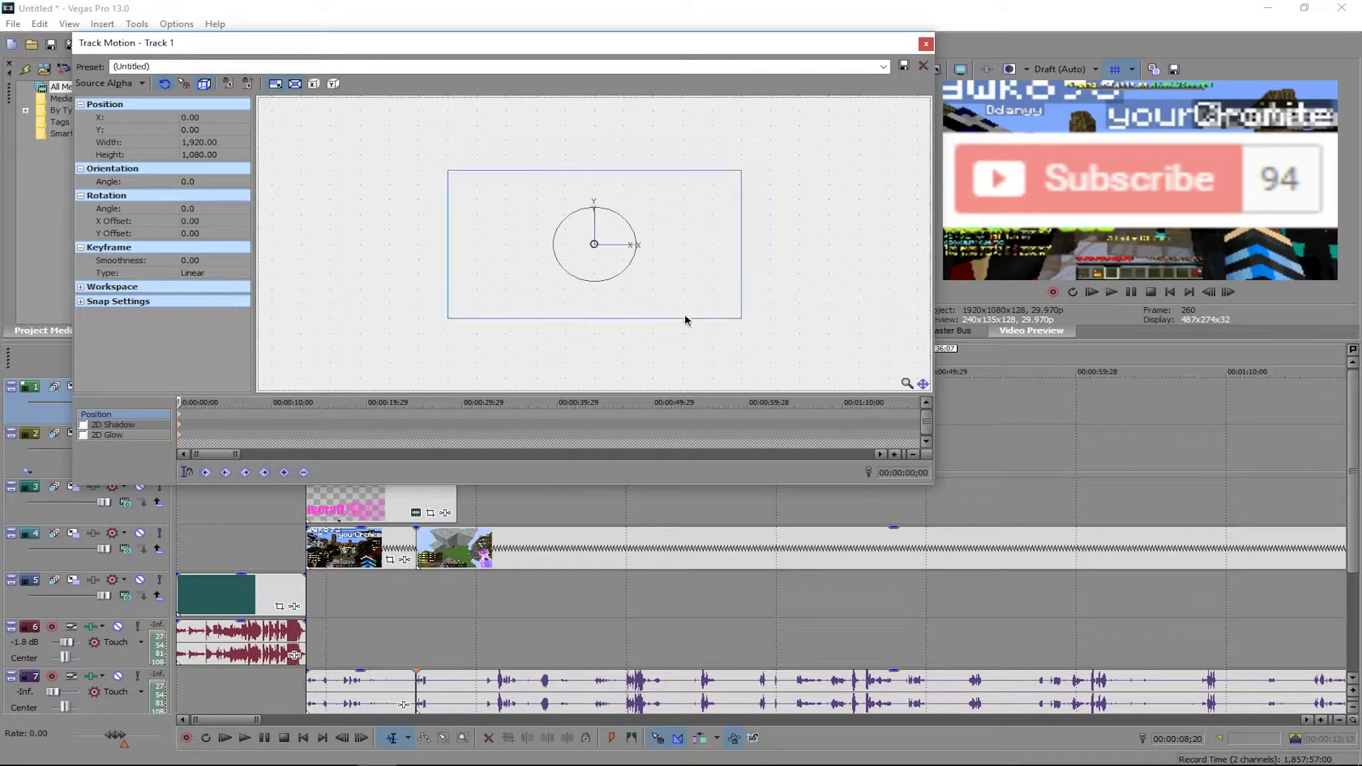
pyautogui.moveTo(741, 319); pyautogui.dragTo(713, 325)
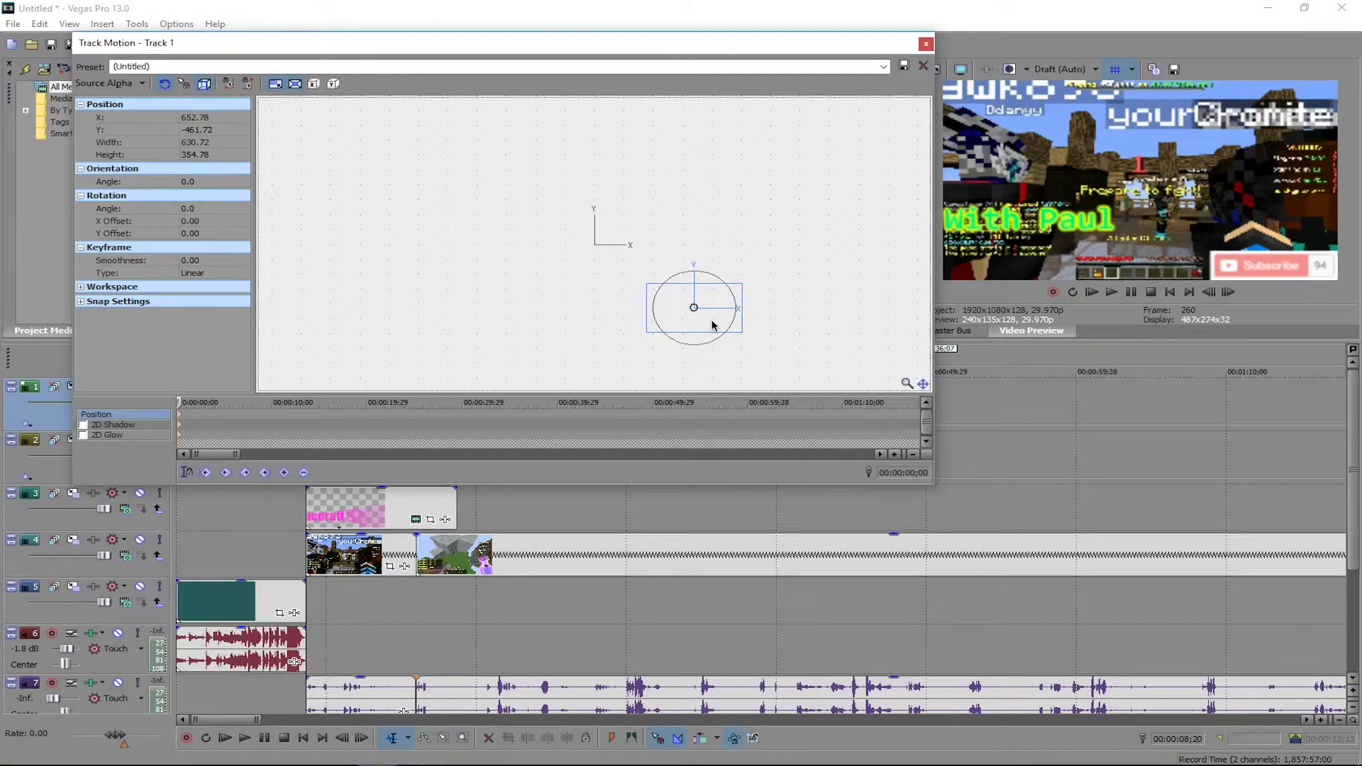
pyautogui.click(925, 44)
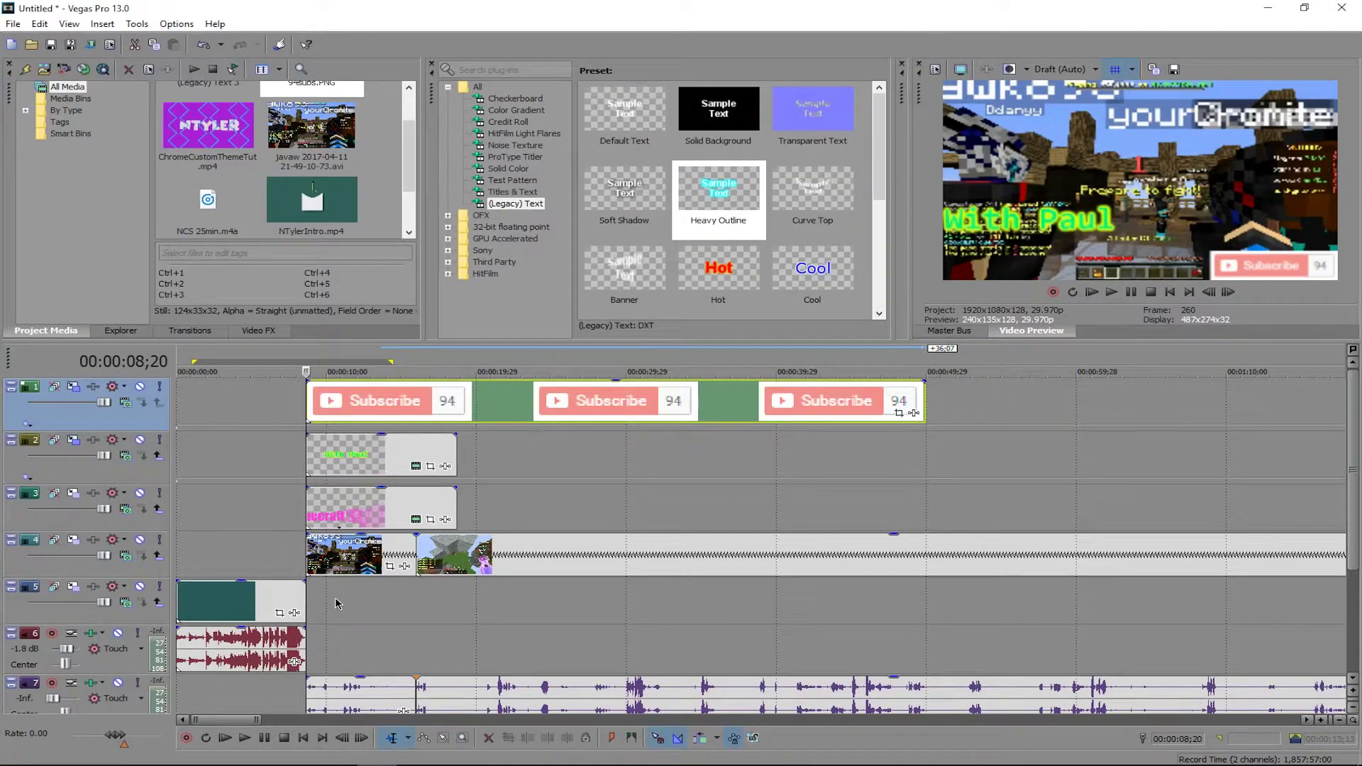
# Scrub from the gameplay start to about 00:00:48;25, near the end of the subscribe image, to check the overlay.
pyautogui.moveTo(305, 691)
pyautogui.mouseDown()
pyautogui.moveTo(415, 686)
pyautogui.moveTo(305, 685)
pyautogui.mouseUp()
pyautogui.click(306, 457)
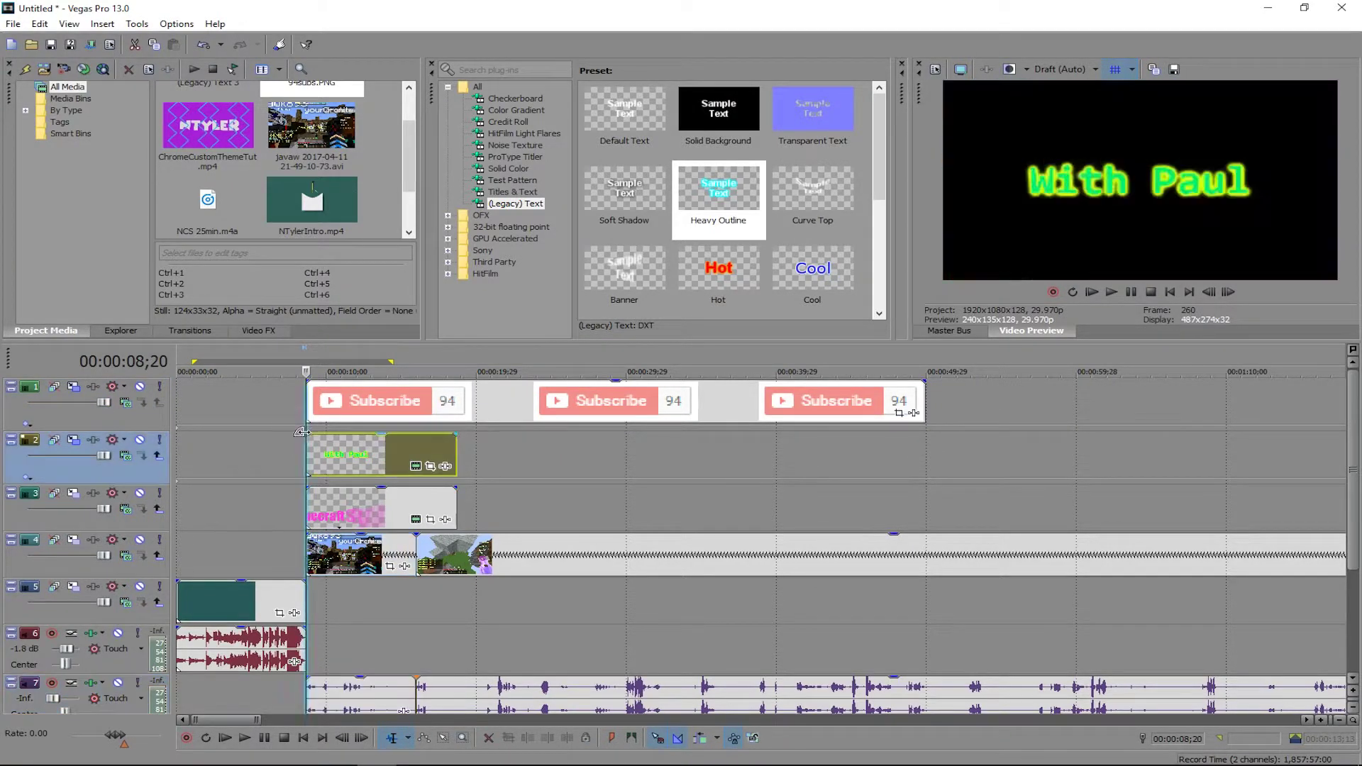
pyautogui.moveTo(307, 417)
pyautogui.mouseDown()
pyautogui.moveTo(350, 416)
pyautogui.moveTo(306, 418)
pyautogui.mouseUp()
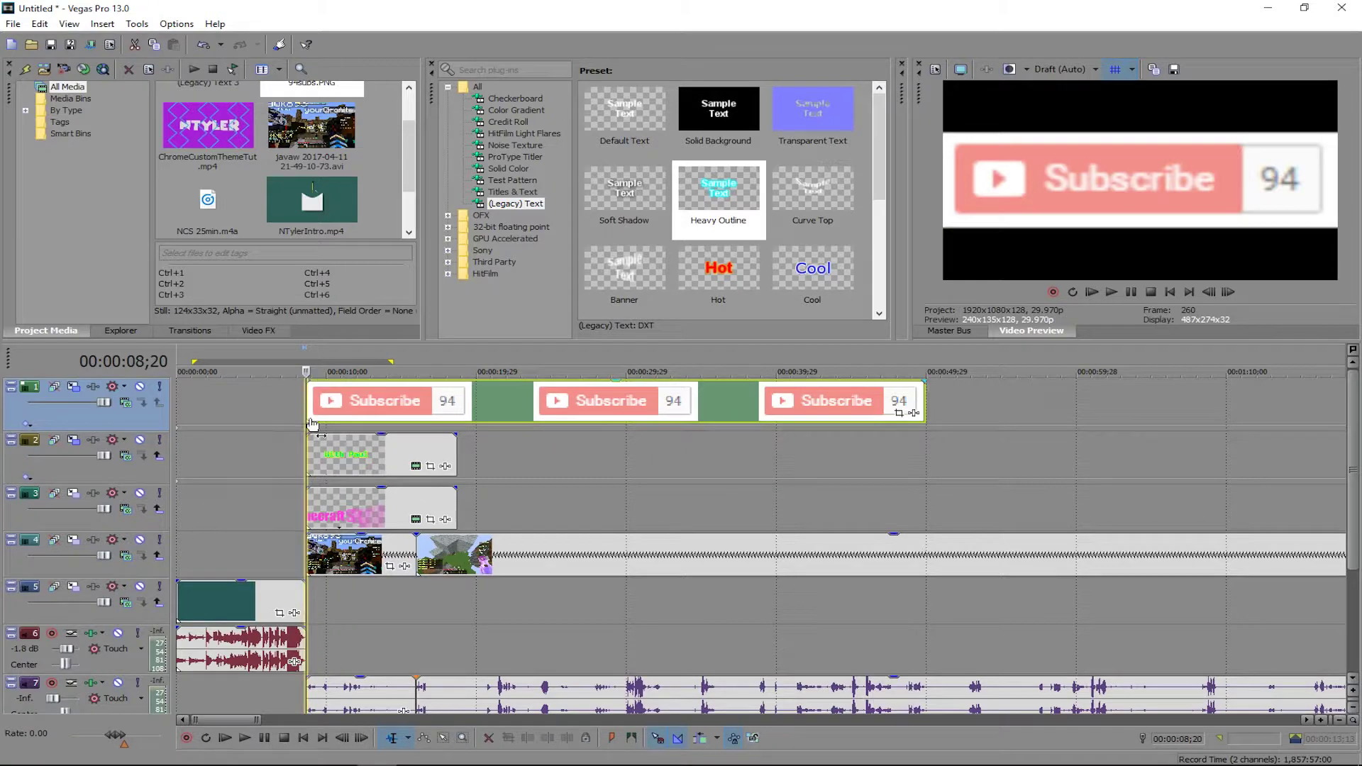
pyautogui.moveTo(306, 600); pyautogui.dragTo(909, 557)
pyautogui.click(525, 600)
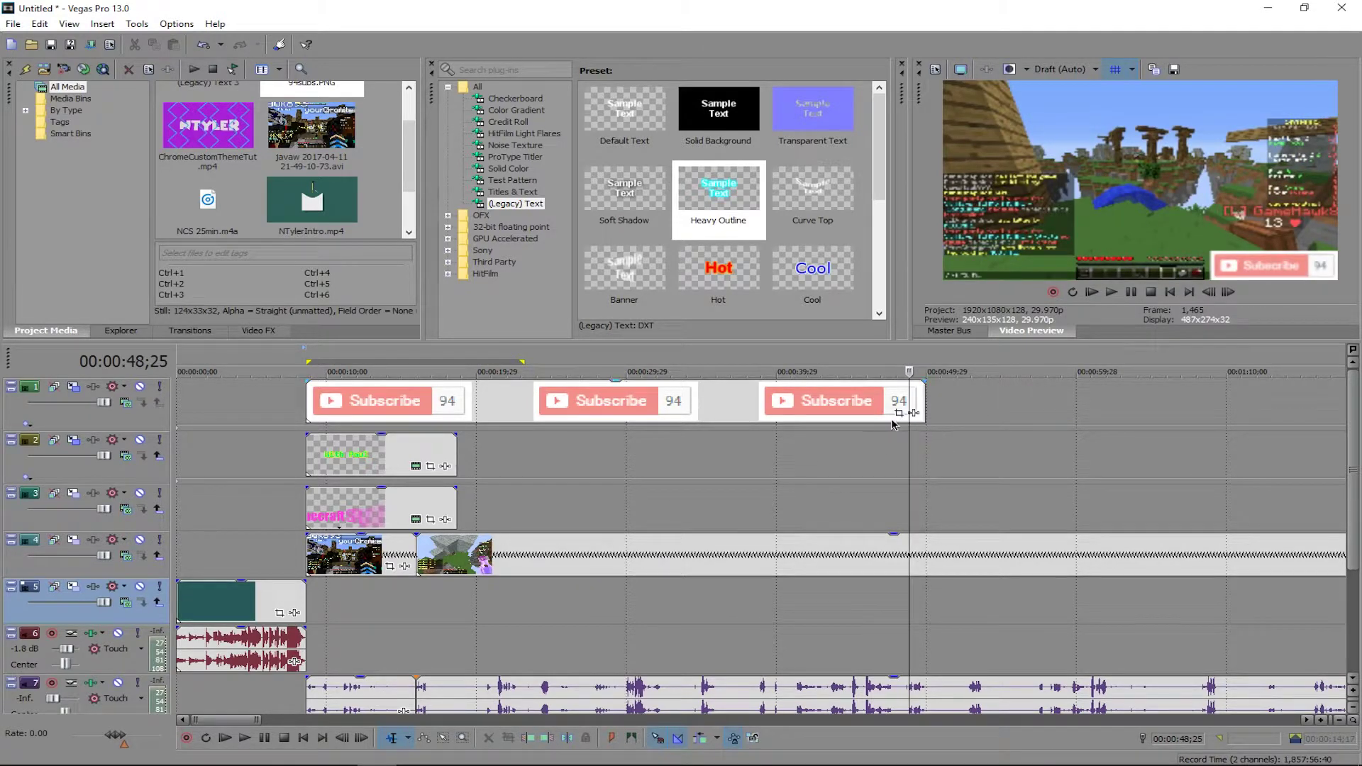
# Apply the default Dissolve transition to the end of the subscribe image event.
pyautogui.click(132, 332)
pyautogui.click(193, 332)
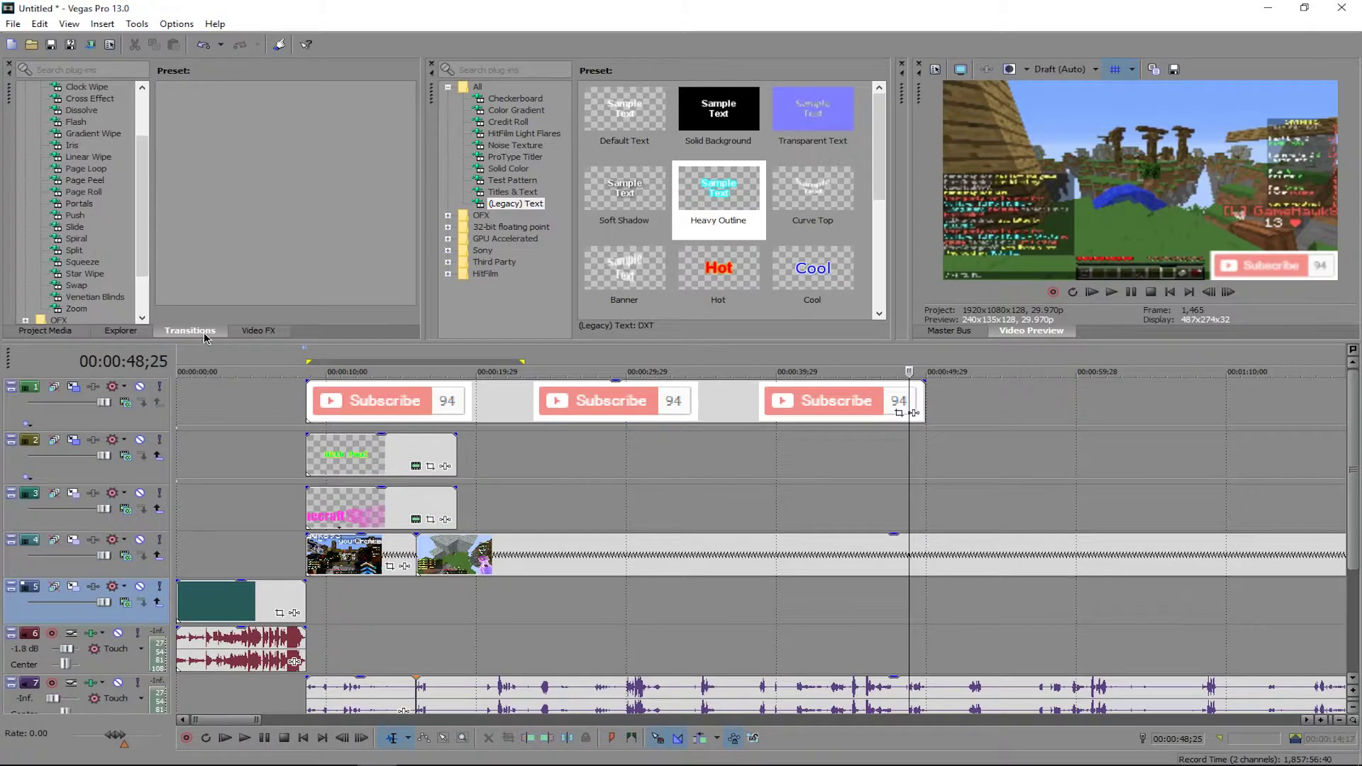
pyautogui.scroll(2, 110, 181)
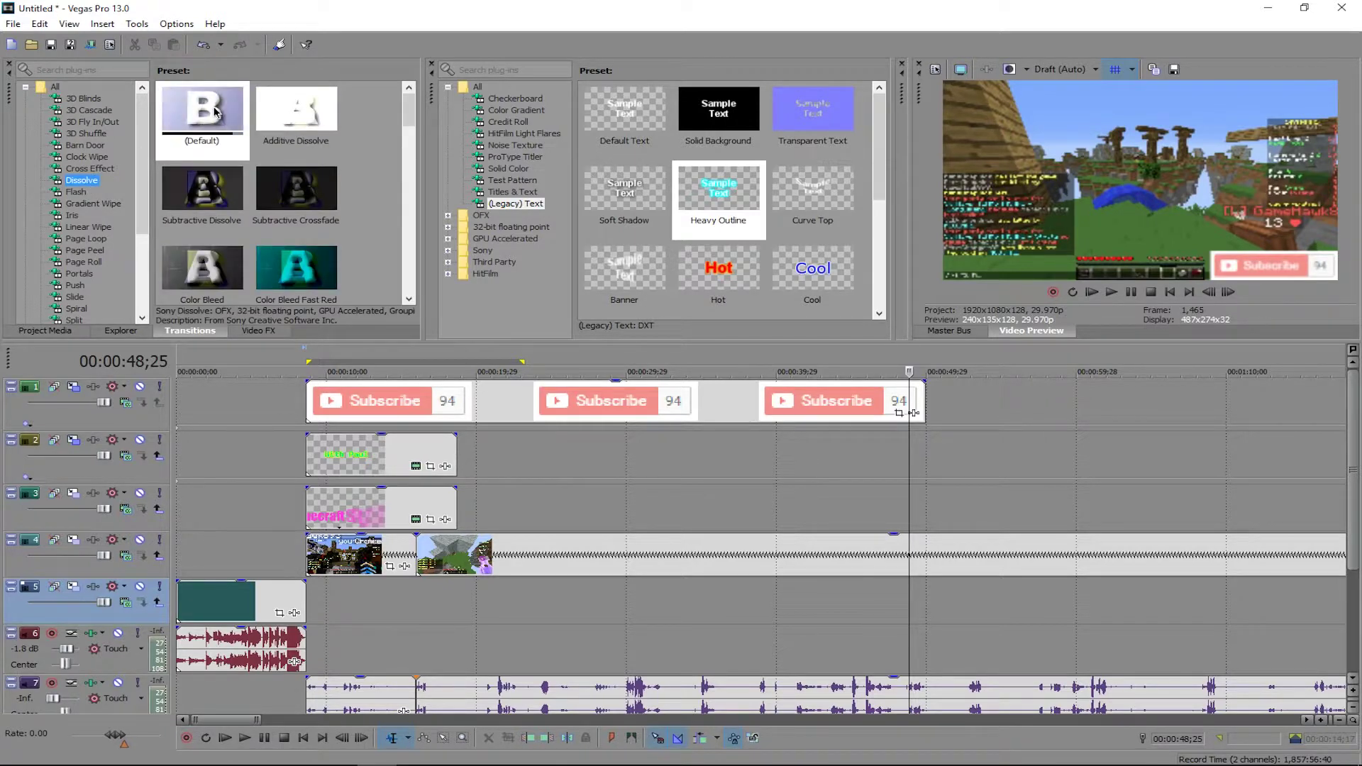
pyautogui.moveTo(216, 112); pyautogui.dragTo(920, 398)
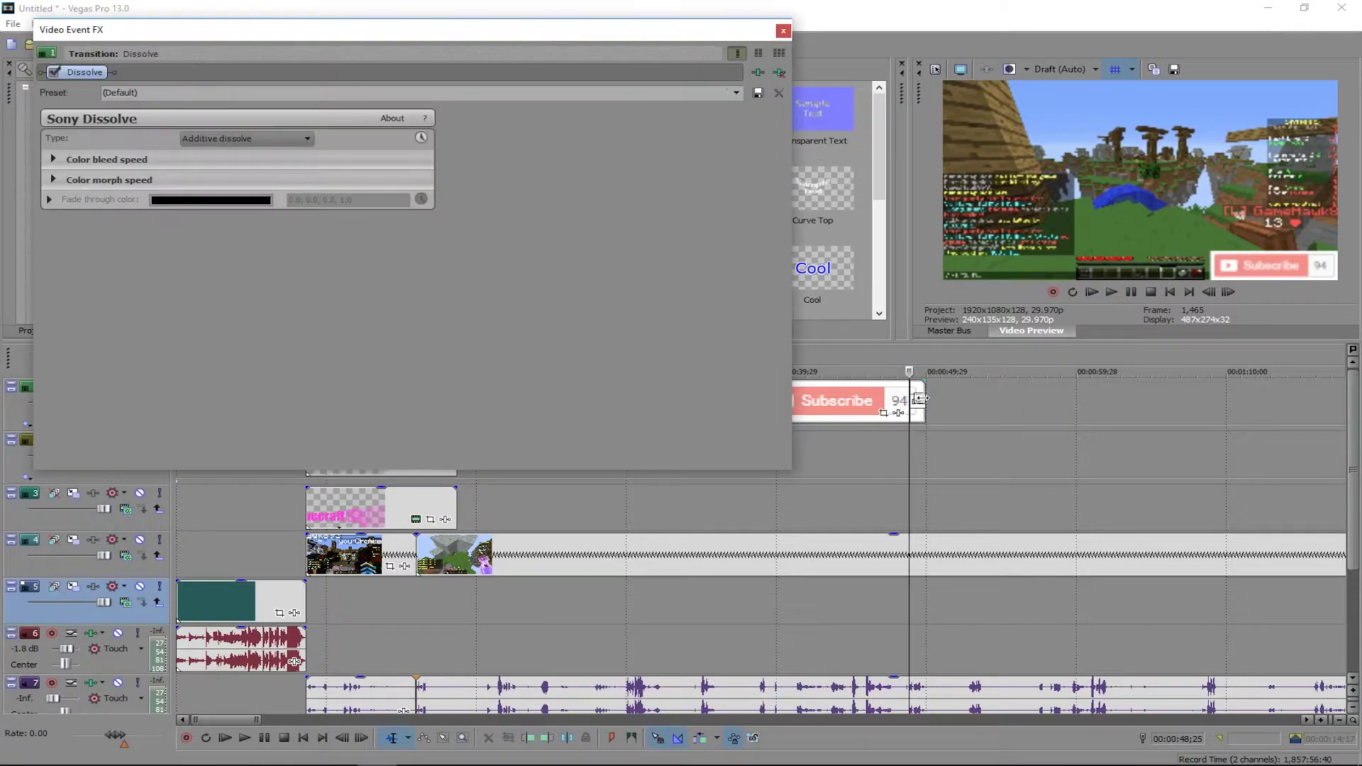
pyautogui.click(783, 30)
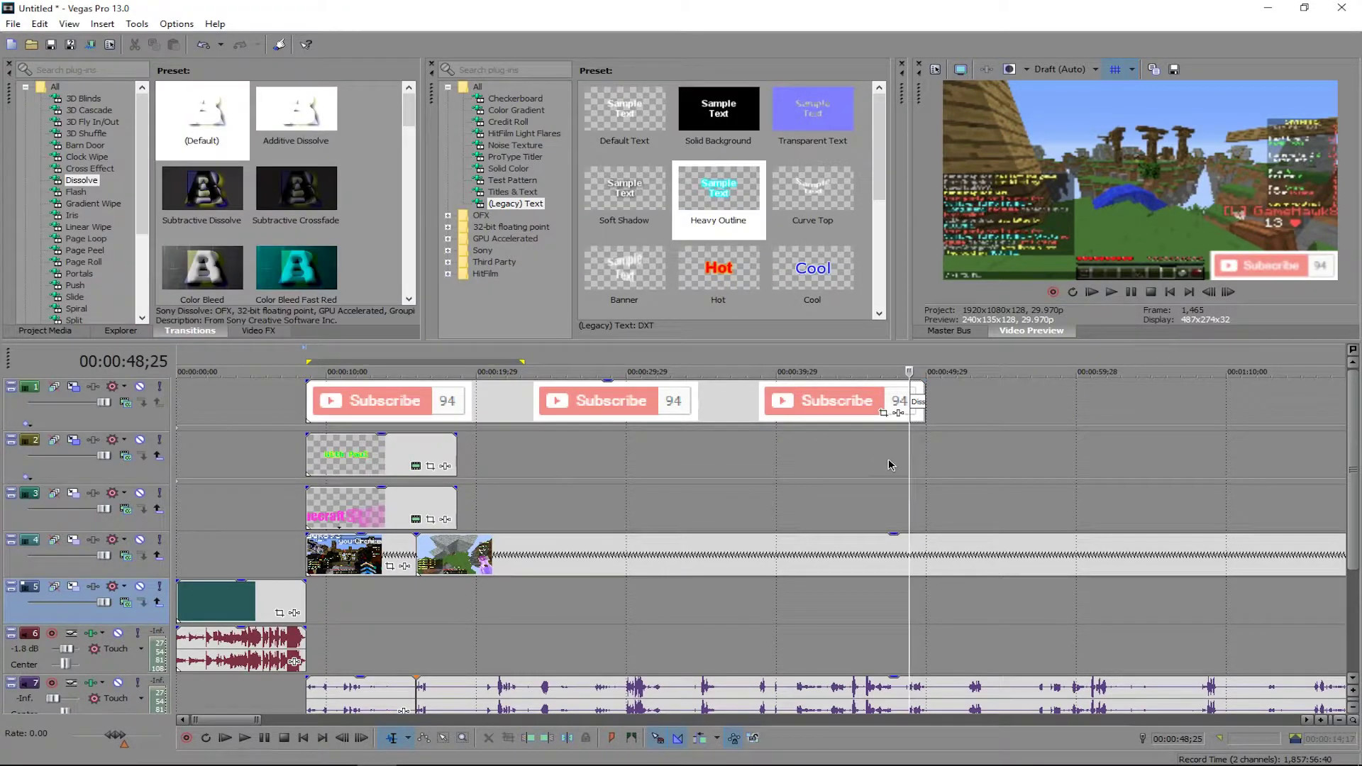
# Apply the default Dissolve transition to the start of the subscribe image event.
pyautogui.moveTo(910, 460); pyautogui.dragTo(337, 463)
pyautogui.moveTo(211, 129); pyautogui.dragTo(311, 410)
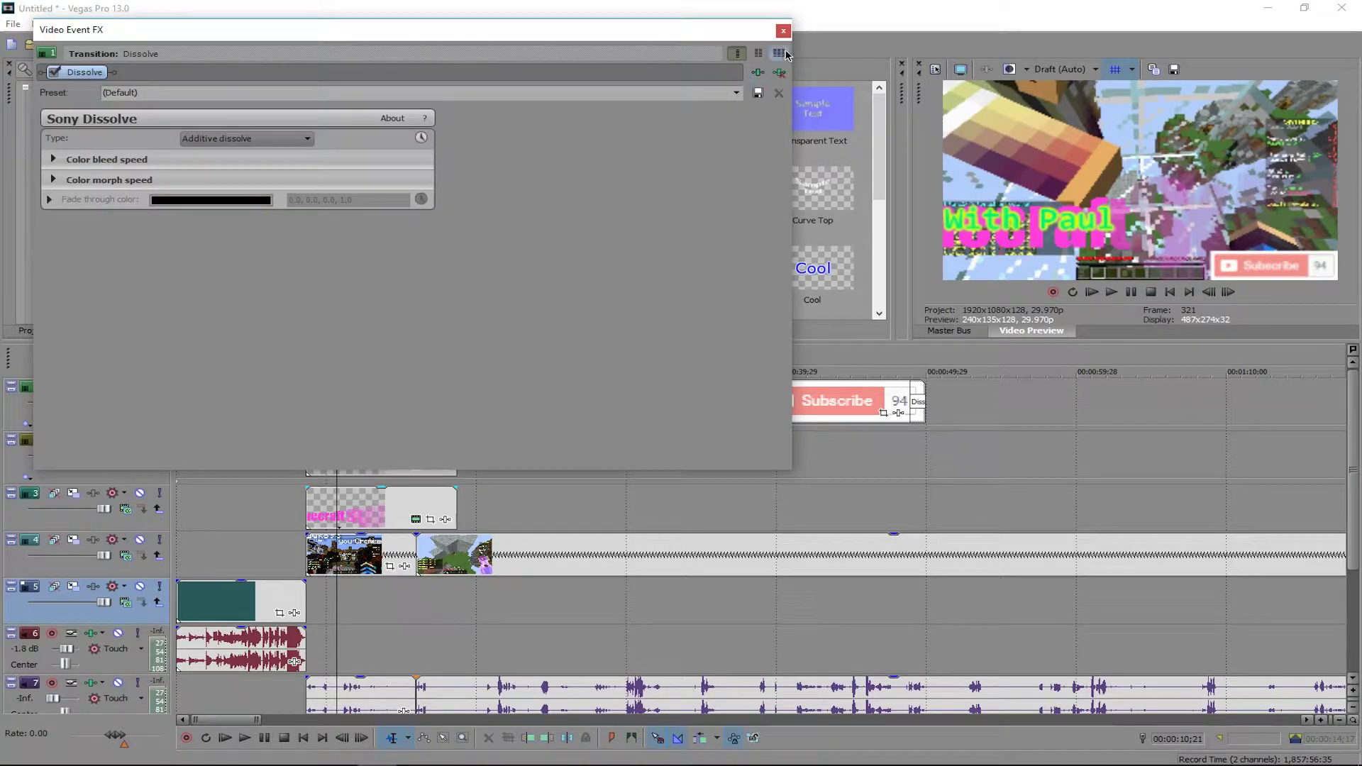
pyautogui.click(783, 31)
# Add another video track at the gameplay start and load the "Don't forget to leave a like" overlay image onto it.
pyautogui.moveTo(334, 614); pyautogui.dragTo(305, 602)
pyautogui.hotkey('ctrl', 'shift', 'q')
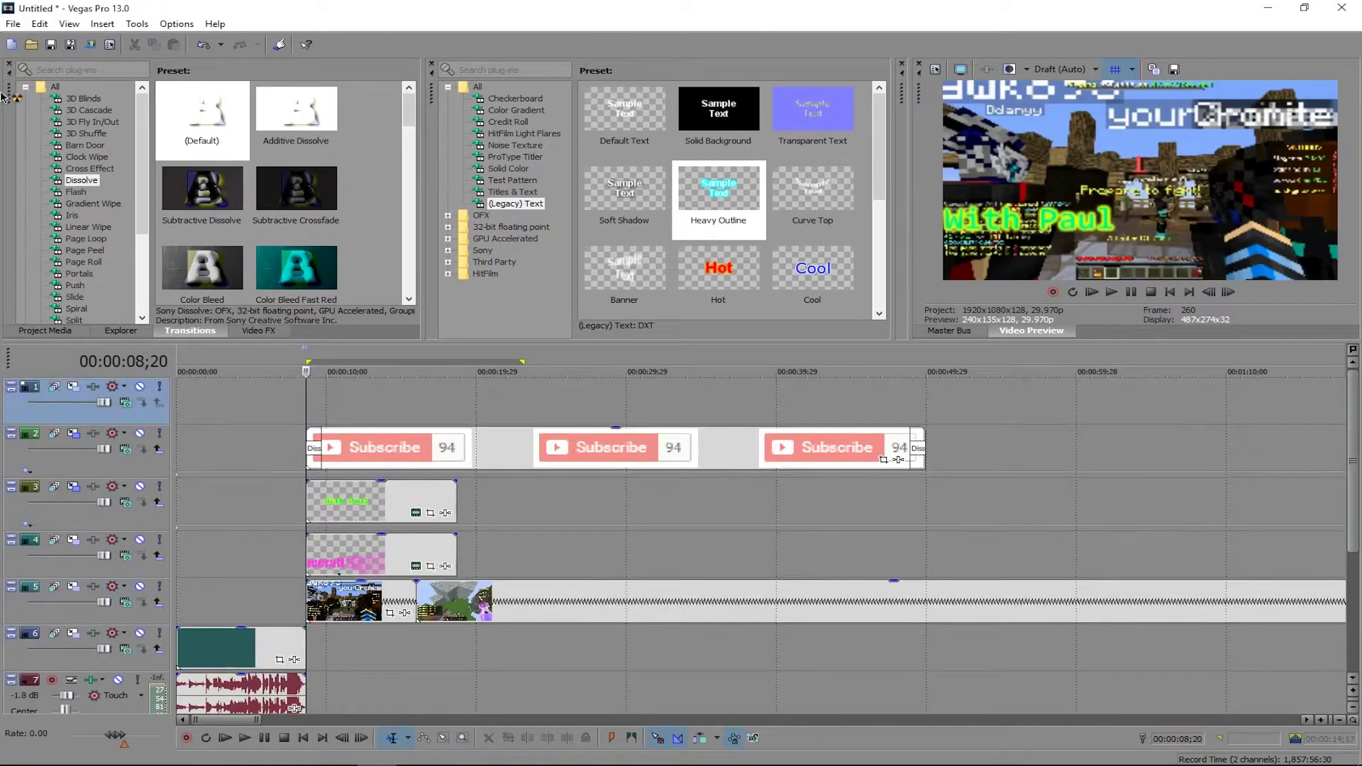
pyautogui.click(10, 25)
pyautogui.click(27, 59)
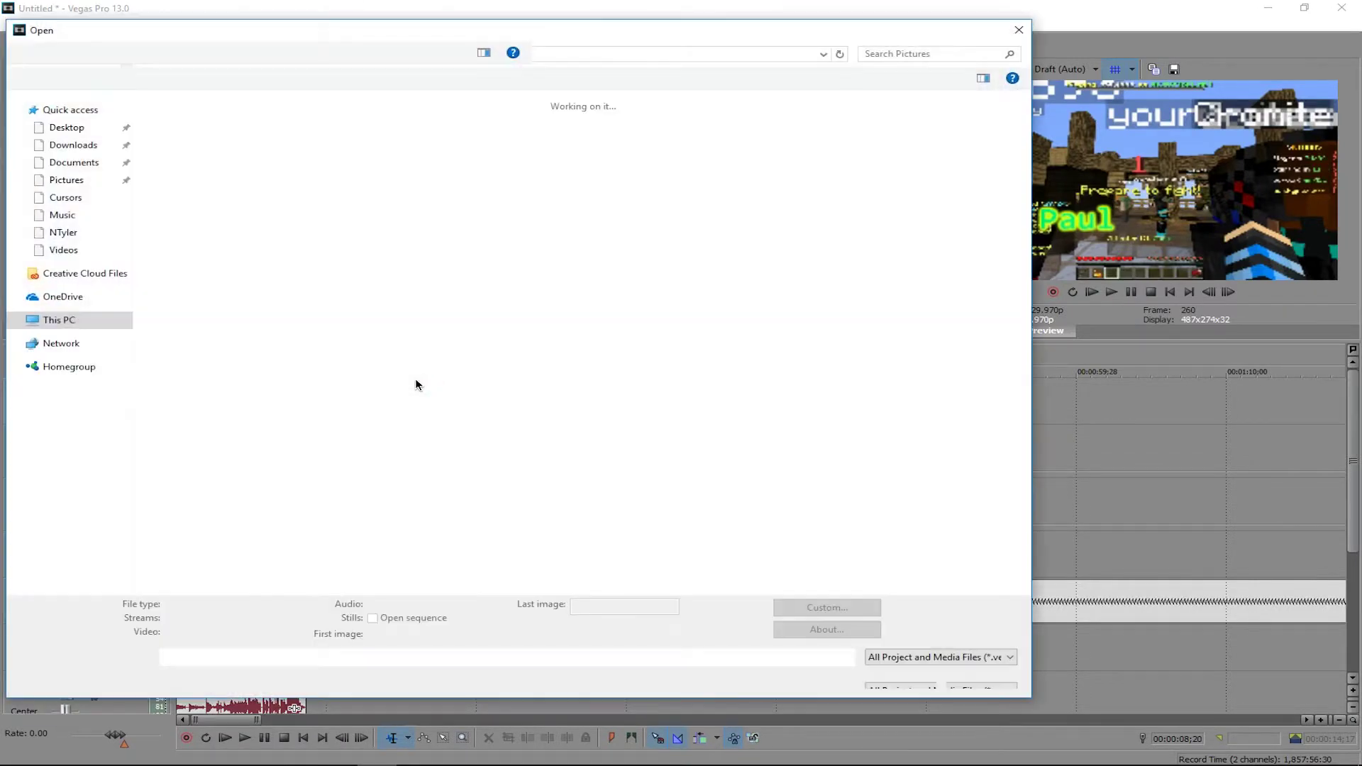
pyautogui.write('ove')
pyautogui.press('Down')
pyautogui.press('Return')
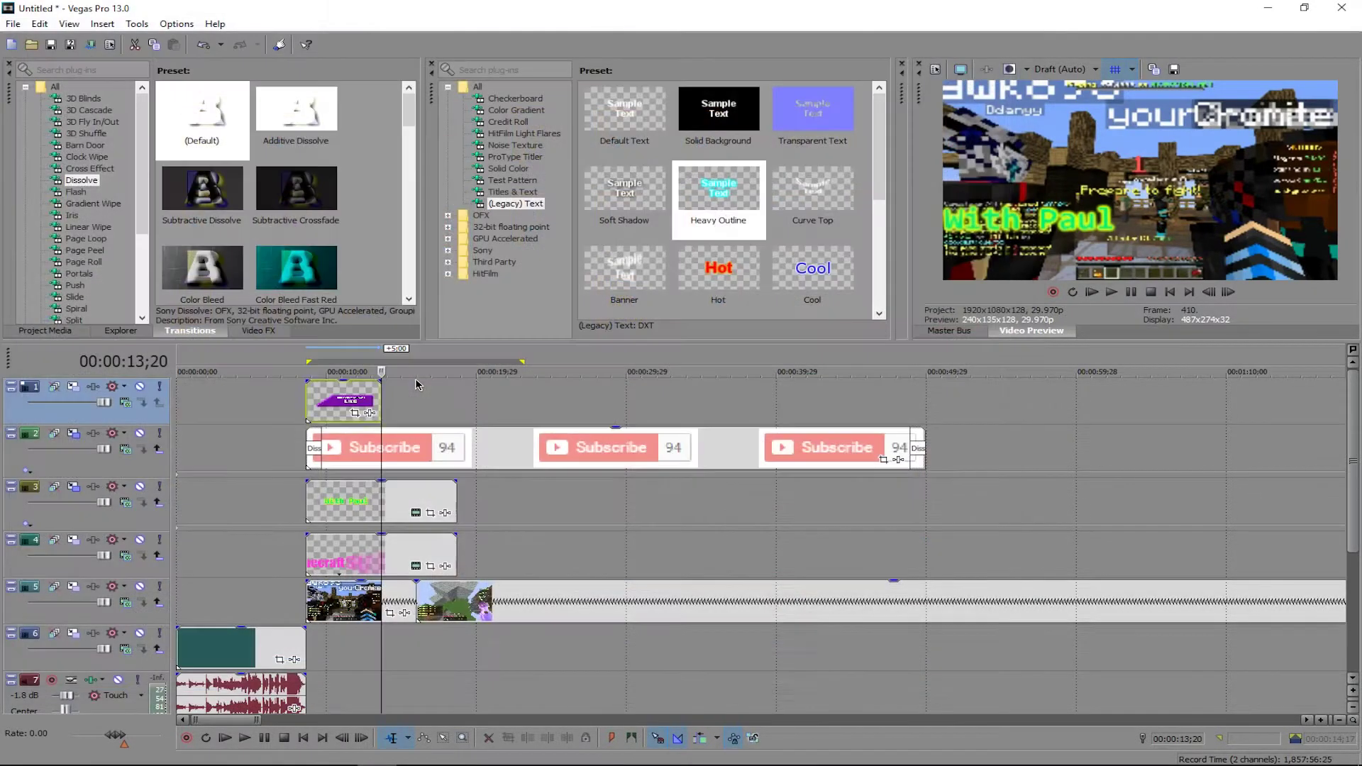
# Reposition the like overlay with Track Motion to about X 361, Y -414, with the playhead at the gameplay start.
pyautogui.moveTo(382, 660); pyautogui.dragTo(300, 660)
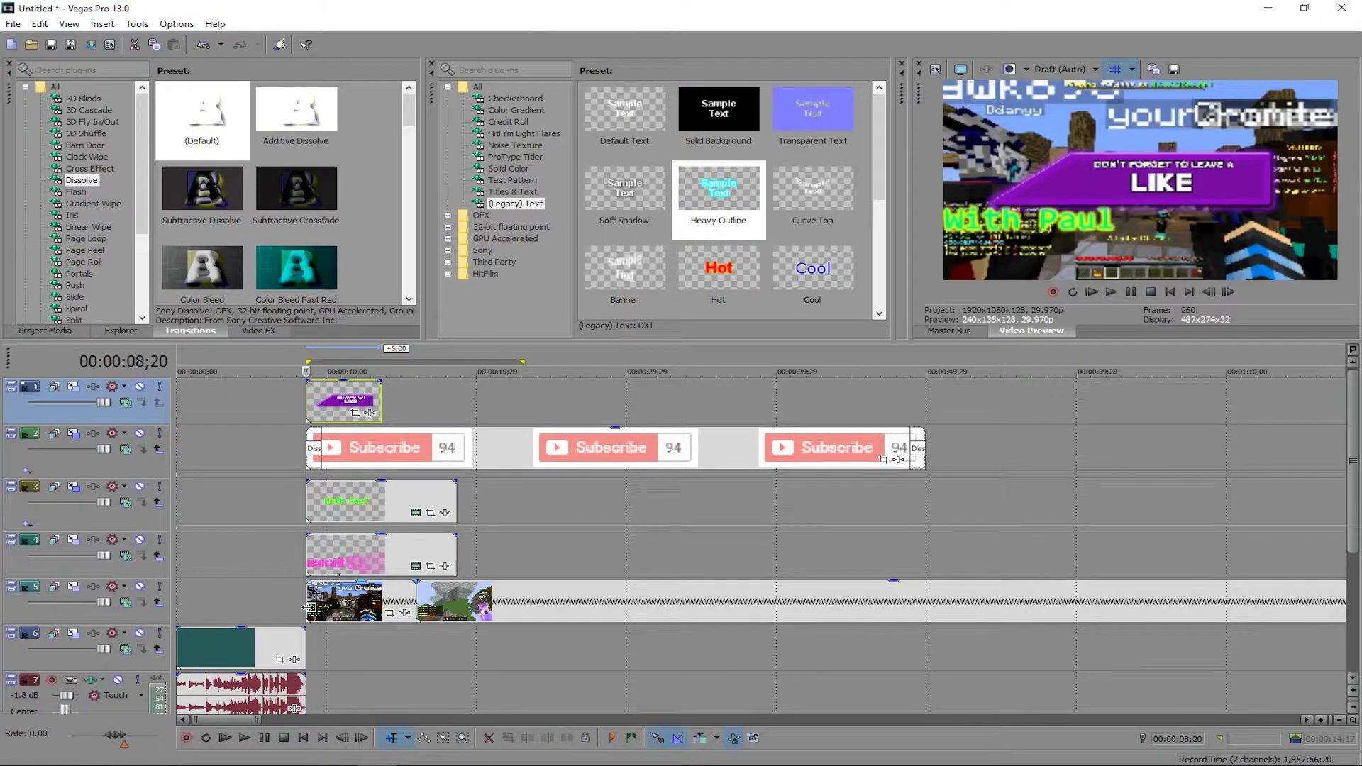
pyautogui.click(72, 390)
pyautogui.moveTo(702, 264); pyautogui.dragTo(759, 329)
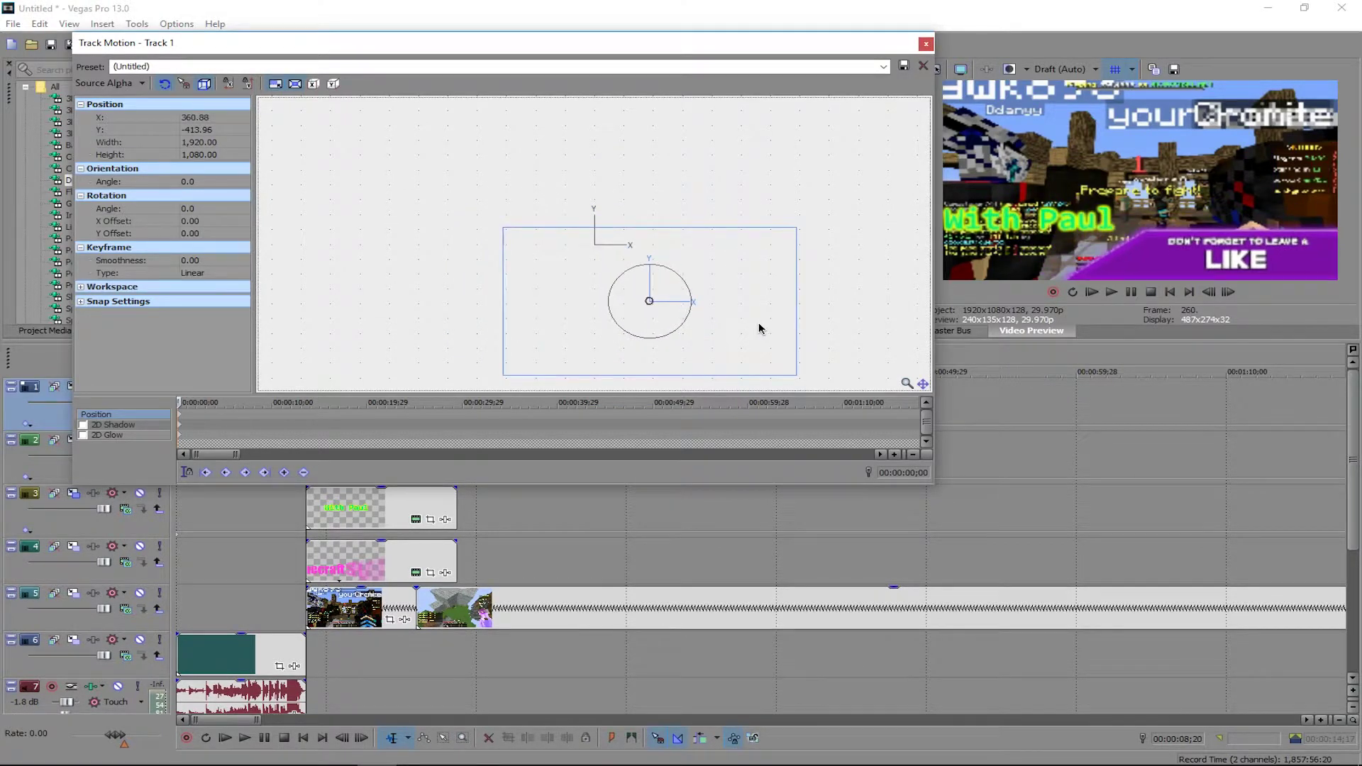
pyautogui.click(926, 44)
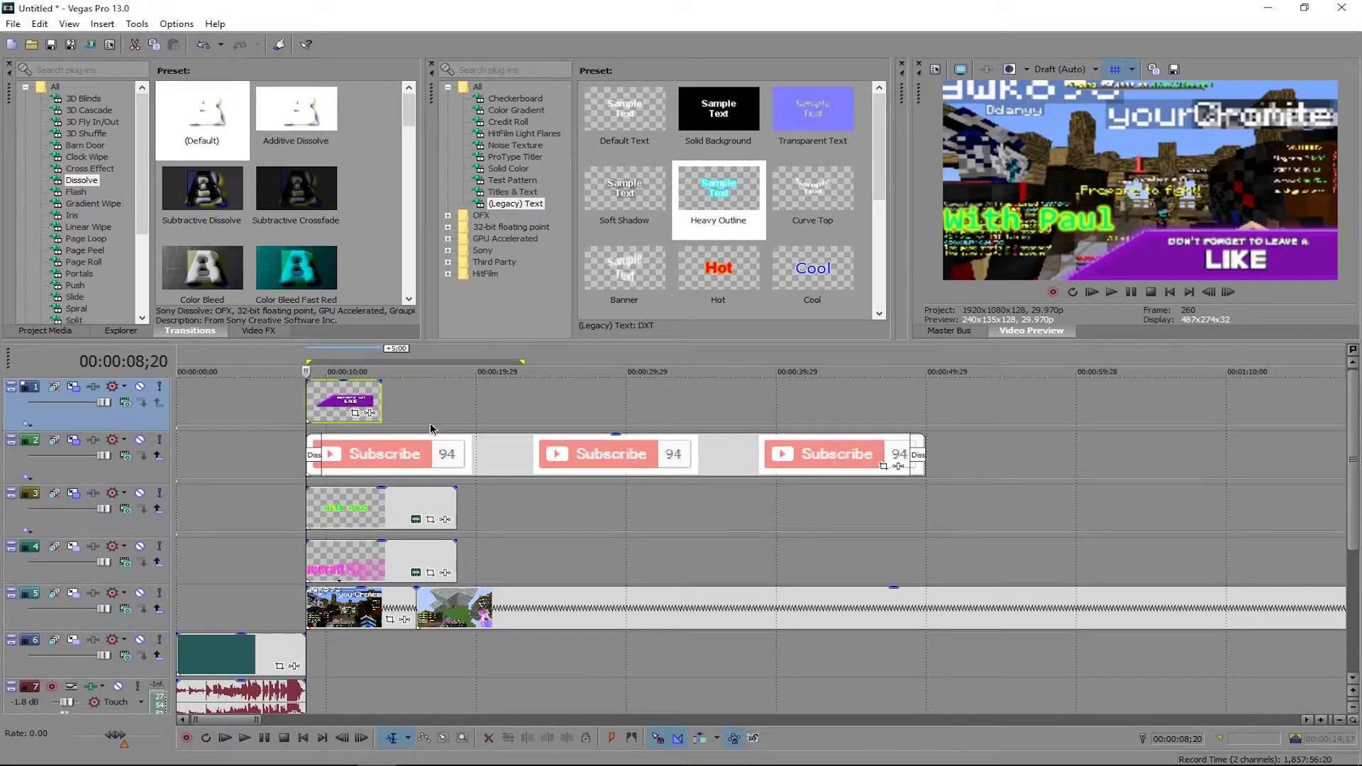
# Move the playhead past the end of the gameplay footage to about 00:08:52;01.
pyautogui.moveTo(383, 402); pyautogui.dragTo(2, 3)
pyautogui.moveTo(313, 245); pyautogui.dragTo(925, 408)
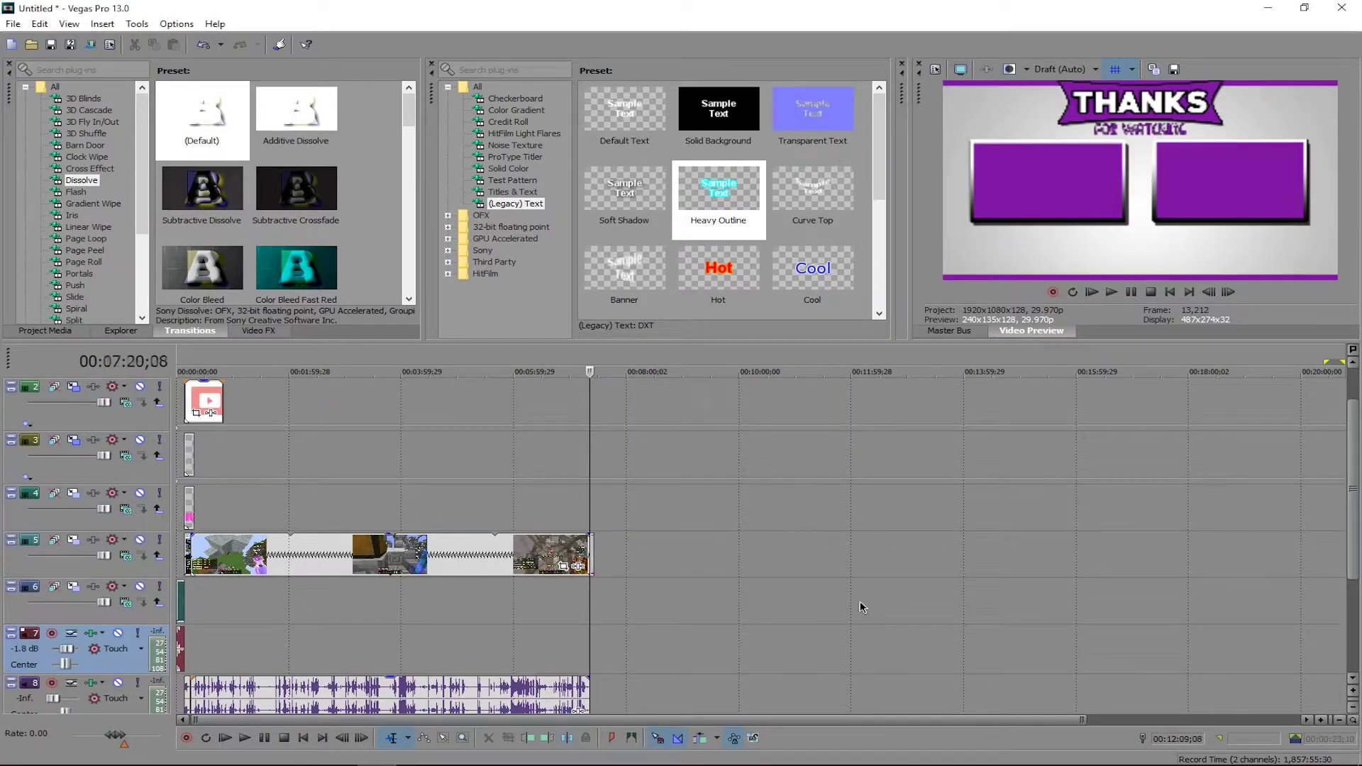
pyautogui.click(858, 602)
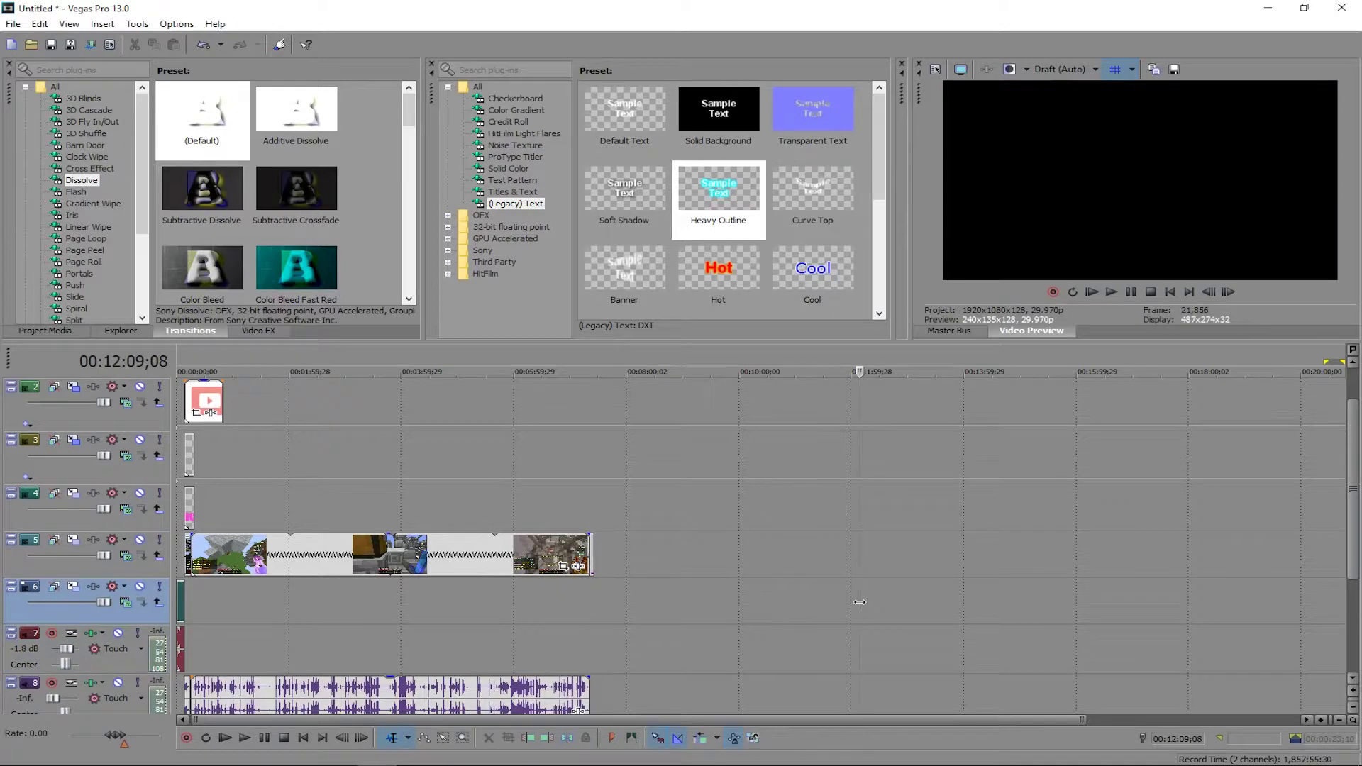
pyautogui.moveTo(859, 602); pyautogui.dragTo(675, 603)
pyautogui.scroll(-2, 677, 584)
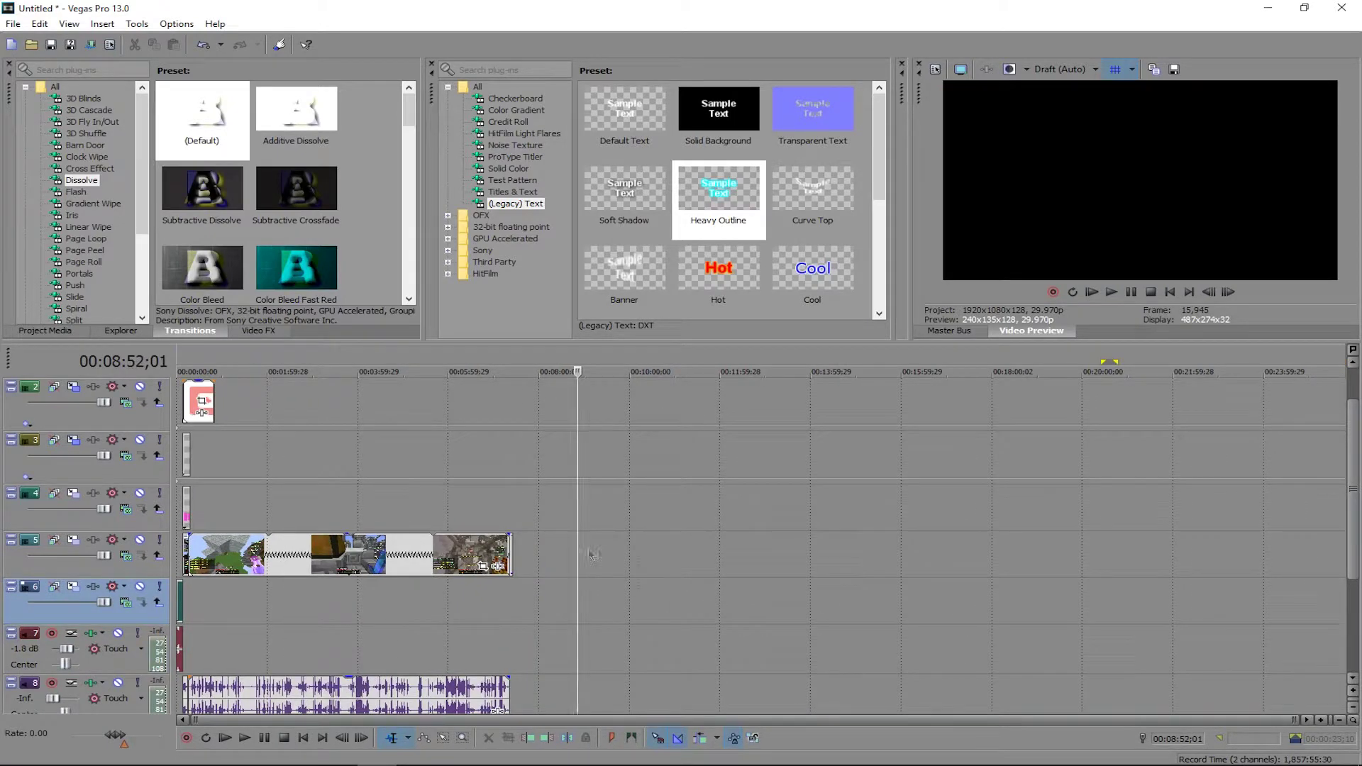
pyautogui.click(13, 24)
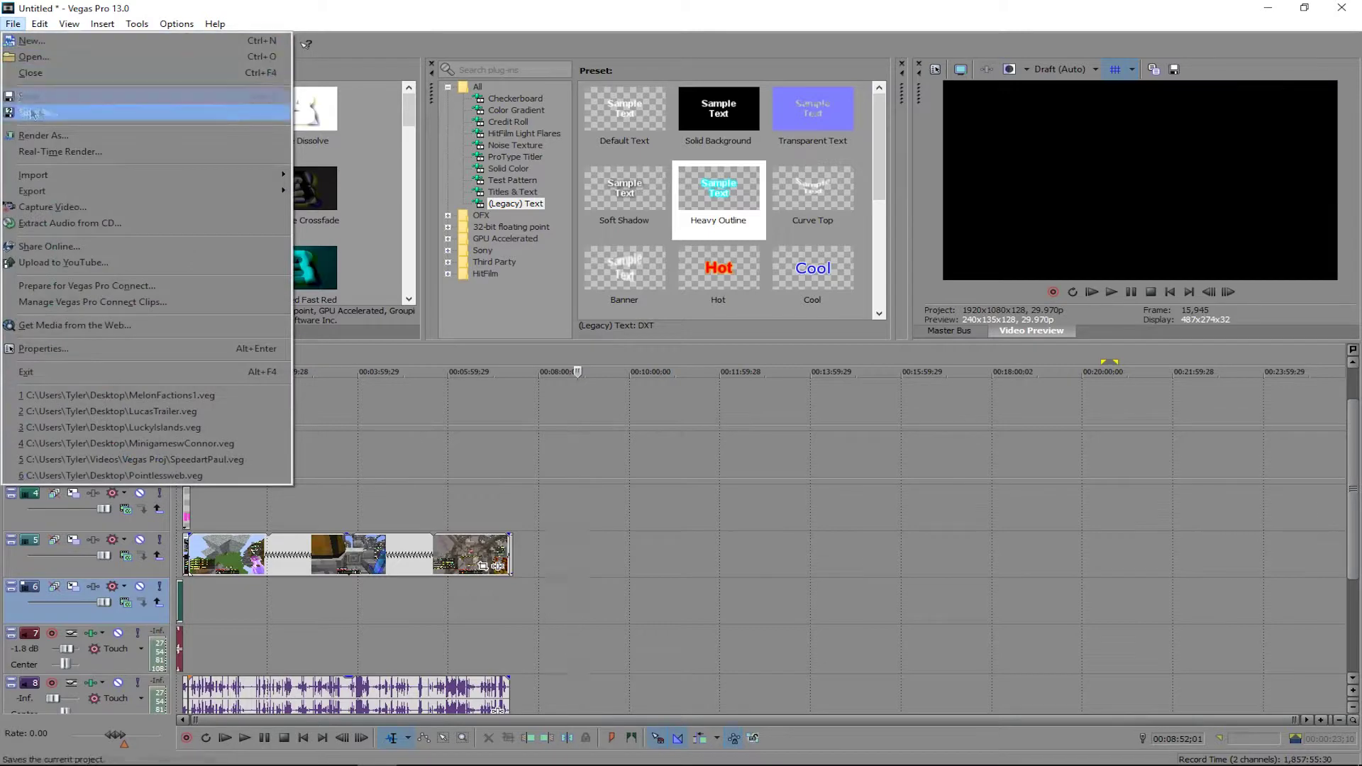
pyautogui.click(585, 512)
pyautogui.moveTo(586, 547); pyautogui.dragTo(615, 542)
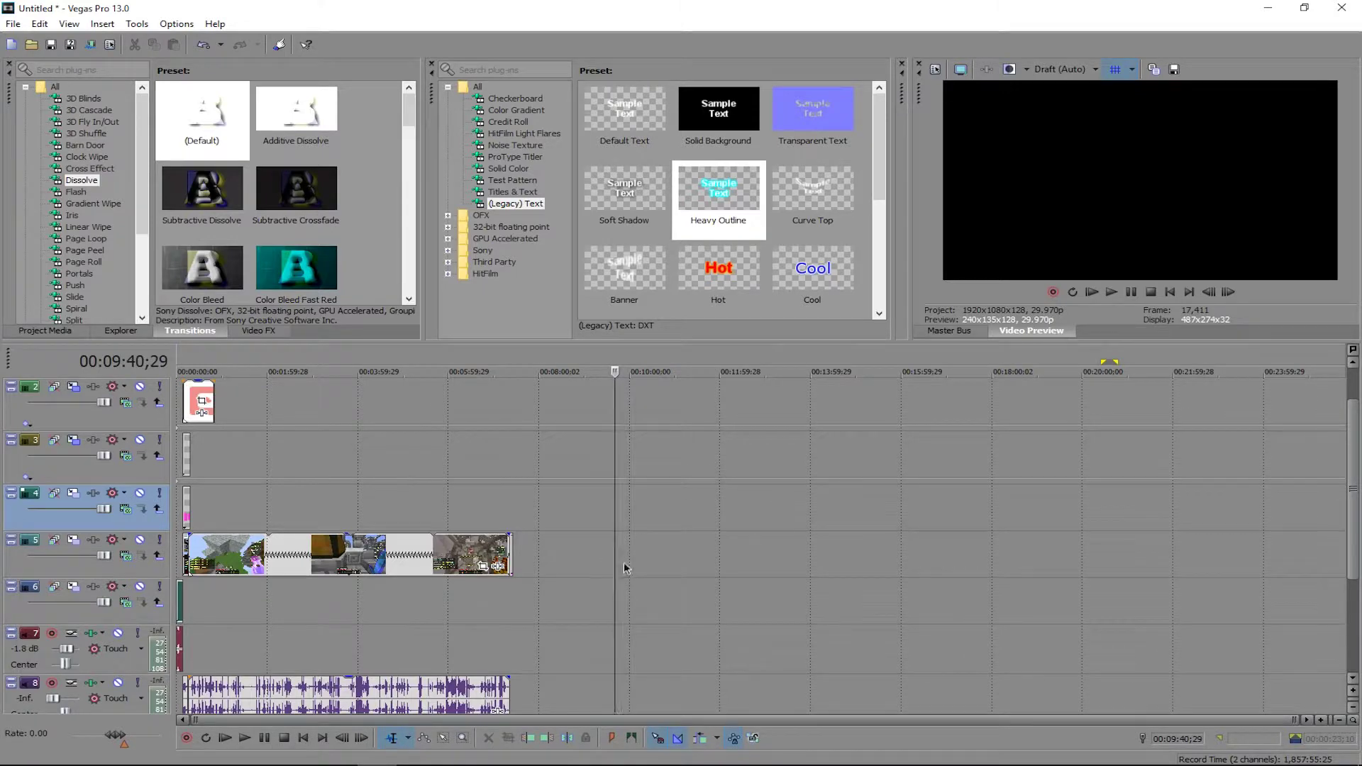
pyautogui.moveTo(619, 565); pyautogui.dragTo(653, 568)
pyautogui.click(537, 609)
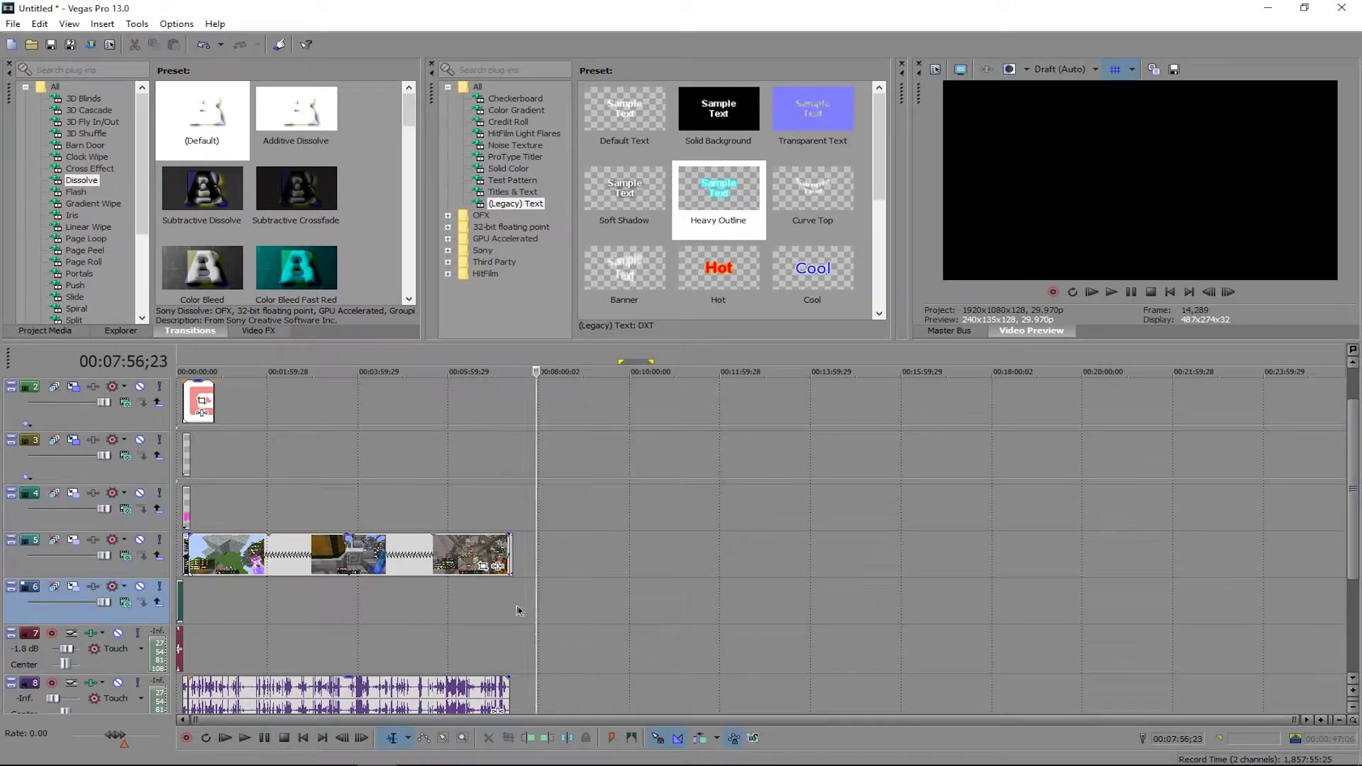
# Select the whole project as the loop region, from the end of the outro at about 00:07:25;26 back to the start.
pyautogui.click(515, 608)
pyautogui.moveTo(506, 607)
pyautogui.mouseDown()
pyautogui.moveTo(537, 607)
pyautogui.moveTo(253, 603)
pyautogui.moveTo(393, 594)
pyautogui.moveTo(535, 610)
pyautogui.moveTo(515, 610)
pyautogui.mouseUp()
pyautogui.scroll(2, 550, 589)
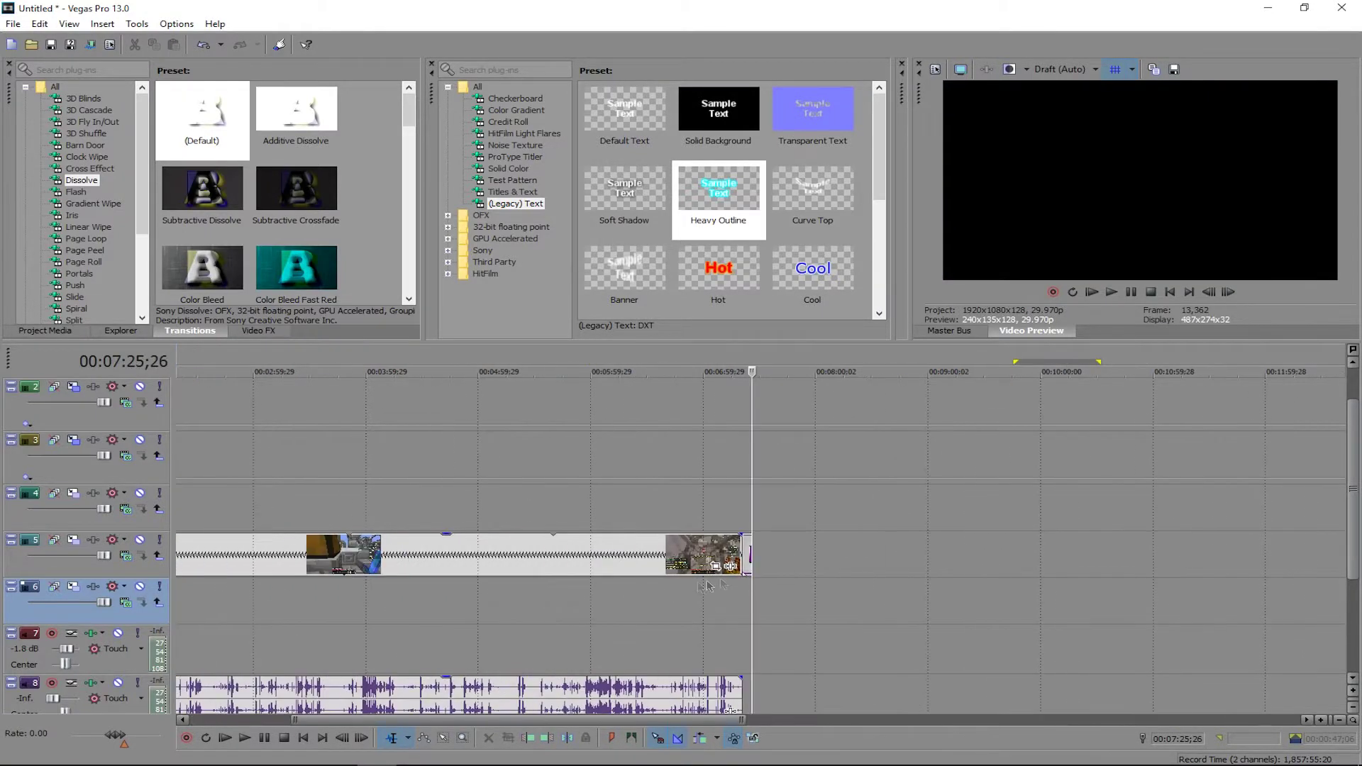
pyautogui.click(792, 575)
pyautogui.moveTo(752, 594); pyautogui.dragTo(175, 592)
pyautogui.scroll(-2, 546, 564)
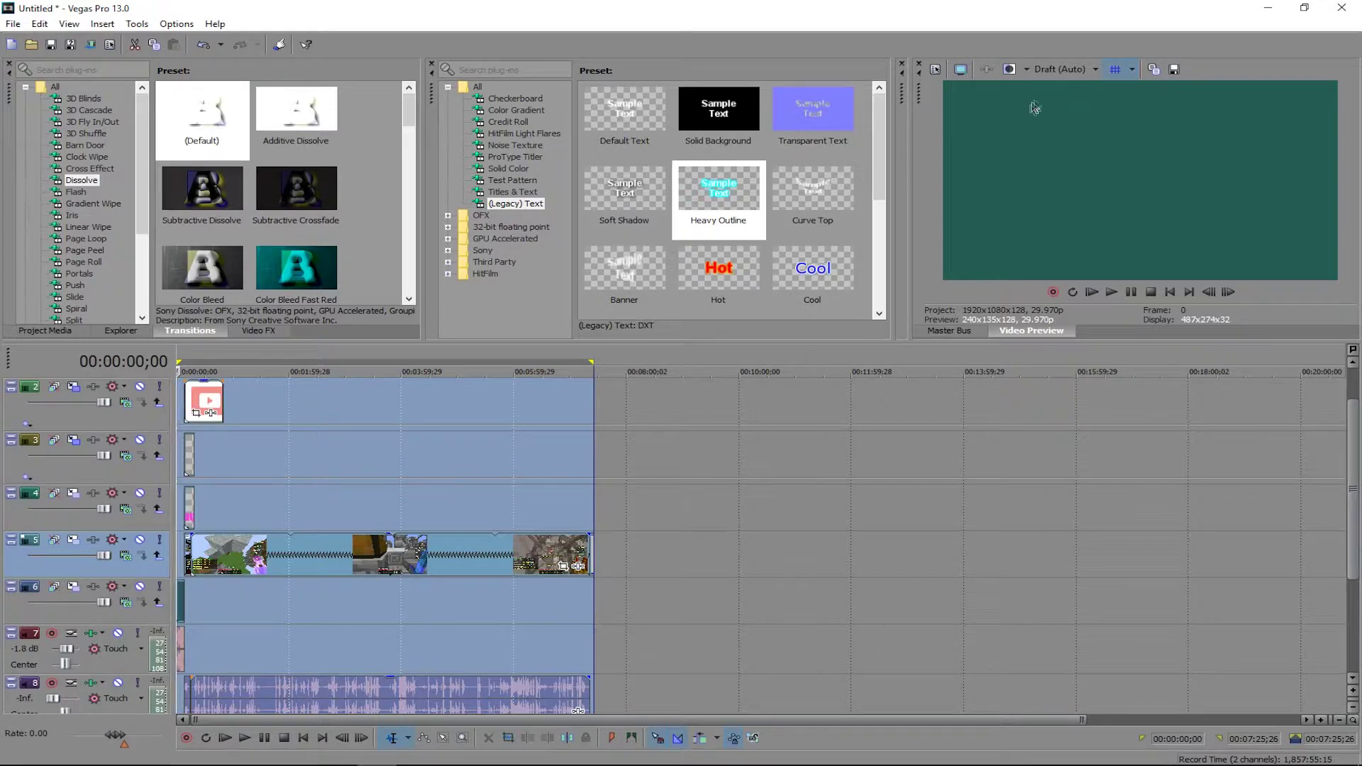
# Set the video preview quality to Best (Full).
pyautogui.click(1066, 69)
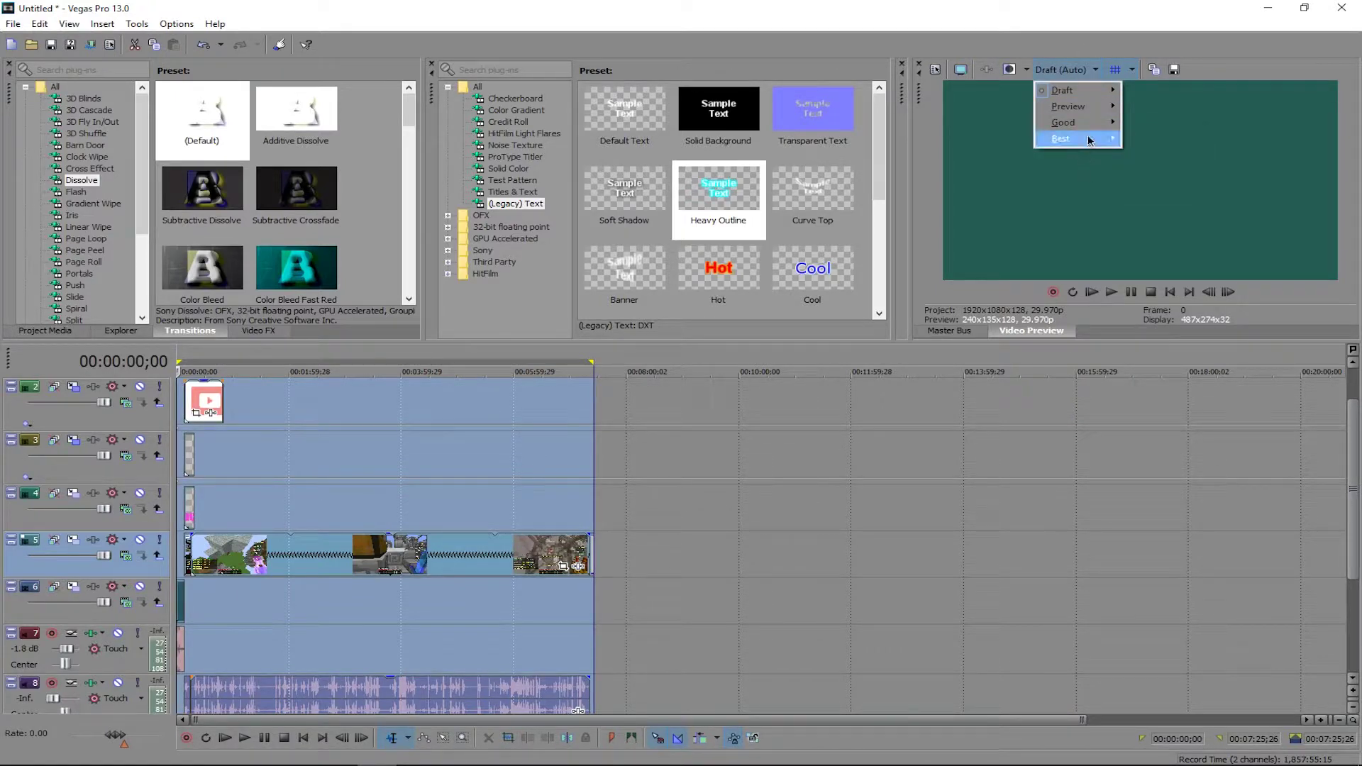
pyautogui.moveTo(1092, 139)
pyautogui.click(1149, 156)
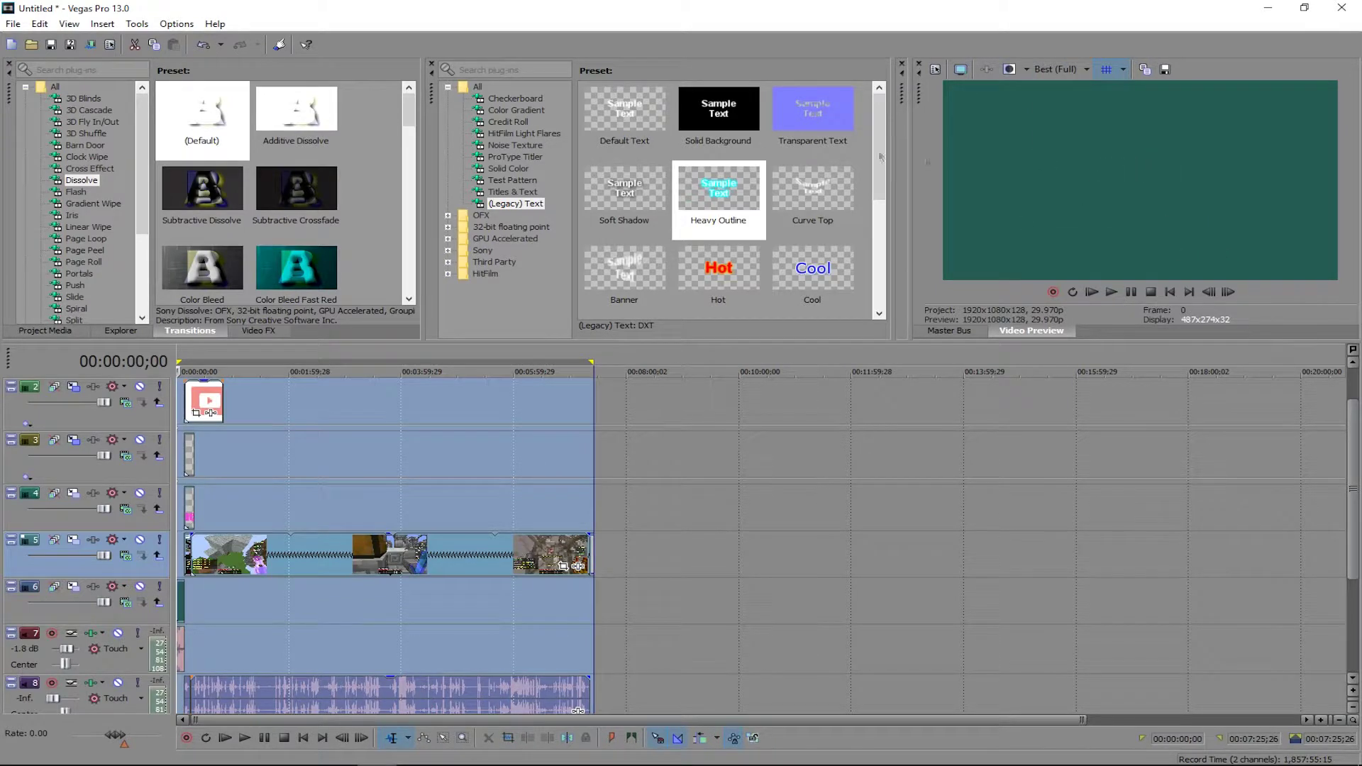
# Open the Render As settings and name the output file TutorialVideo.mp4.
pyautogui.click(21, 27)
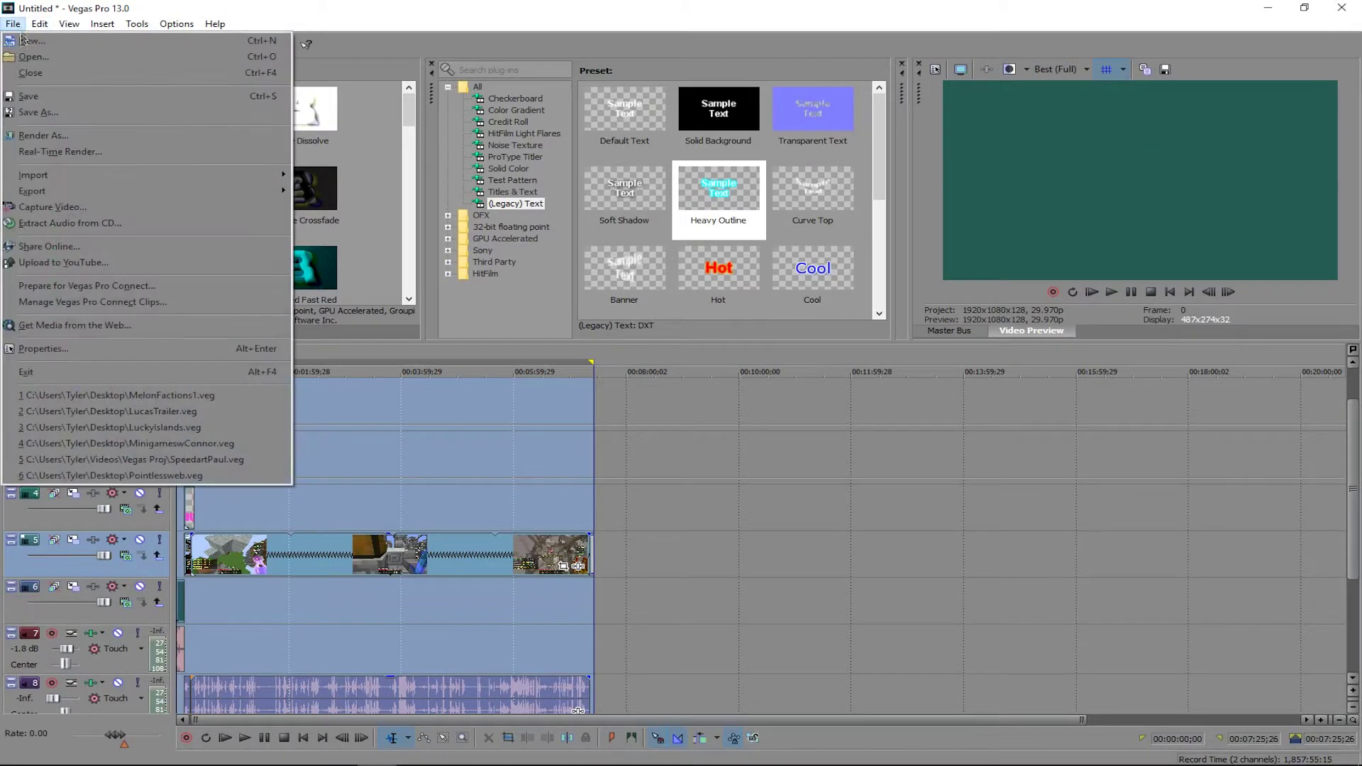
pyautogui.click(29, 135)
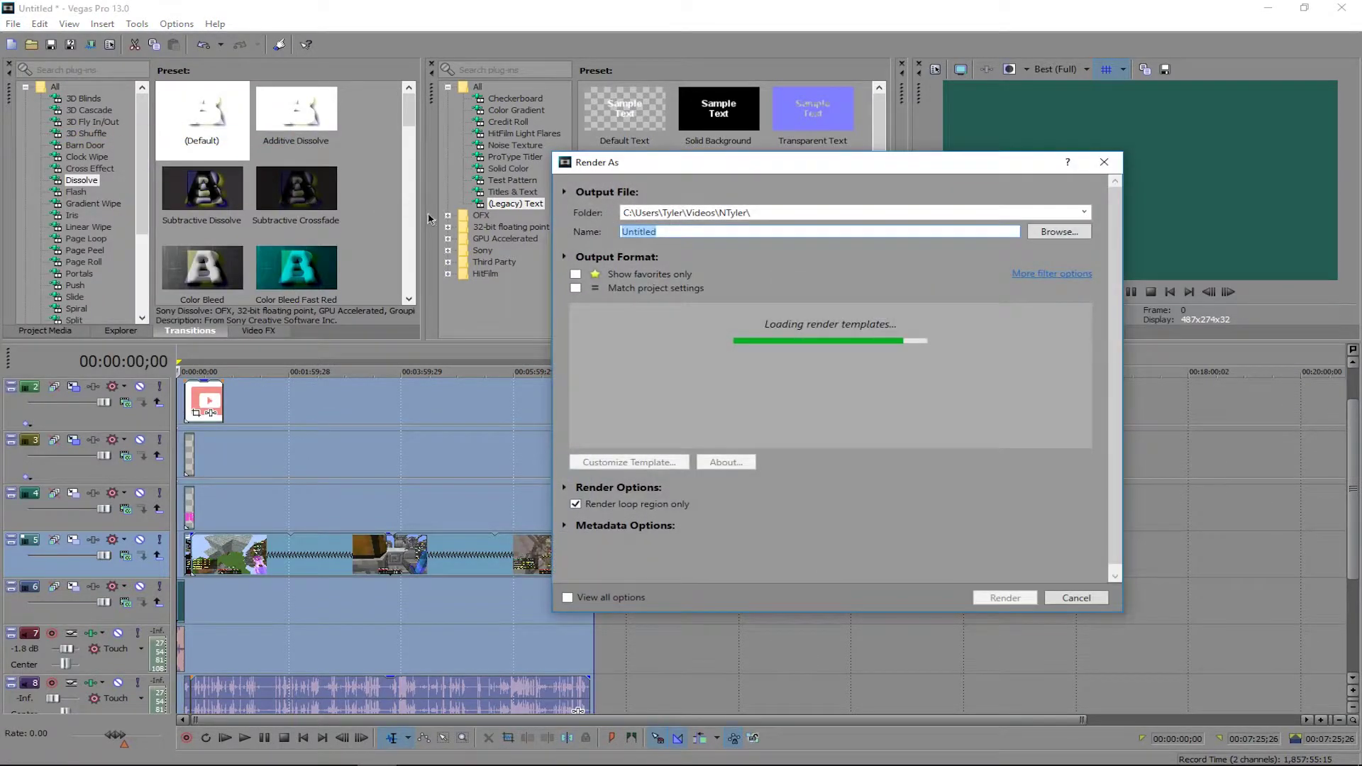
pyautogui.moveTo(598, 167); pyautogui.dragTo(530, 134)
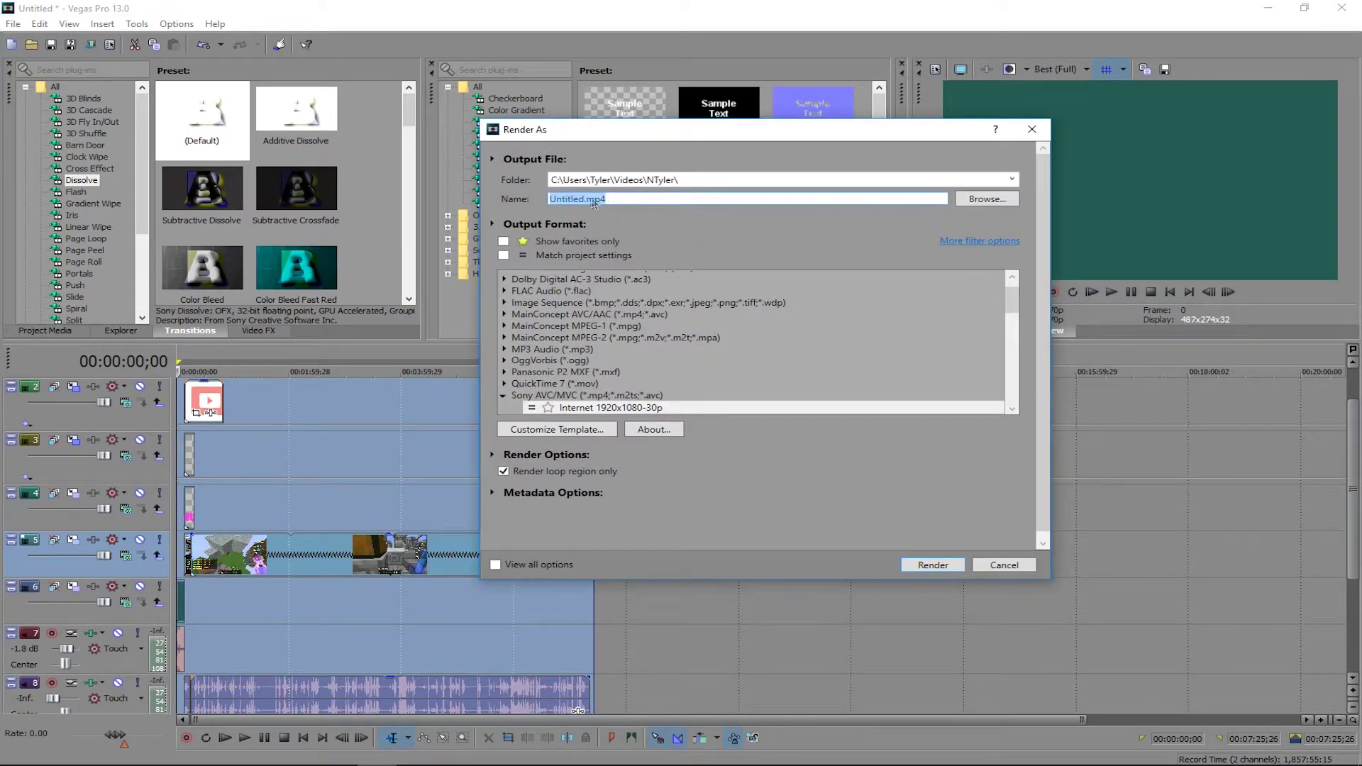
pyautogui.press('BackSpace')
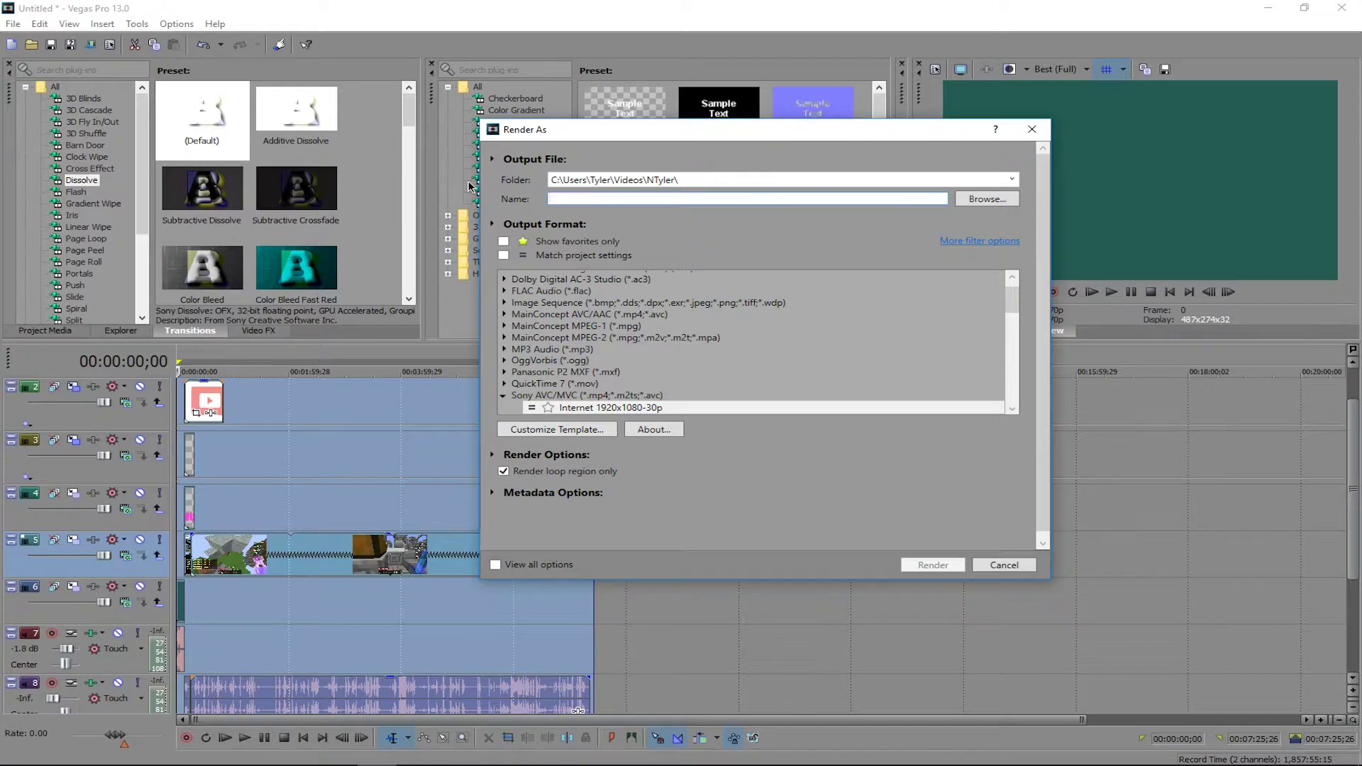
pyautogui.write('TutorialVideo.mp4')
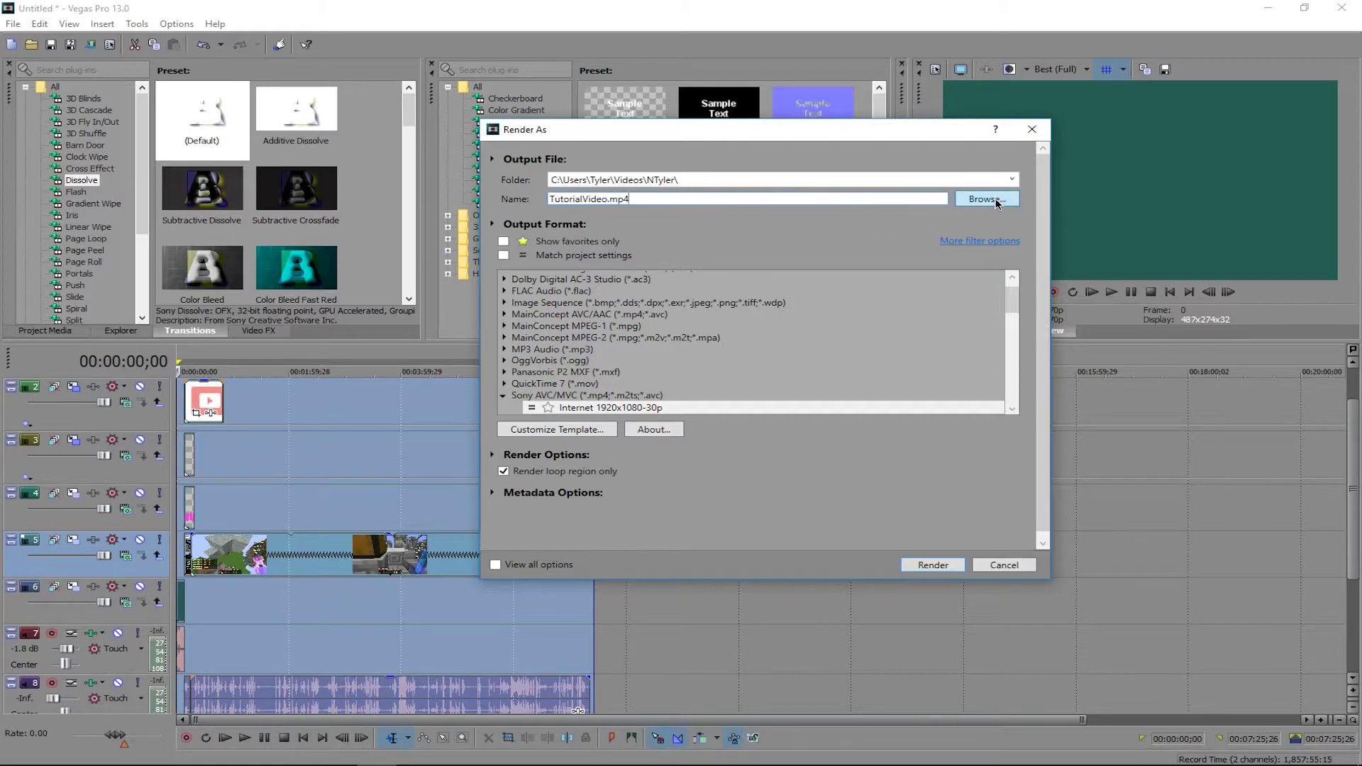
pyautogui.click(998, 199)
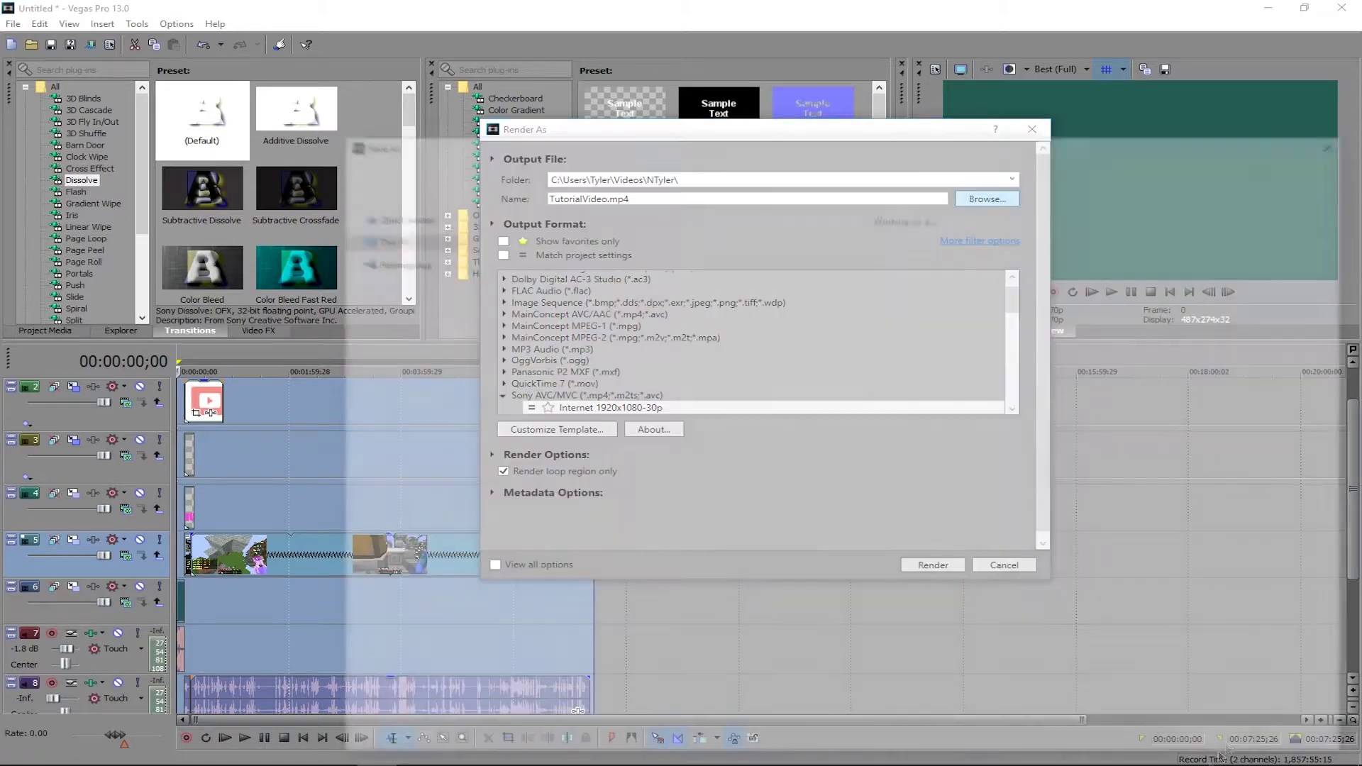
pyautogui.moveTo(712, 150); pyautogui.dragTo(566, 108)
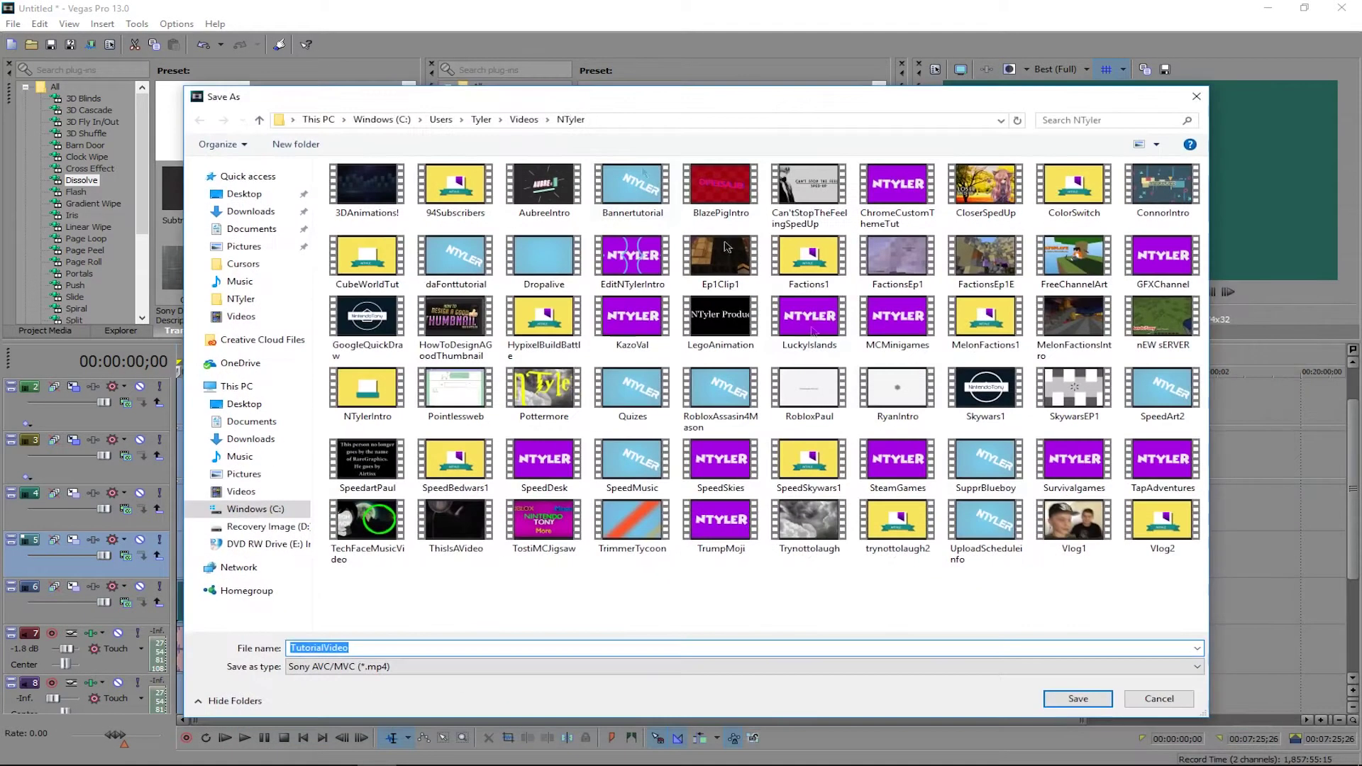
pyautogui.click(1158, 698)
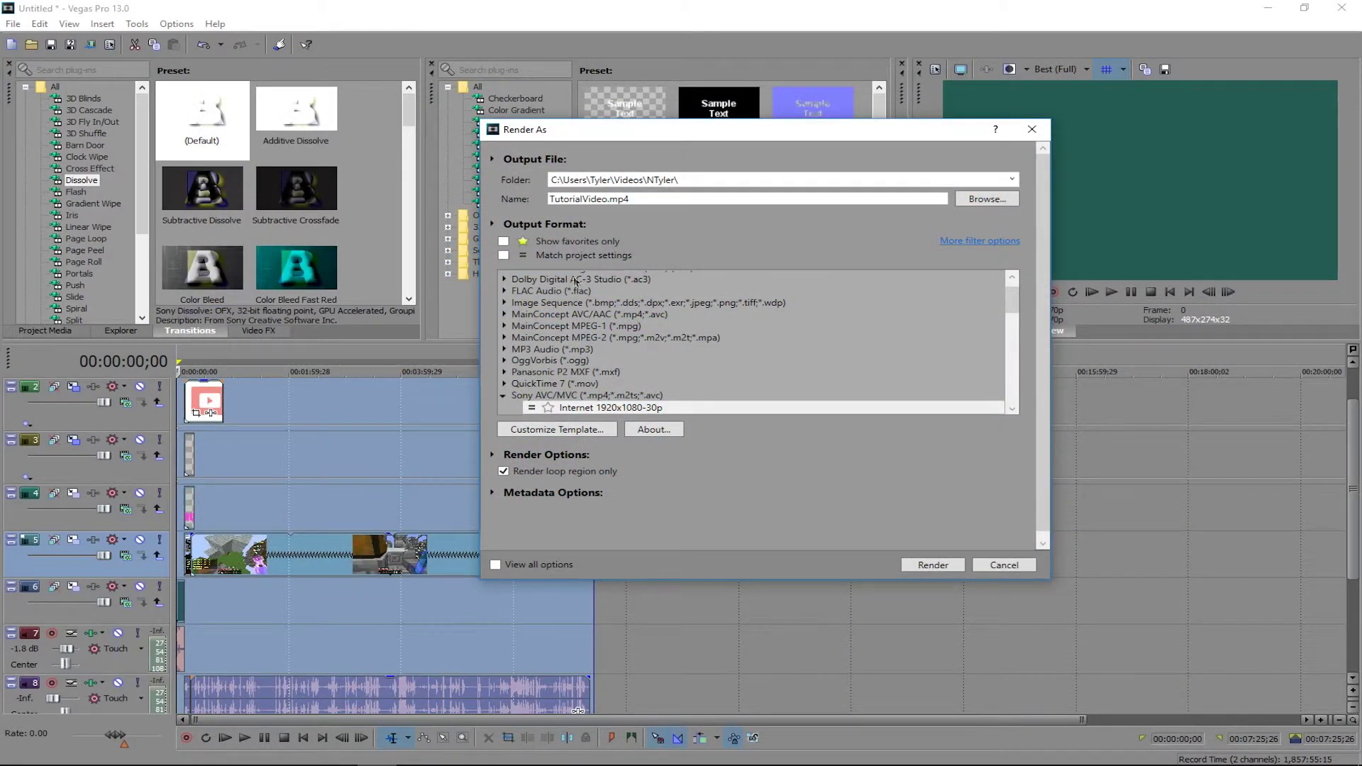
# Choose the Sony AVC/MVC template Internet 1920x1080-30p and start rendering the video.
pyautogui.click(505, 396)
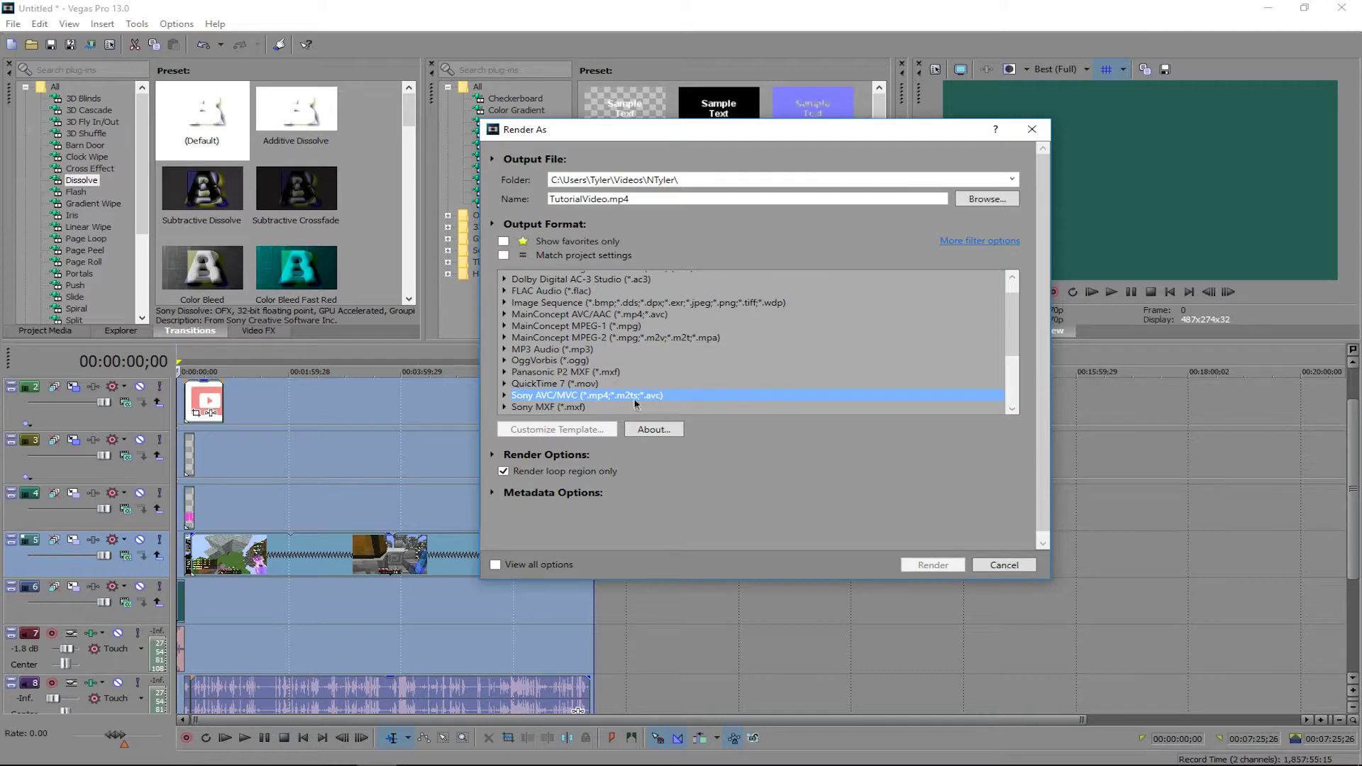
pyautogui.click(504, 396)
pyautogui.scroll(-1, 615, 364)
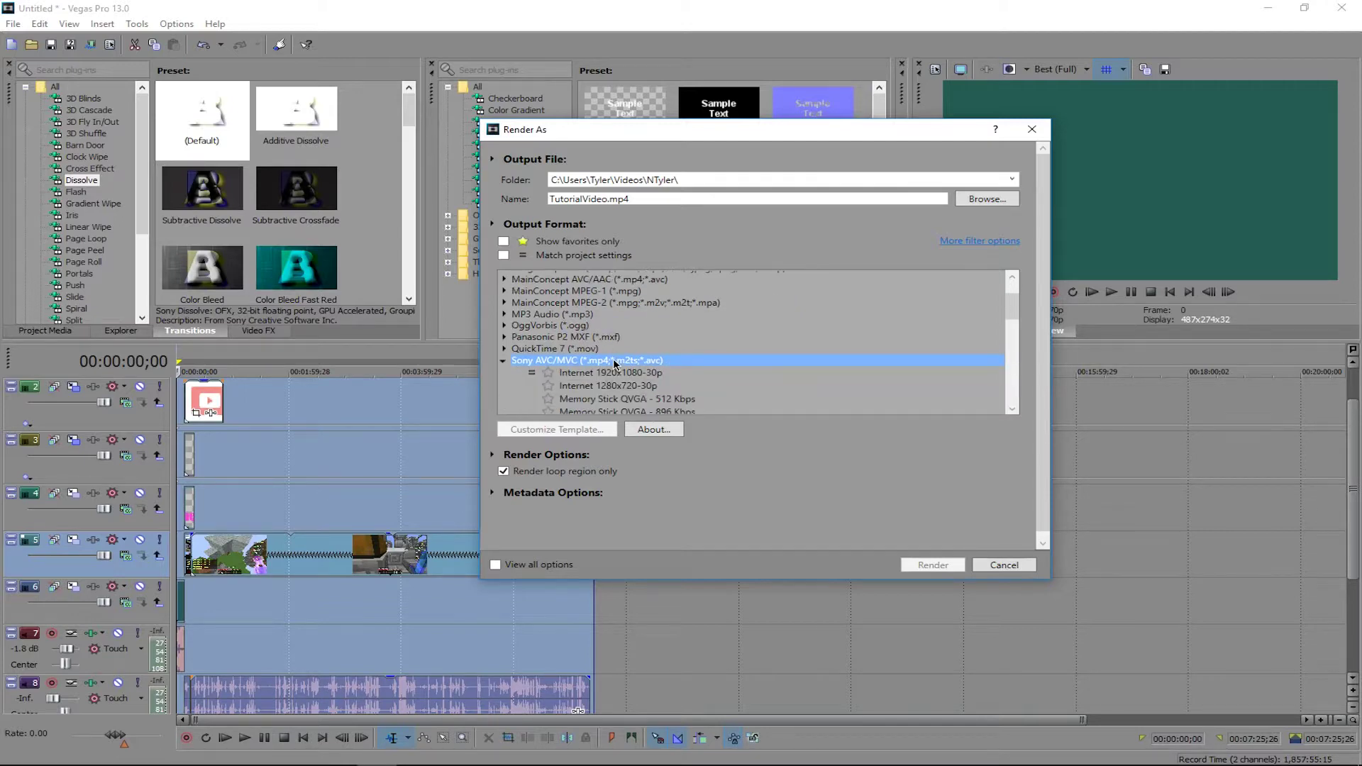
pyautogui.scroll(-1, 596, 384)
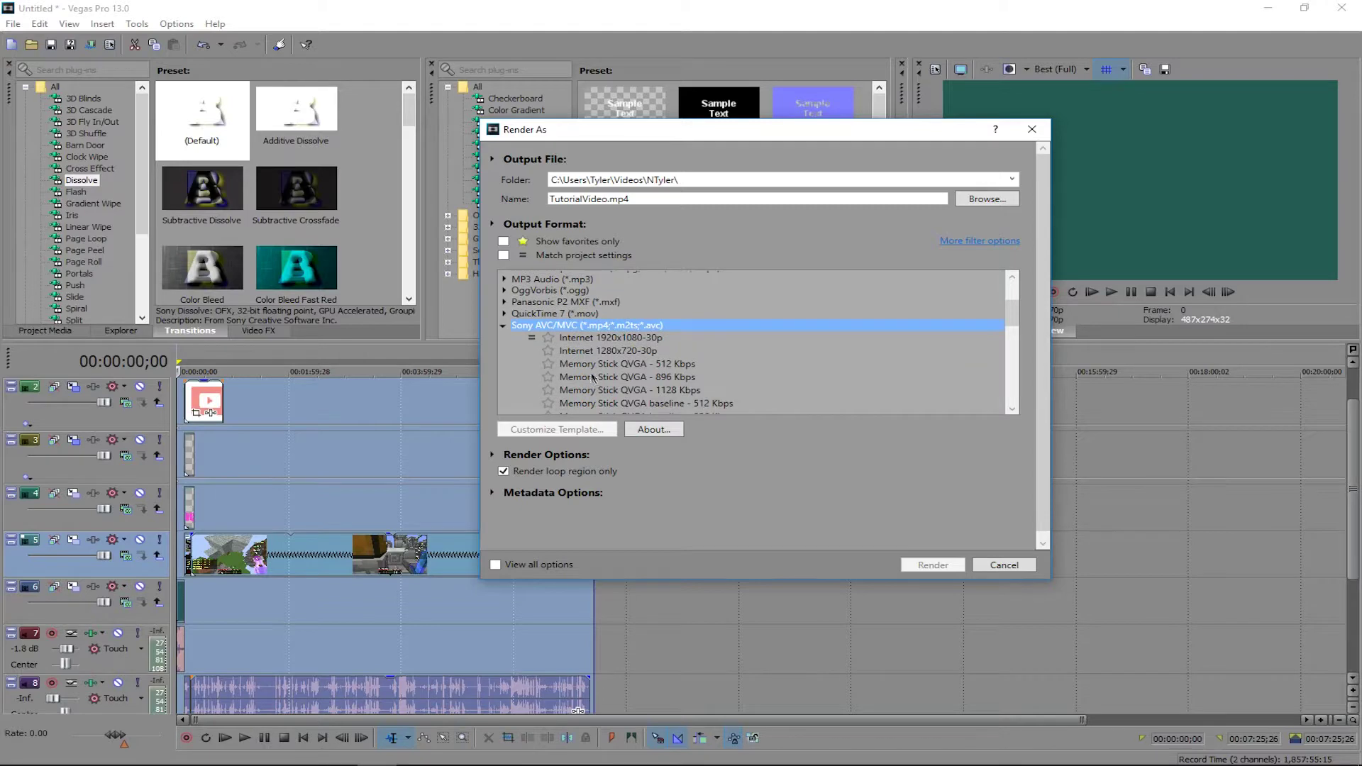
pyautogui.click(610, 338)
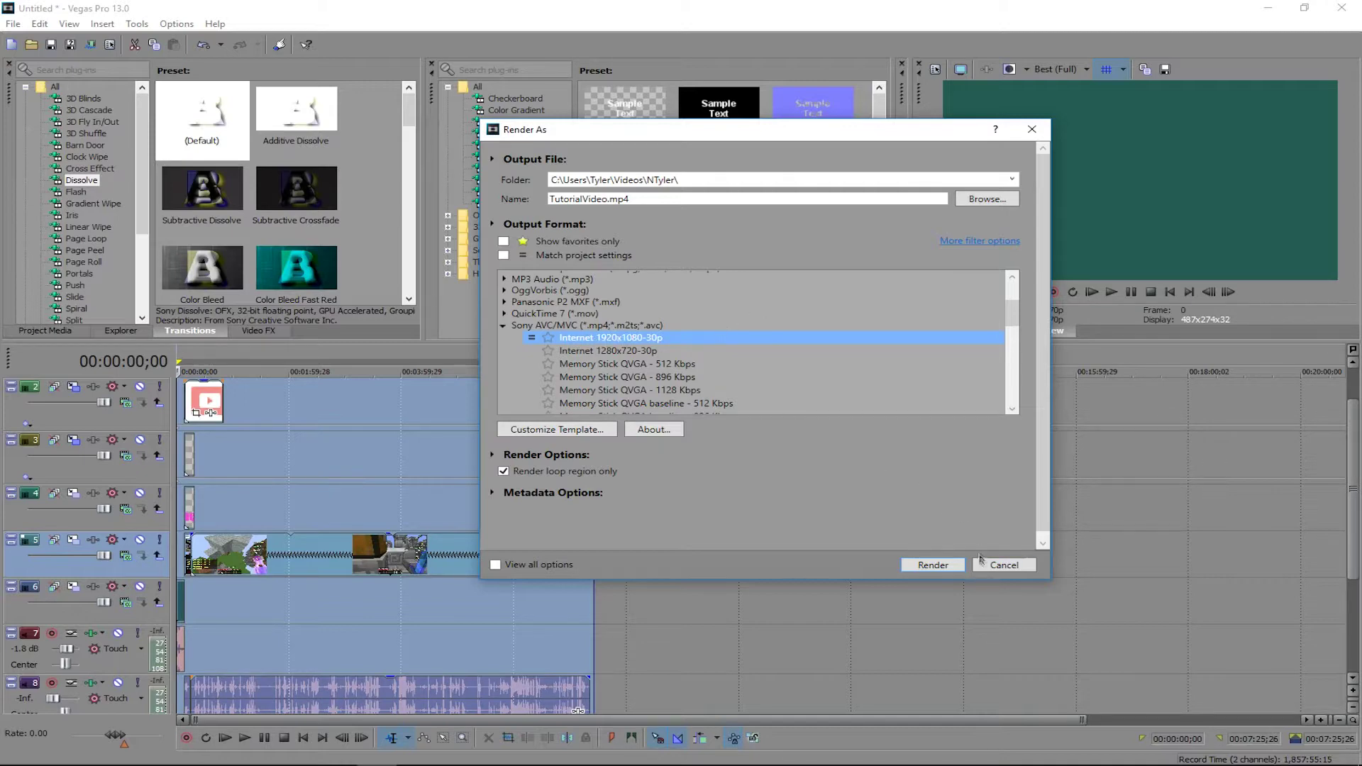
pyautogui.click(931, 564)
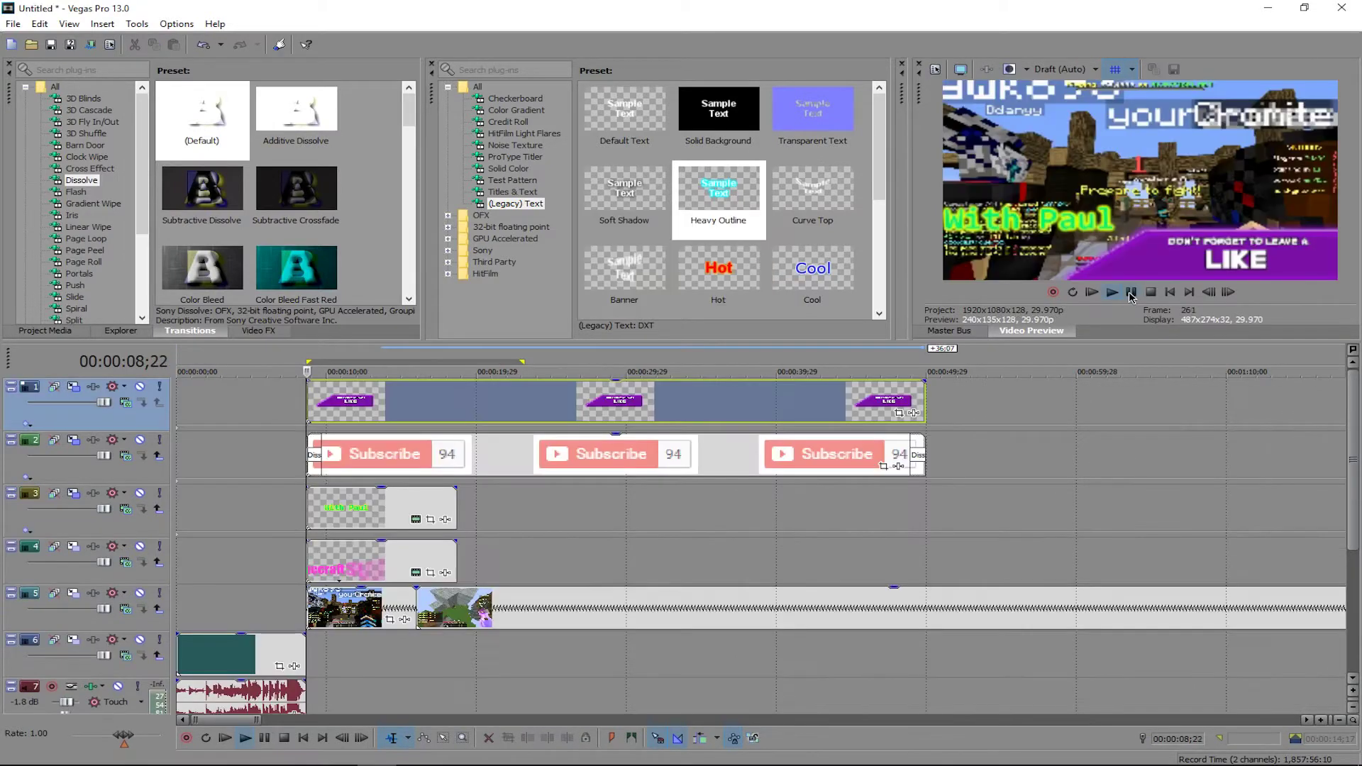
# Pause playback and move the playhead to the end of the gameplay footage at 00:07:20;26.
pyautogui.click(1131, 292)
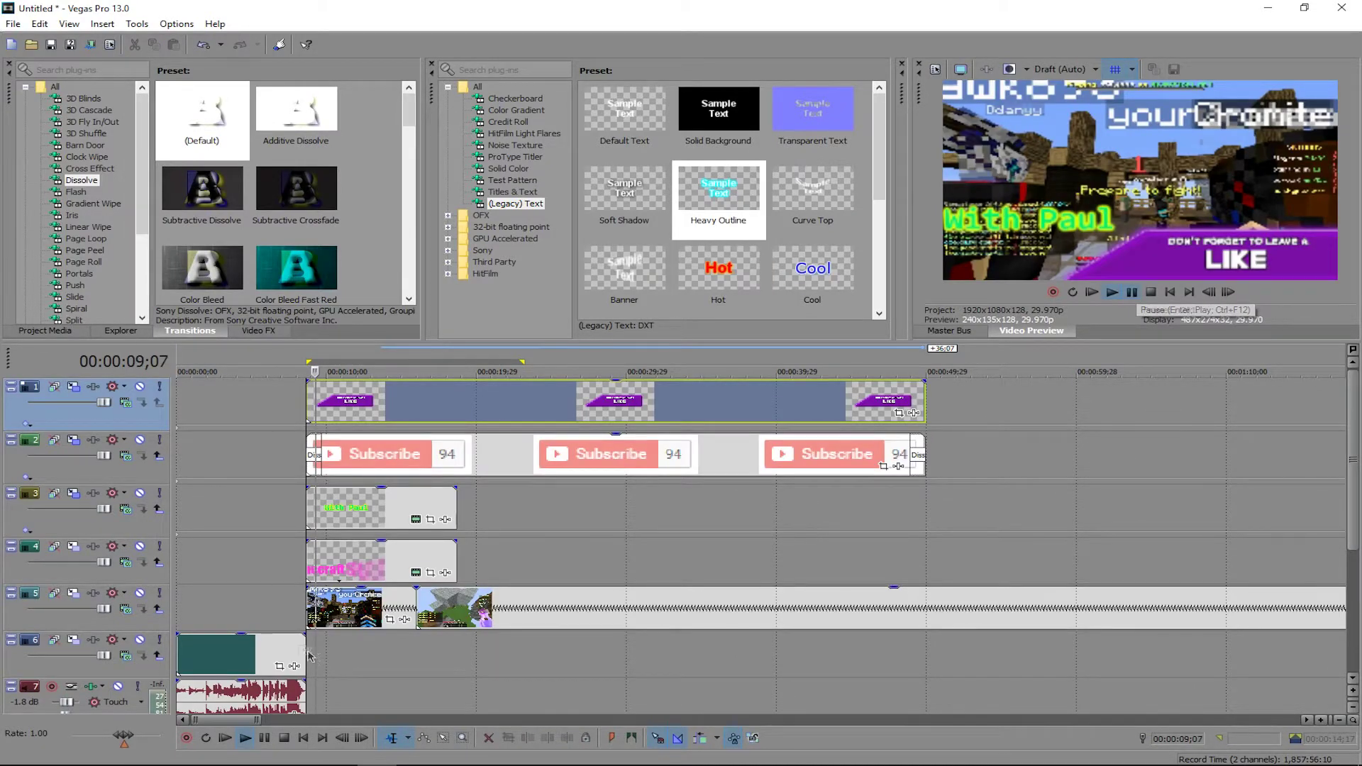
pyautogui.moveTo(316, 656); pyautogui.dragTo(1186, 644)
pyautogui.scroll(-8, 1188, 647)
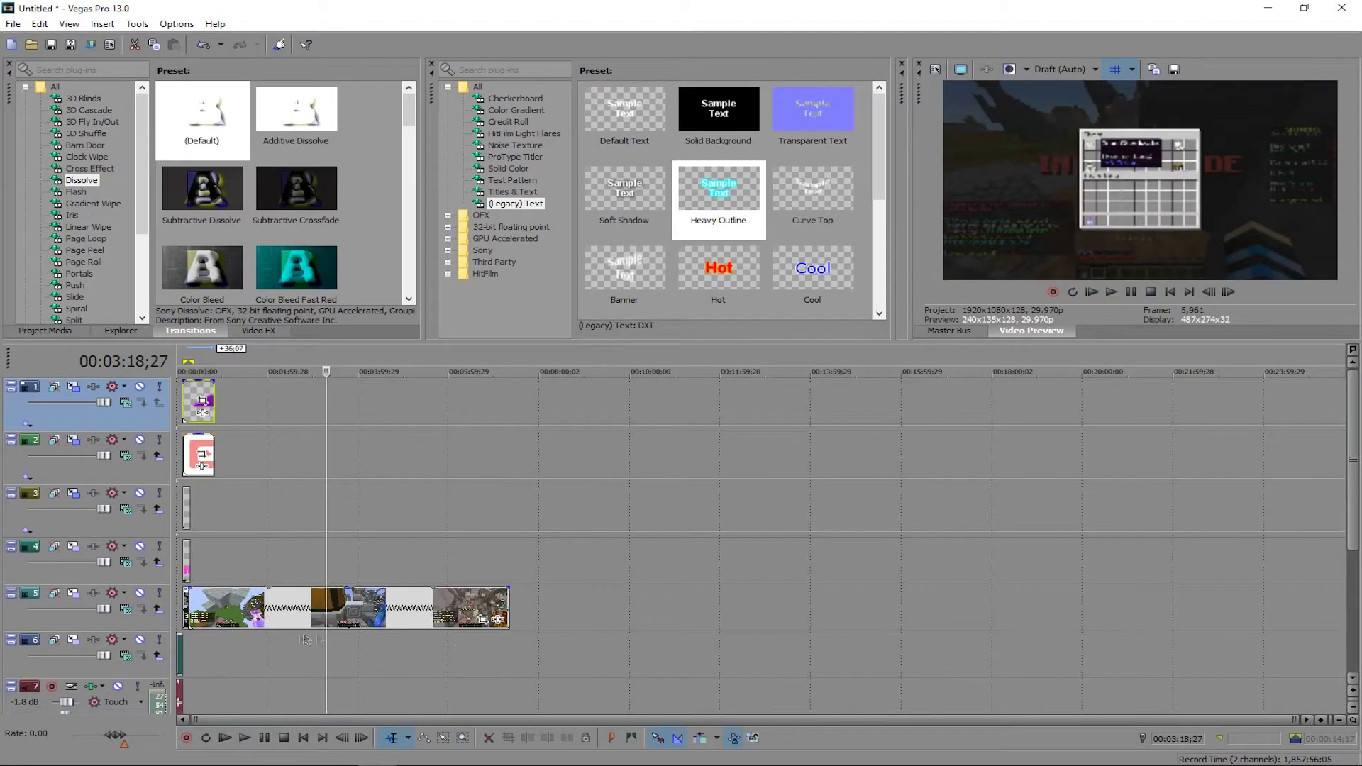
pyautogui.moveTo(326, 653); pyautogui.dragTo(511, 642)
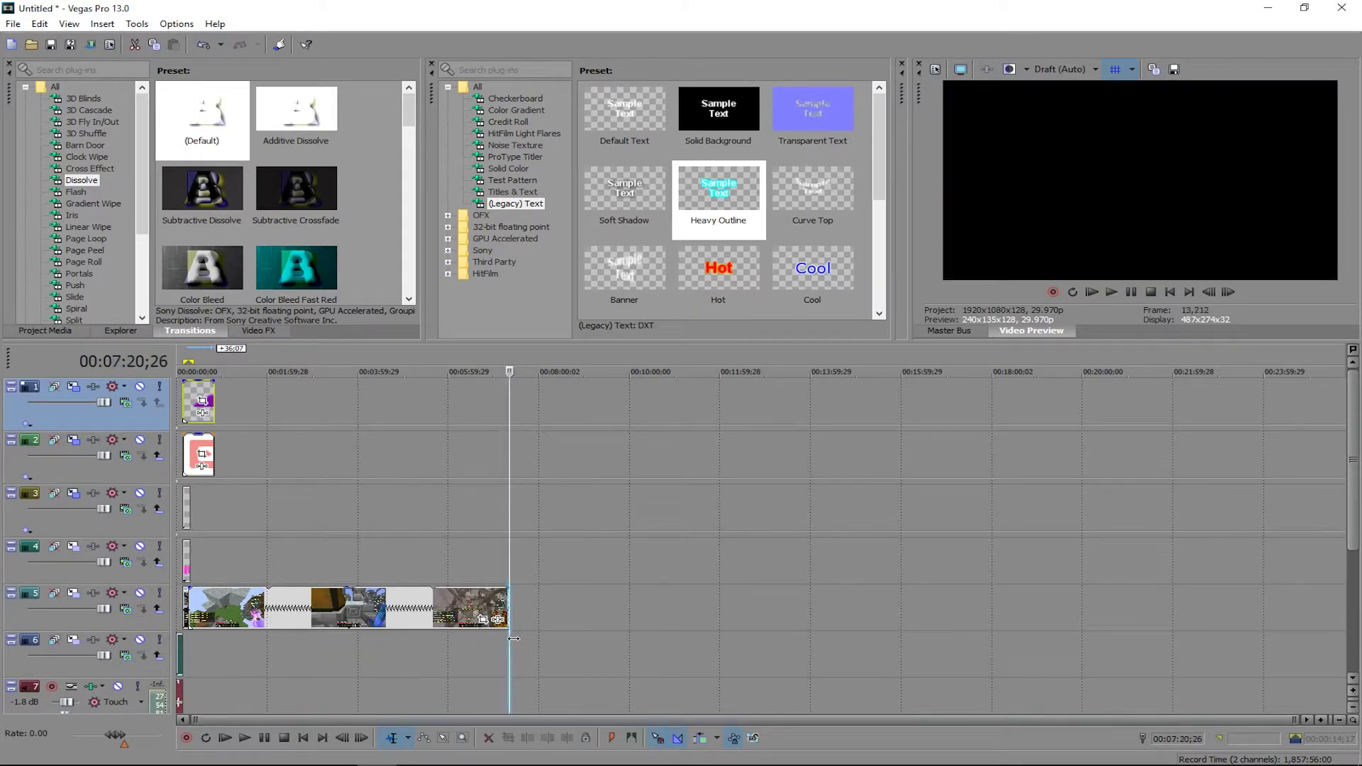
# Open the outropic.jpg image so that it is added at the end of the gameplay footage.
pyautogui.click(14, 25)
pyautogui.click(28, 57)
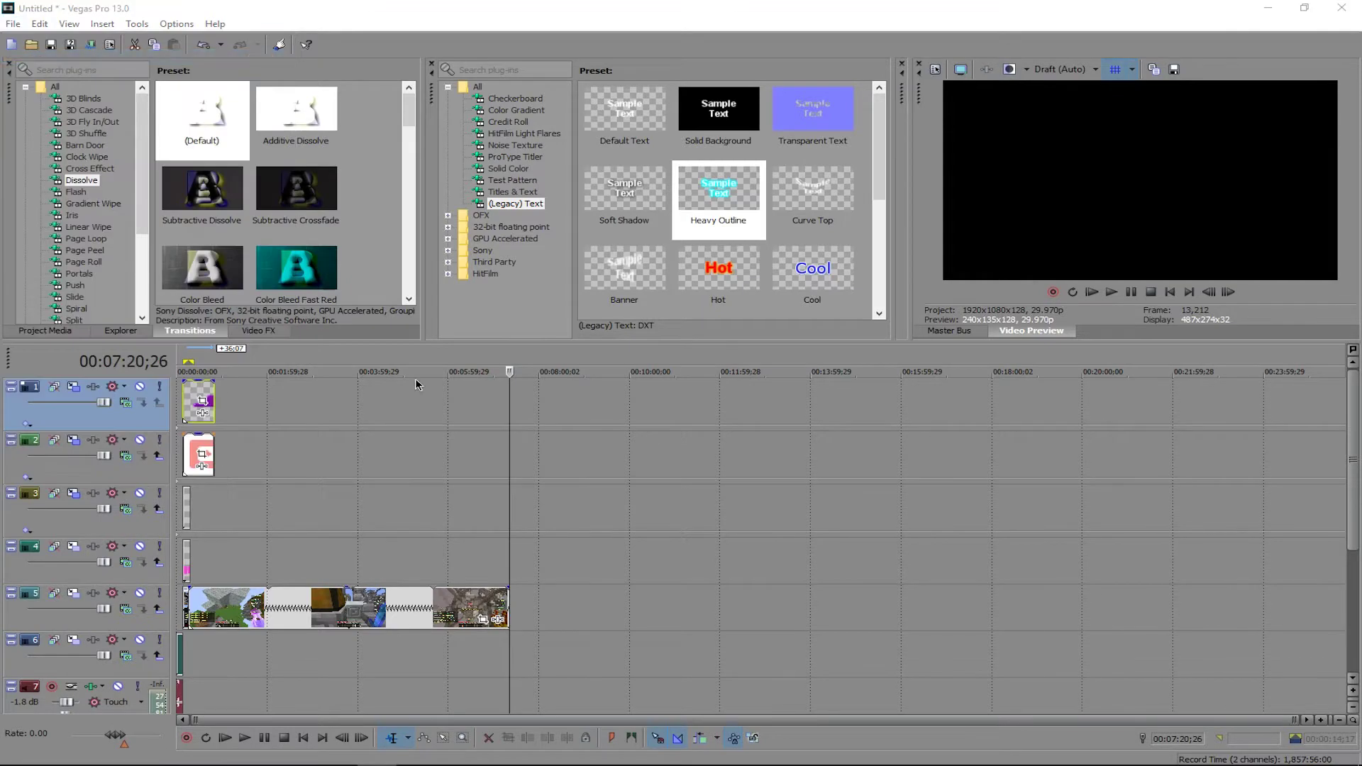
pyautogui.write('outro')
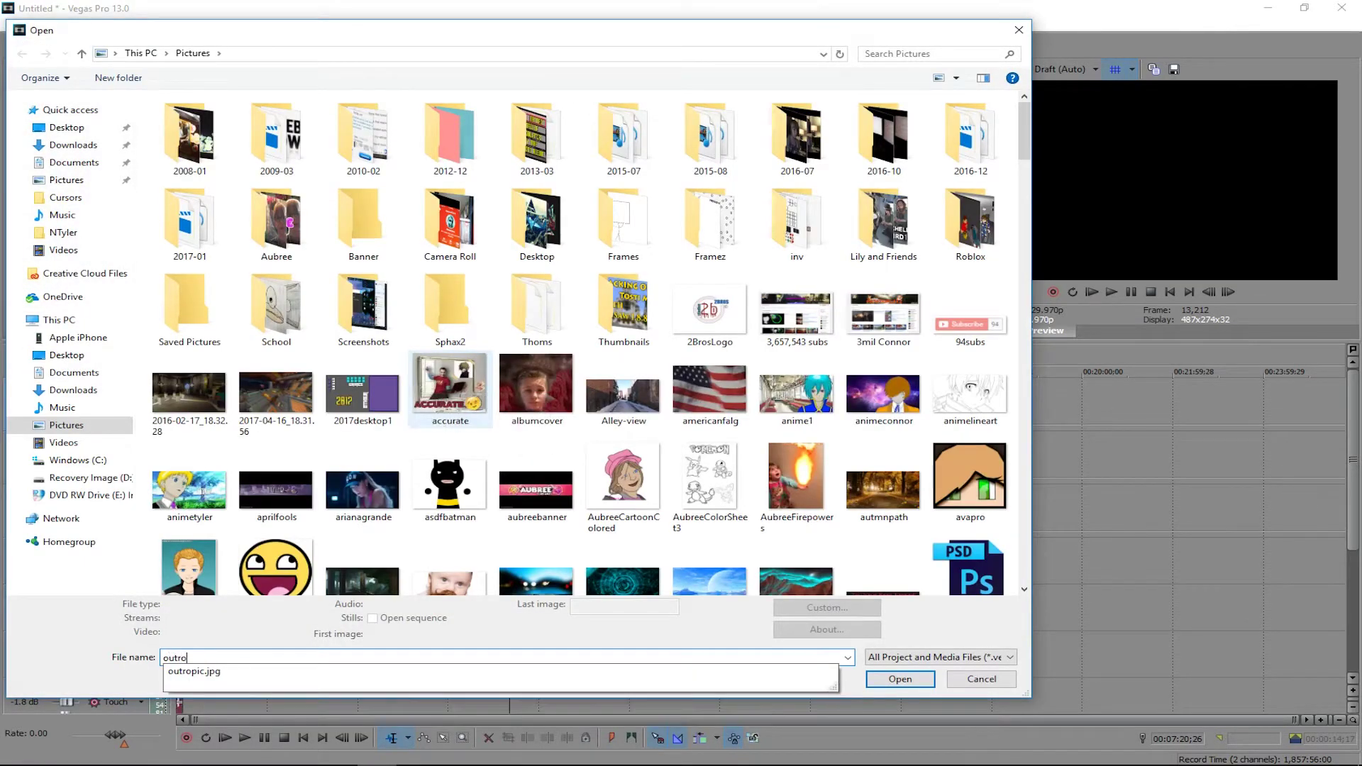
pyautogui.press('Down')
pyautogui.press('Return')
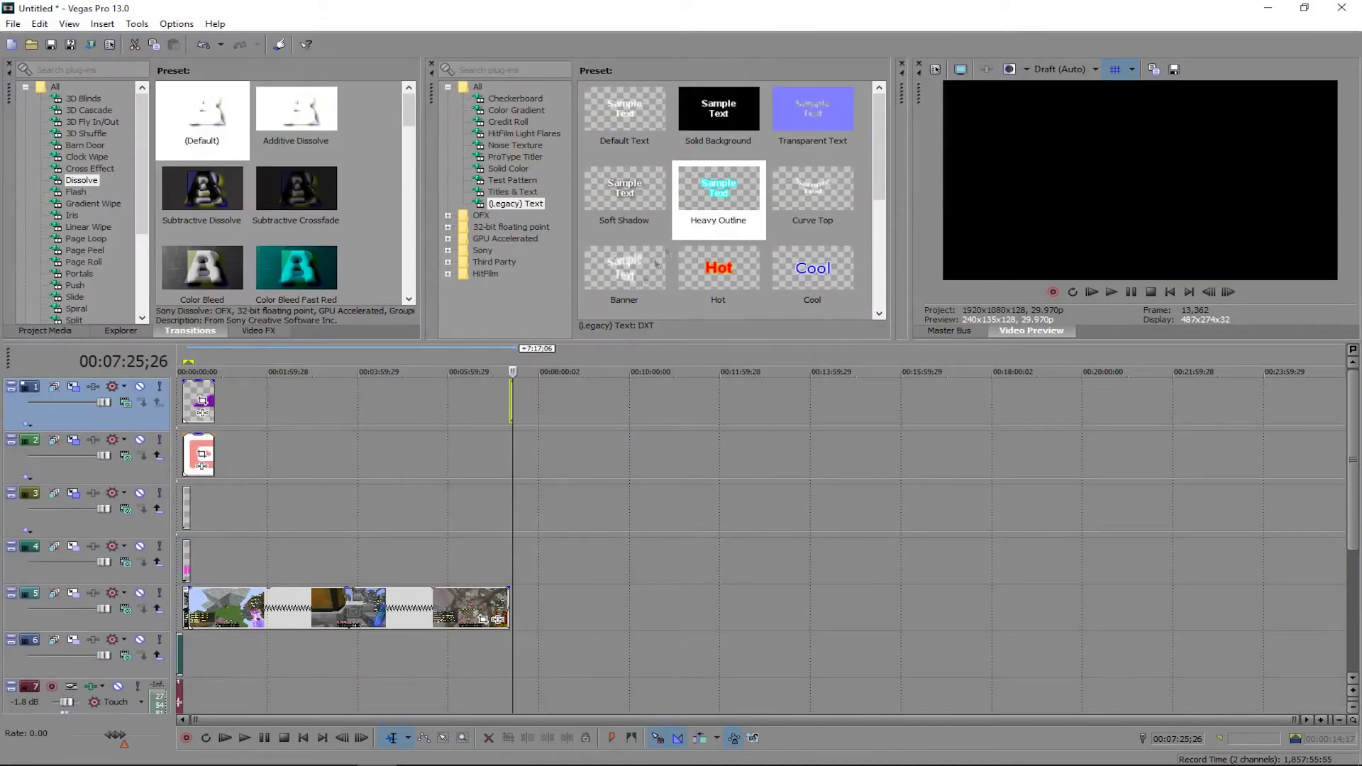
# Move the outro image down onto the gameplay track right after the footage and place the playhead at its start.
pyautogui.scroll(1, 576, 454)
pyautogui.moveTo(746, 401); pyautogui.dragTo(748, 603)
pyautogui.moveTo(753, 652); pyautogui.dragTo(738, 654)
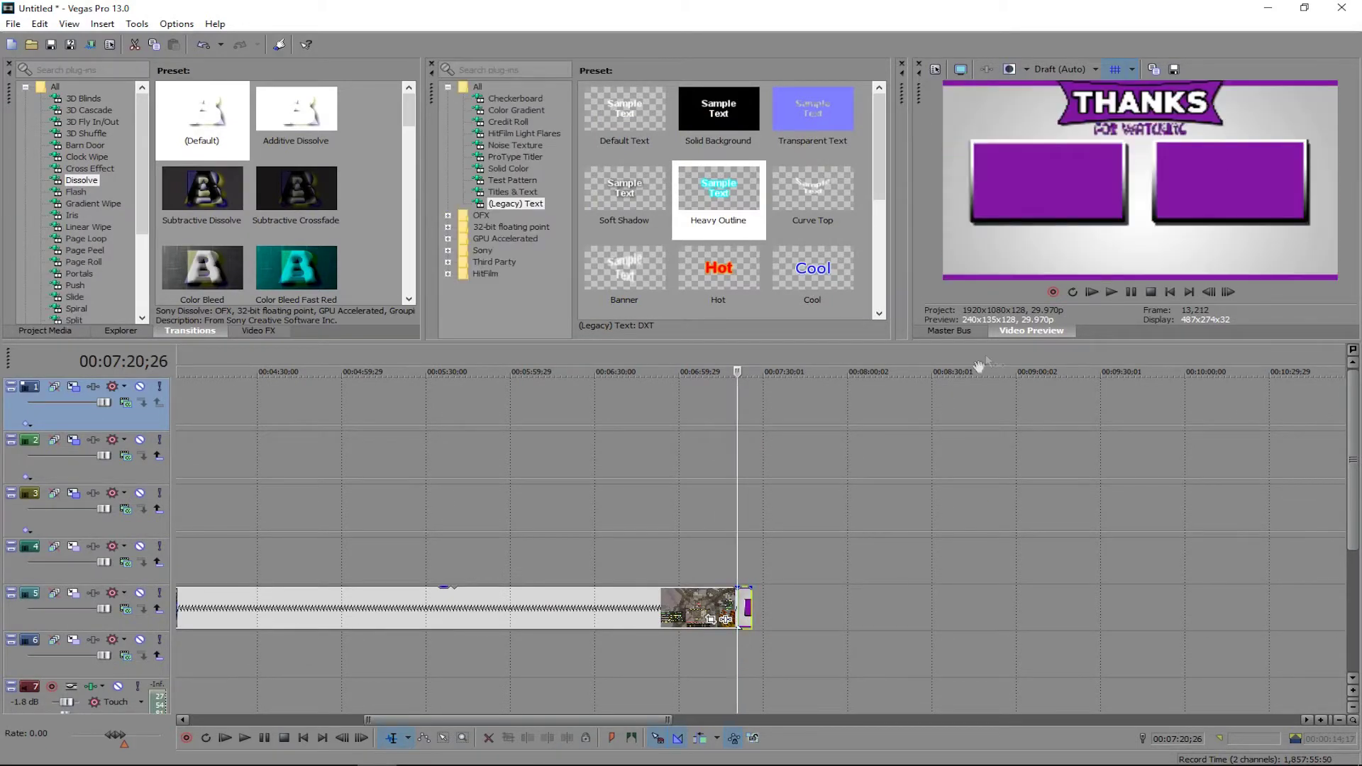
# Select the music audio track and set the playhead to the start of the outro image at 00:07:20;26.
pyautogui.scroll(-3, 853, 583)
pyautogui.moveTo(1344, 523); pyautogui.dragTo(1339, 578)
pyautogui.click(584, 638)
pyautogui.click(603, 630)
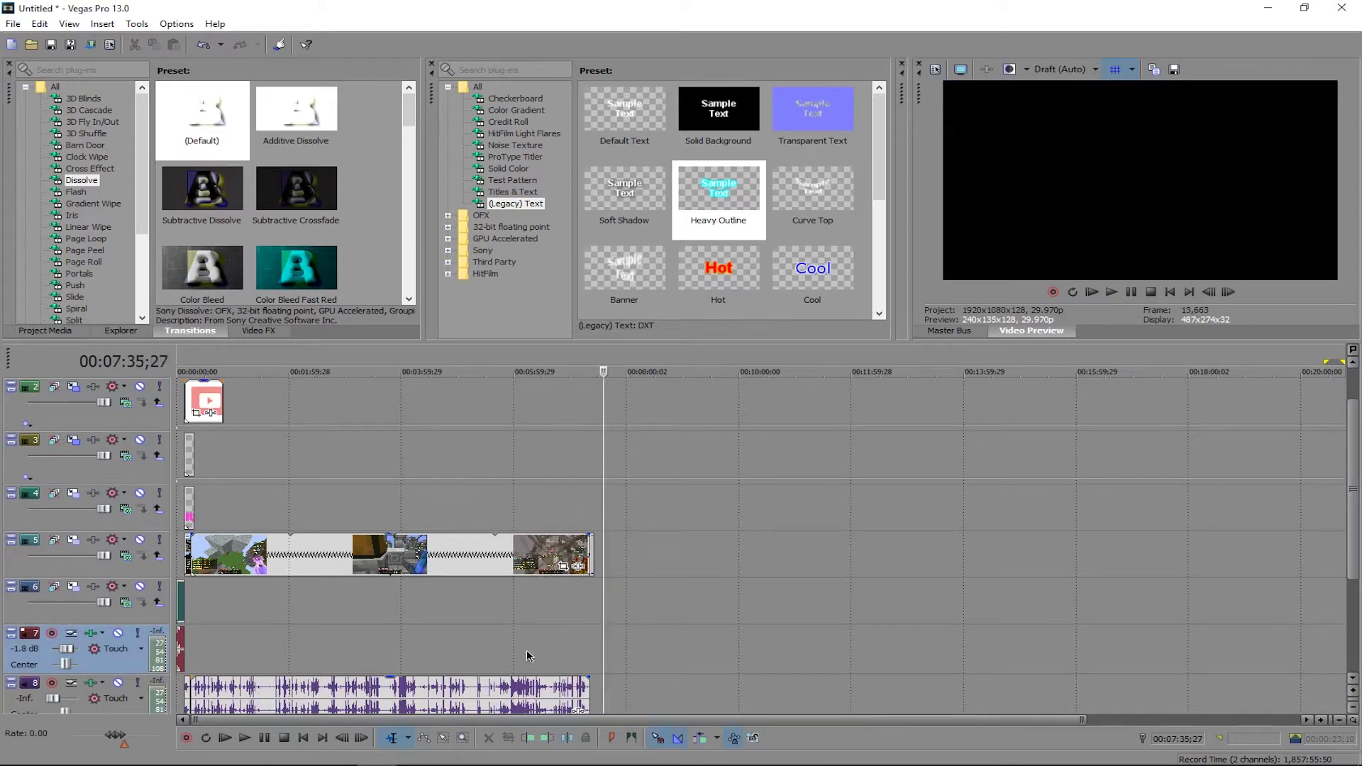
pyautogui.moveTo(602, 668)
pyautogui.mouseDown()
pyautogui.moveTo(575, 667)
pyautogui.moveTo(591, 664)
pyautogui.mouseUp()
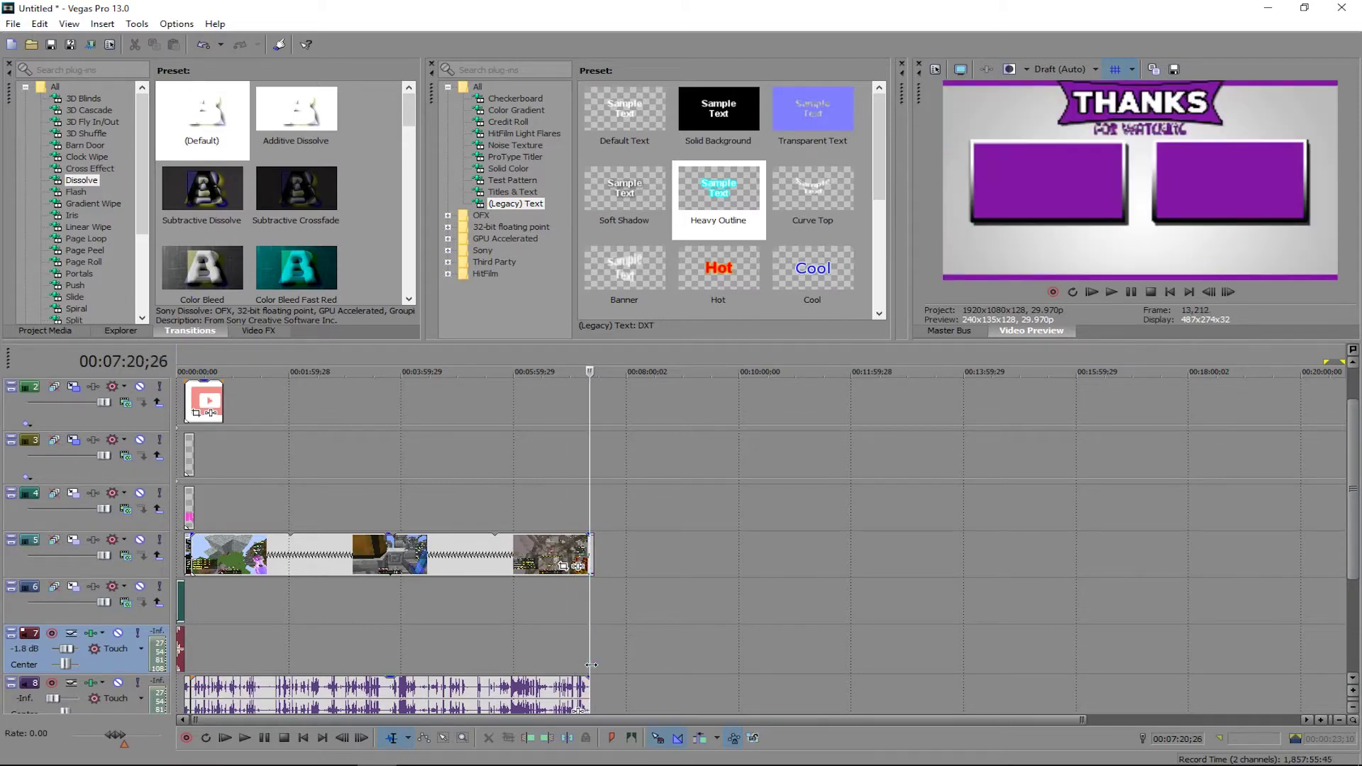